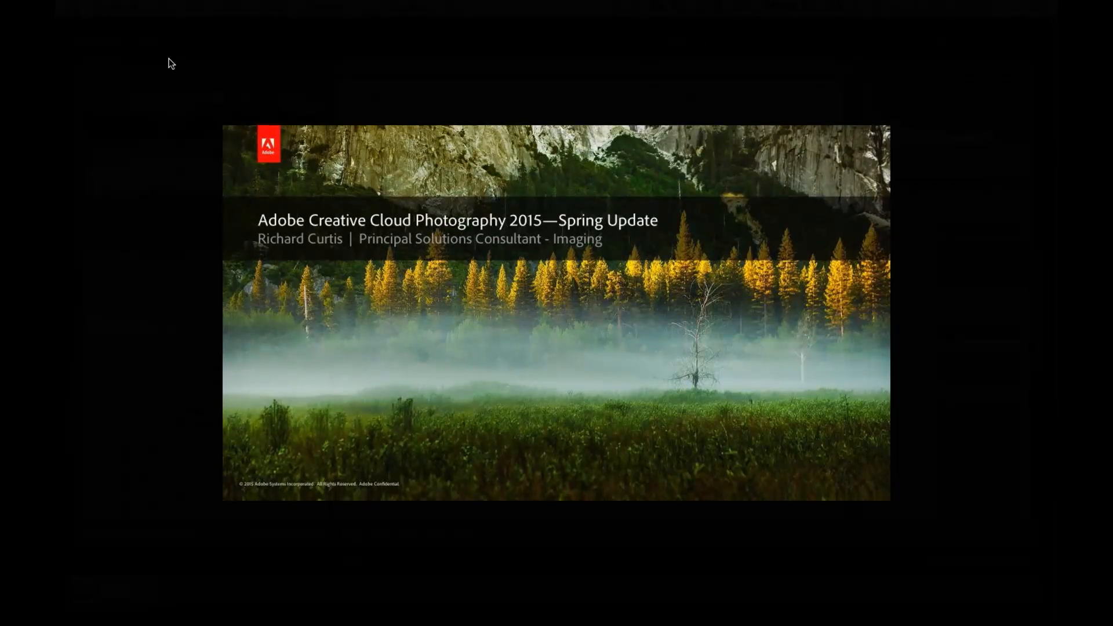
Step: Leave the full-screen slide and open the "1. LR4 Shadow-Highlights" folder inside LR4
key(Escape)
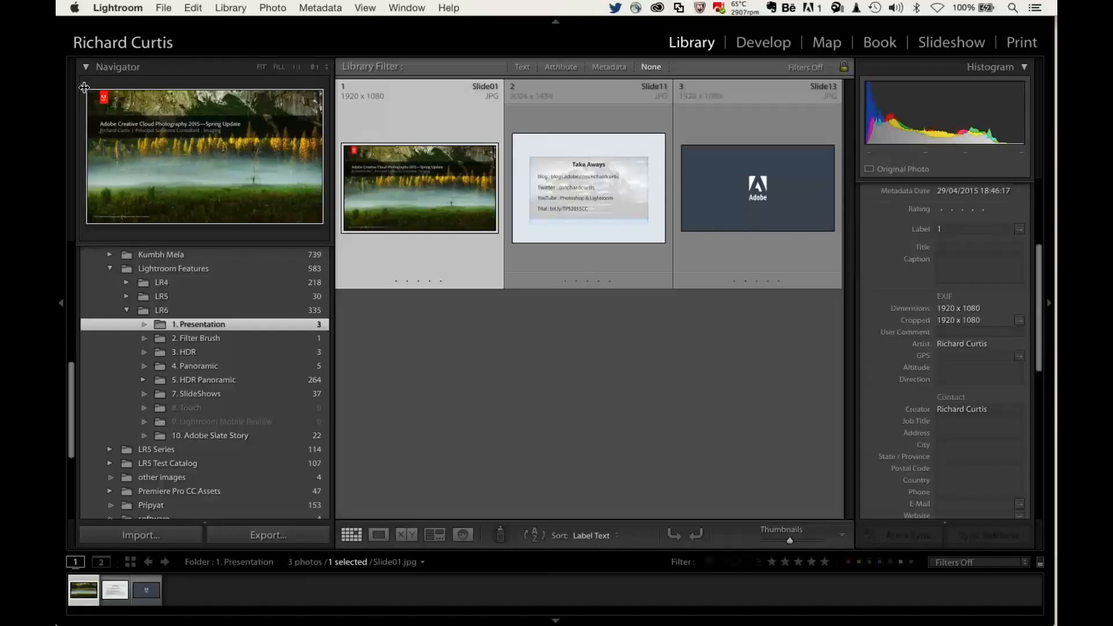
click(428, 366)
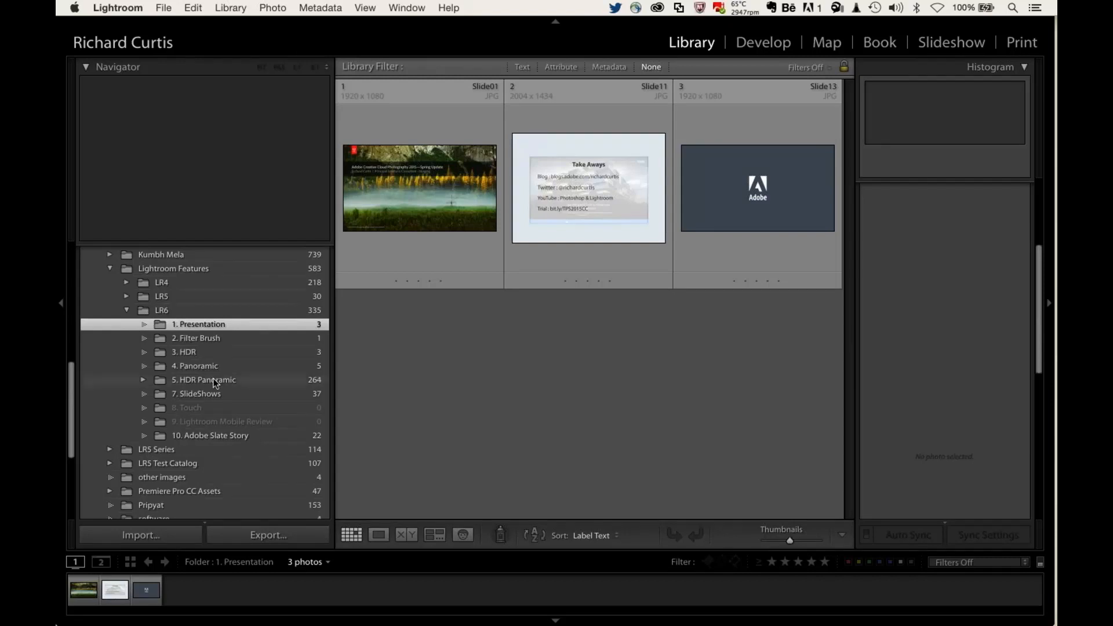
scroll(213, 378, down, 3)
scroll(213, 378, up, 3)
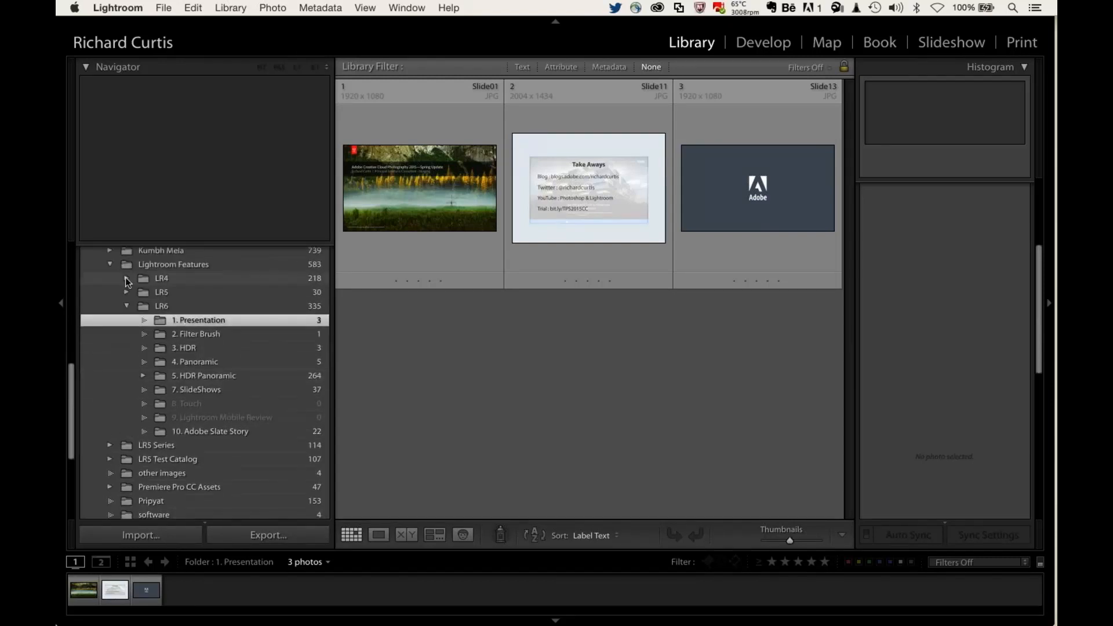
click(127, 280)
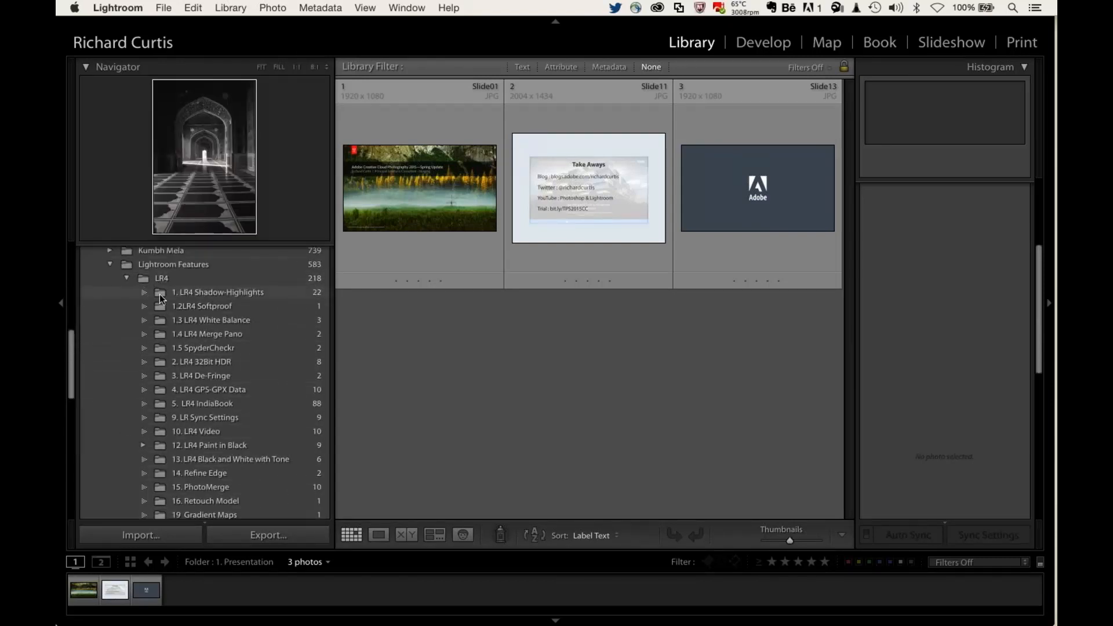
click(162, 296)
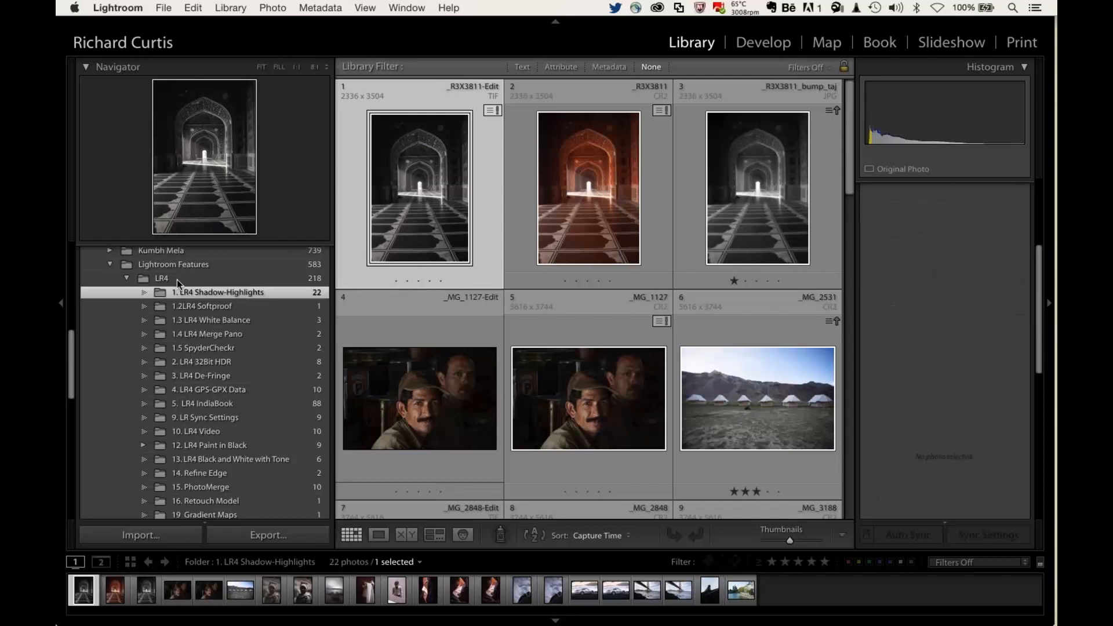
Step: Open the Eiffel Tower photo _DSF1093.dng for developing and turn on the clipping warnings
click(712, 593)
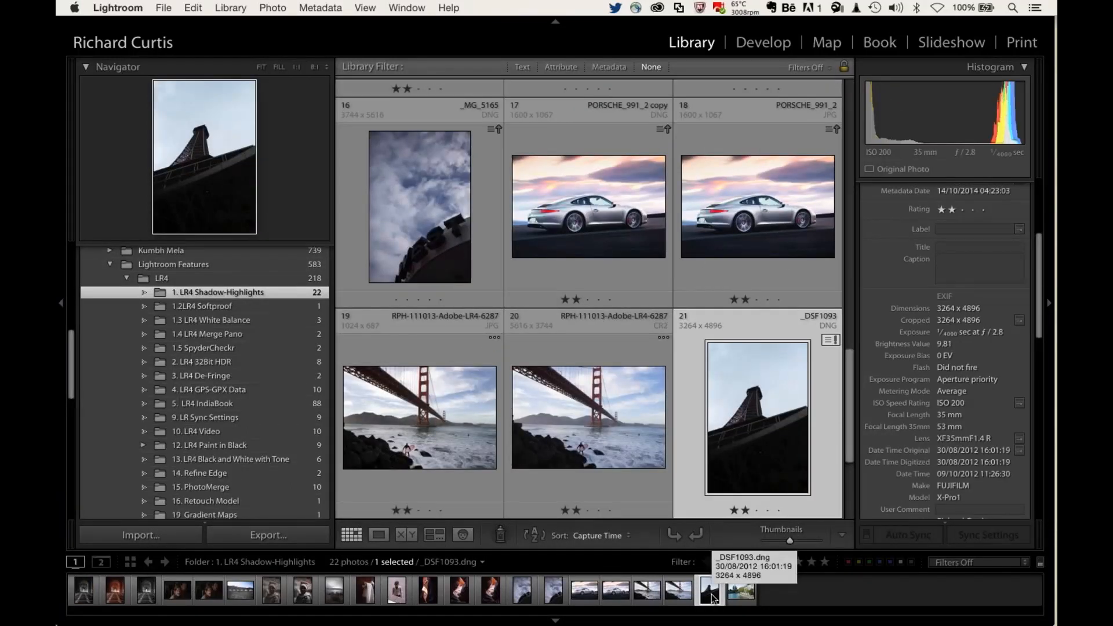
click(379, 534)
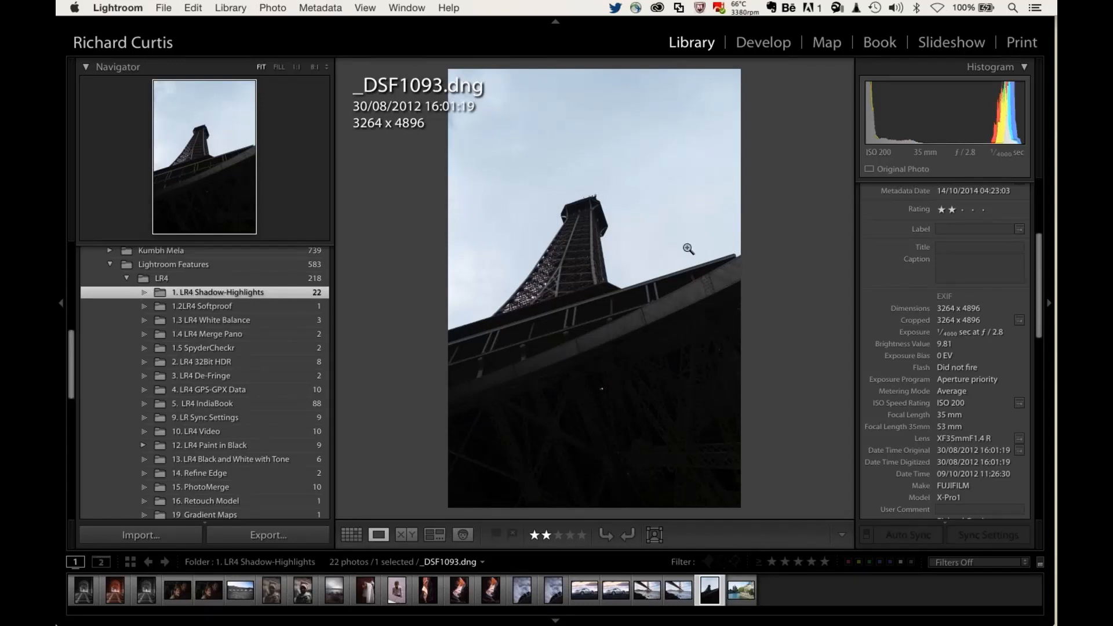
click(764, 43)
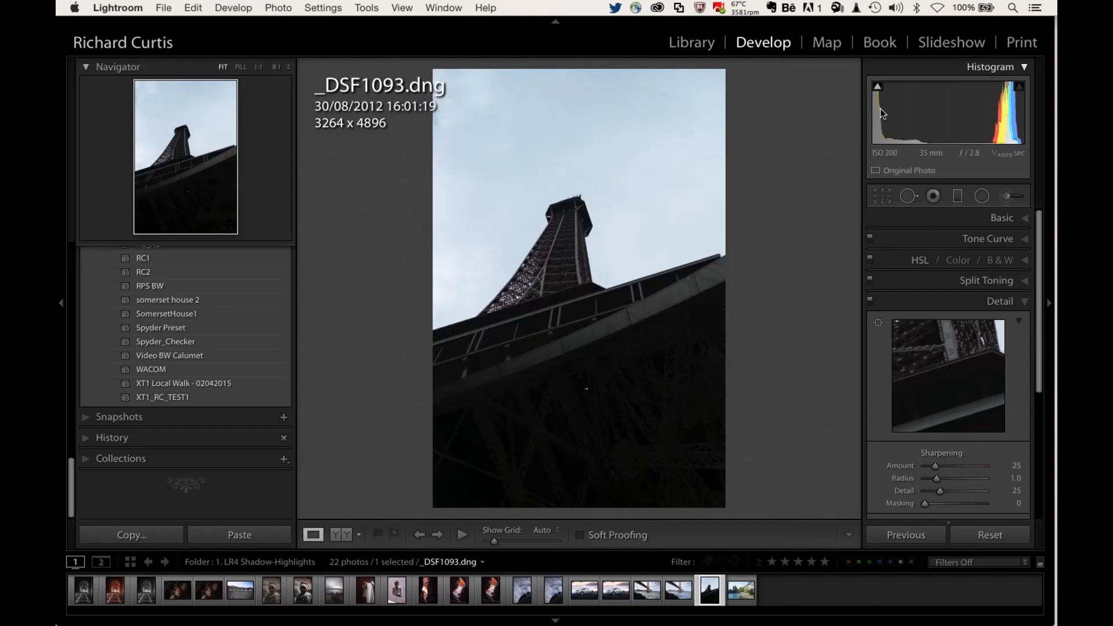
key(j)
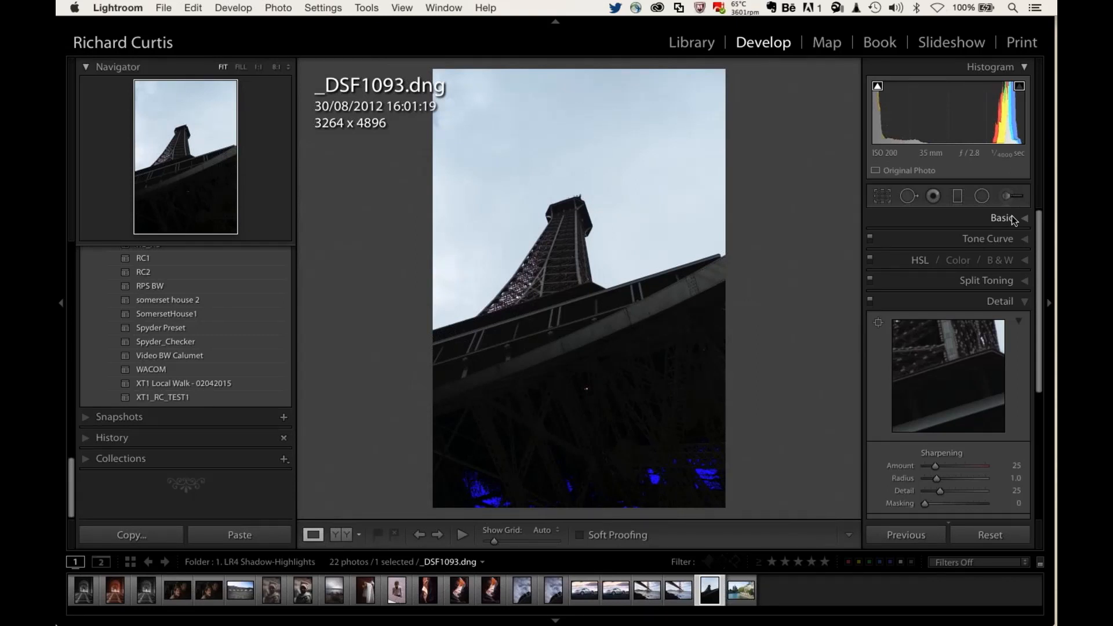
Step: Set a custom white balance by sampling the sky beside the tower as the neutral target
click(1012, 219)
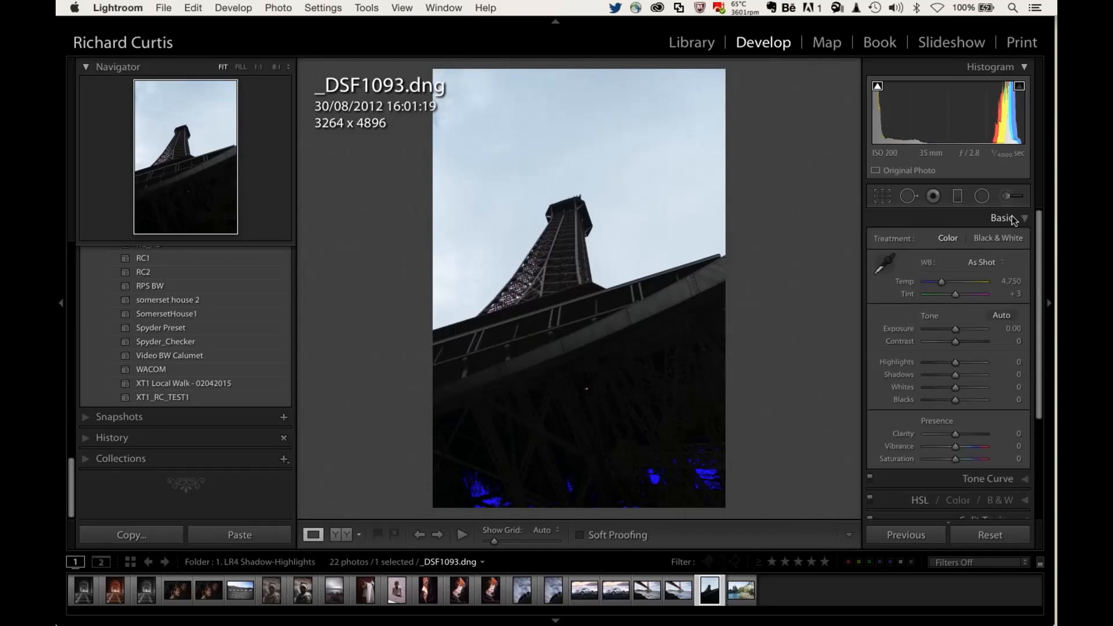
click(991, 264)
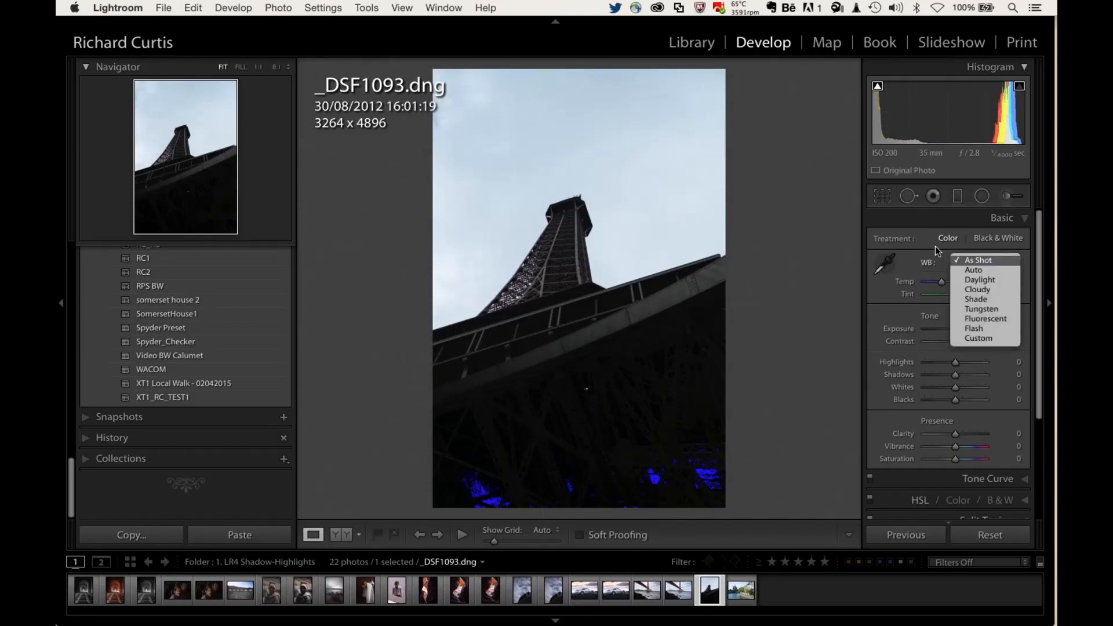
click(907, 252)
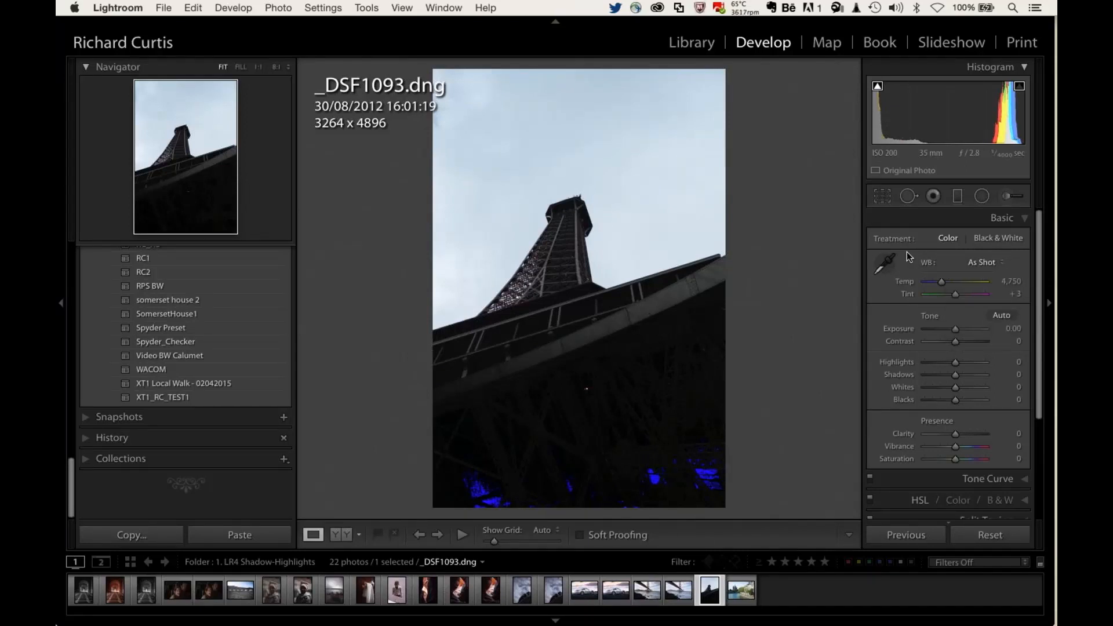
click(882, 264)
click(885, 258)
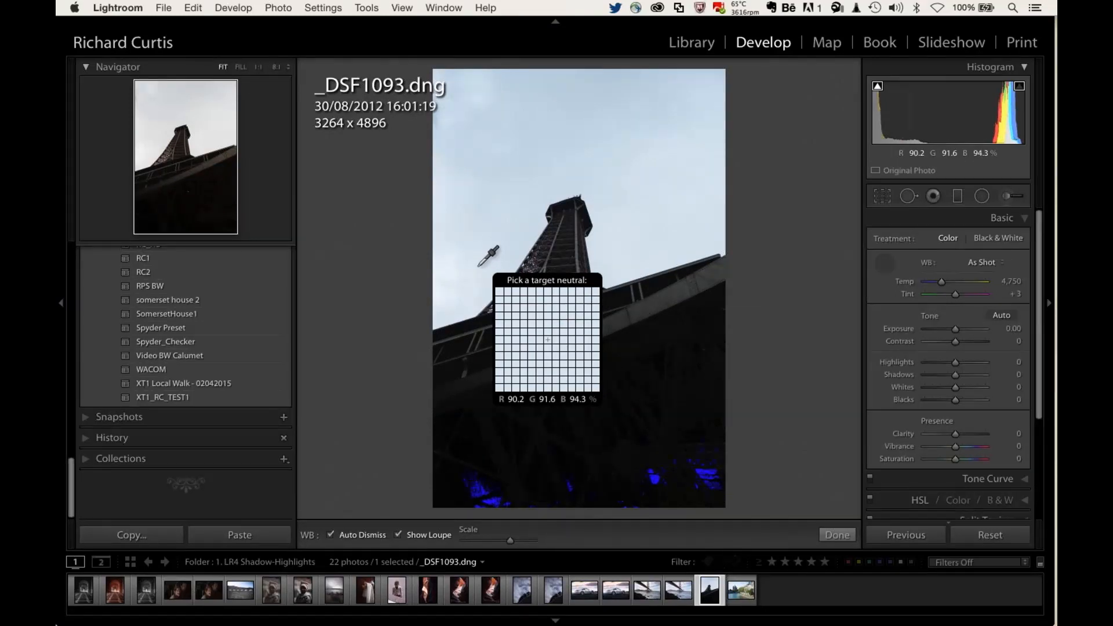
click(488, 245)
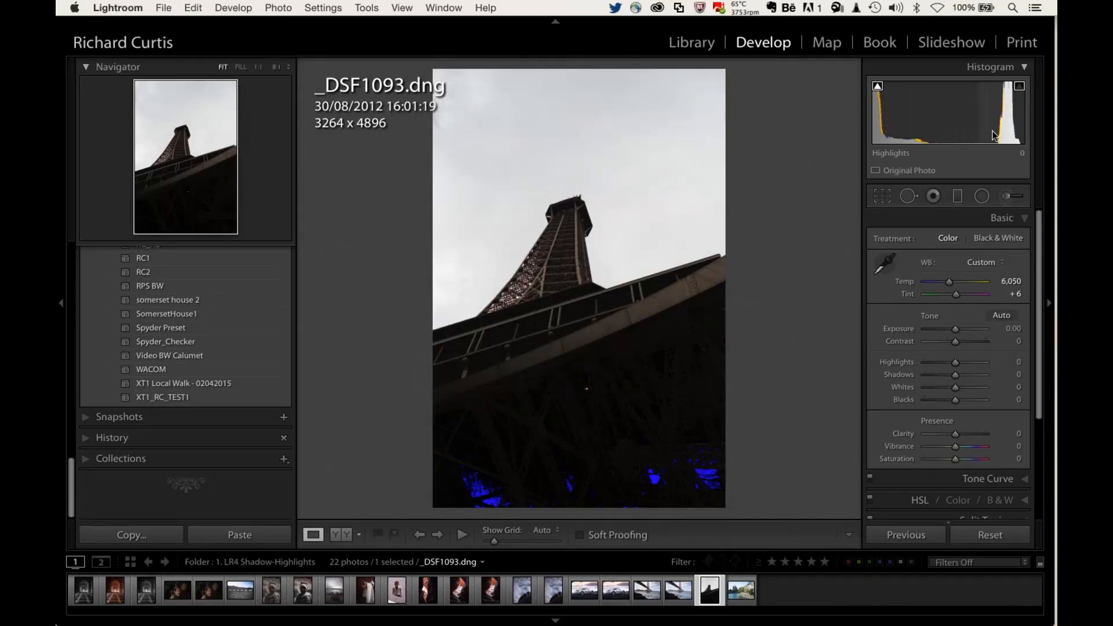
Step: Reduce Highlights to -100 and raise Shadows to +73
click(924, 362)
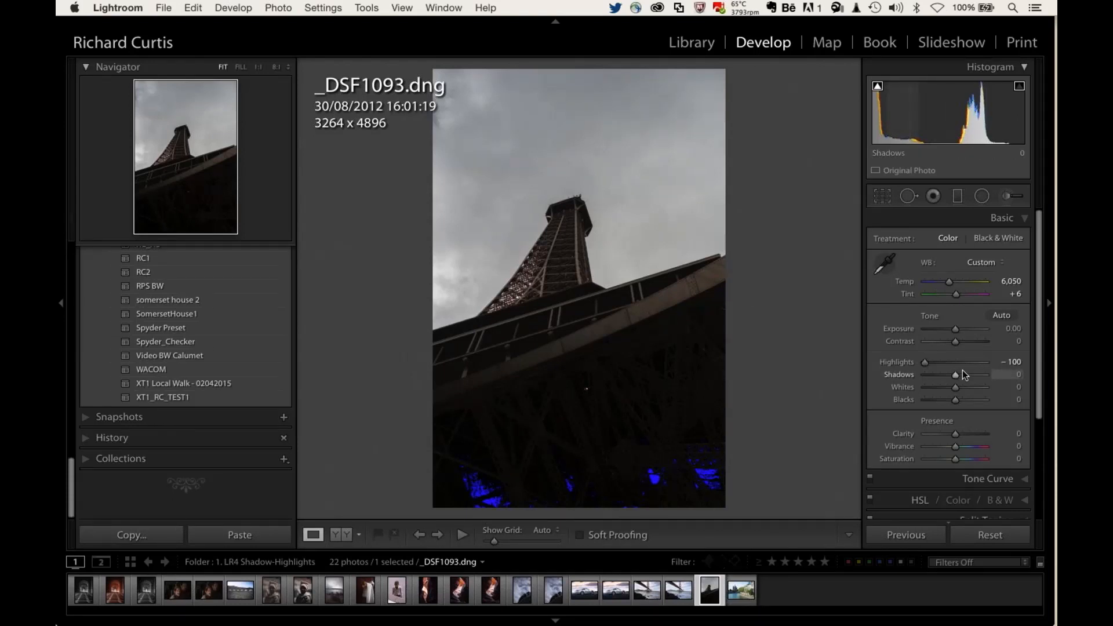
drag(959, 373, 984, 374)
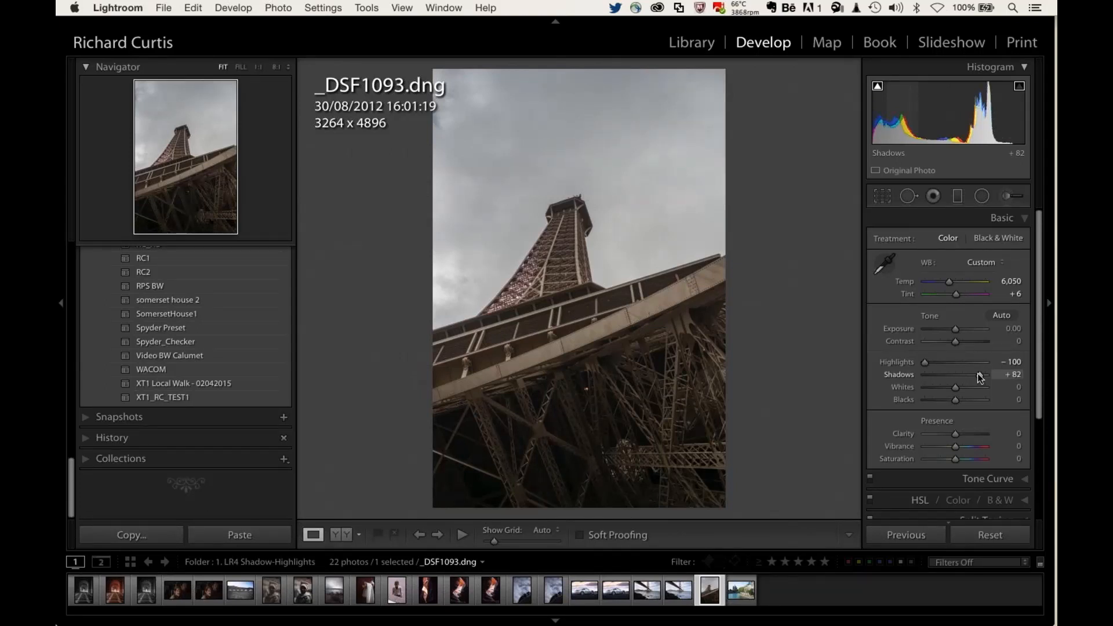
drag(977, 373, 977, 371)
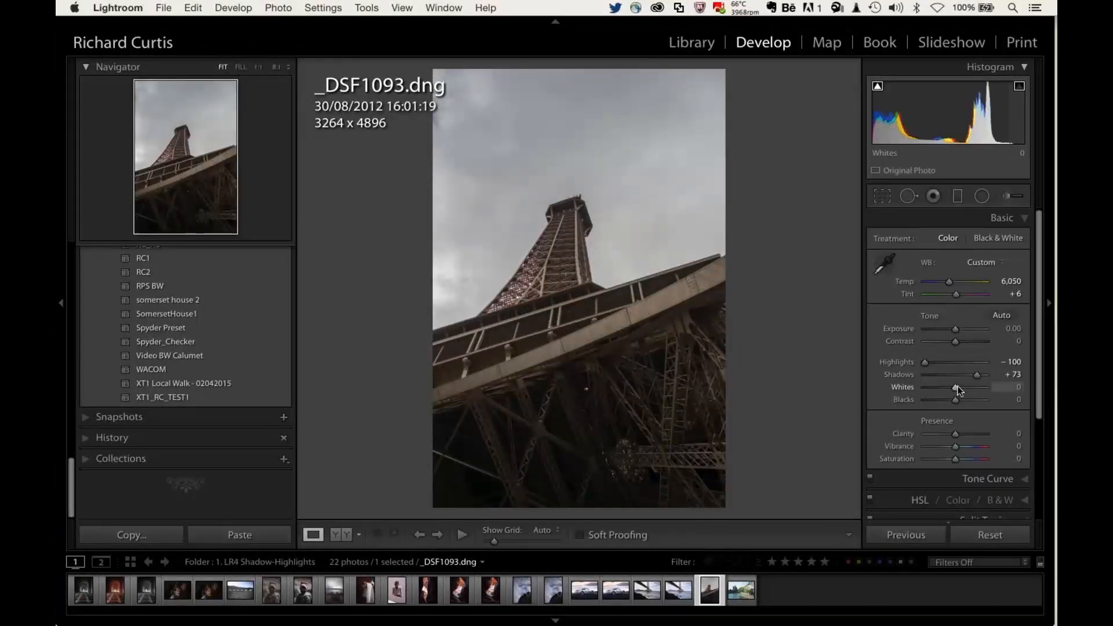
Step: Set Whites to +30 and Blacks to -35, and turn off the clipping warnings
mouse_move(958, 390)
mouse_down()
mouse_move(980, 391)
mouse_move(969, 387)
mouse_up()
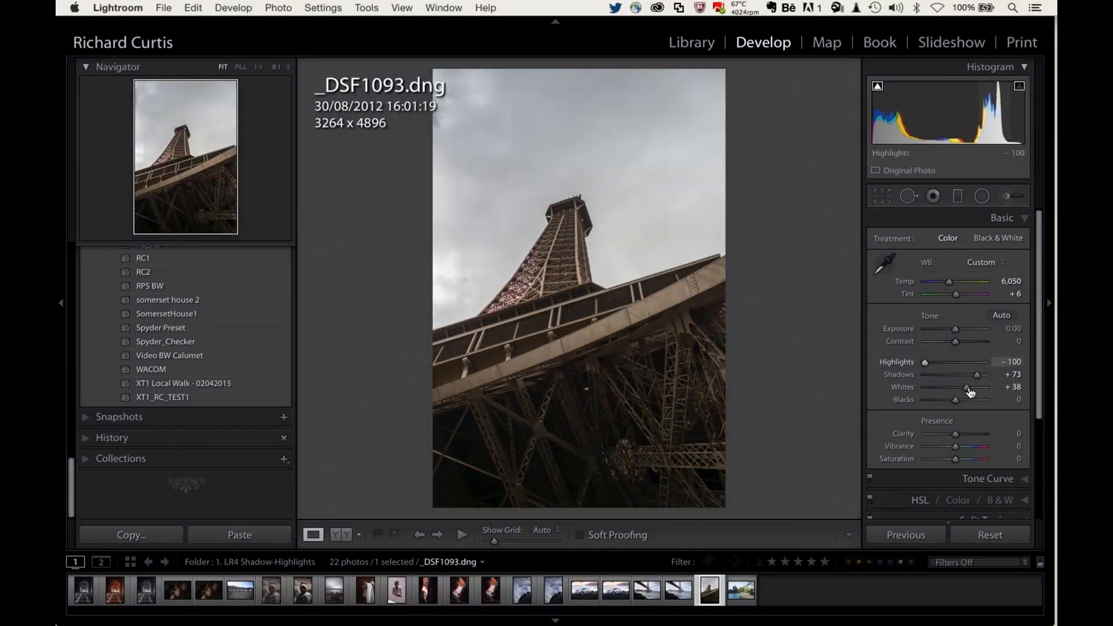
click(878, 85)
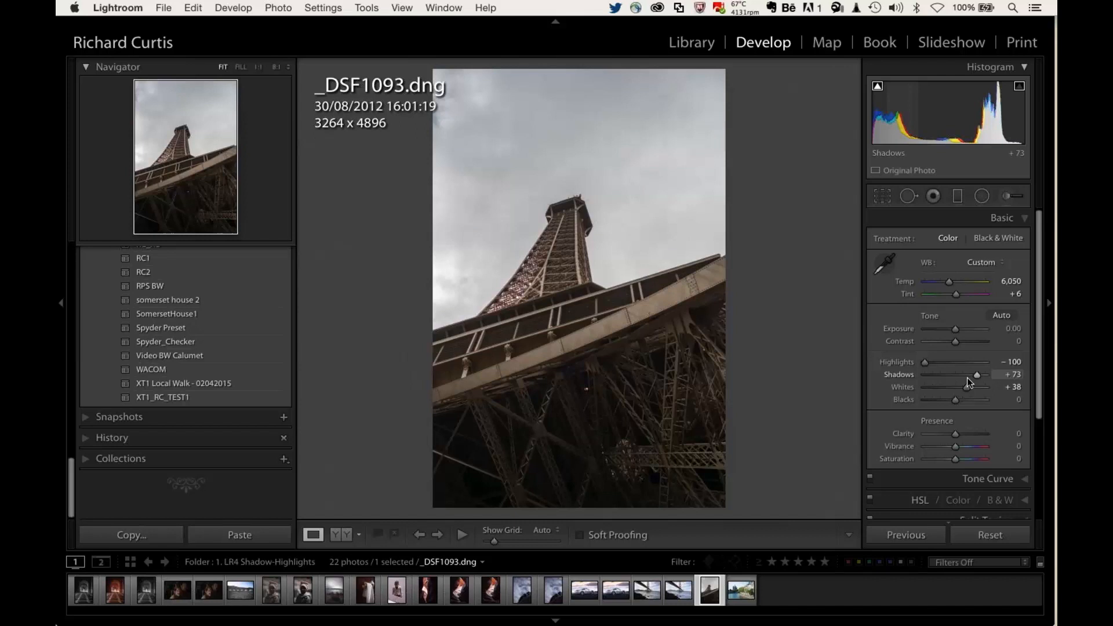
drag(967, 387, 966, 387)
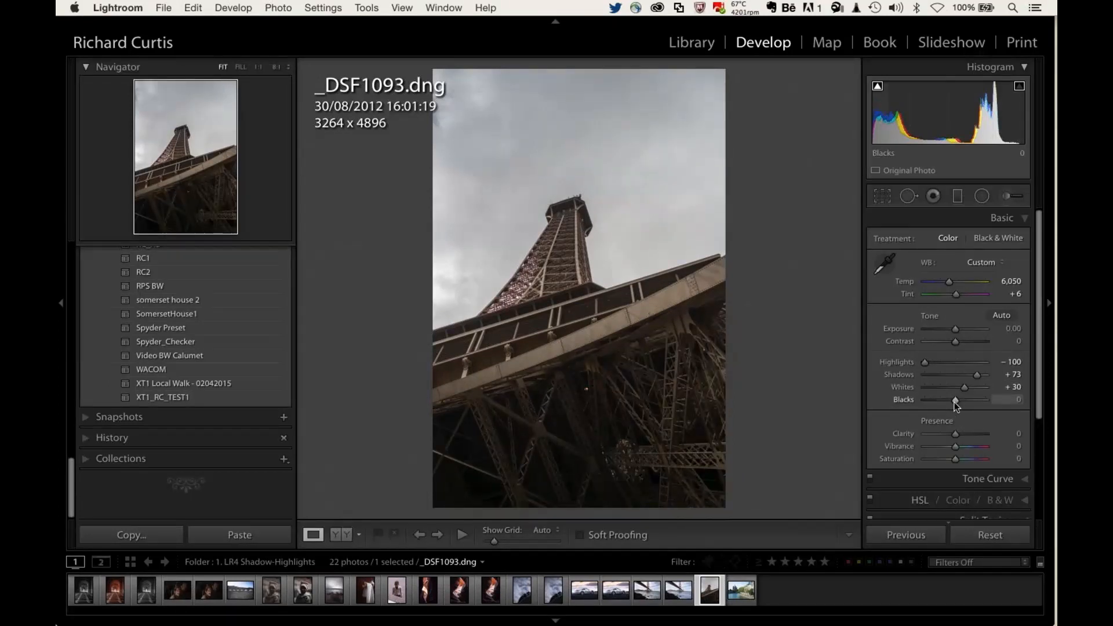
drag(955, 400, 954, 400)
drag(955, 402, 945, 402)
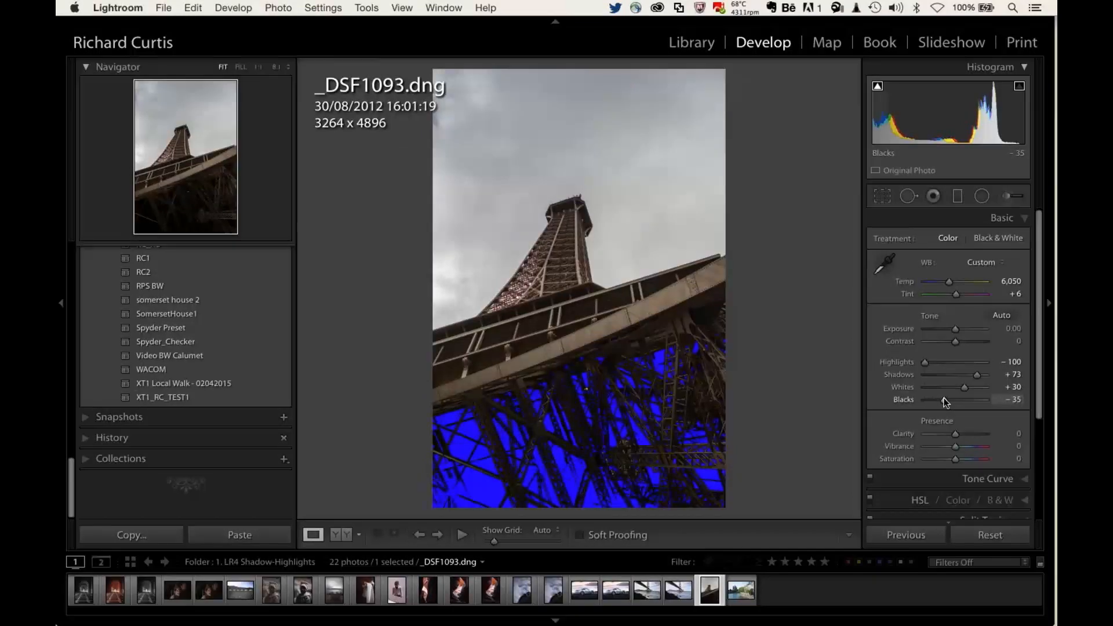
key(j)
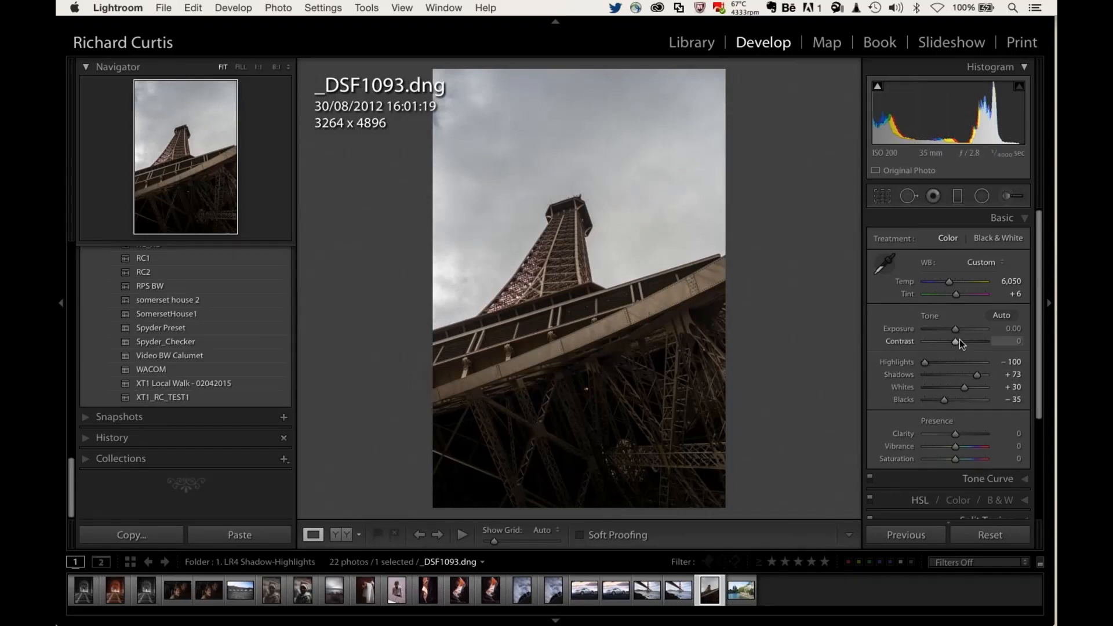
Step: Set Contrast to +23 and Clarity to +54, and compare the photo side by side with its original version
drag(959, 340, 964, 341)
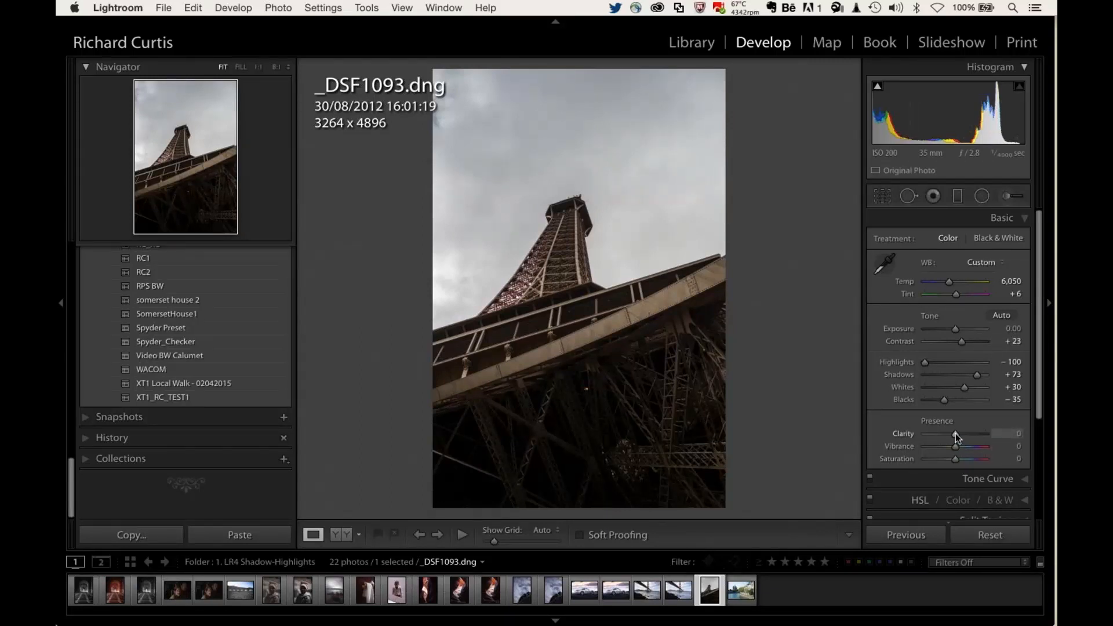
drag(955, 433, 971, 434)
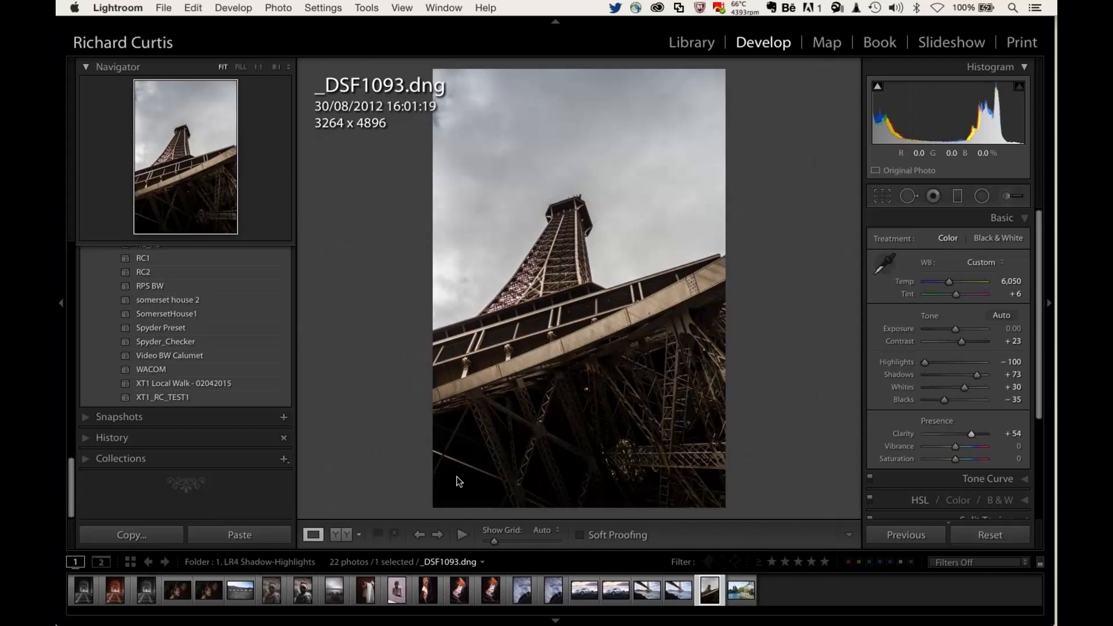
click(336, 535)
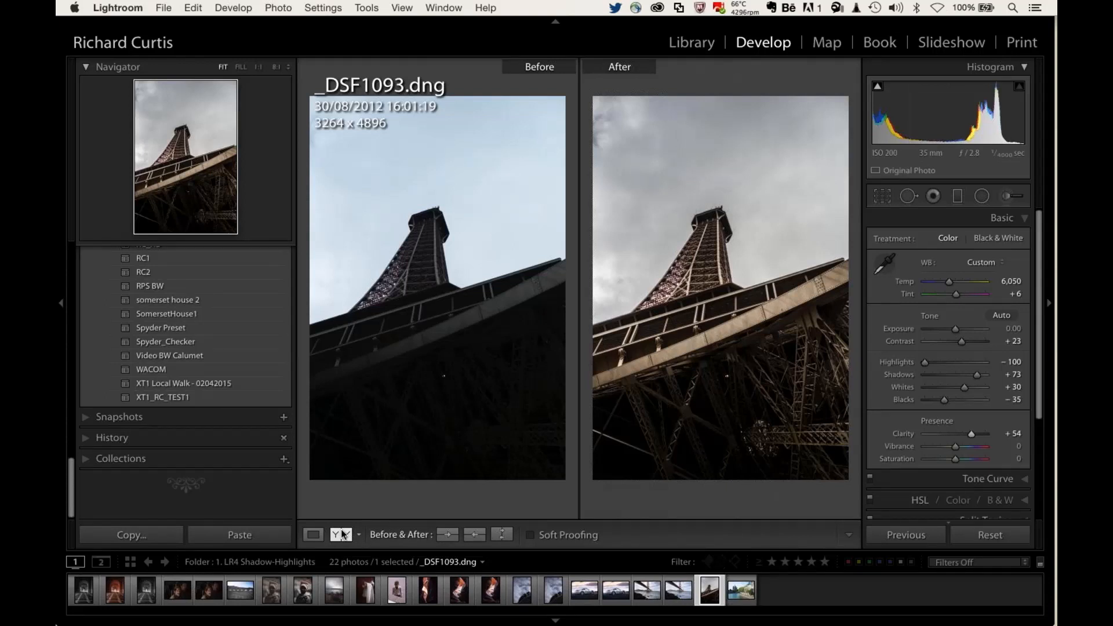
click(313, 535)
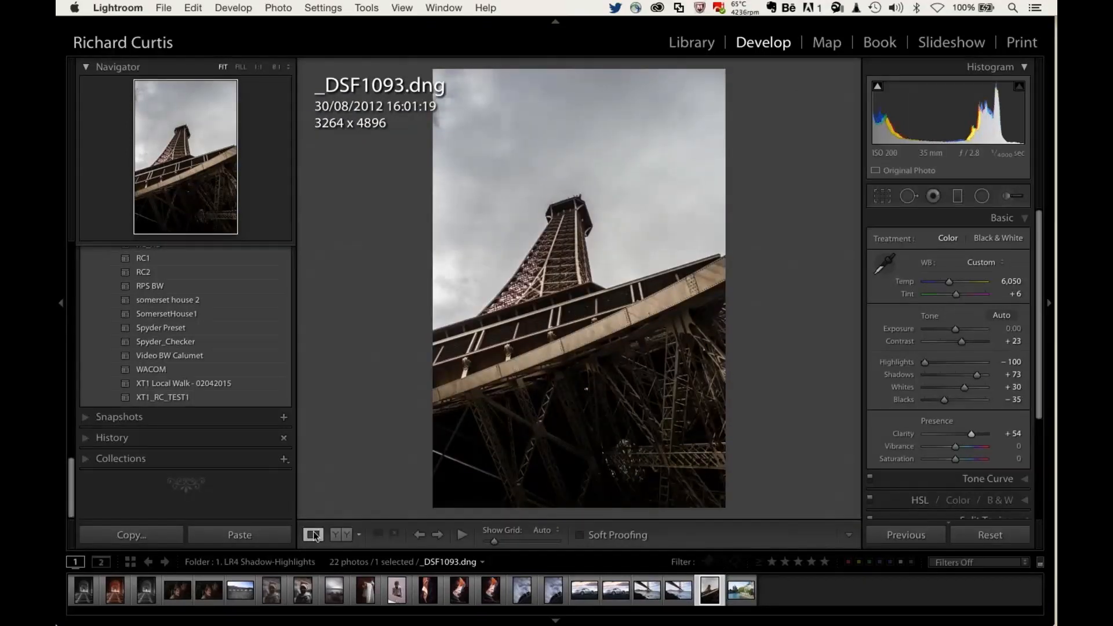
Step: Crop the photo from its upper corner to 2827 x 4241, keeping the Original aspect ratio
click(883, 197)
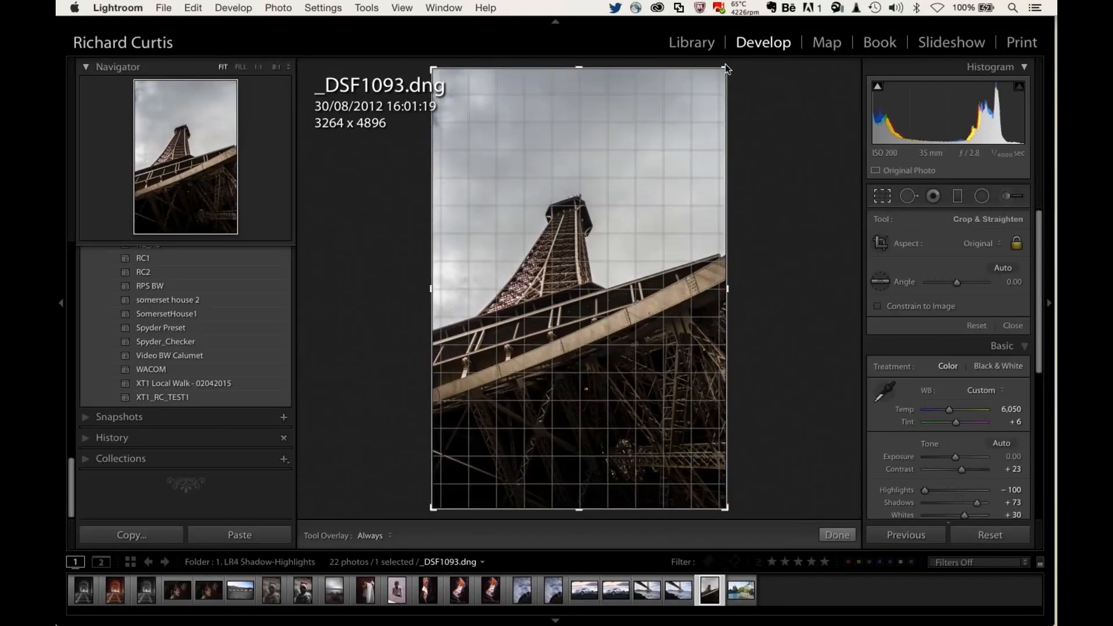
click(997, 246)
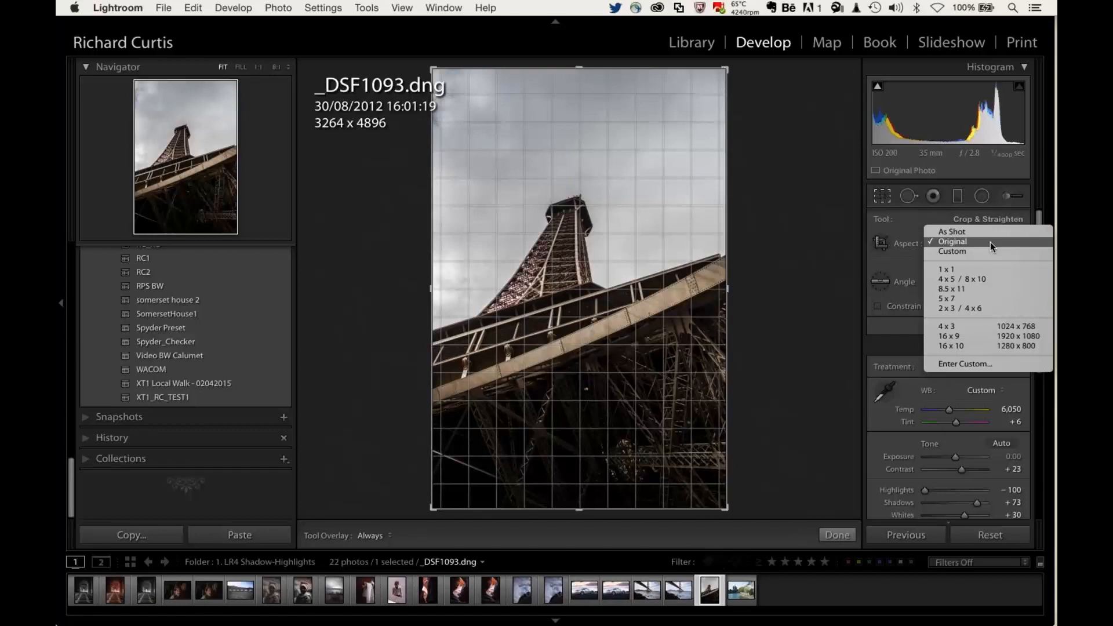
click(877, 156)
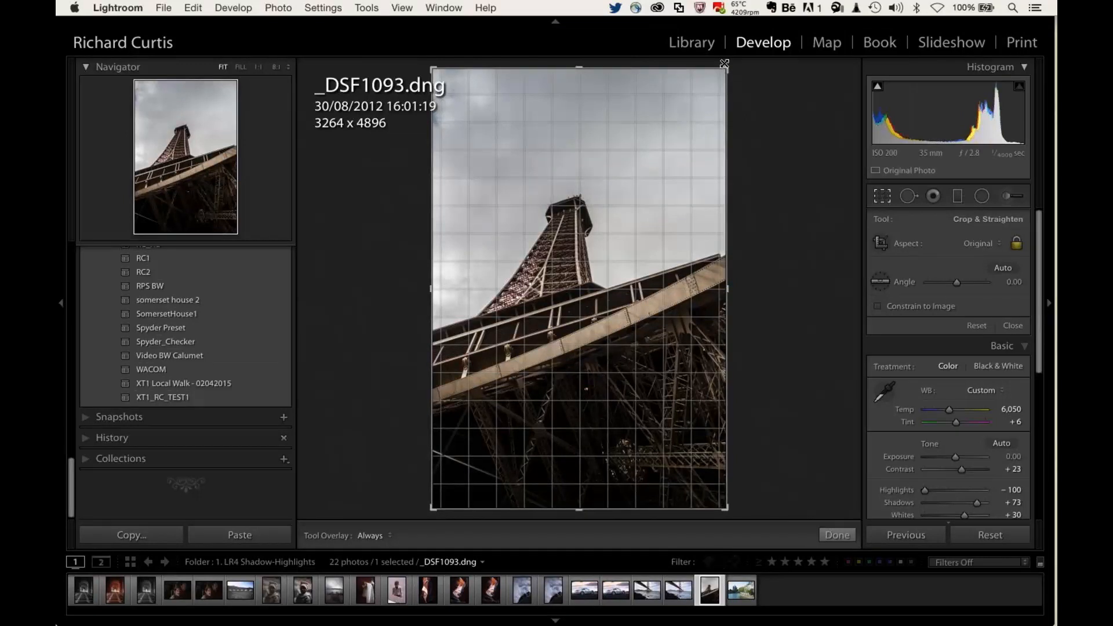
drag(712, 84, 702, 89)
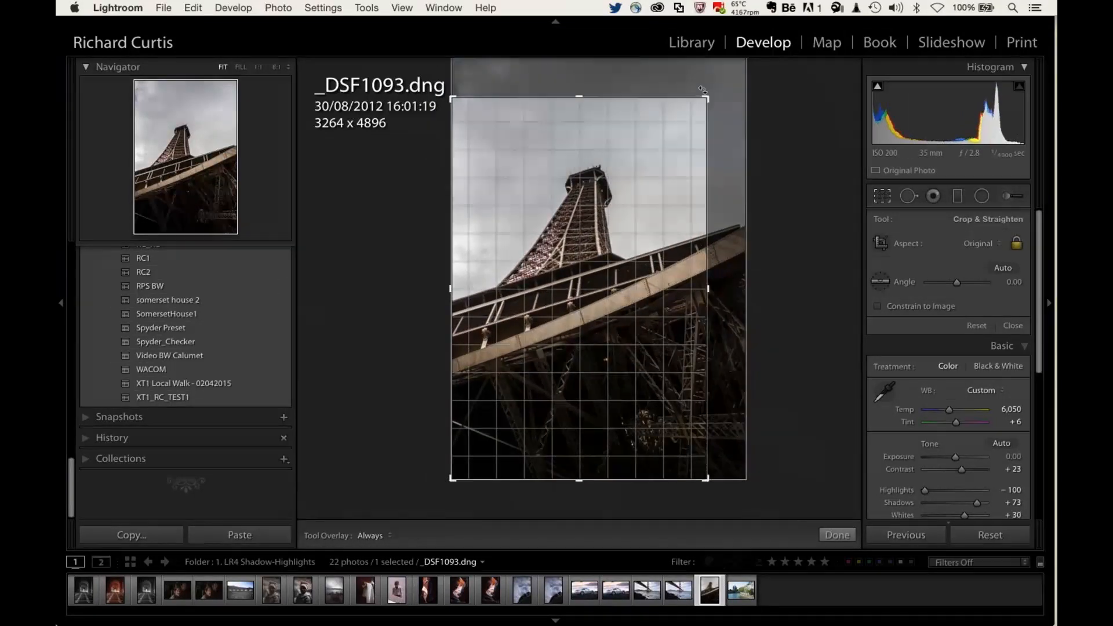
key(Return)
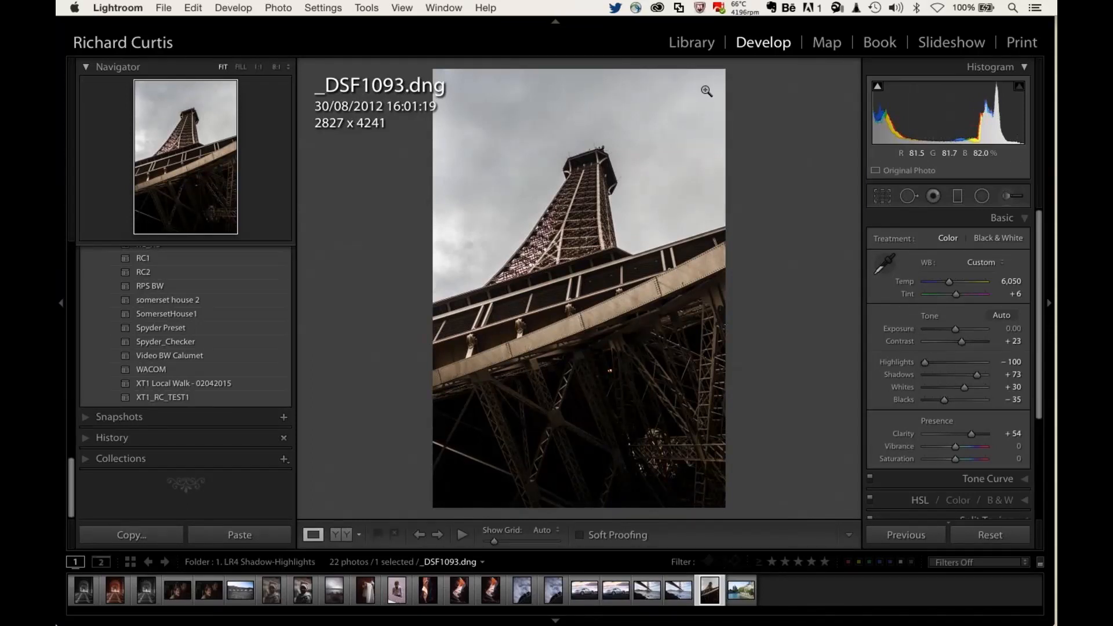
Step: Reopen the crop on the Eiffel Tower photo and set its guide overlay to Thirds
click(882, 197)
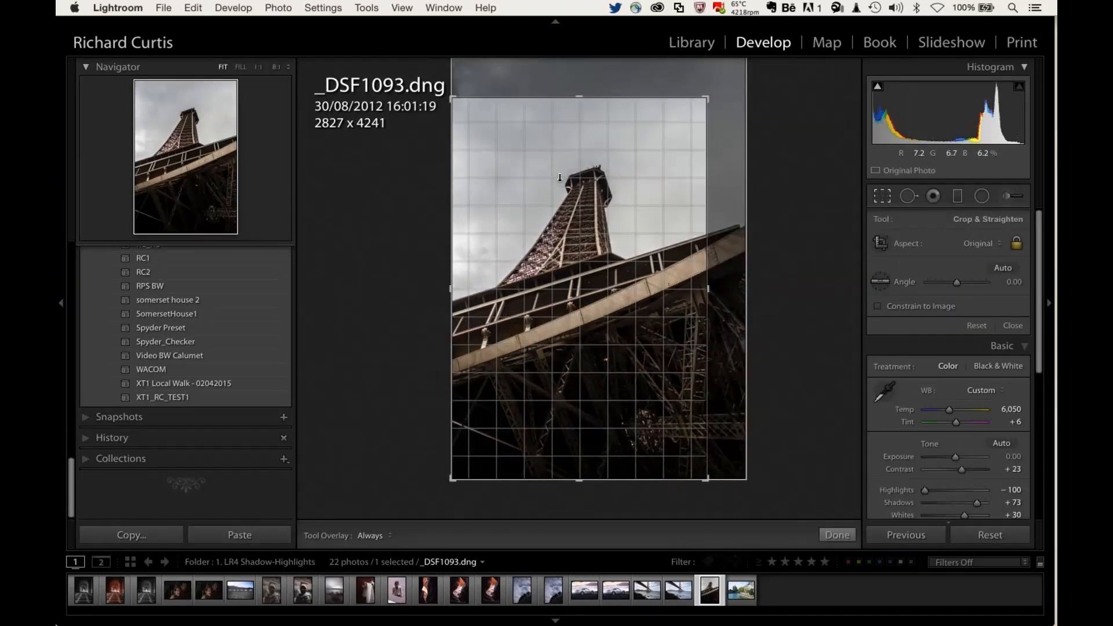
click(401, 7)
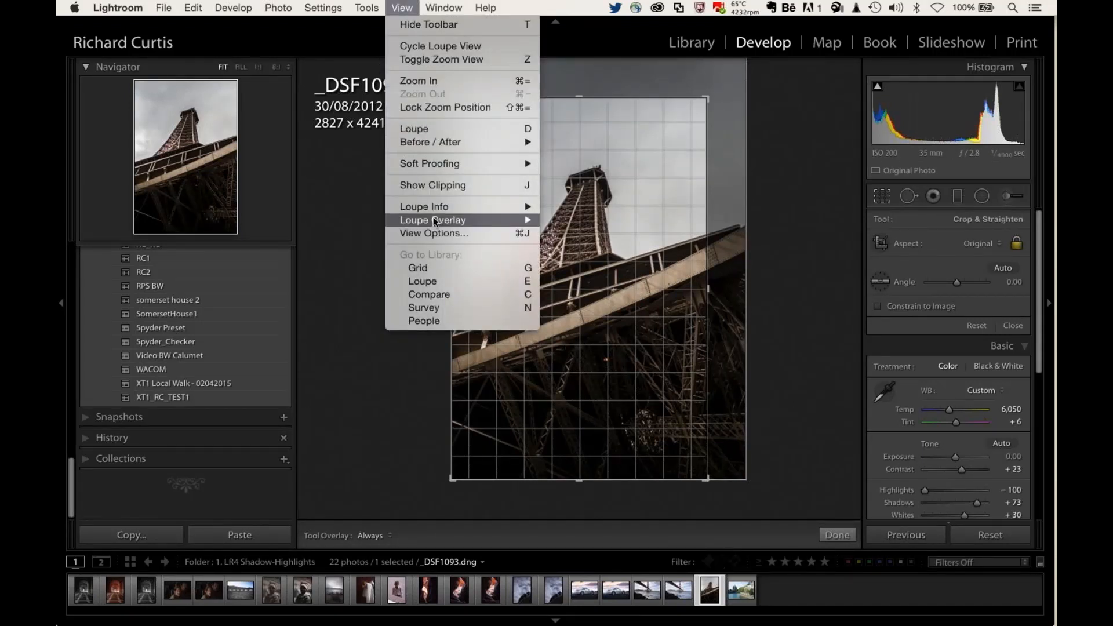
mouse_move(434, 221)
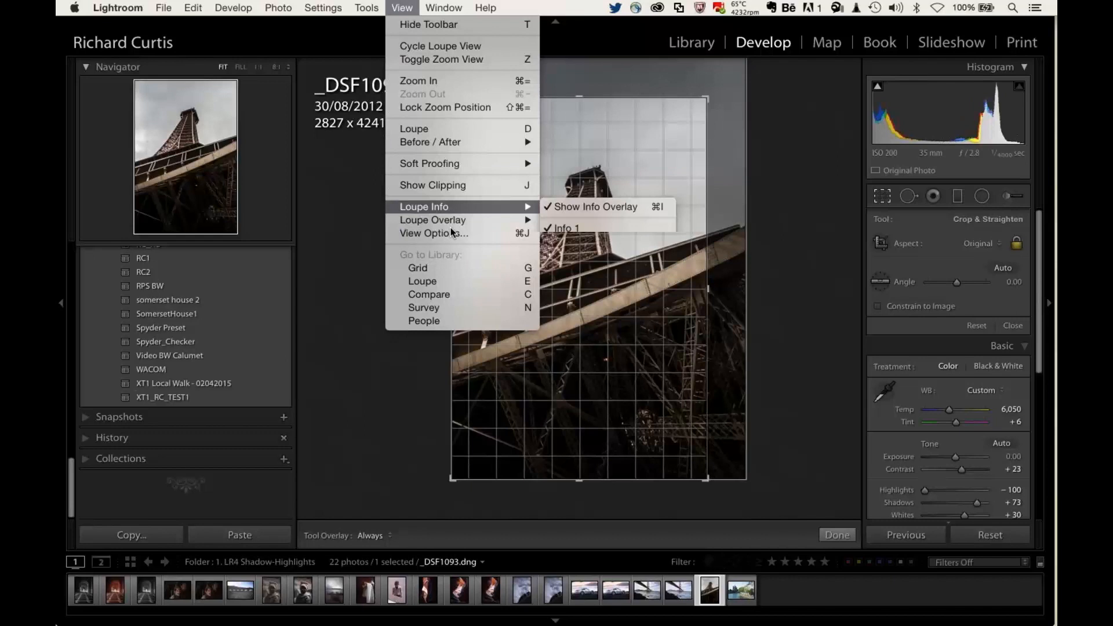
mouse_move(370, 7)
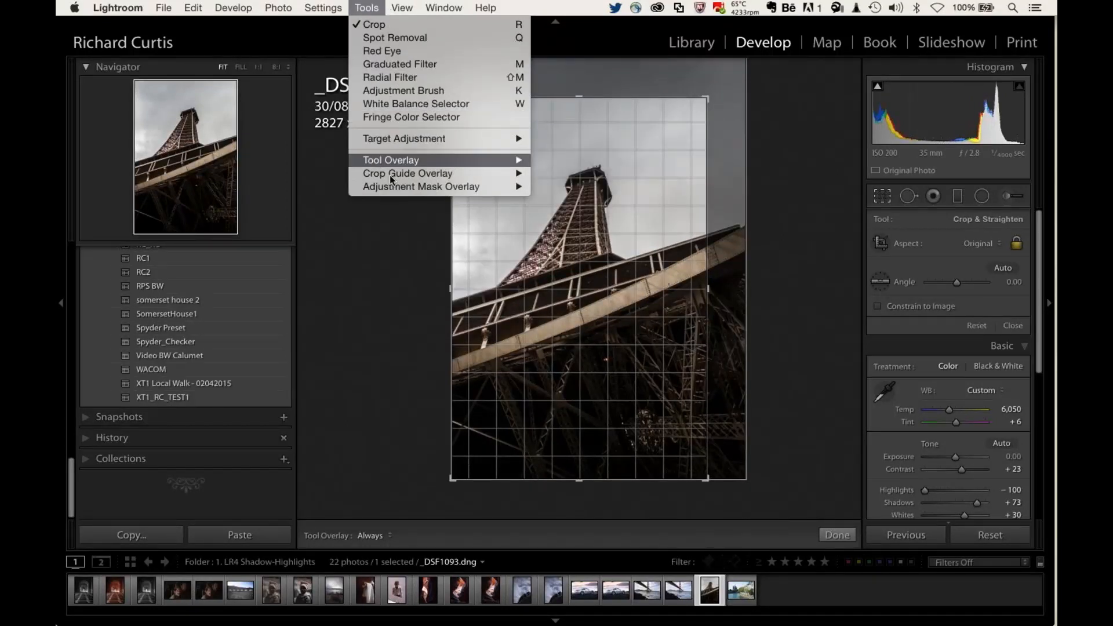
mouse_move(392, 177)
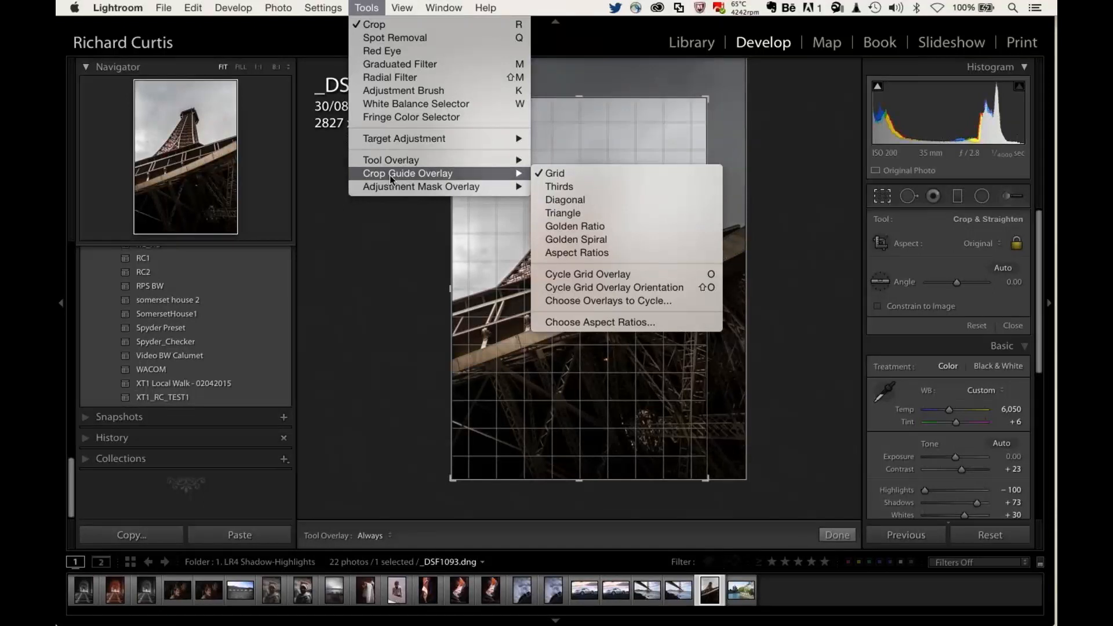
click(559, 187)
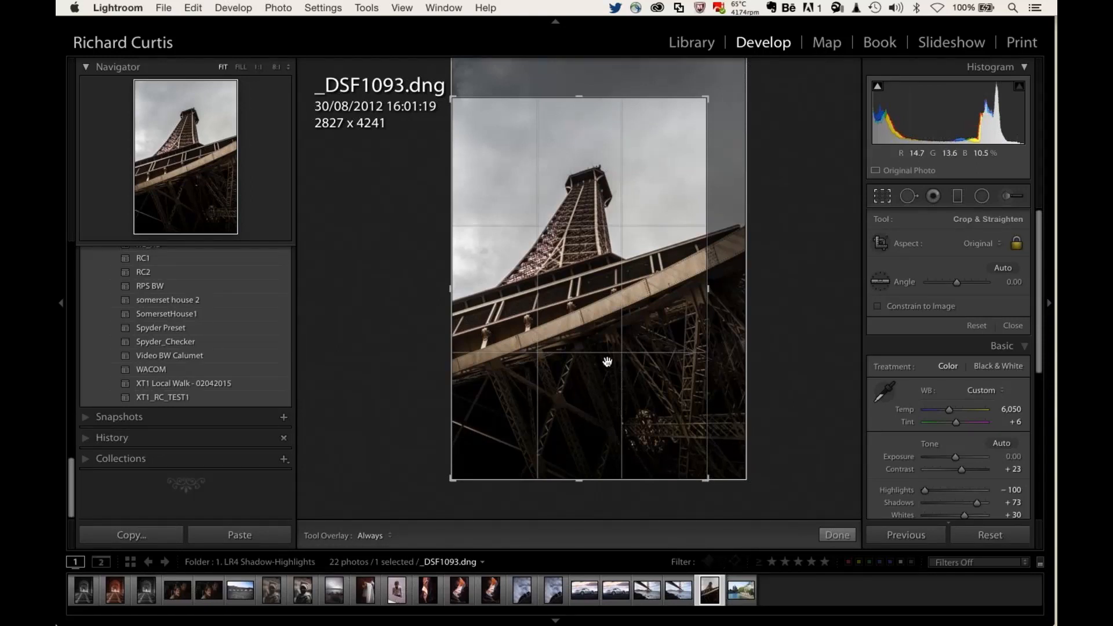
Step: Change the crop guide overlay to Golden Spiral and cycle its orientation until the outer curve ends in the frame's lower-left corner
click(358, 6)
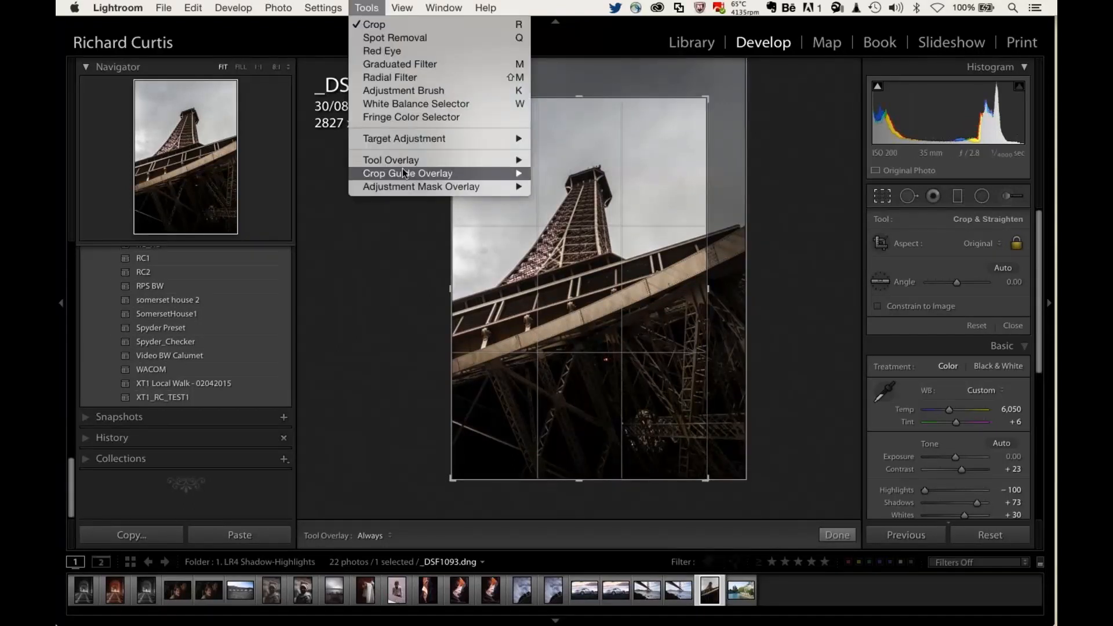
click(574, 238)
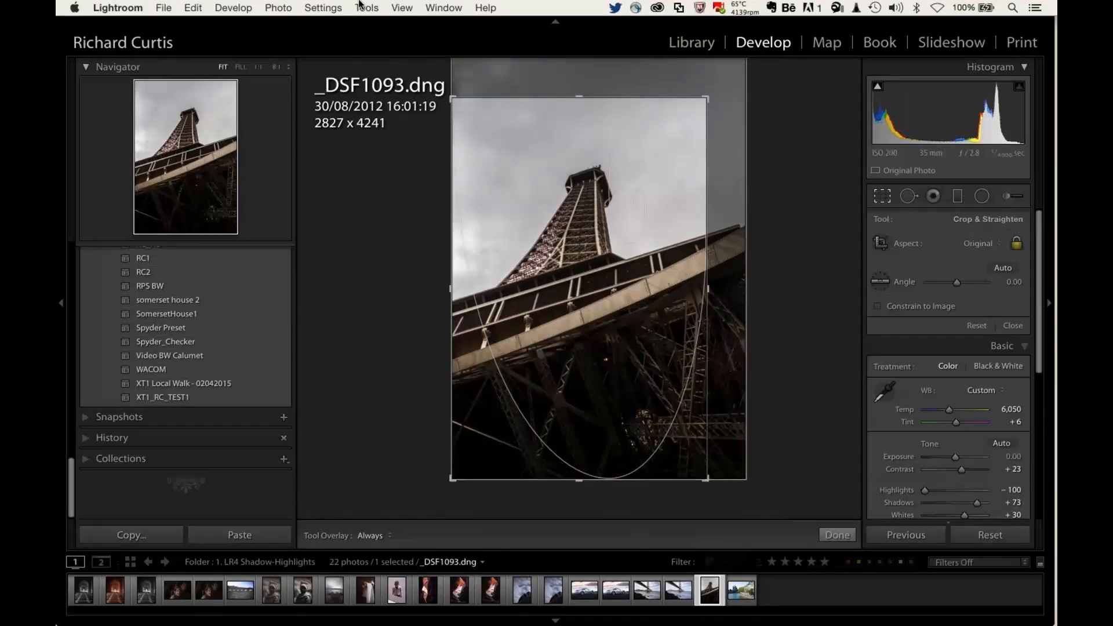
click(360, 5)
mouse_move(417, 173)
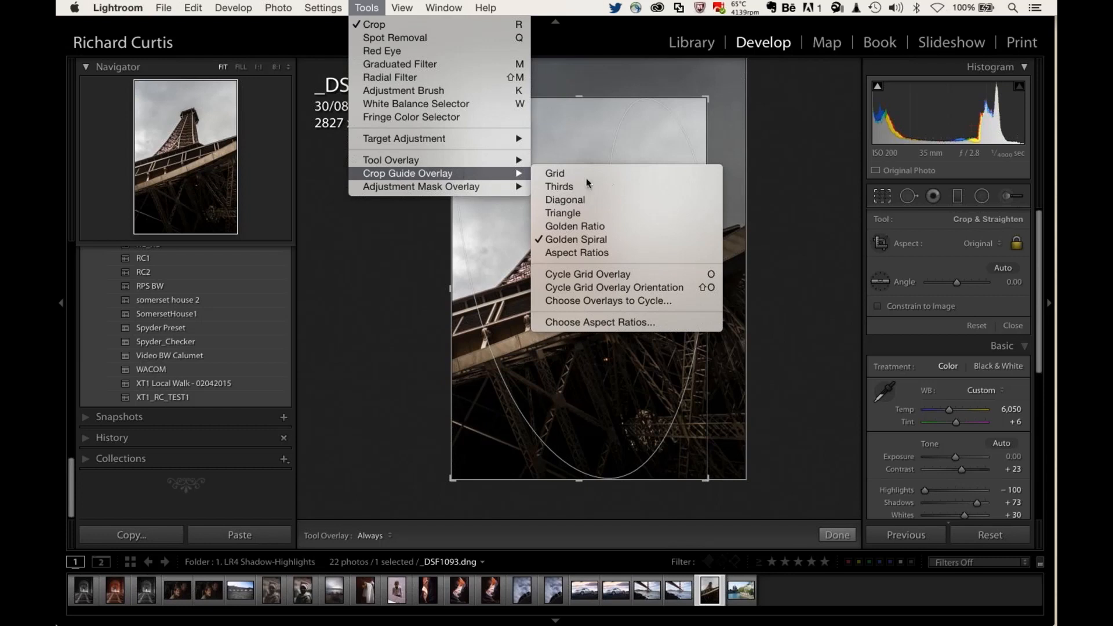
click(624, 286)
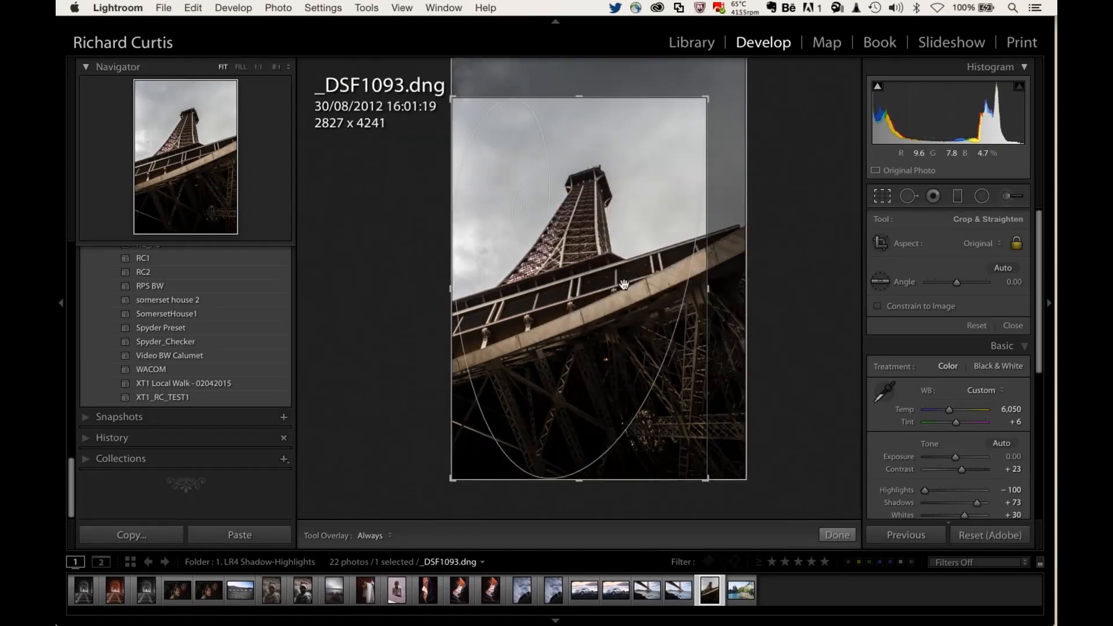
key(shift+o)
key(shift+o)
key(shift+o)
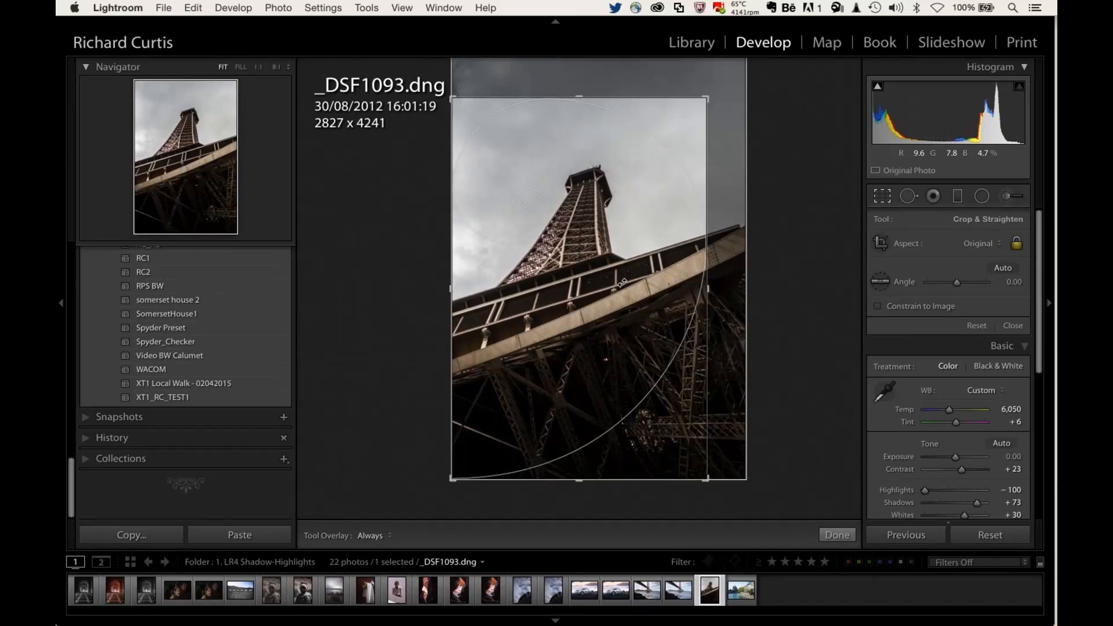
Step: Shift the photo down and to the left within the crop frame, and apply the crop
drag(651, 291, 635, 311)
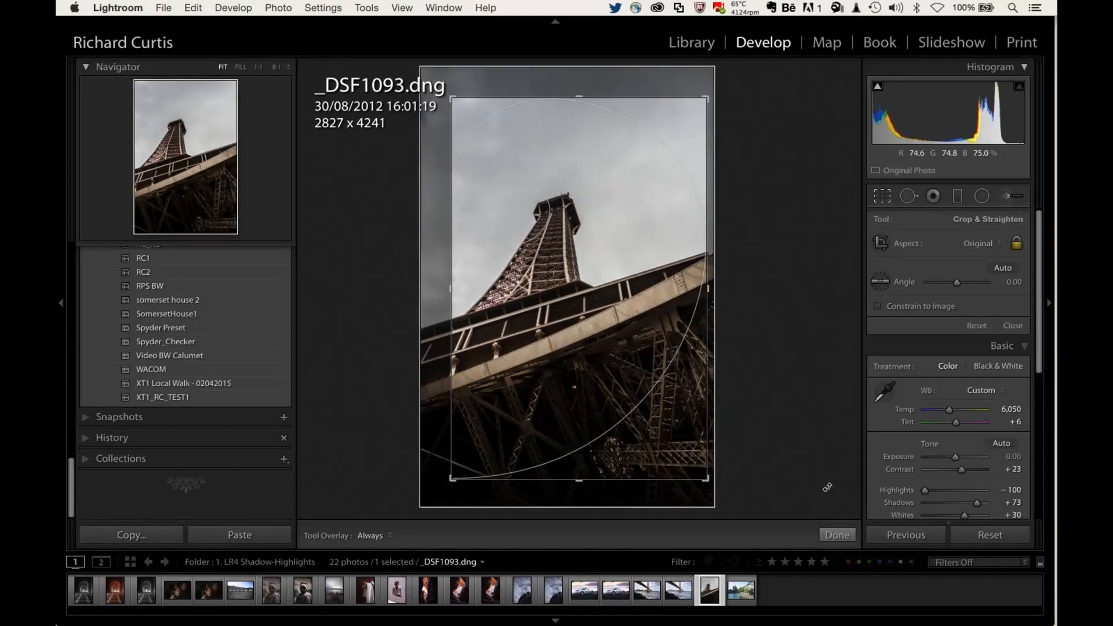
key(Return)
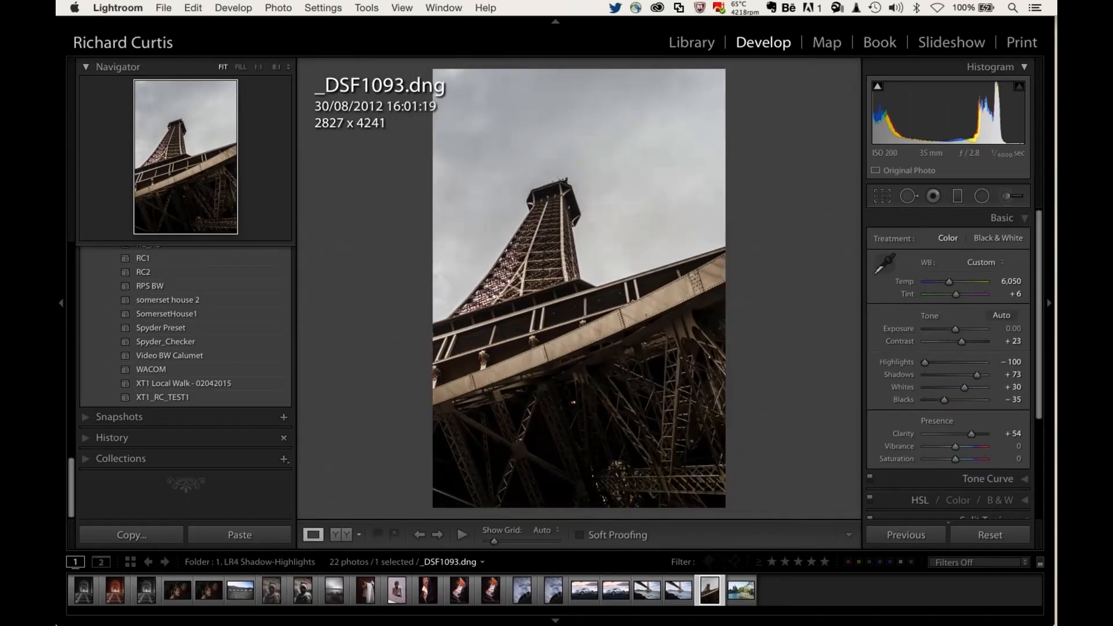
Step: Open _DSF0097.JPG from the 1.5 SpyderCheckr folder for developing
click(695, 46)
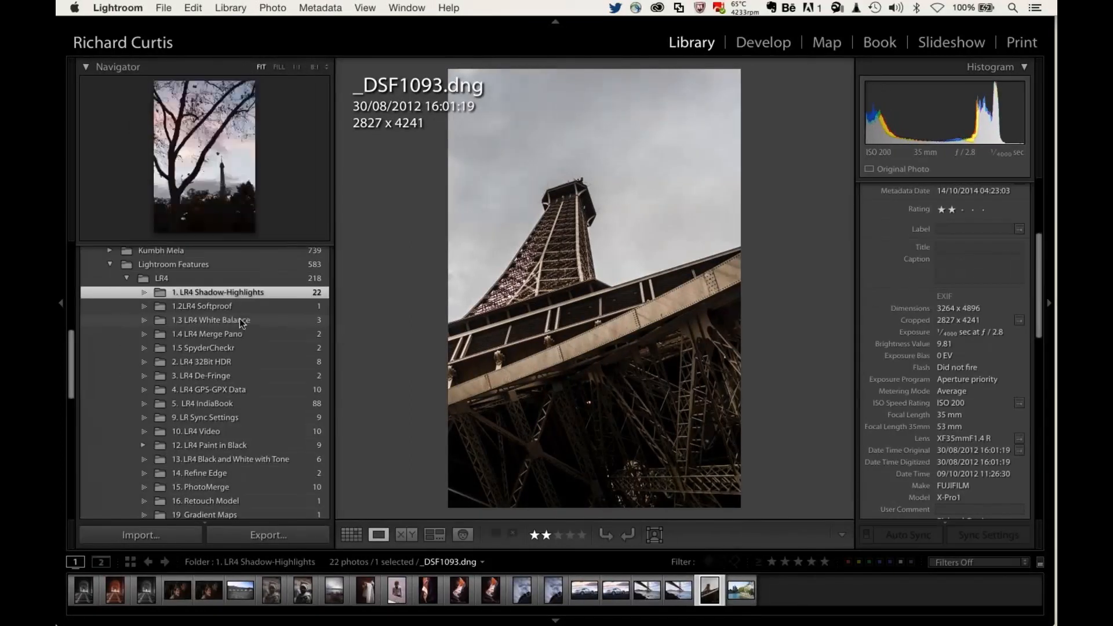
click(185, 348)
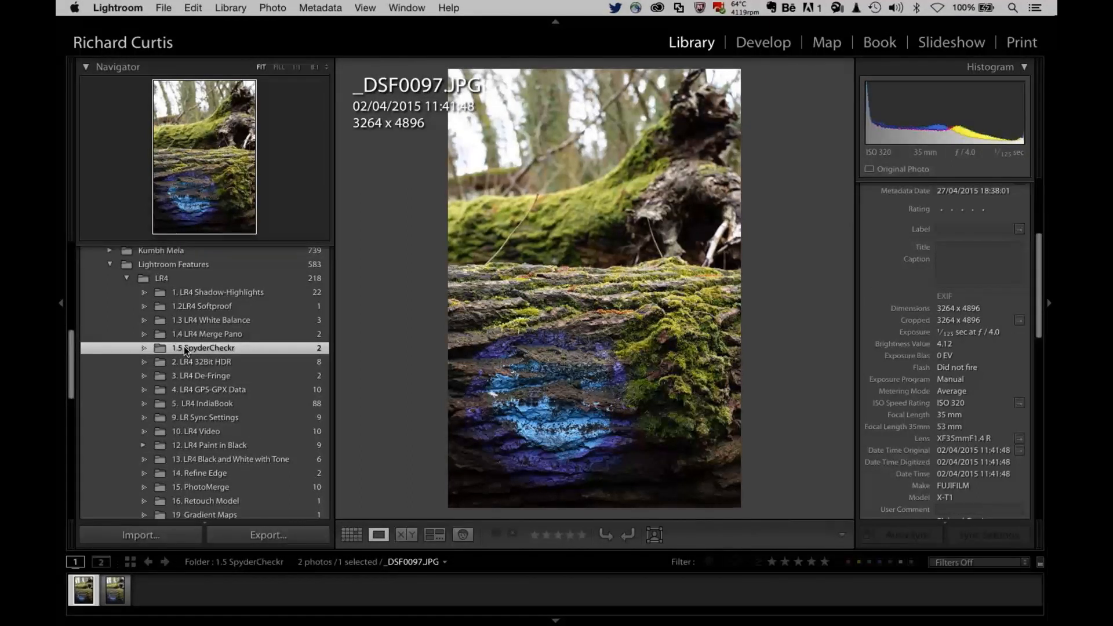
click(768, 46)
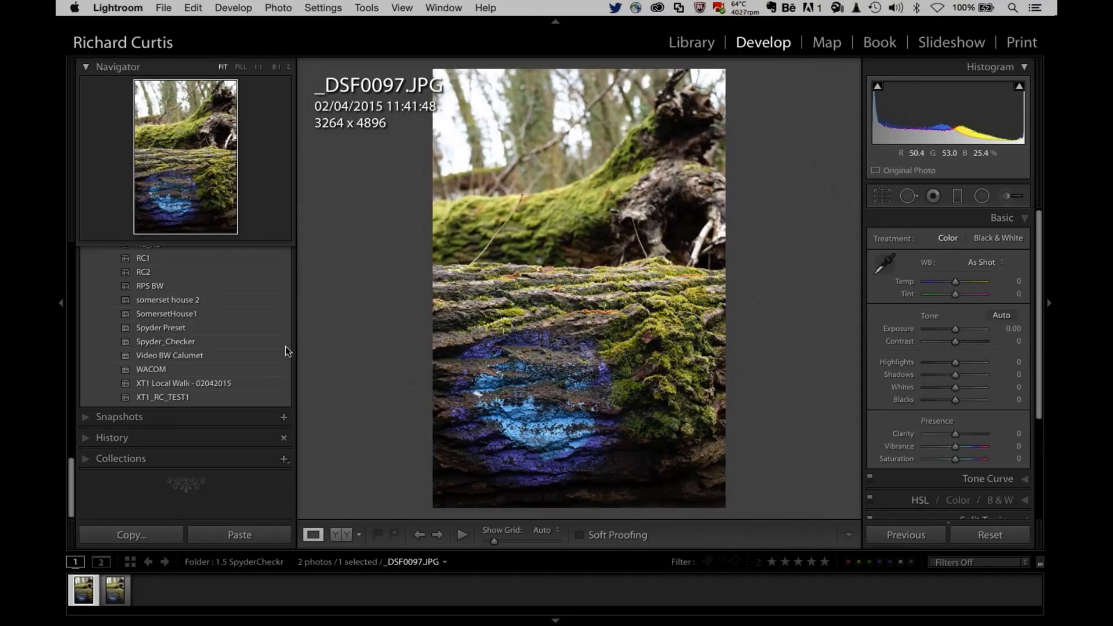
Step: Apply the XT1 Local Walk - 02042015 preset to the log photo, undoing and reapplying it to compare the colours
click(180, 383)
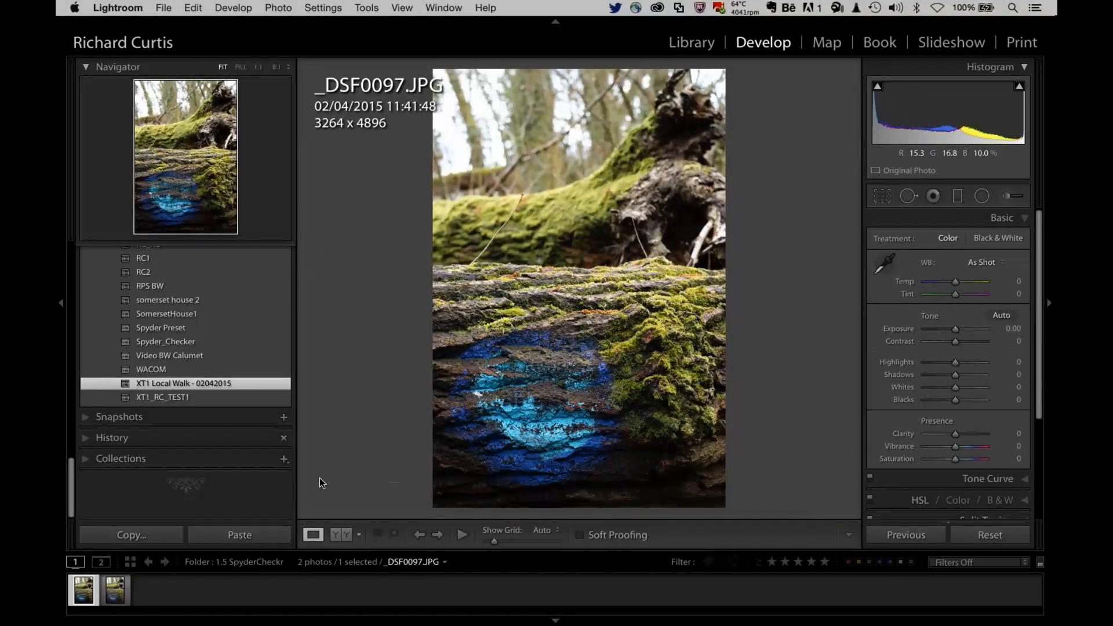
key(super+z)
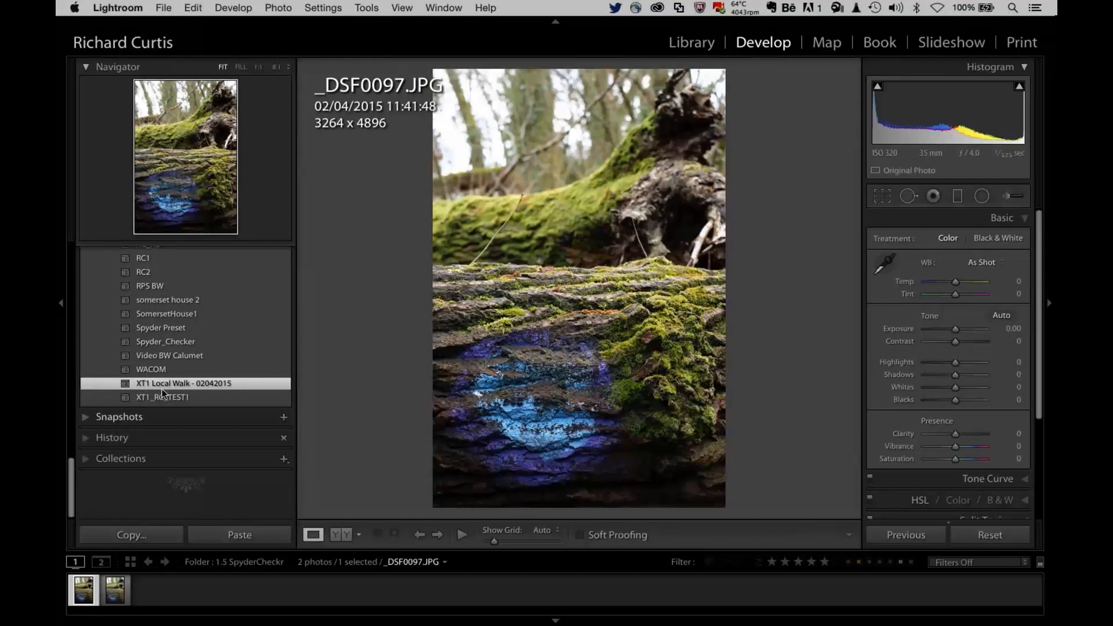
click(145, 384)
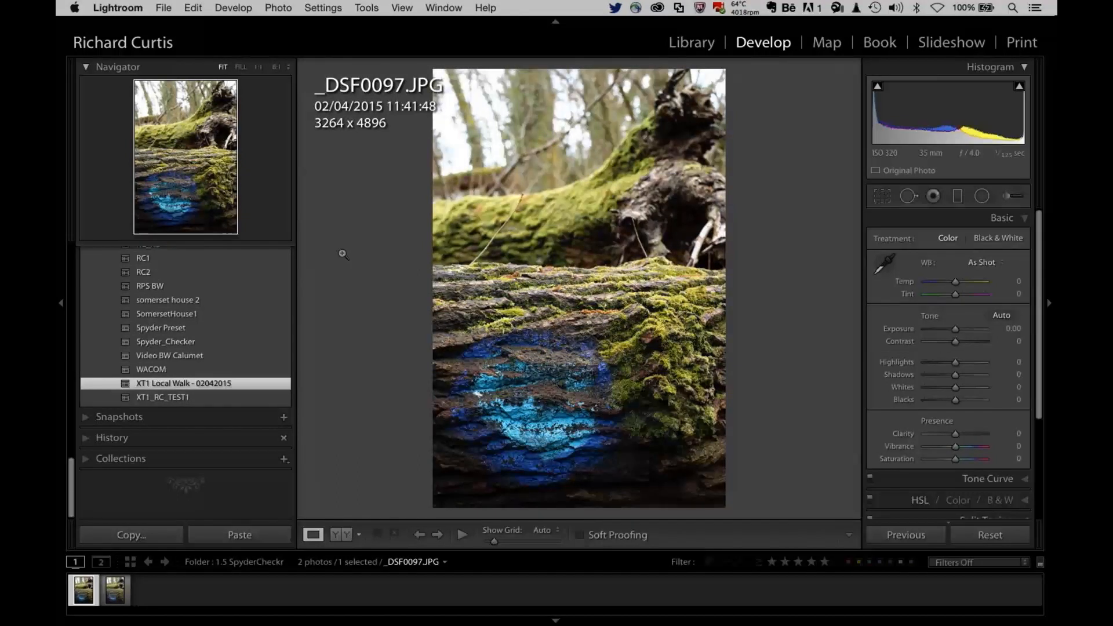
Step: Open L1008832.dng from the 2. Filter Brush folder under LR6 for developing
click(693, 45)
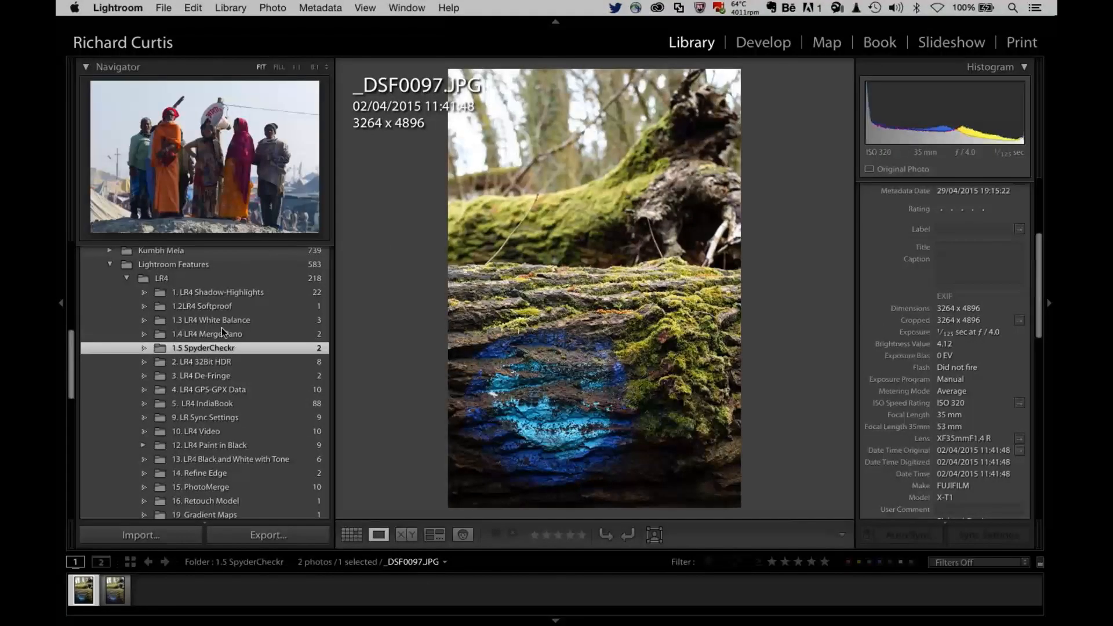
scroll(208, 413, down, 10)
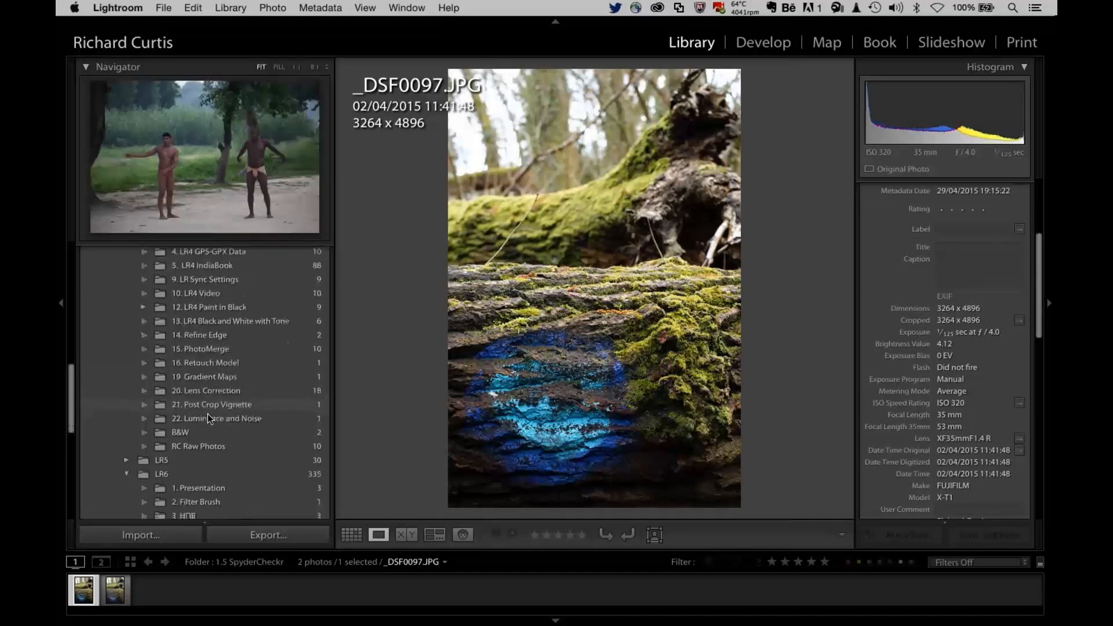
click(126, 338)
click(159, 352)
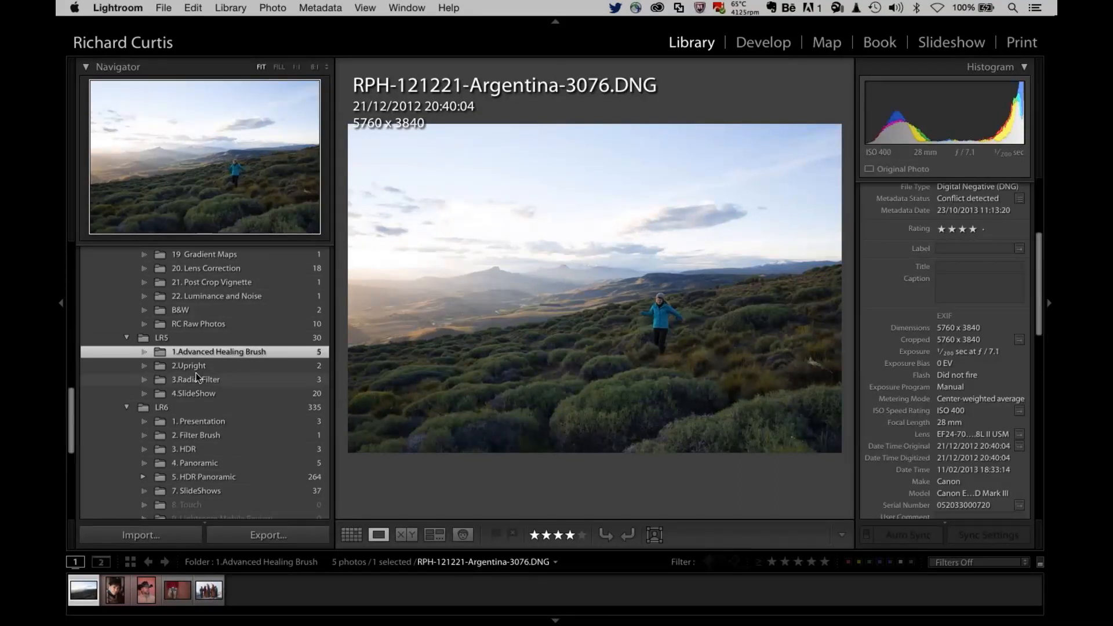
click(176, 434)
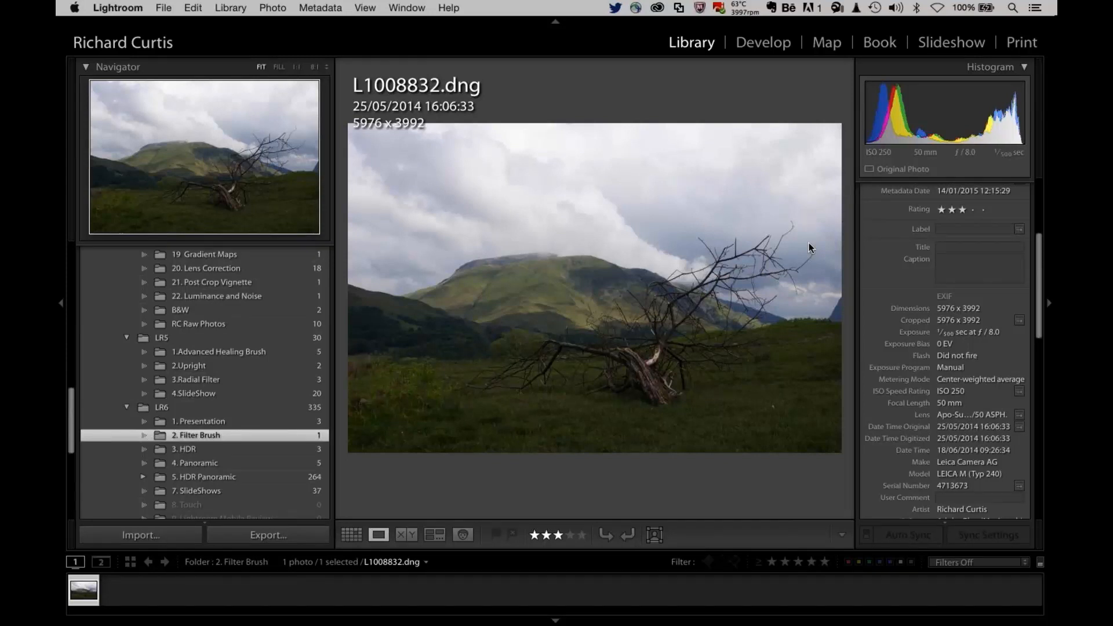
click(764, 42)
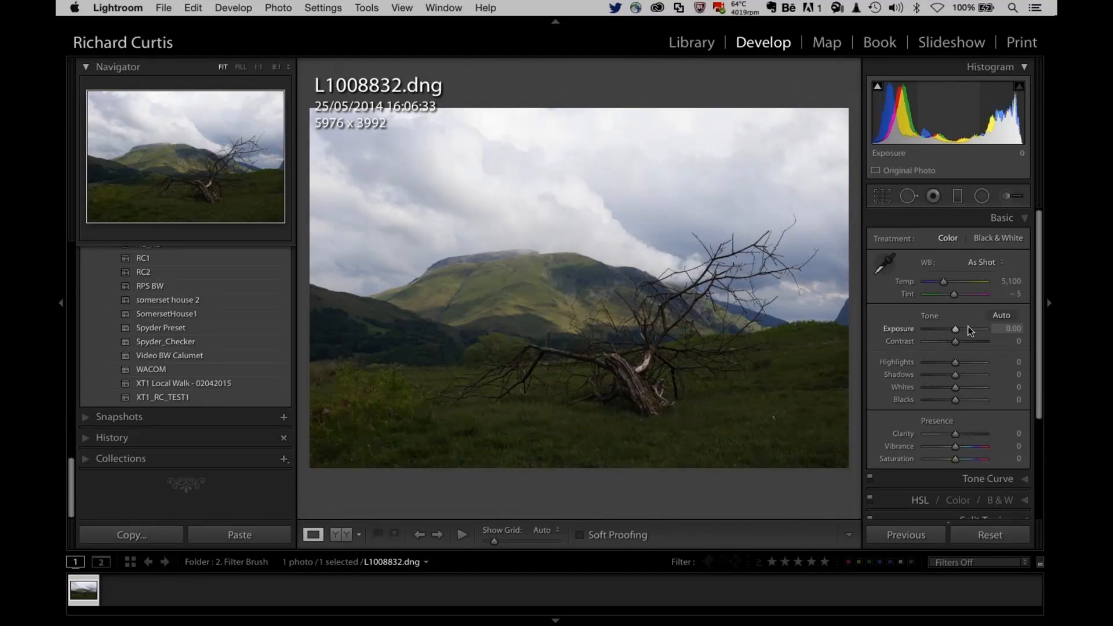
Step: Set Exposure to +0.35, Highlights to -100, Shadows to +52, Whites to +40, Blacks to -48 and Clarity to +45
drag(971, 330, 956, 328)
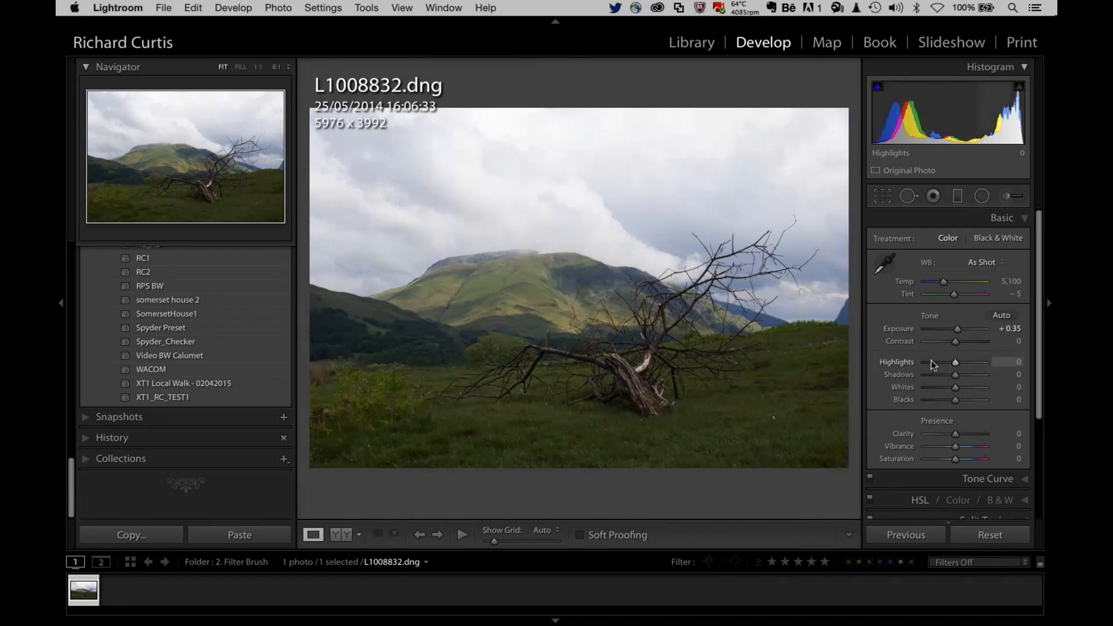
drag(931, 360, 918, 359)
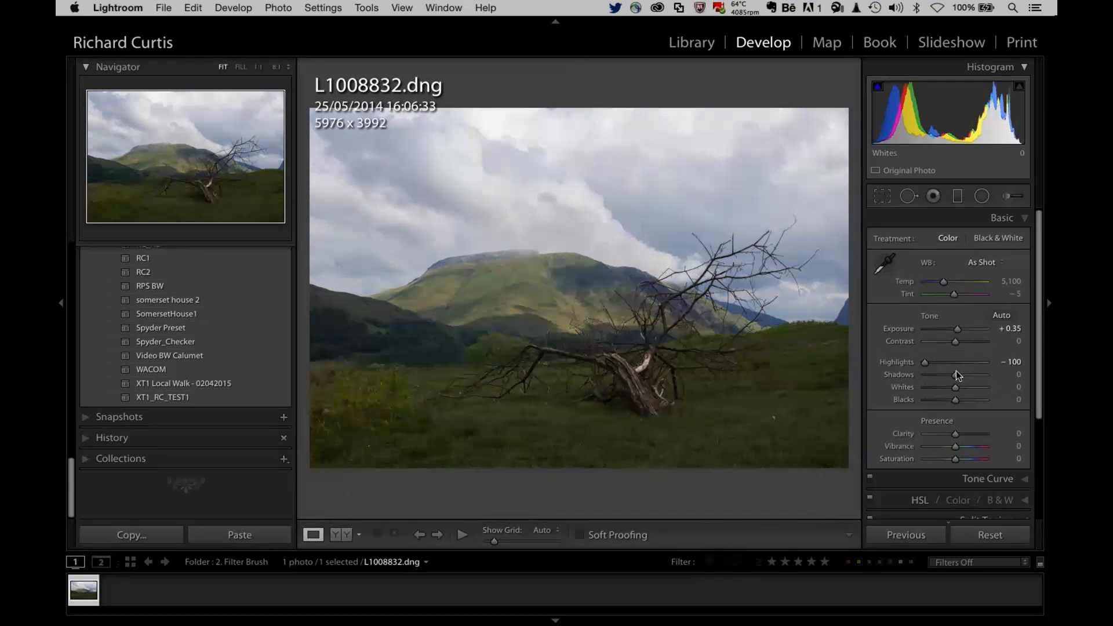
drag(956, 374, 971, 370)
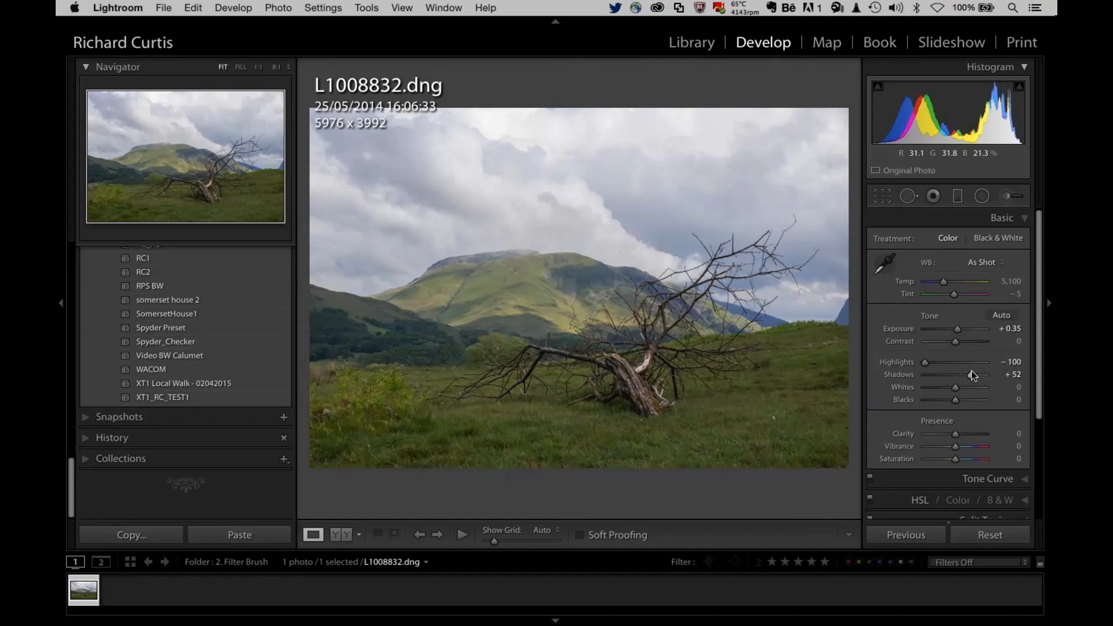
drag(962, 387, 970, 433)
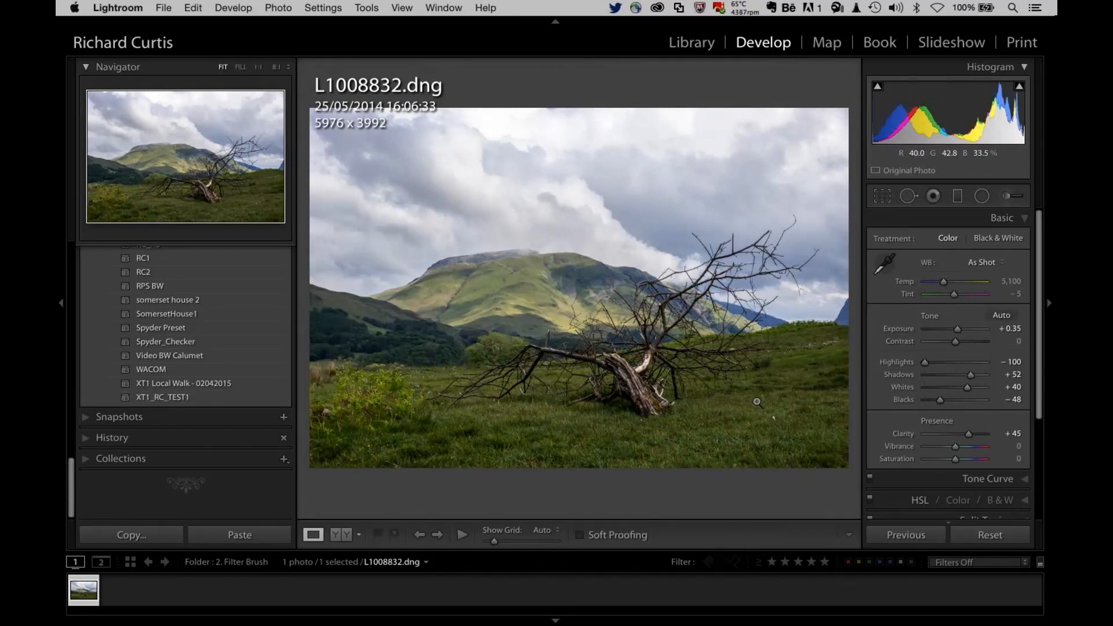
Step: Start Spot Removal on the white speck in the lower-right grass at 1:1 and turn on Visualize Spots with a low threshold
click(800, 428)
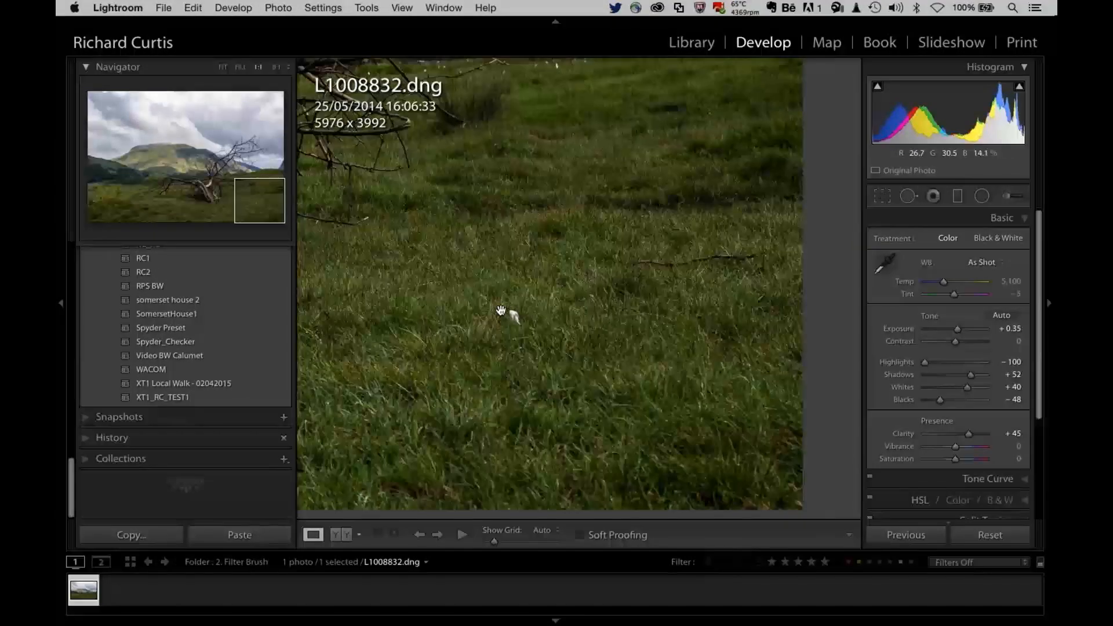
click(908, 196)
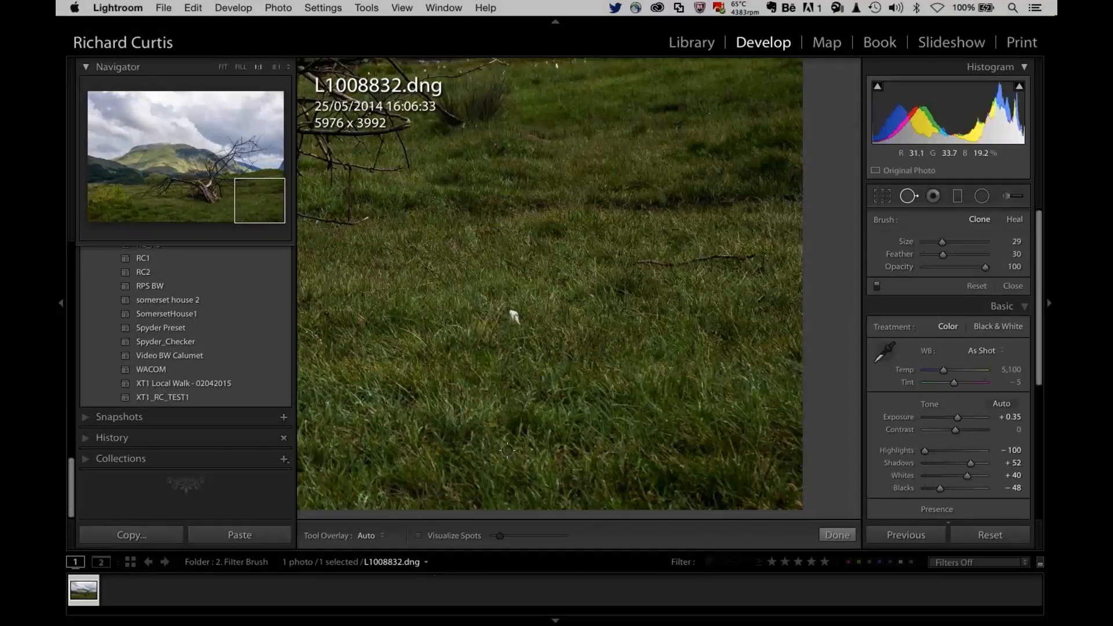
click(419, 536)
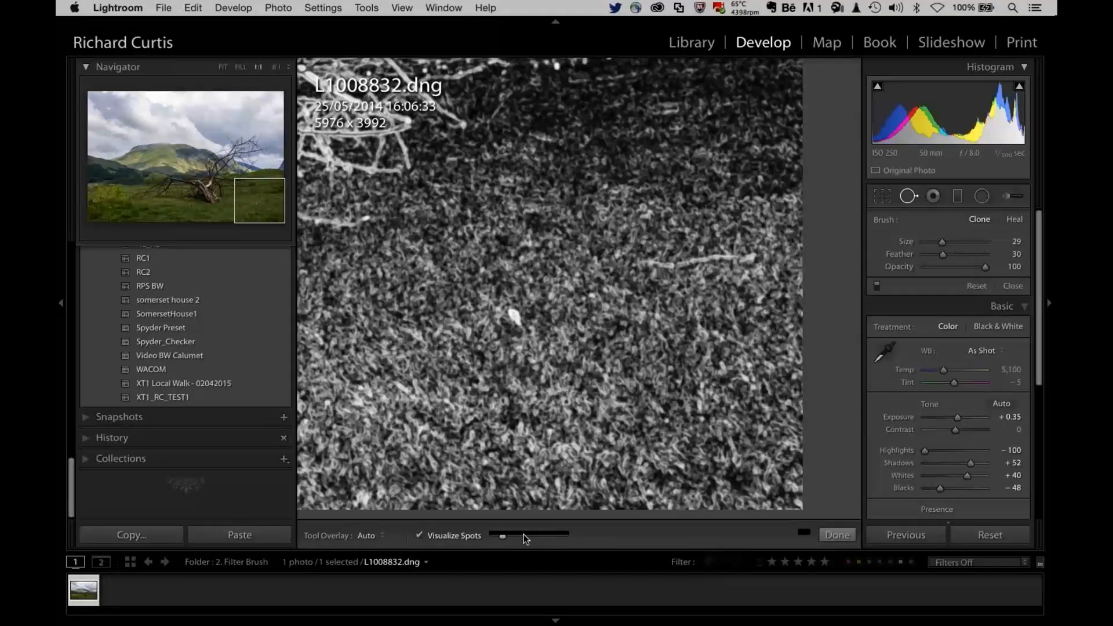
click(524, 534)
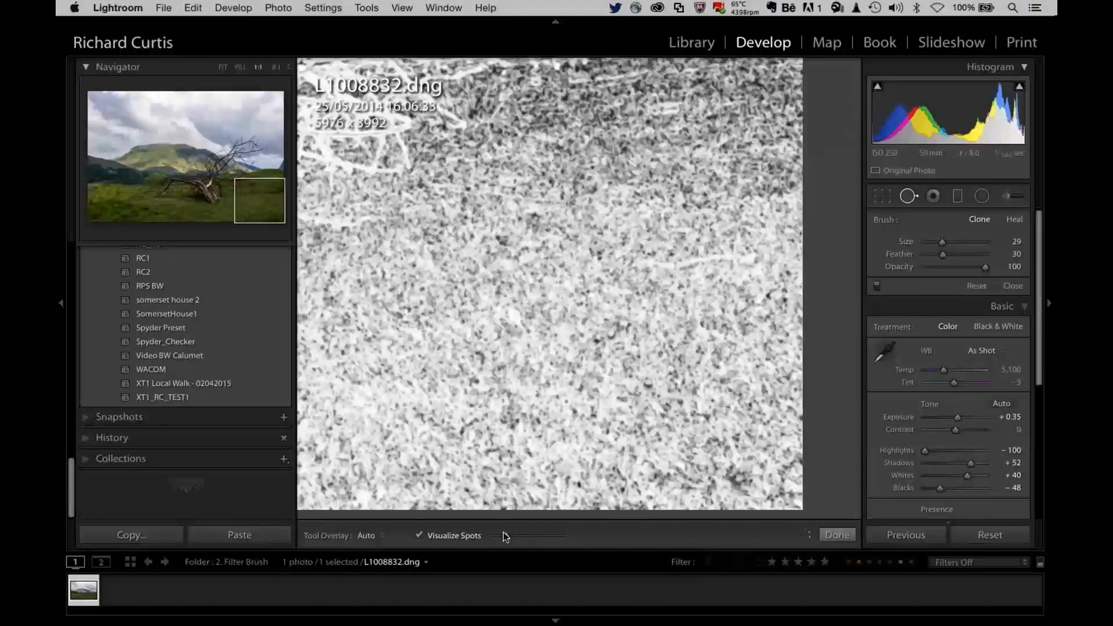
click(502, 535)
click(496, 533)
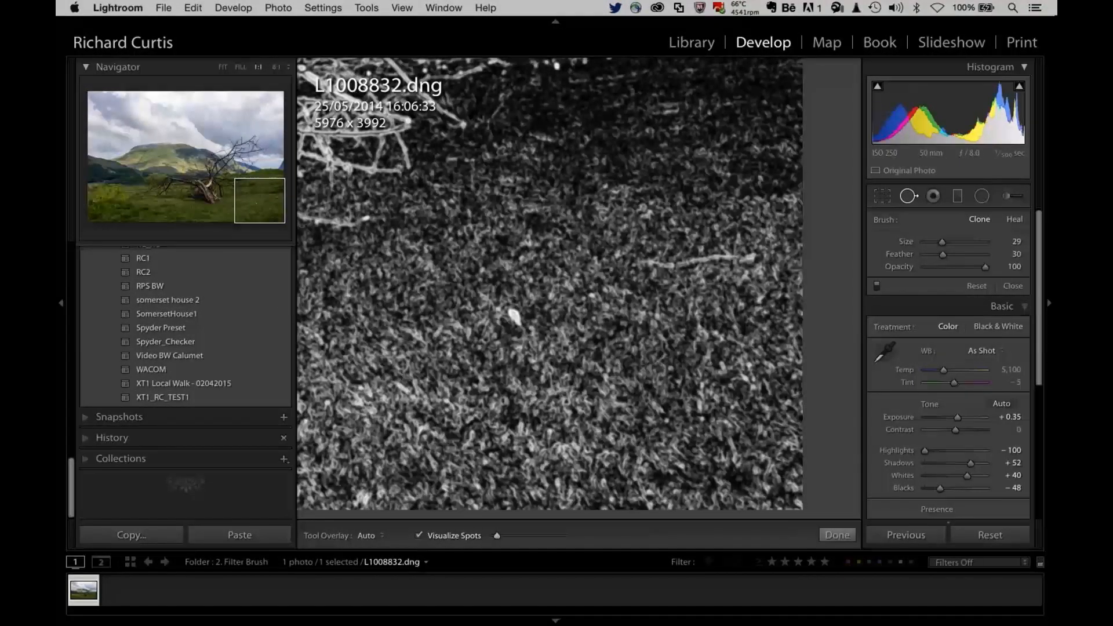
Step: Clone out the faint dust spot in the sky above the mountain's right slope using a size 29 spot
drag(259, 192, 177, 110)
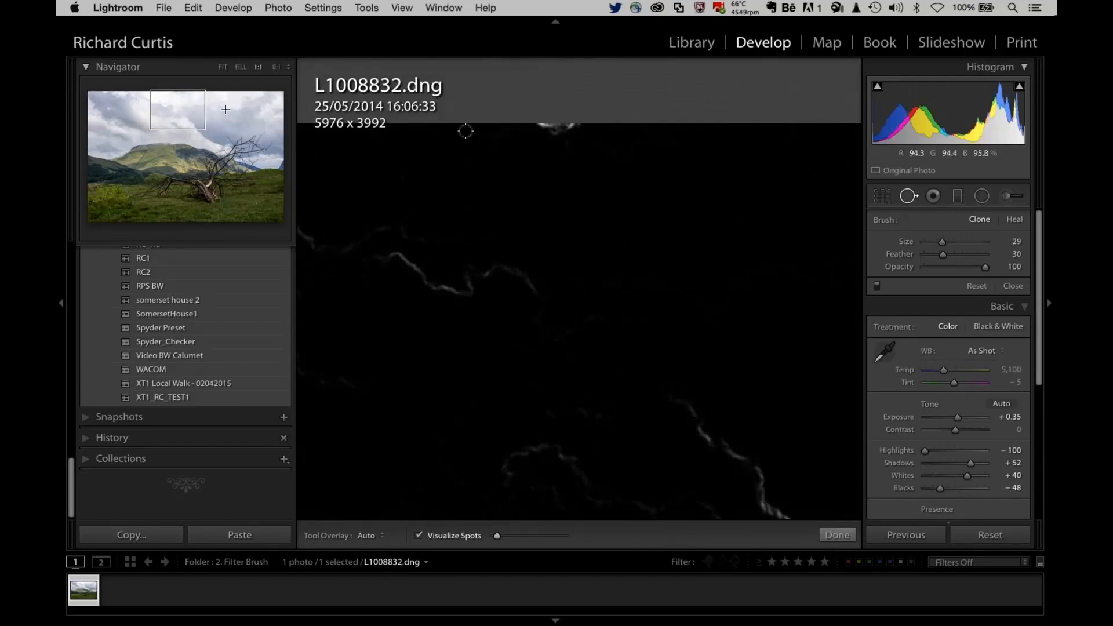
drag(177, 107, 206, 142)
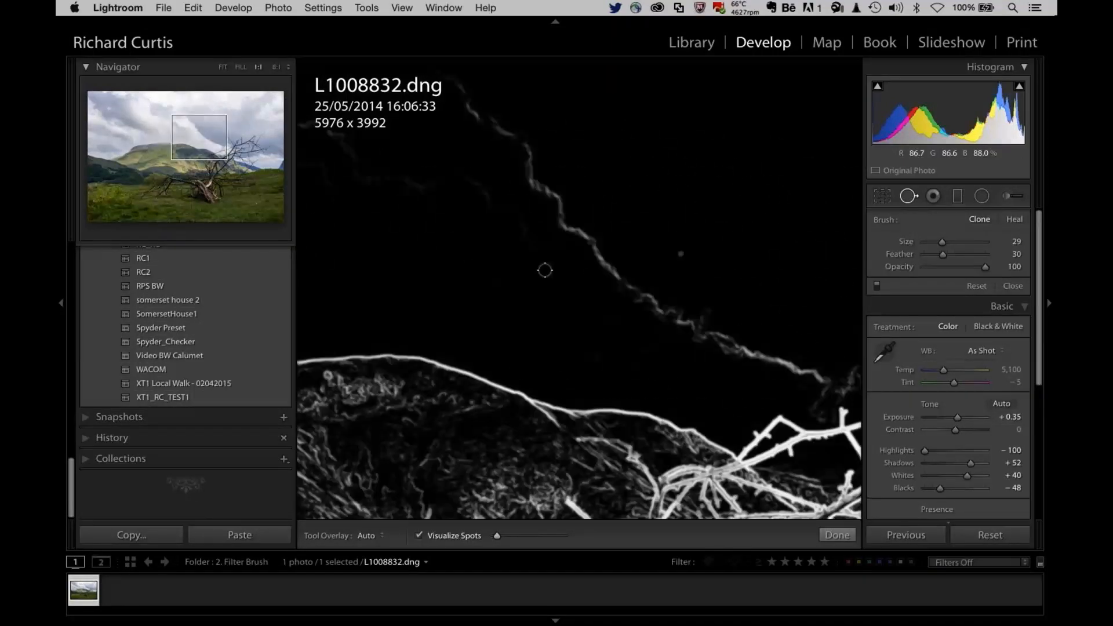
click(682, 255)
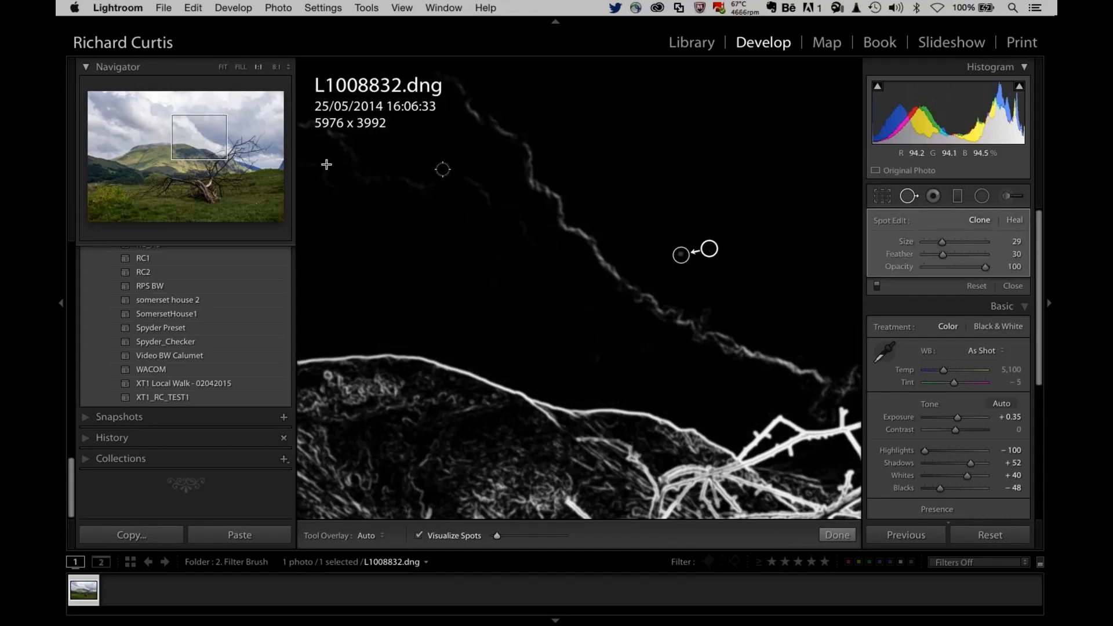
Step: Clone out the white speck in the lower-right grass at size 60, sourcing from grass just left of it, and turn off Visualize Spots
drag(230, 167, 257, 201)
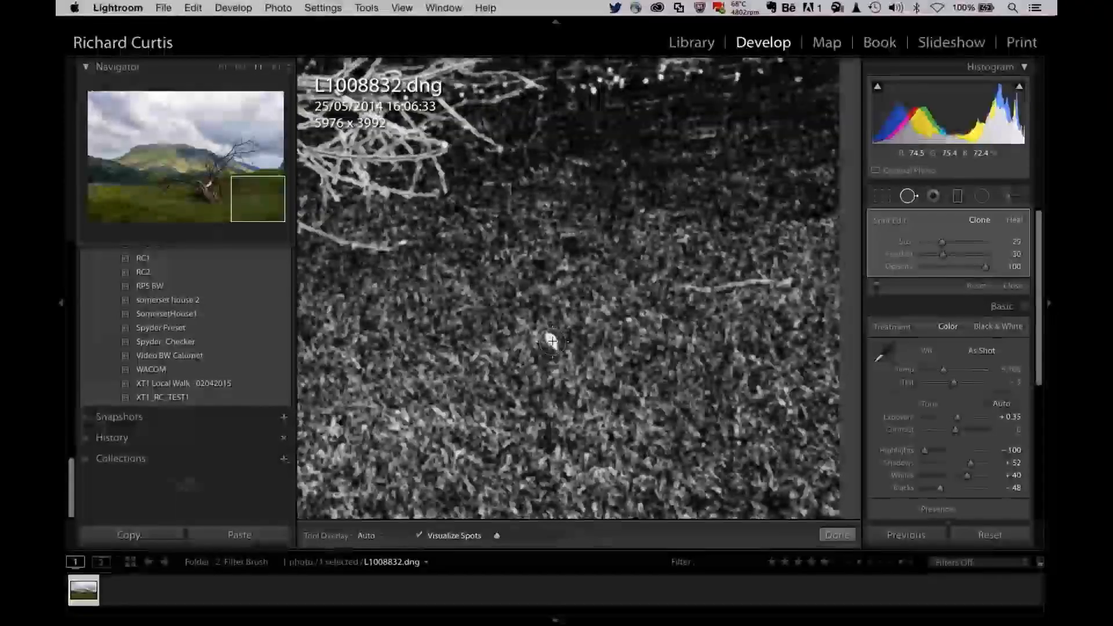
click(553, 341)
click(553, 341)
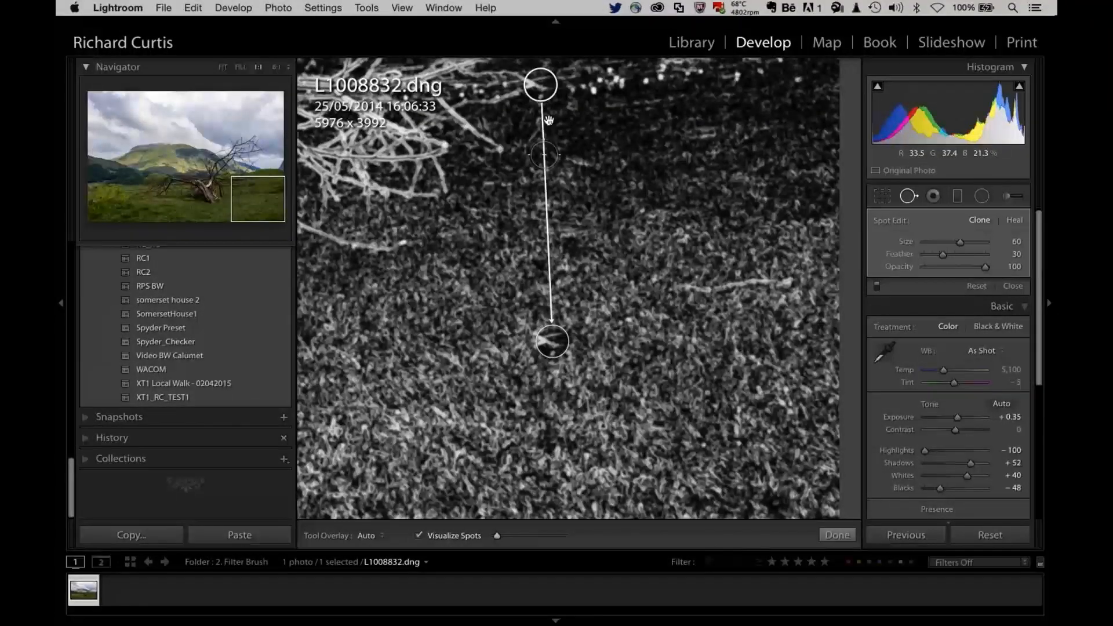
mouse_move(541, 85)
mouse_down()
mouse_move(487, 296)
mouse_move(511, 342)
mouse_up()
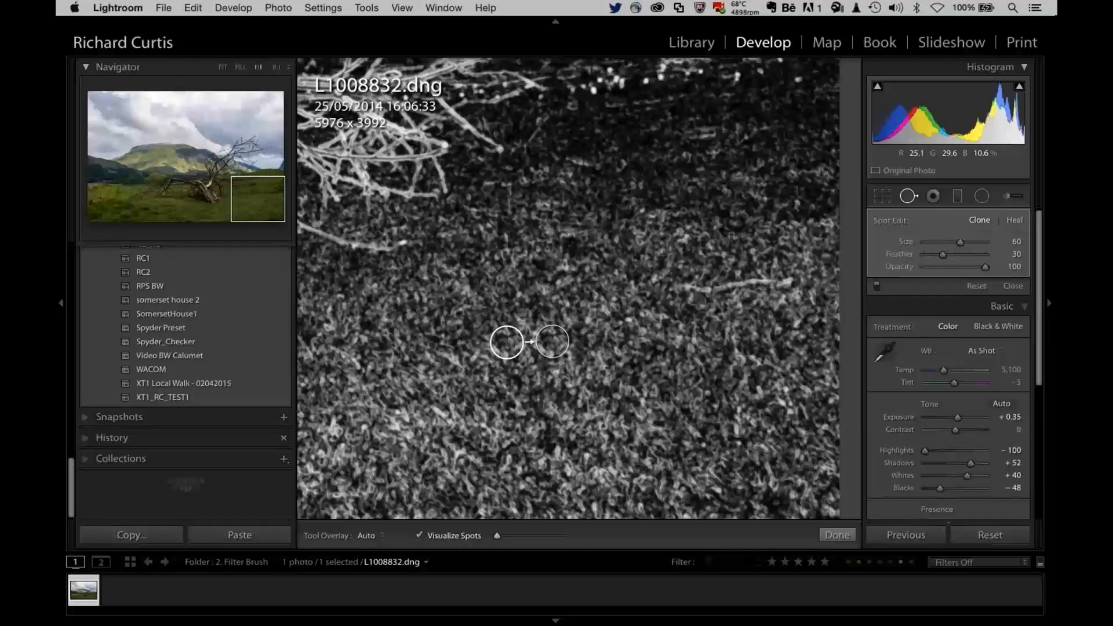
click(419, 536)
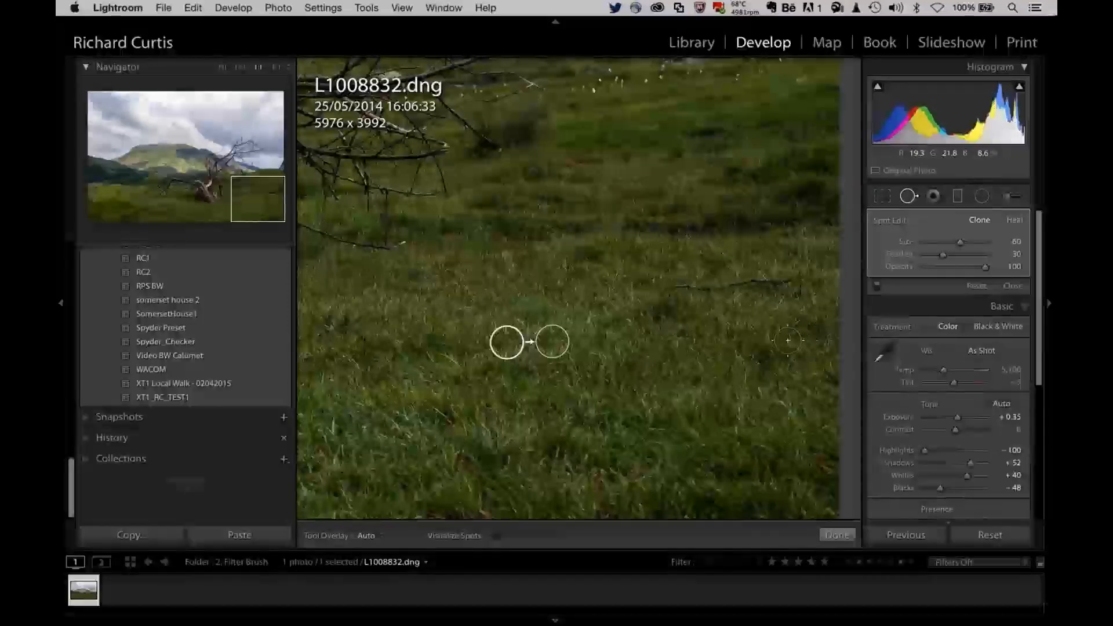
Step: Delete the grass speck's clone spot, undo the deletion to compare, and set the spot's Feather to 83
key(BackSpace)
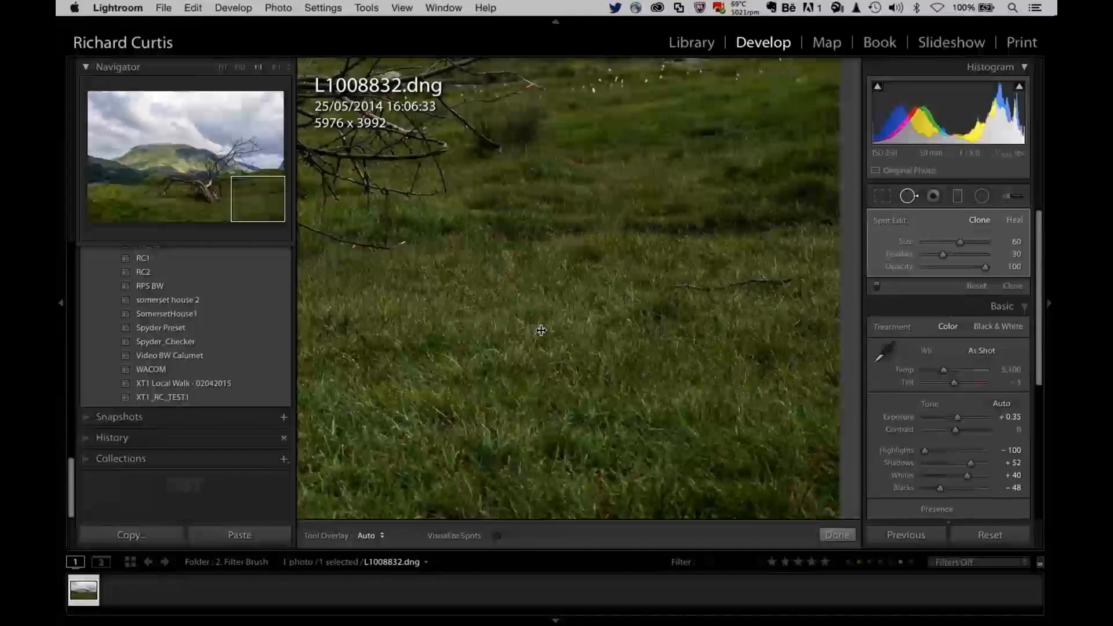
key(super+z)
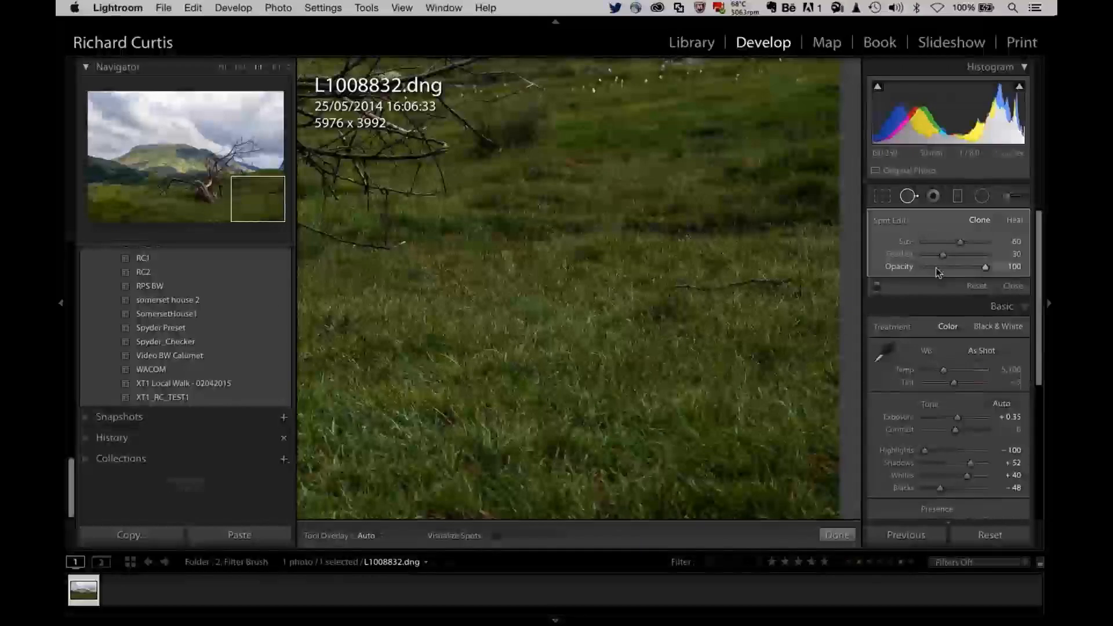
drag(953, 254, 967, 256)
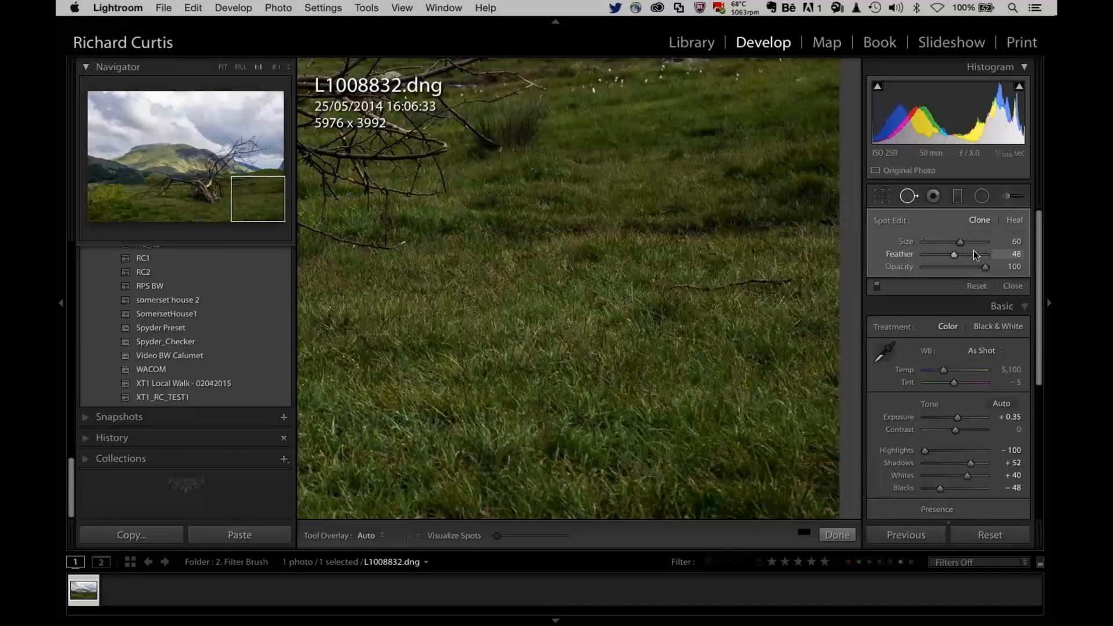
drag(972, 251, 978, 253)
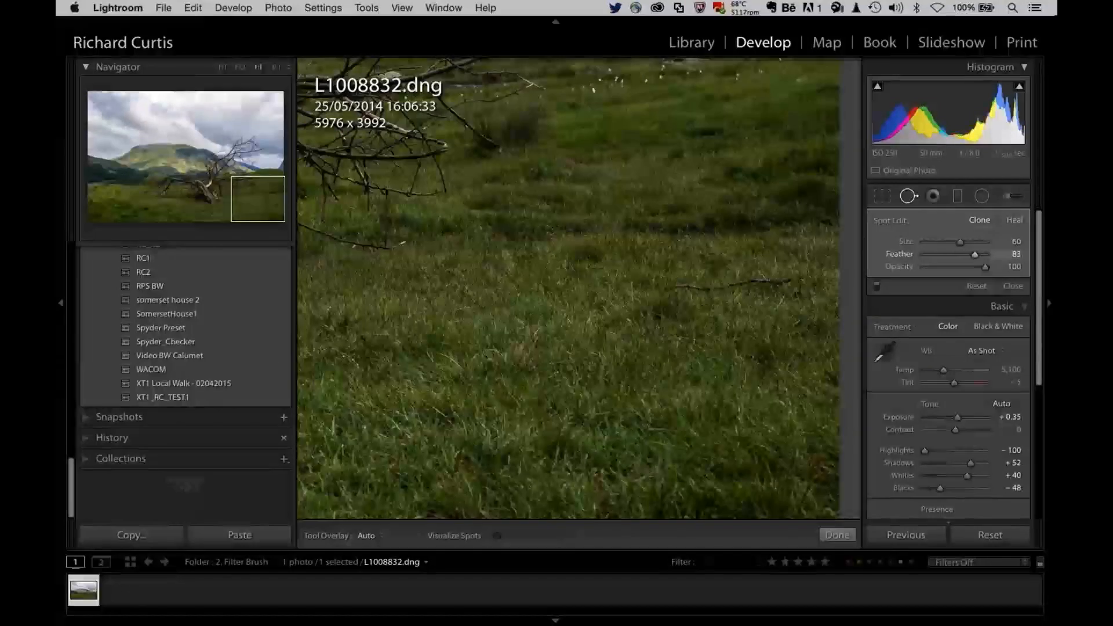
click(506, 342)
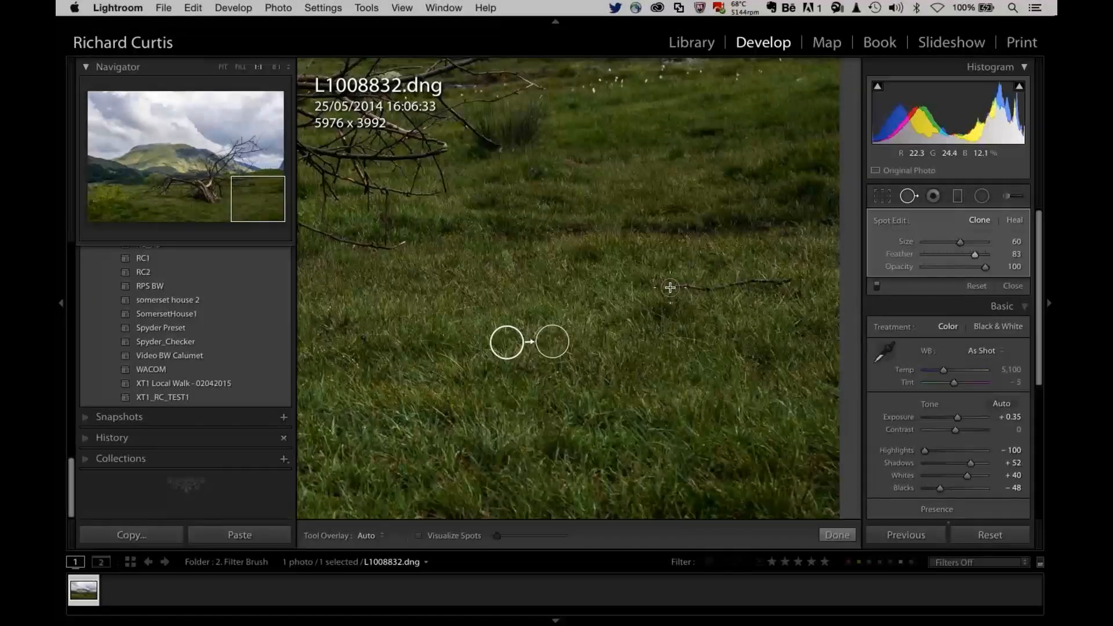
Step: Clone out the thin dark twig in the right-hand grass, sourcing from the grass strip directly below it
drag(670, 287, 701, 286)
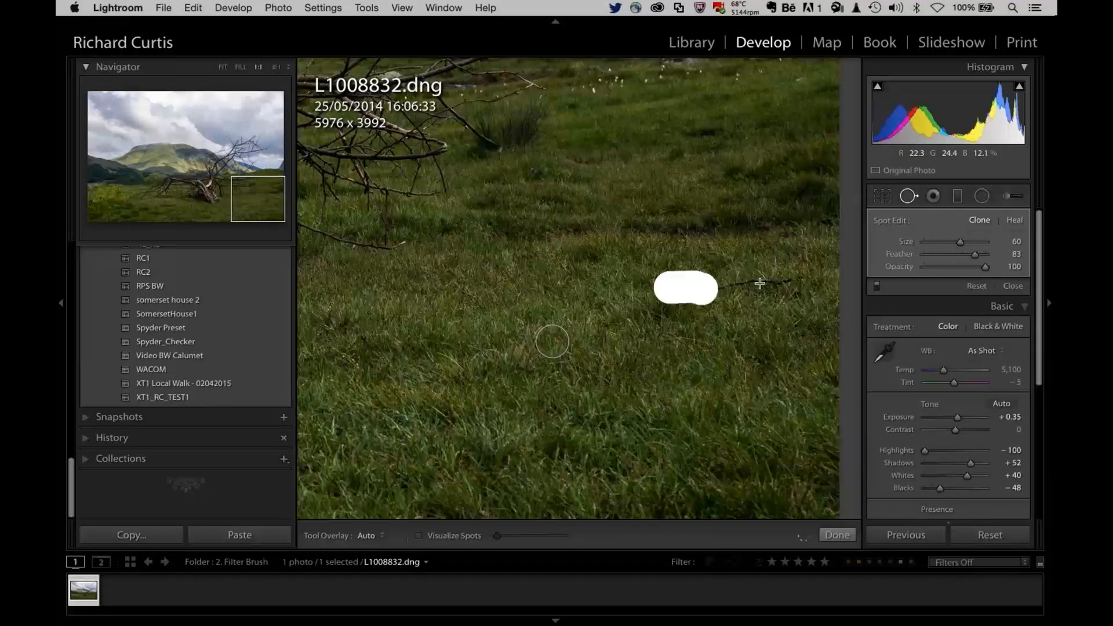
drag(775, 283, 813, 279)
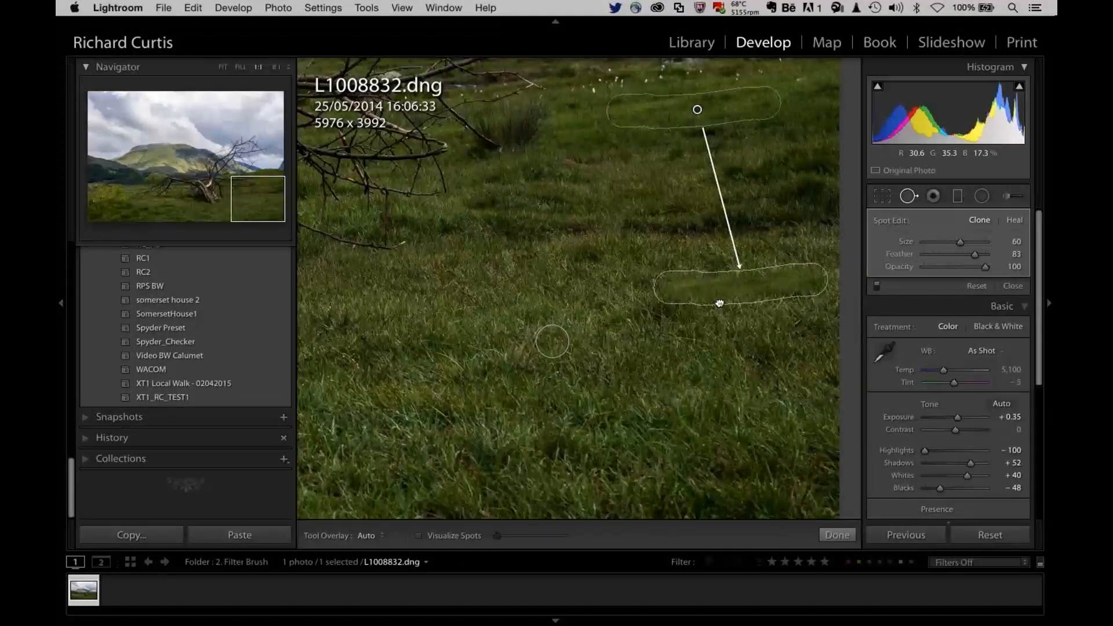
drag(720, 303, 740, 317)
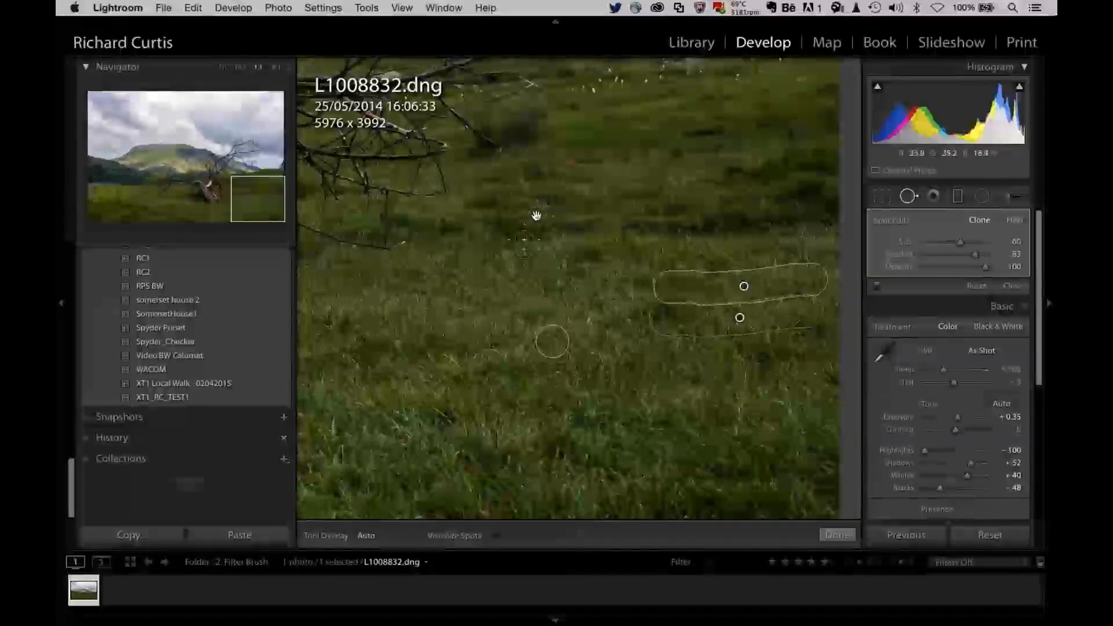
Step: Clone out the small blemish in the grass at the foot of the tree trunk at size 45, sourcing from grass just left of it
drag(531, 290, 504, 374)
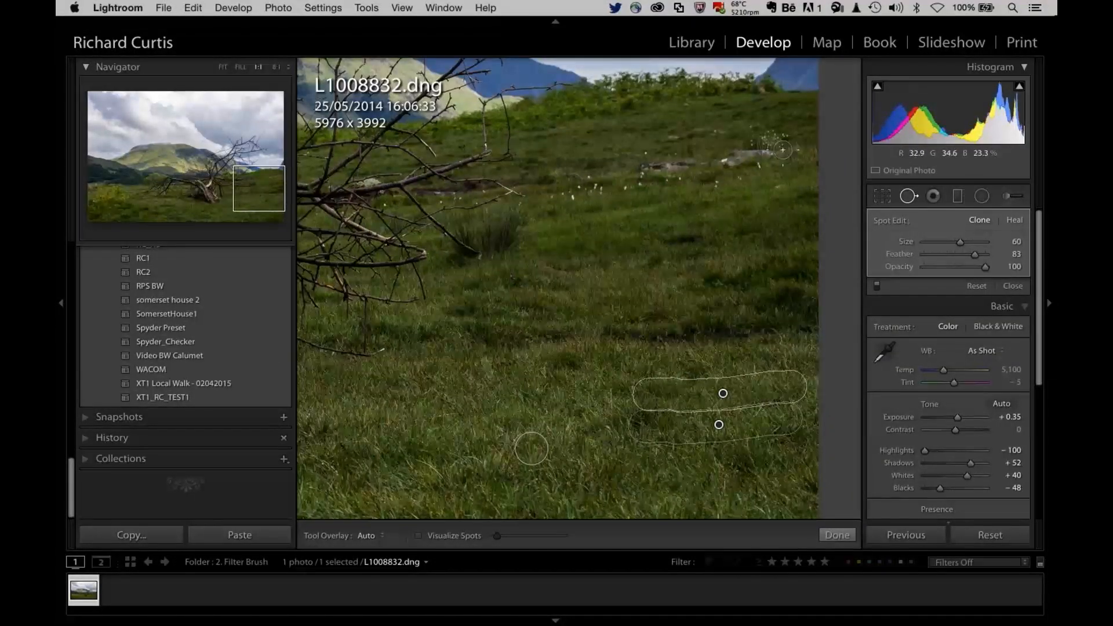
drag(539, 348, 691, 290)
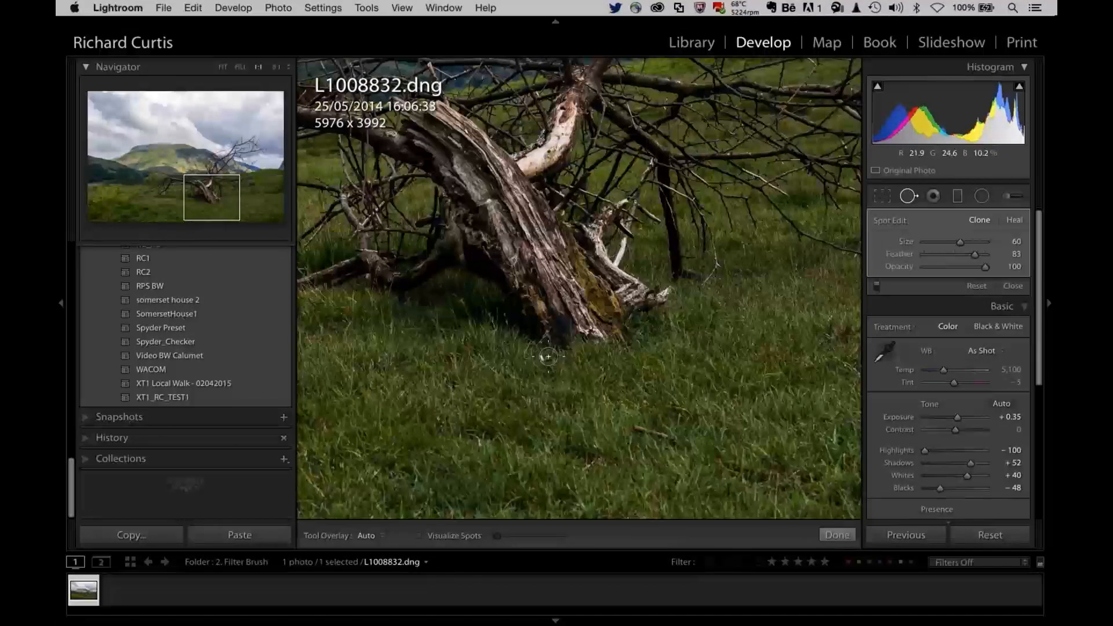
key(bracketleft)
key(bracketleft)
key(bracketleft)
click(542, 358)
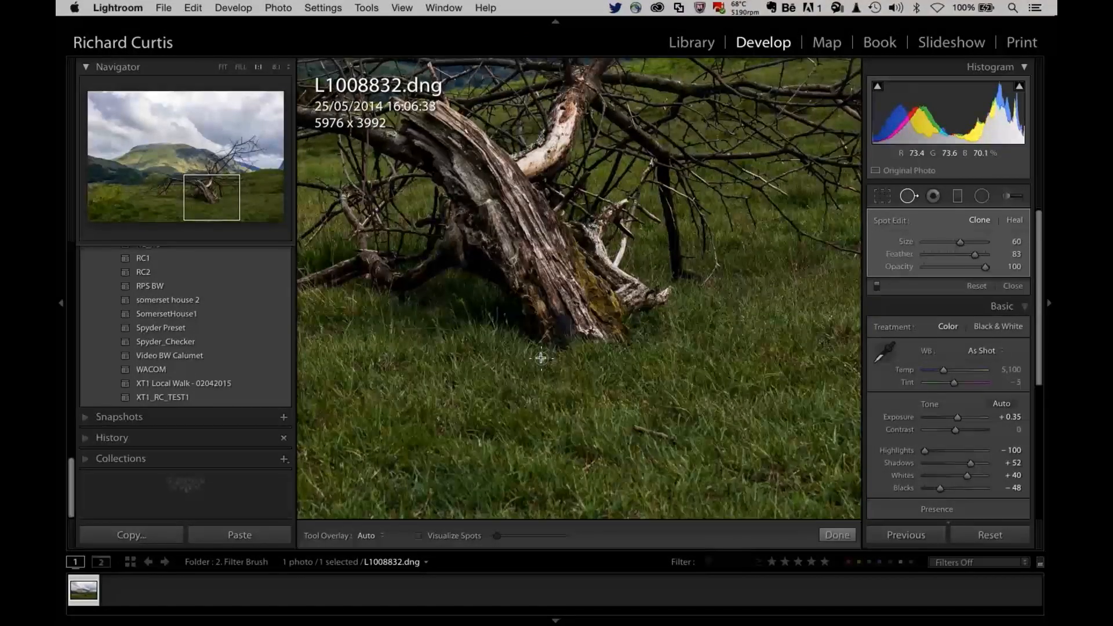
key(Delete)
click(542, 359)
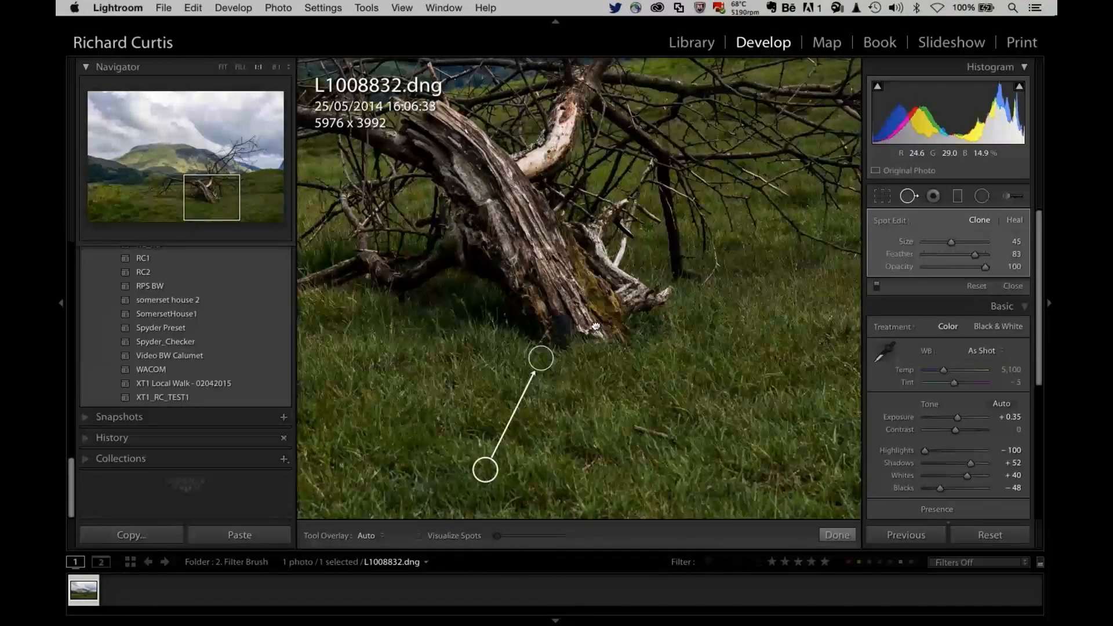
drag(596, 326, 846, 313)
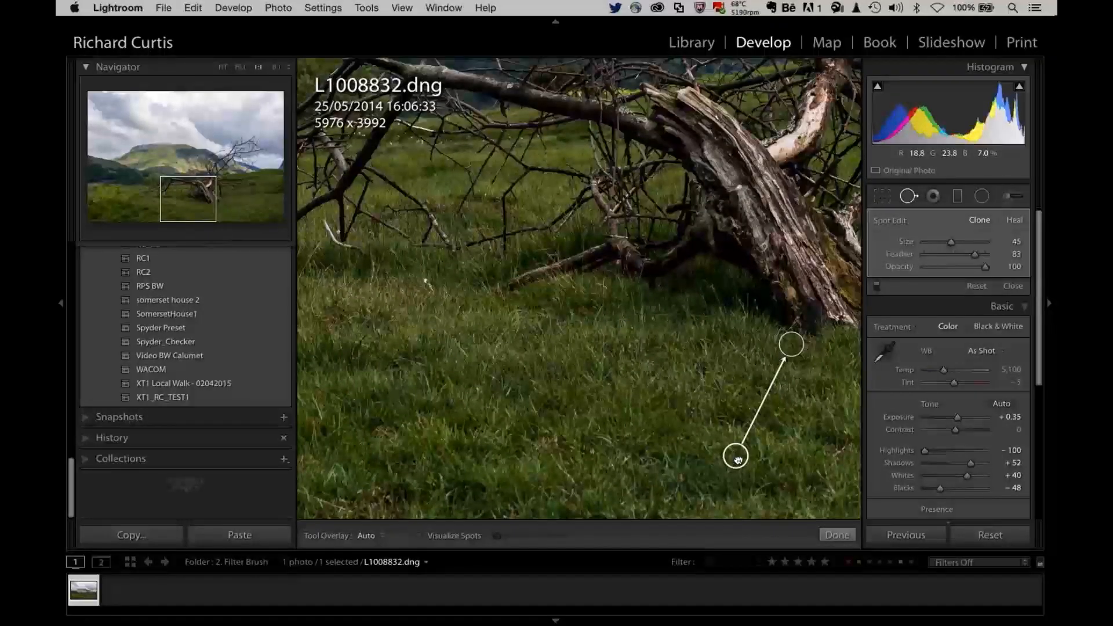
drag(752, 372, 756, 354)
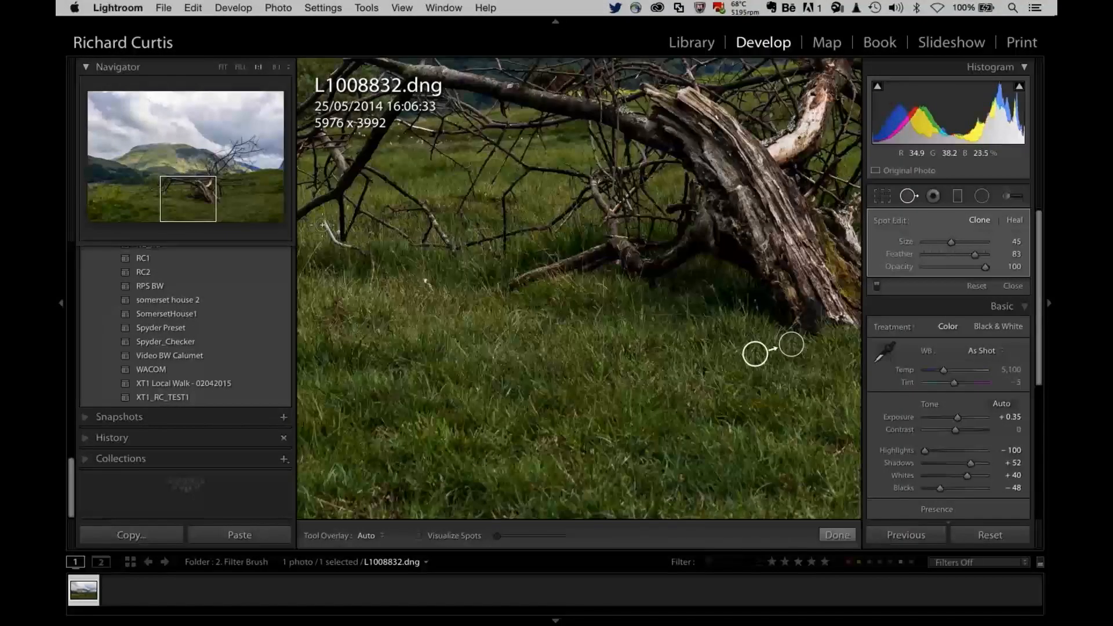
Step: Clone out the pale twig left of the fallen tree at size 29, sourcing from nearby grass, and finish Spot Removal
drag(322, 225, 378, 277)
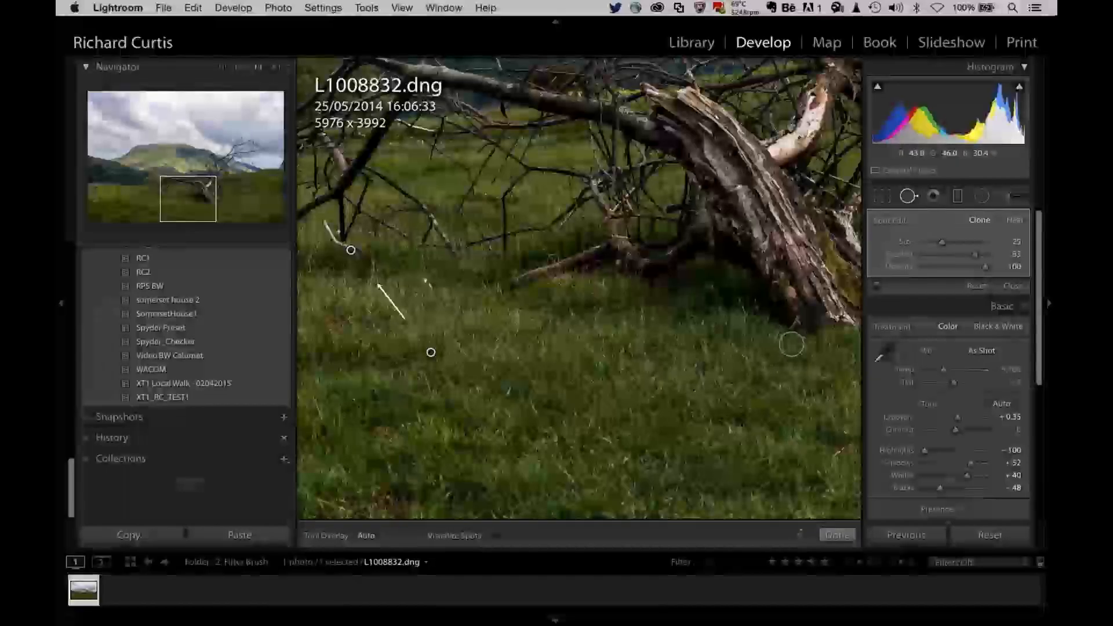
mouse_move(431, 353)
mouse_down()
mouse_move(326, 259)
mouse_move(333, 265)
mouse_up()
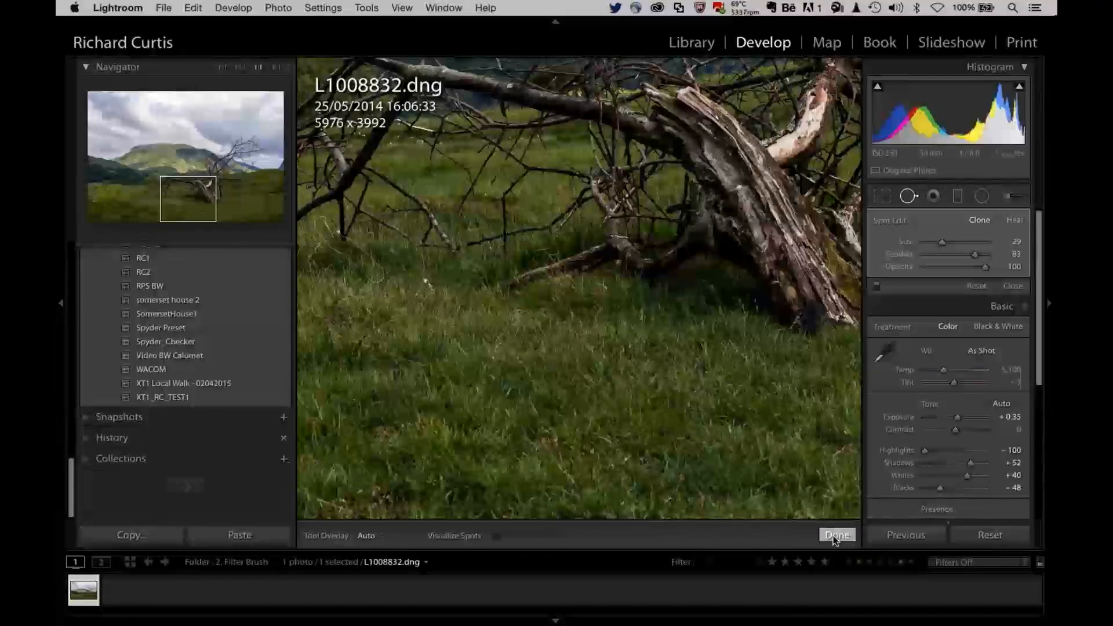
click(835, 535)
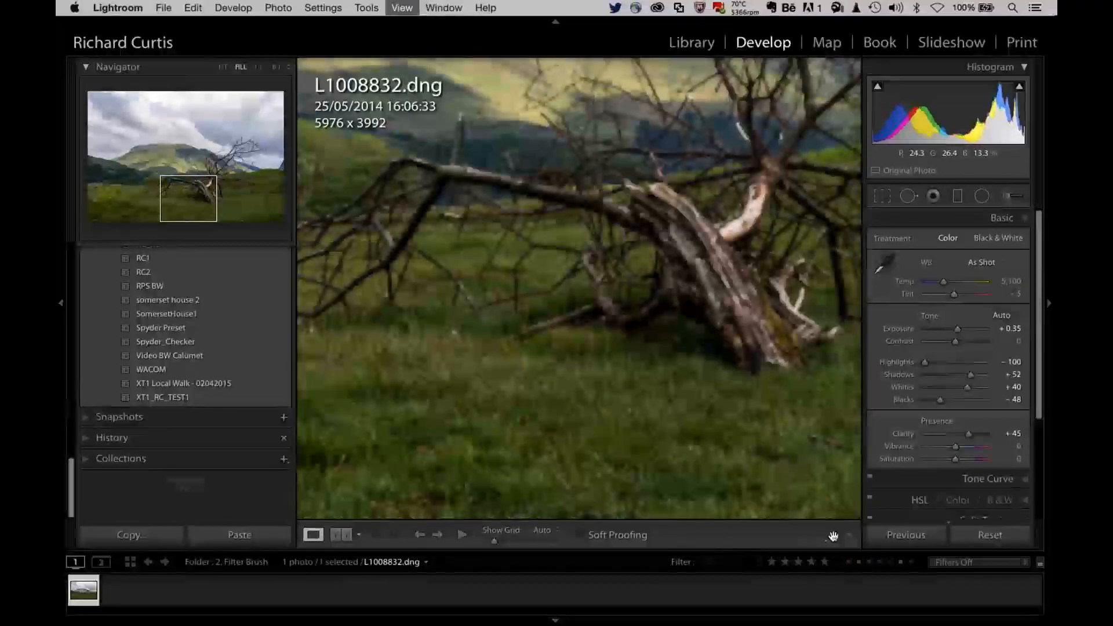
Step: Add a slightly tilted Graduated Filter with the Custom effect, running from the top of the sky down to the foreground grass
key(z)
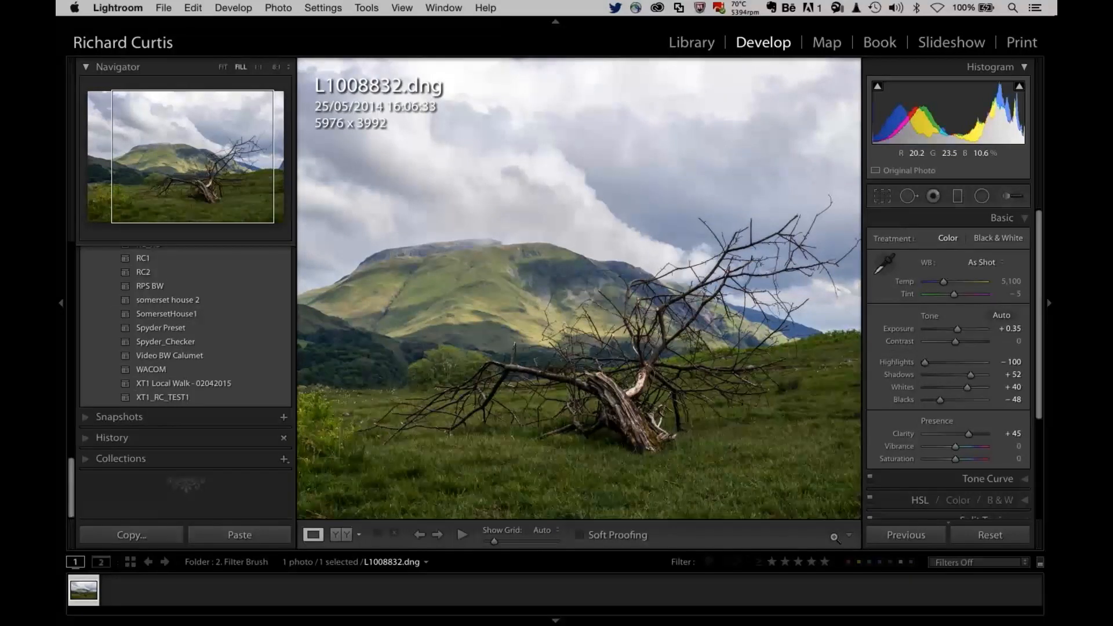
key(super+minus)
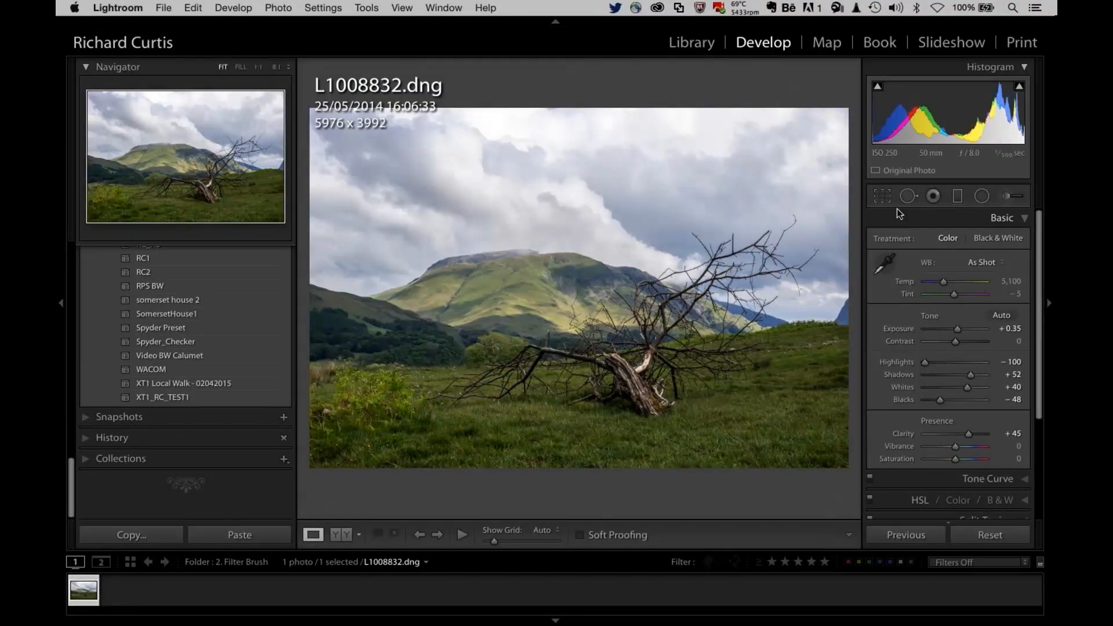
click(957, 195)
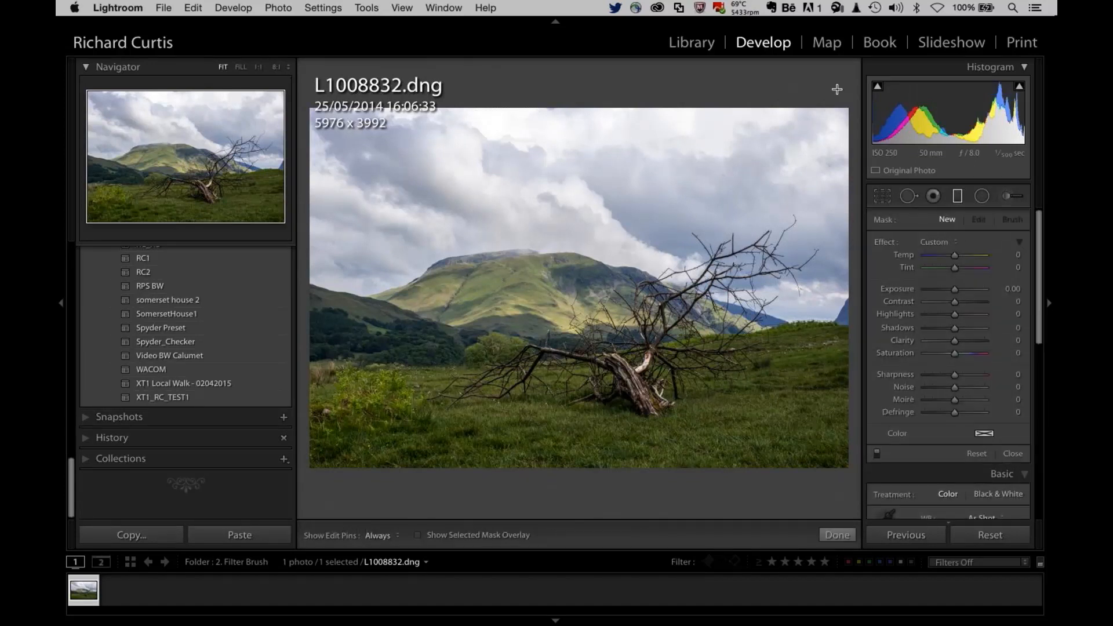
click(955, 244)
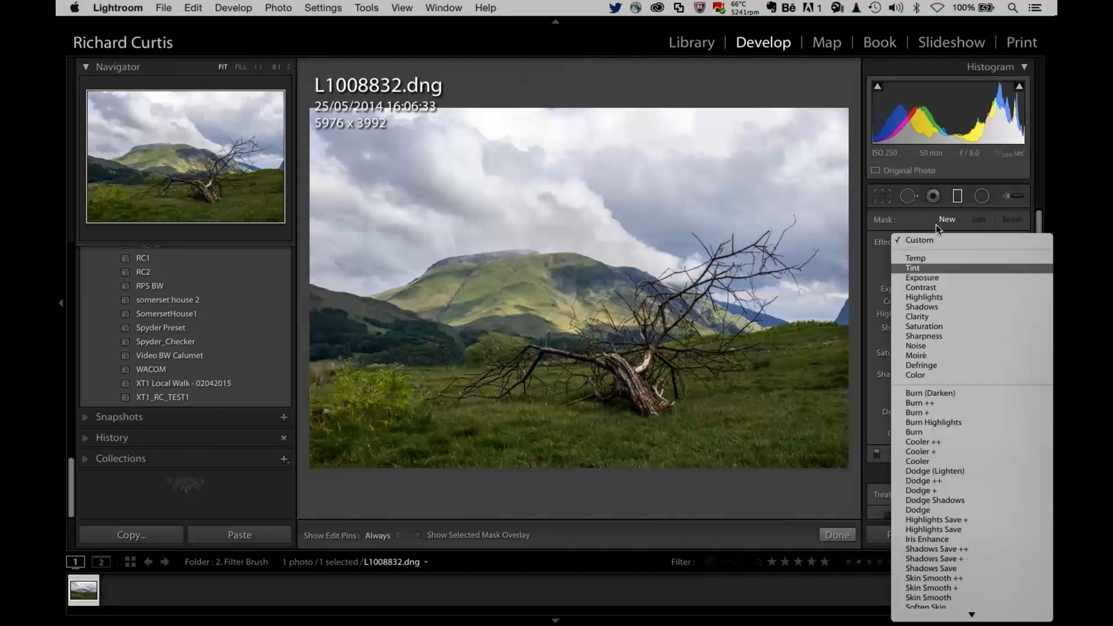
click(817, 87)
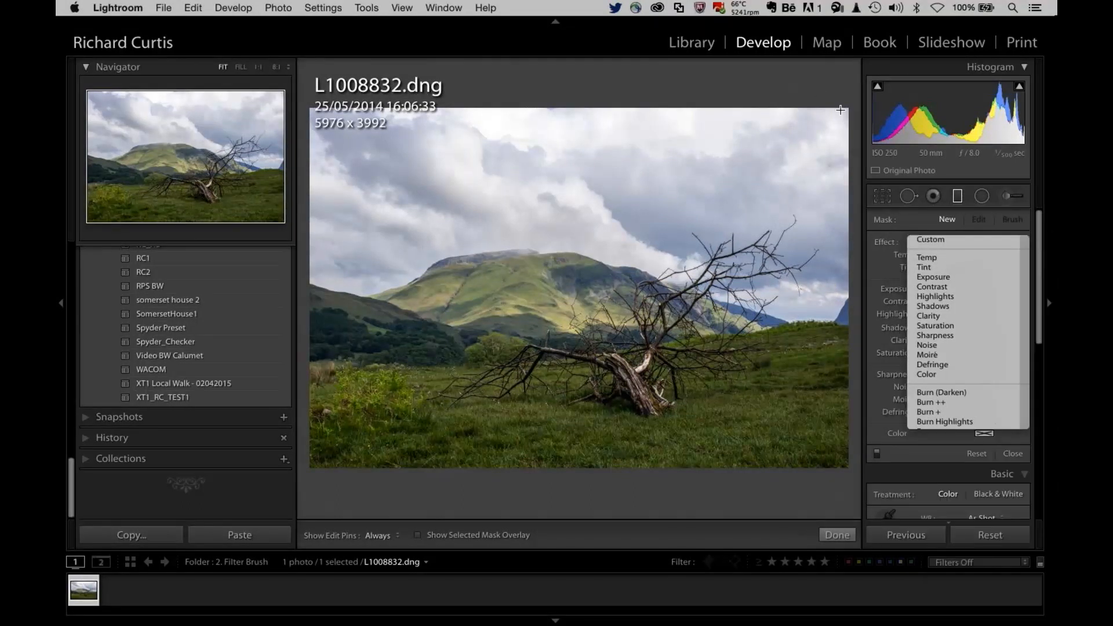
drag(833, 103, 817, 446)
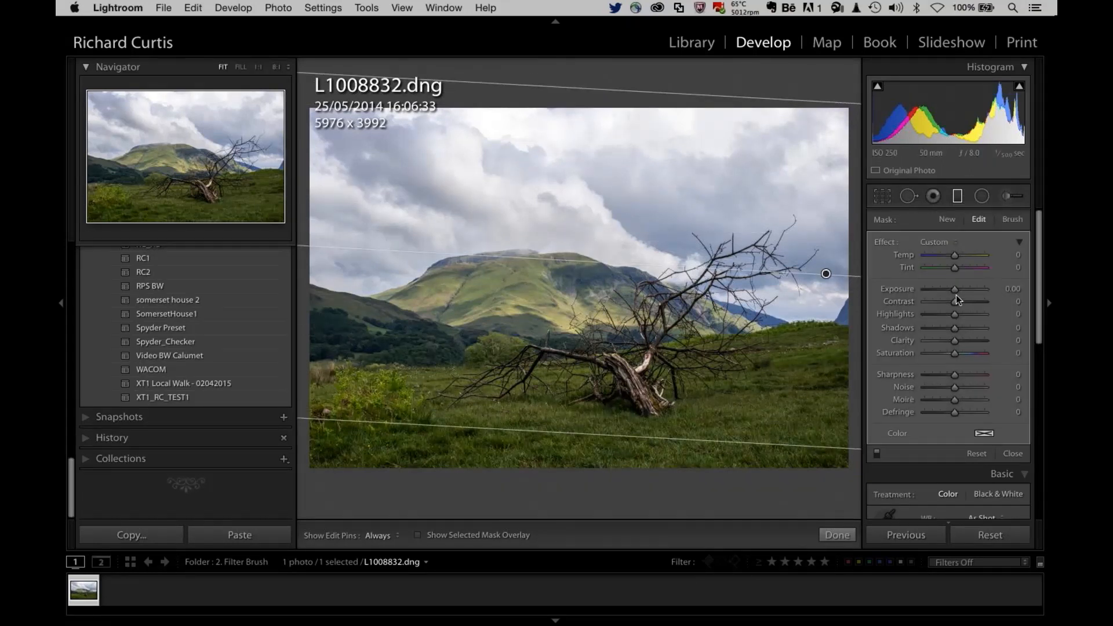
Step: Set the graduated filter's Exposure to -1.86 and shift the filter down so its centre line crosses the mountain's base
drag(953, 290, 946, 288)
drag(825, 287, 826, 330)
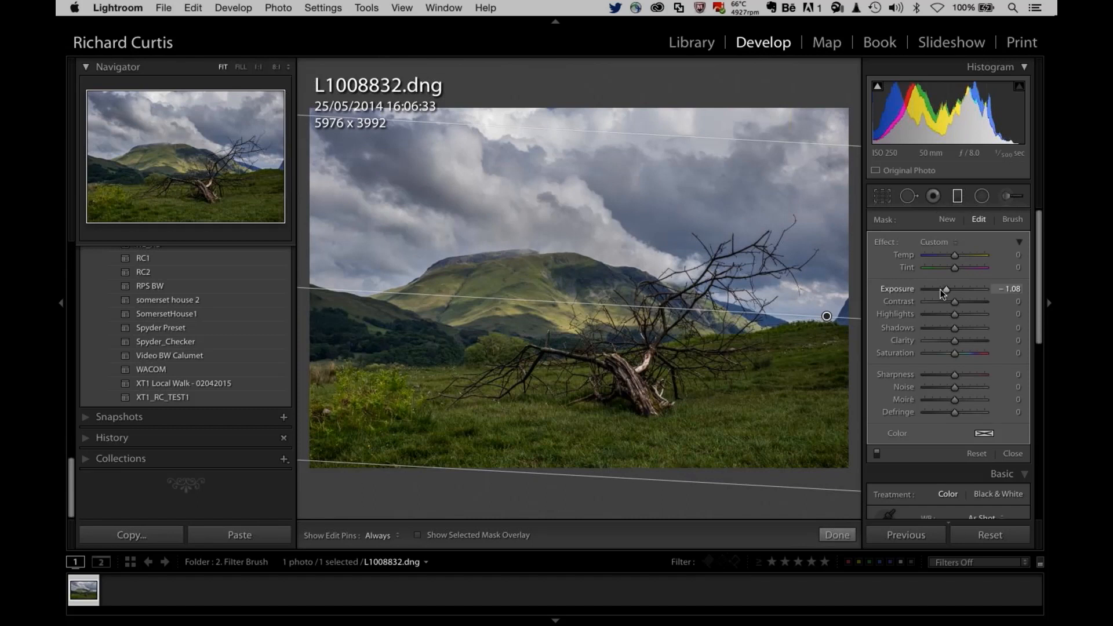
click(940, 290)
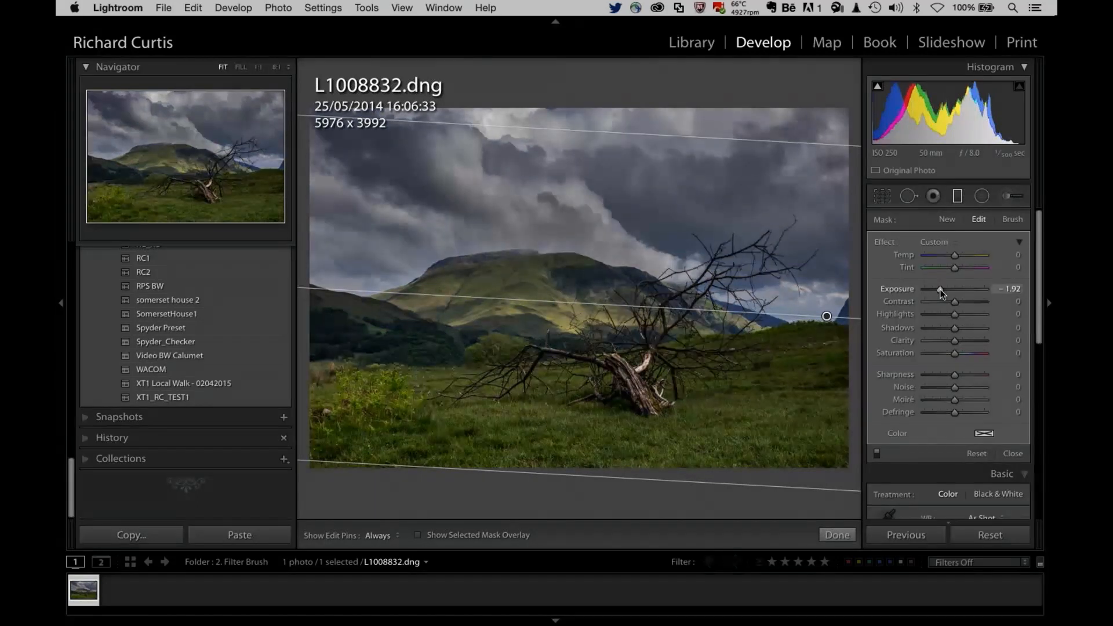
drag(941, 290, 940, 290)
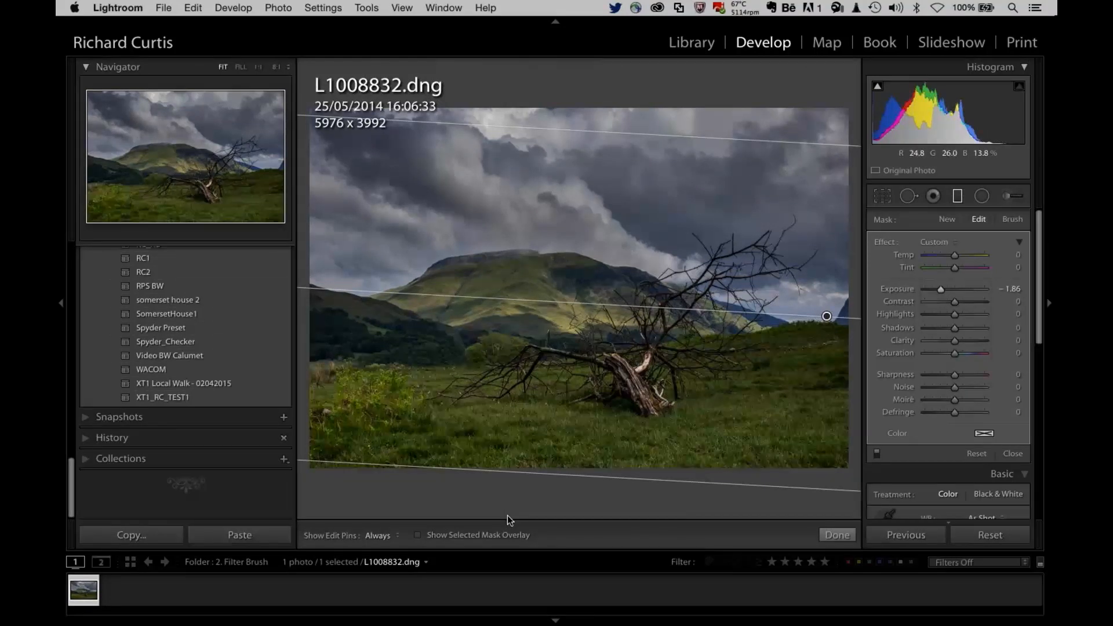
Step: Display the graduated filter's mask overlay, switch its mask to brush editing and set the filter's Exposure to 0.10
click(418, 535)
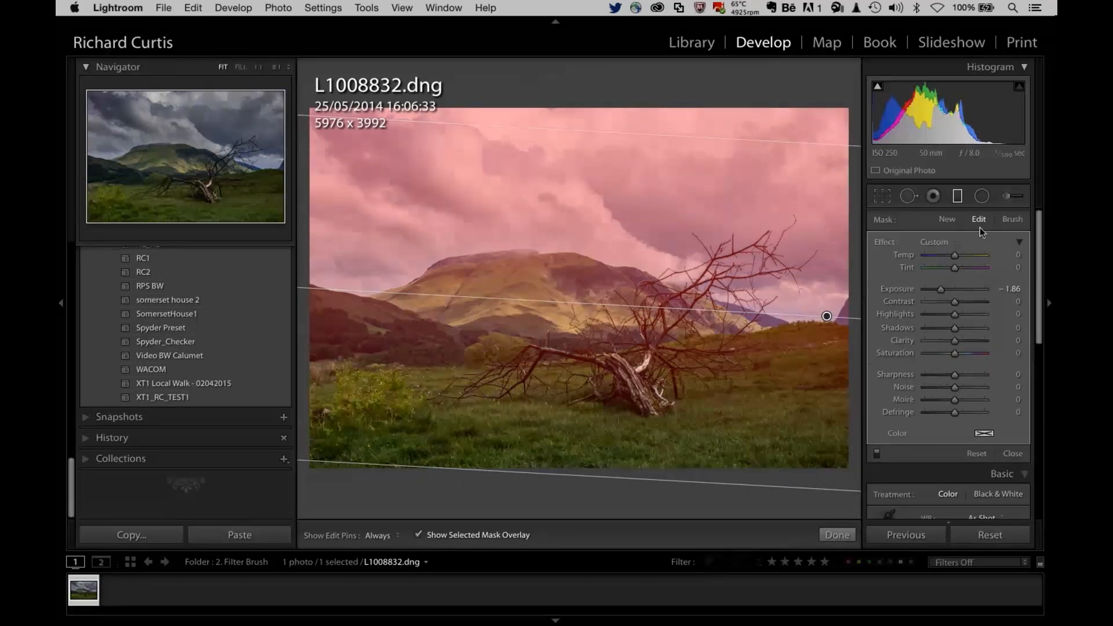
click(1012, 219)
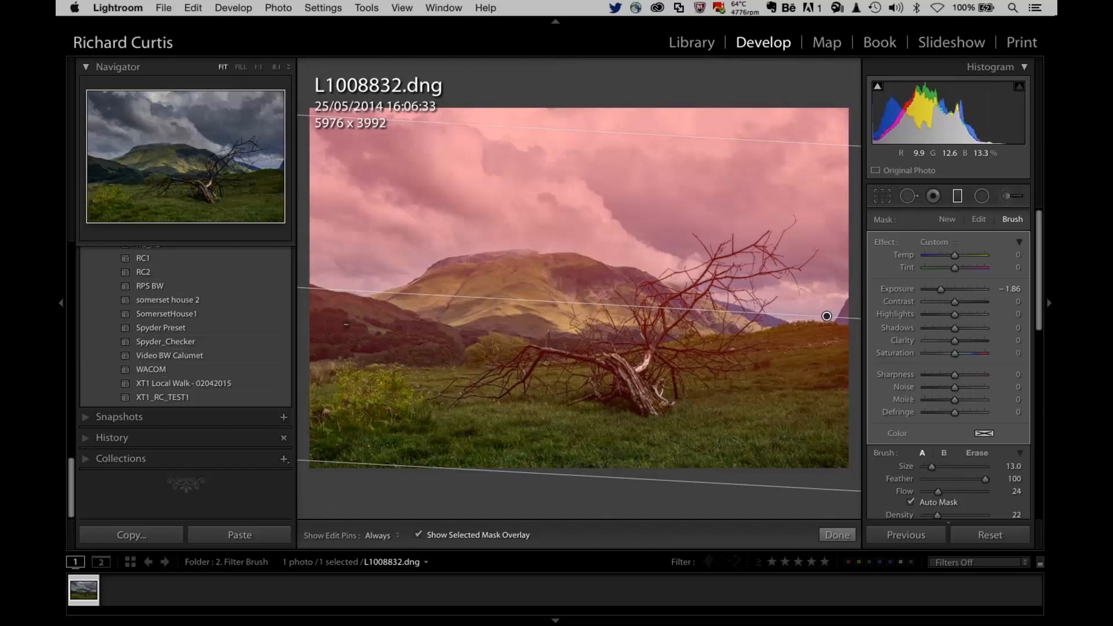
key(alt)
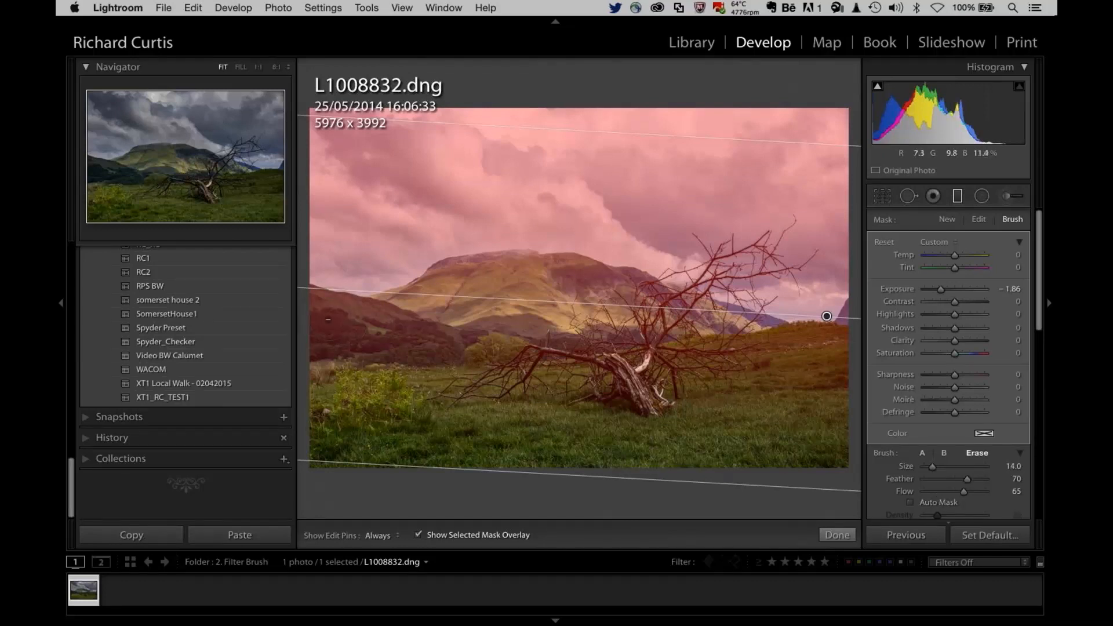
drag(940, 289, 953, 289)
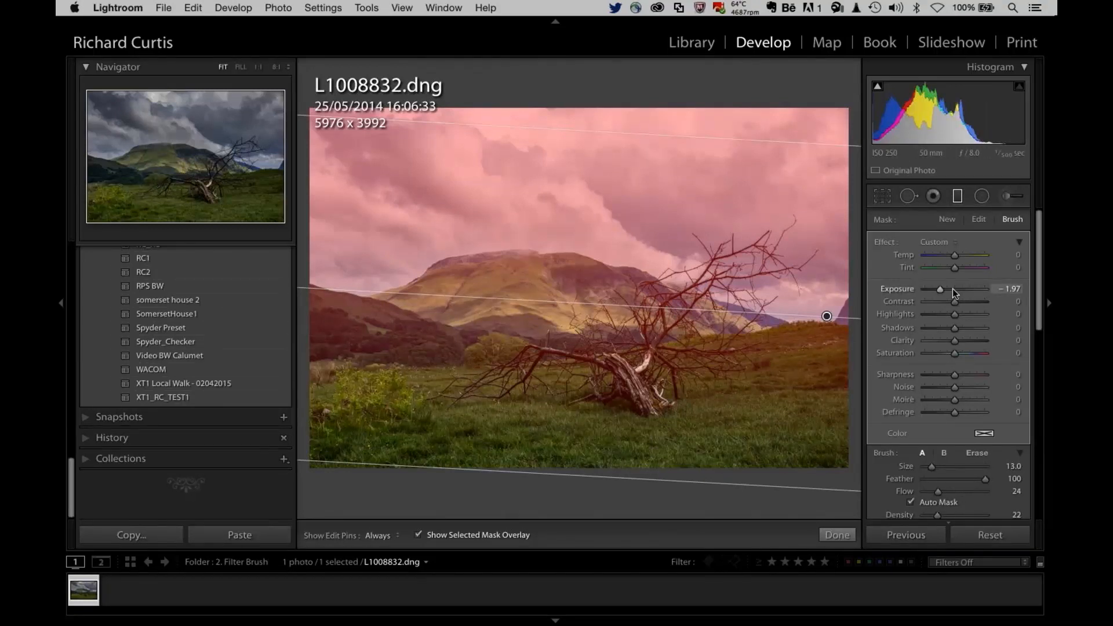
click(953, 289)
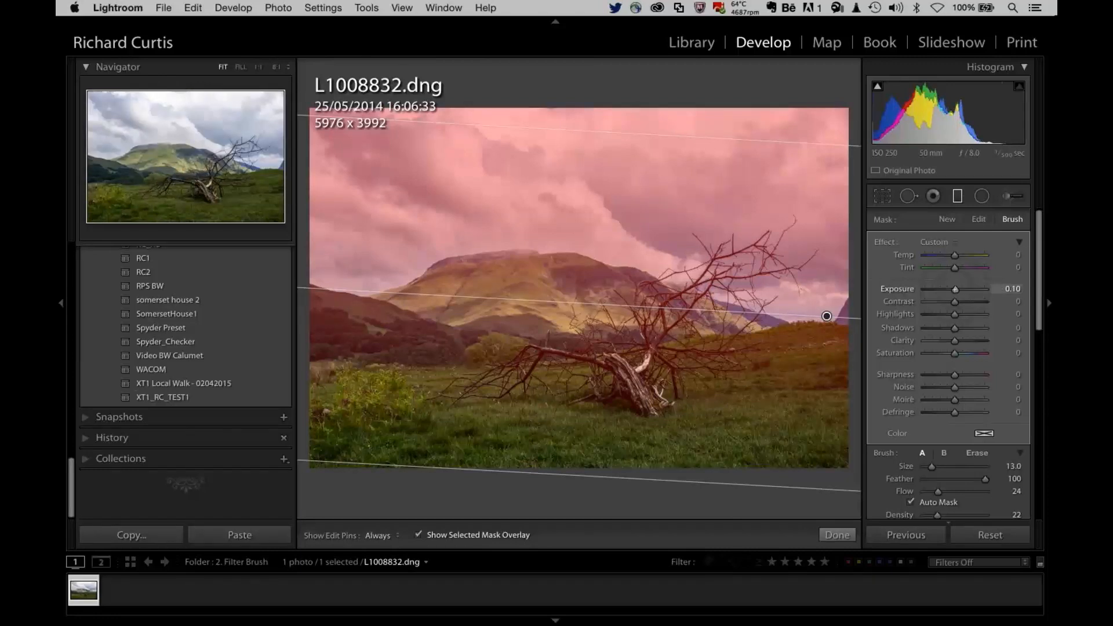
Step: Erase the filter mask from the dark hills and the mountain's left slope using erase brush size 14, feather 70 and flow 65
key(alt)
key(h)
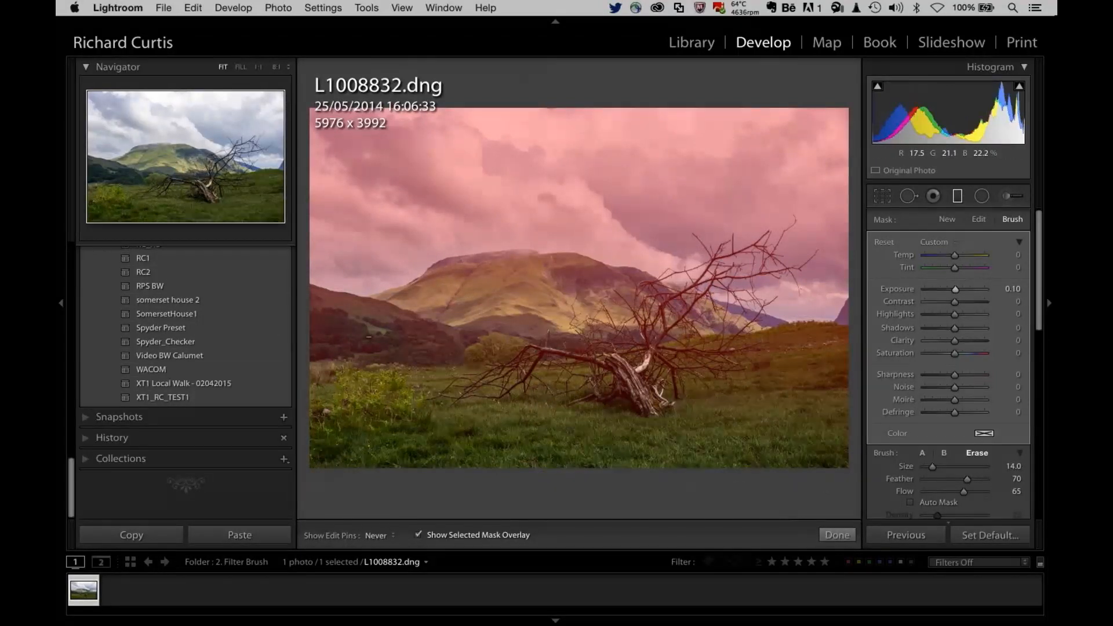
mouse_move(329, 318)
mouse_down()
mouse_move(349, 316)
mouse_move(371, 292)
mouse_move(329, 318)
mouse_up()
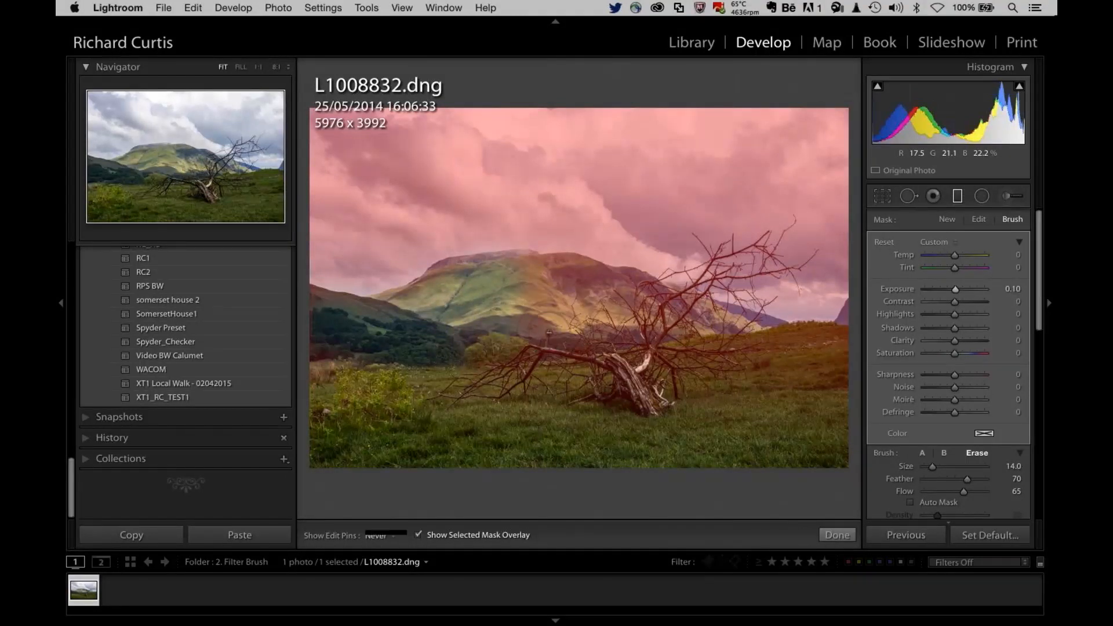
key(h)
key(alt)
Step: Erase the filter mask from the rest of the mountain and the grassy slope right of the tree, and finish the filter
scroll(974, 478, down, 3)
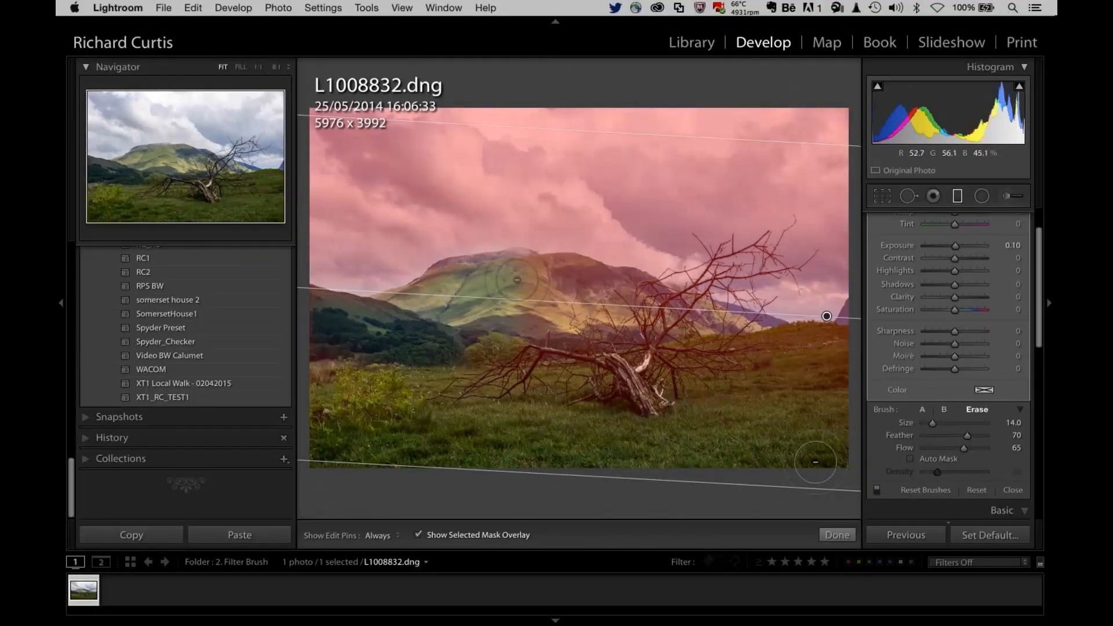
key(h)
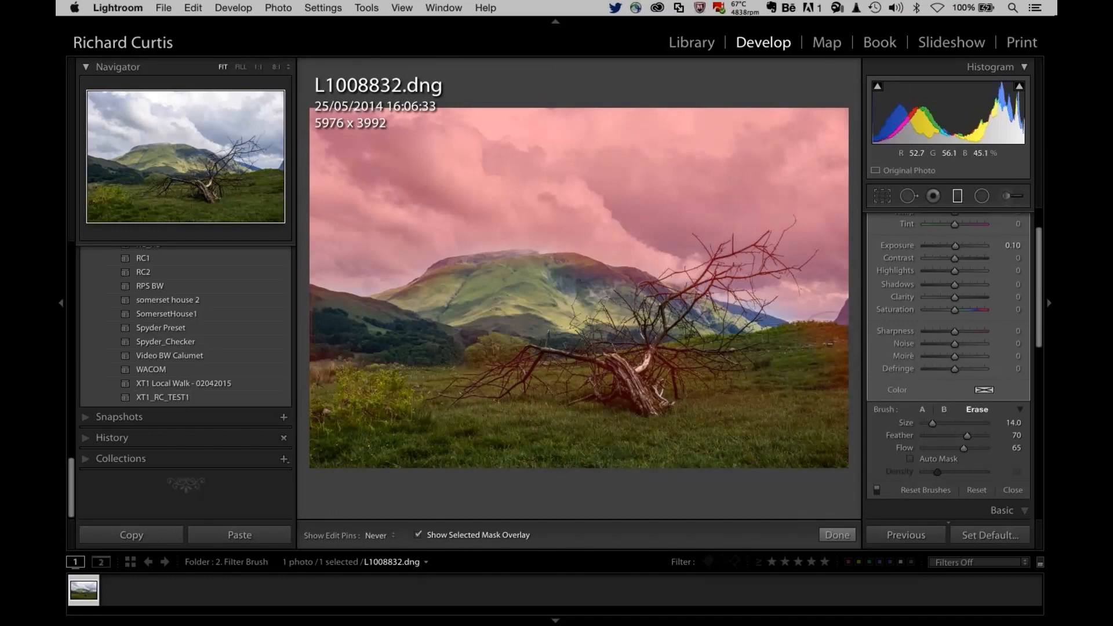
key(h)
key(h)
key(bracketleft)
key(alt)
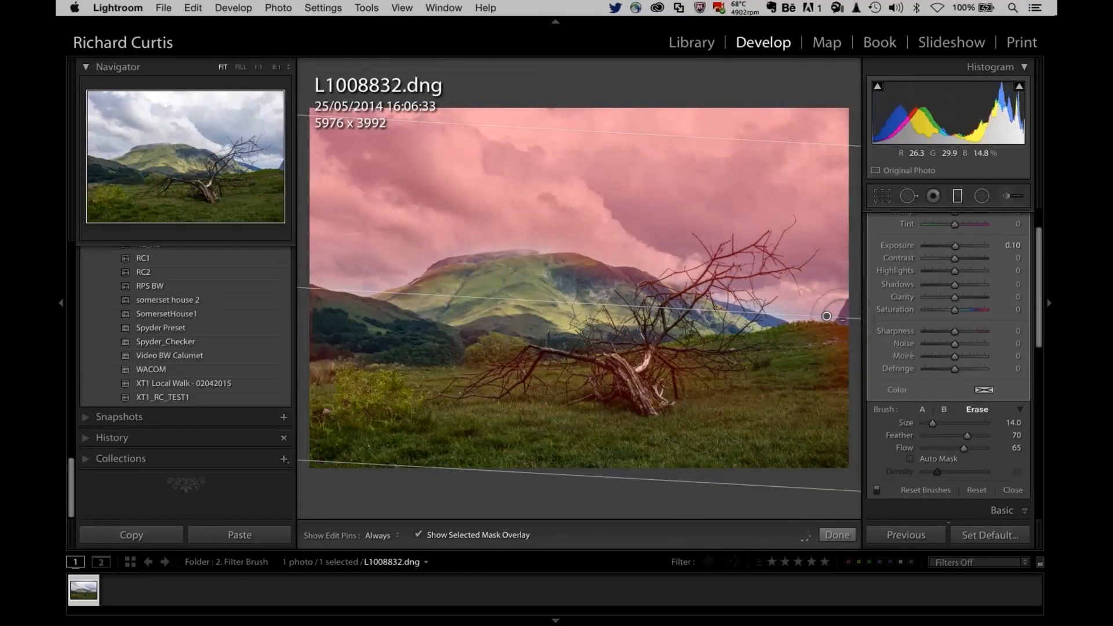
key(h)
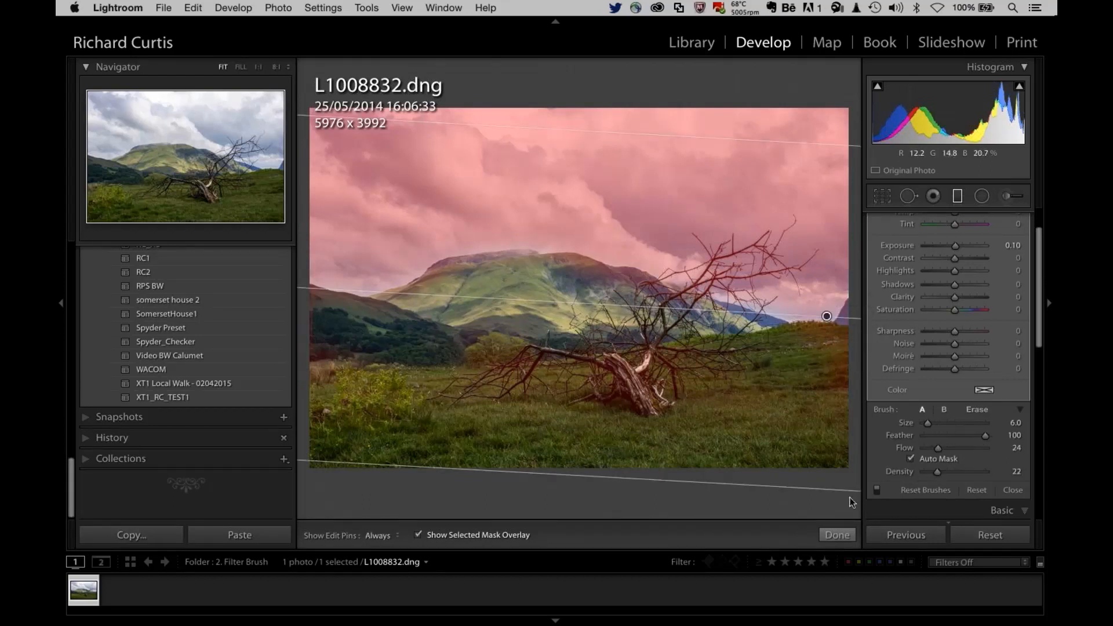
click(837, 536)
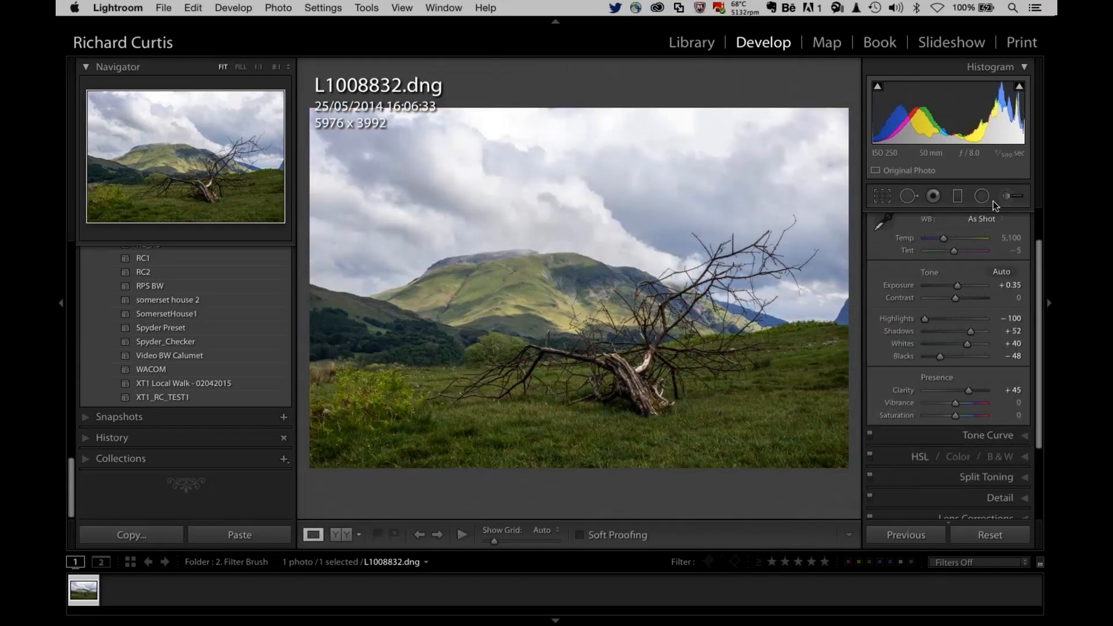
Step: Reselect the graduated filter, hide its mask overlay, set its Exposure to -1.35 and finish the filter
click(947, 195)
click(827, 317)
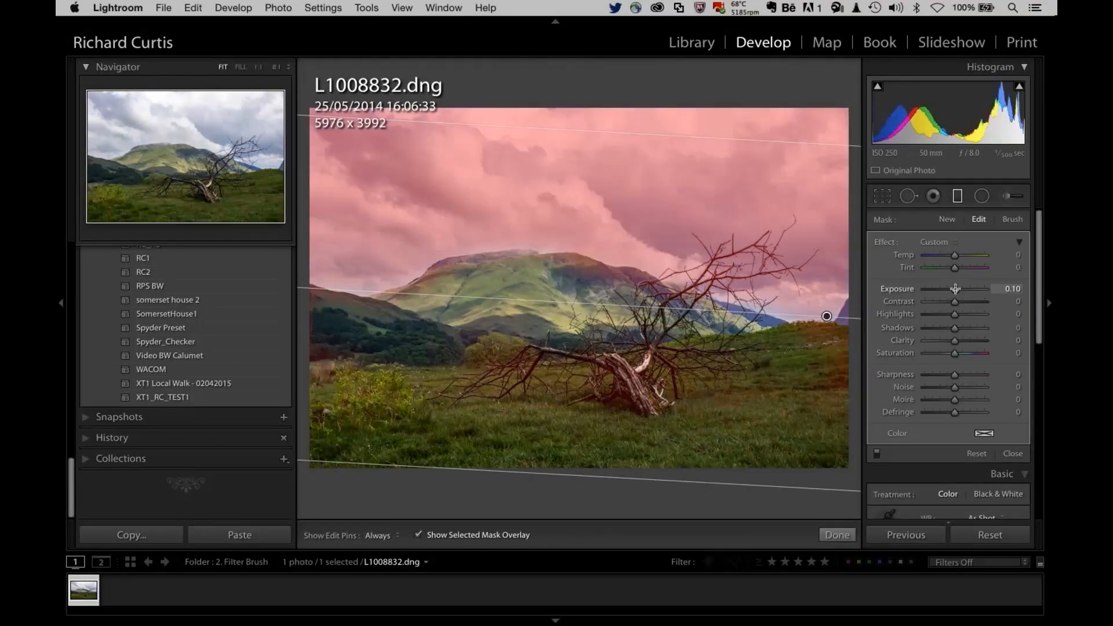
key(o)
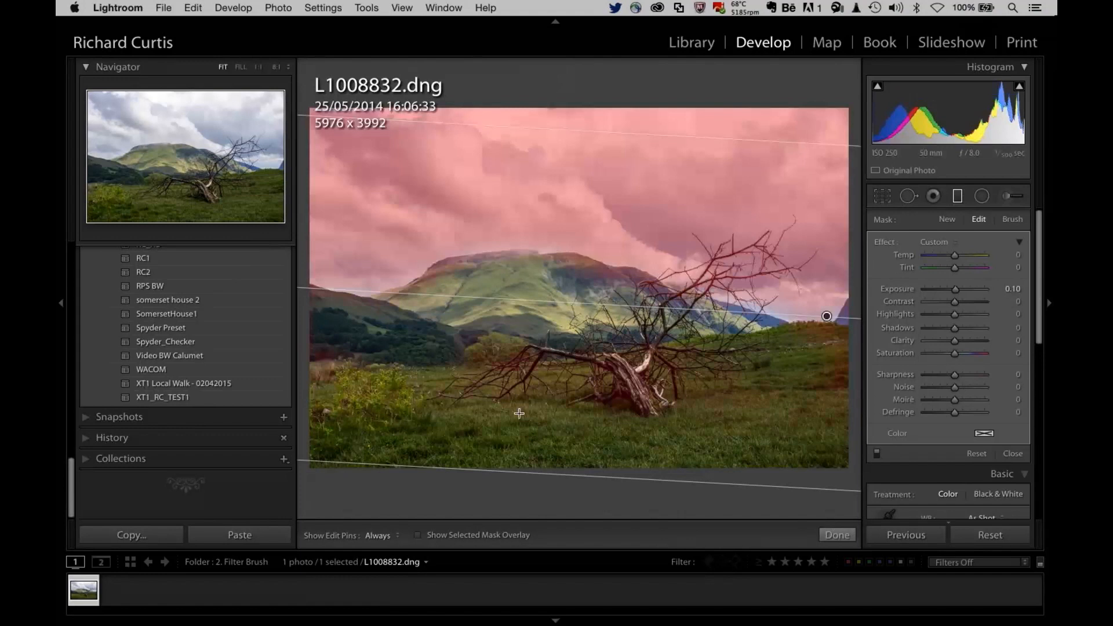
drag(952, 289, 943, 292)
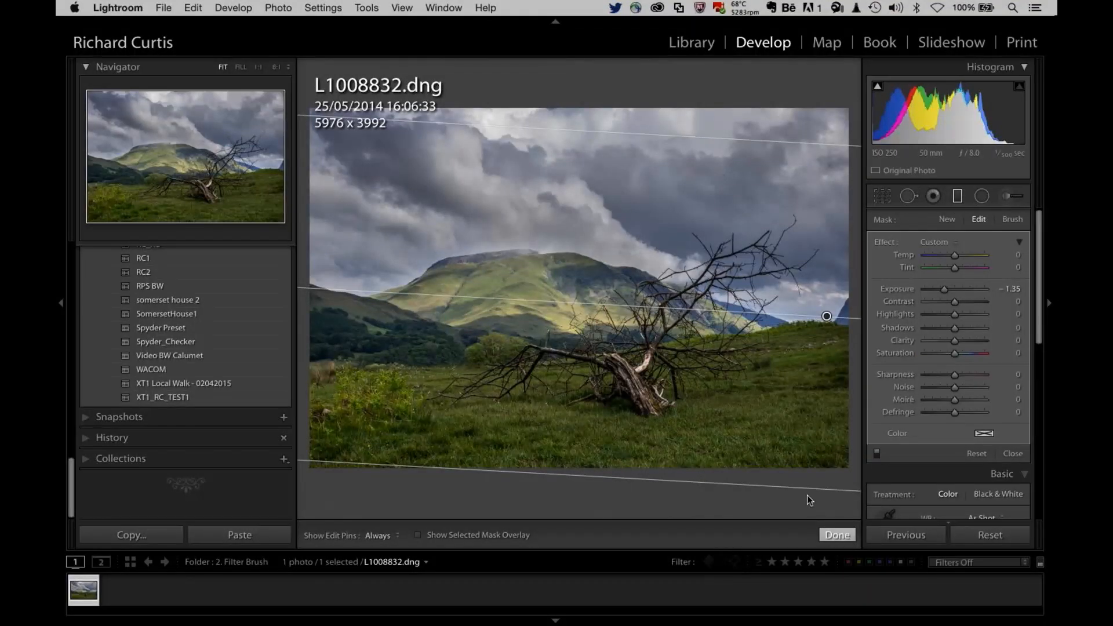
key(m)
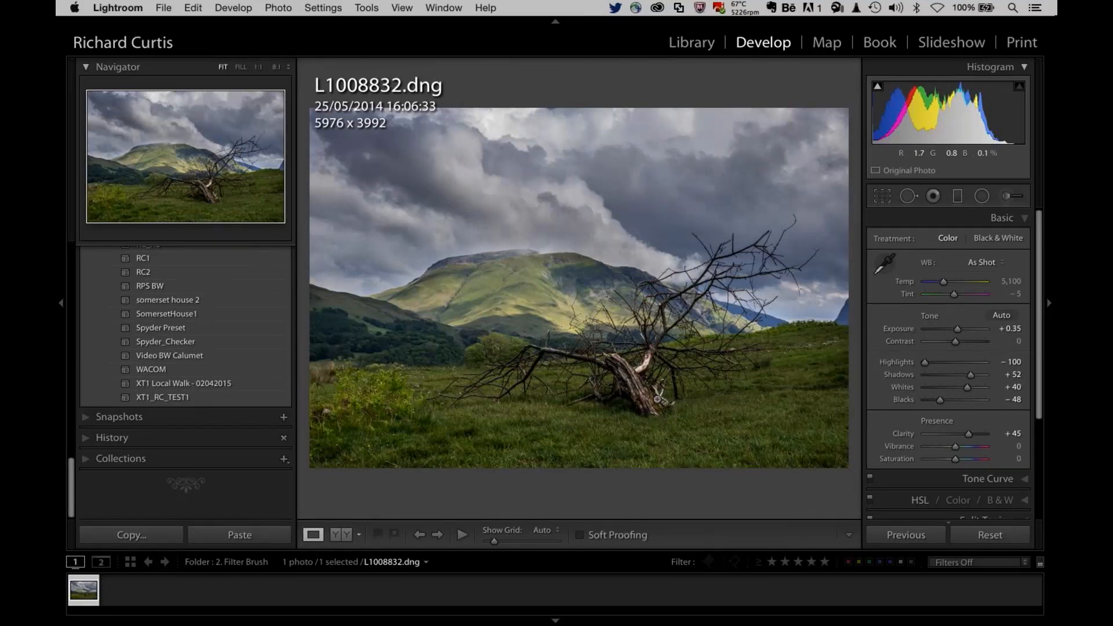
Step: Start a new Adjustment Brush mask with the Exposure effect and set its Amount to 1.24
click(1009, 196)
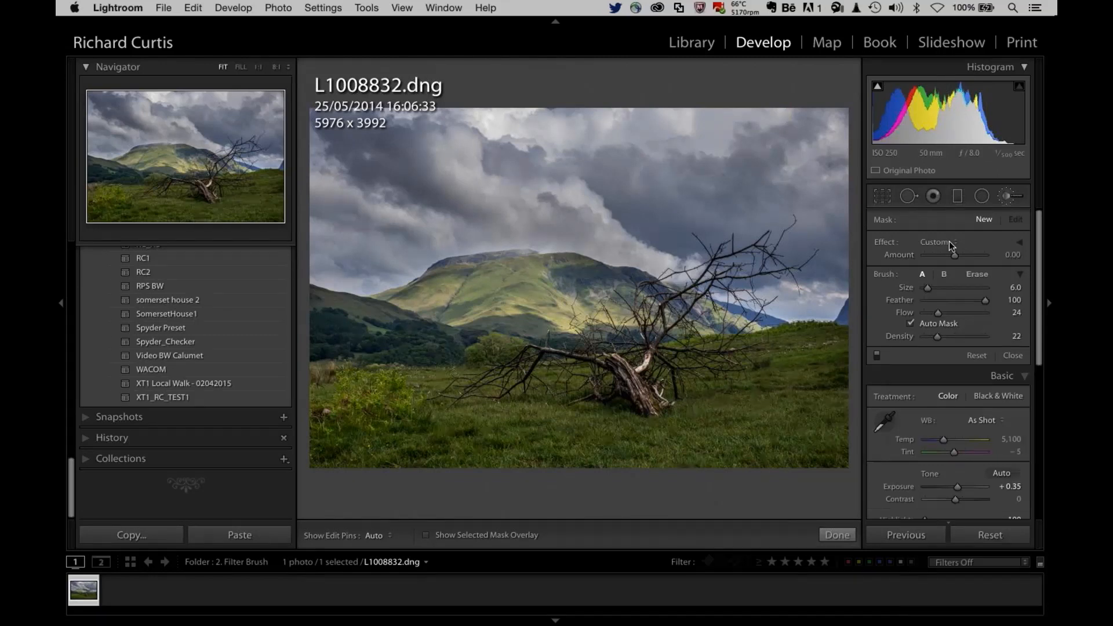
click(949, 241)
click(949, 243)
click(938, 239)
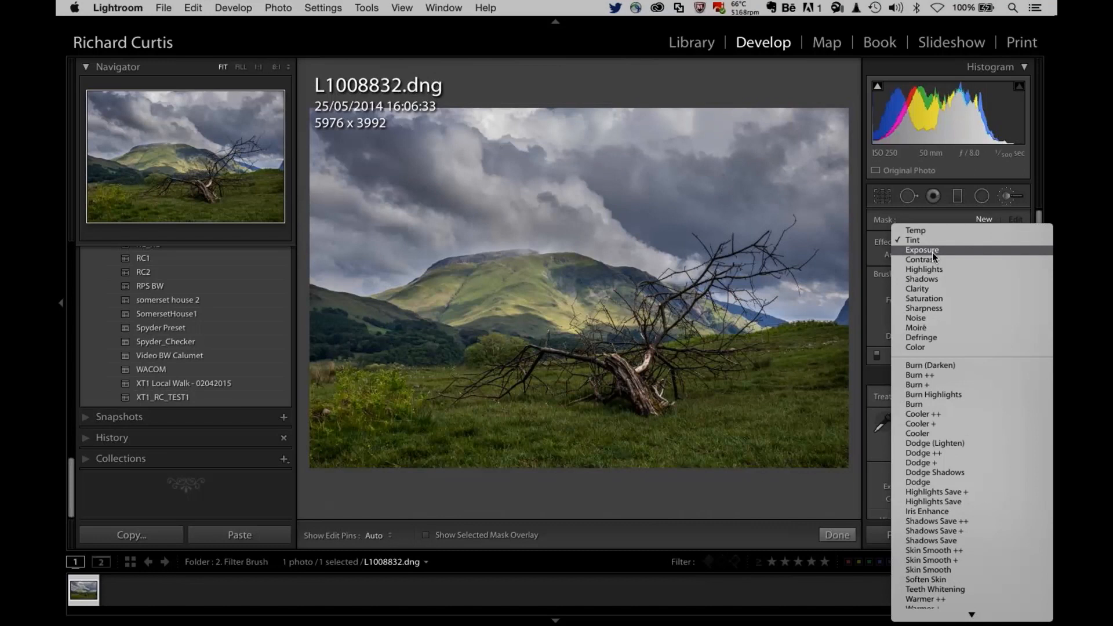
click(932, 253)
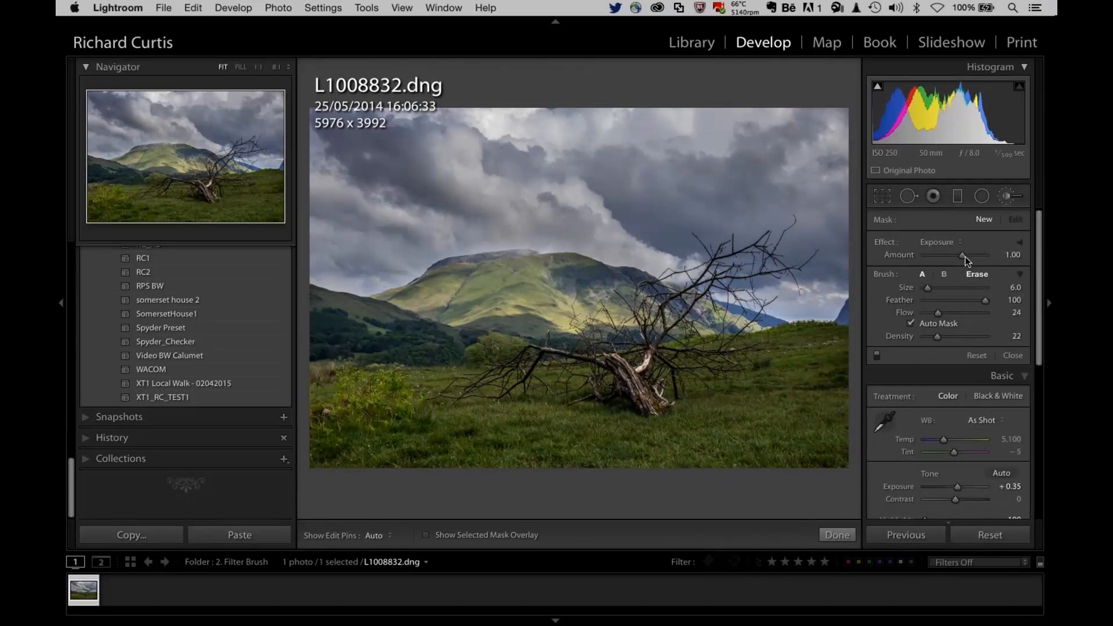
drag(965, 257, 963, 257)
Step: Enlarge the brush to size 10, paint the exposure boost over the fallen tree's trunk and finish the Adjustment Brush
key(bracketright)
key(bracketright)
key(bracketright)
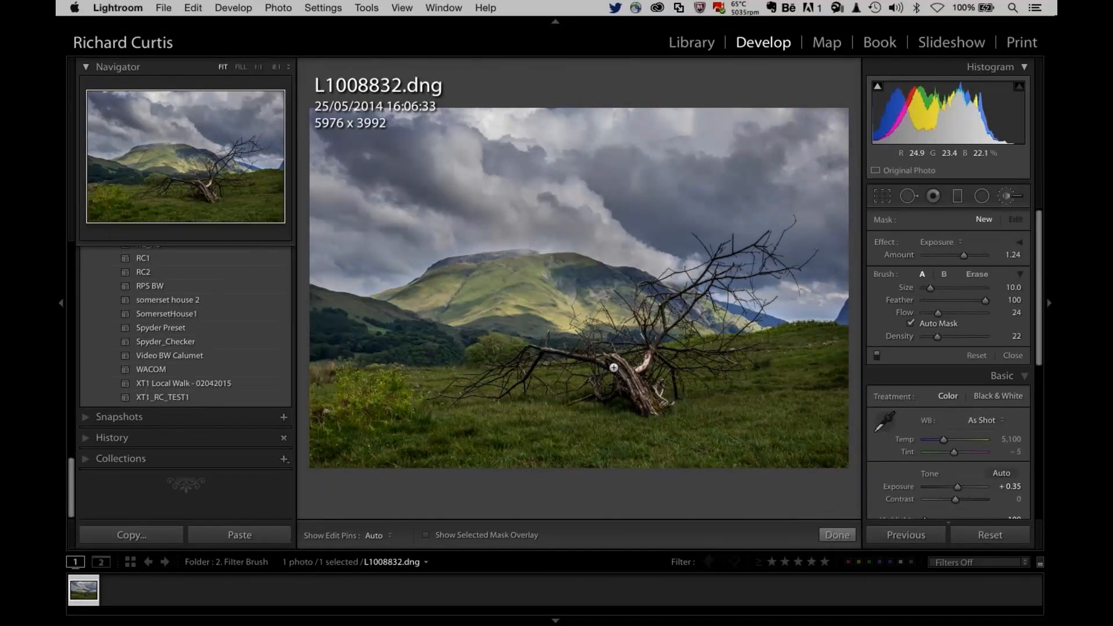
key(h)
key(h)
click(613, 368)
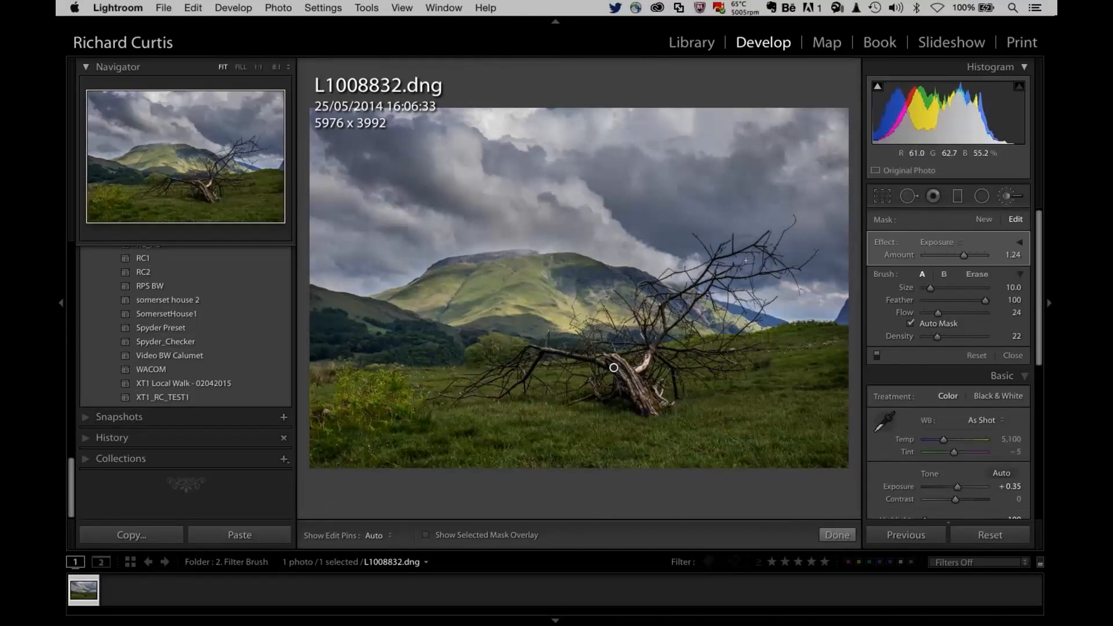
click(837, 535)
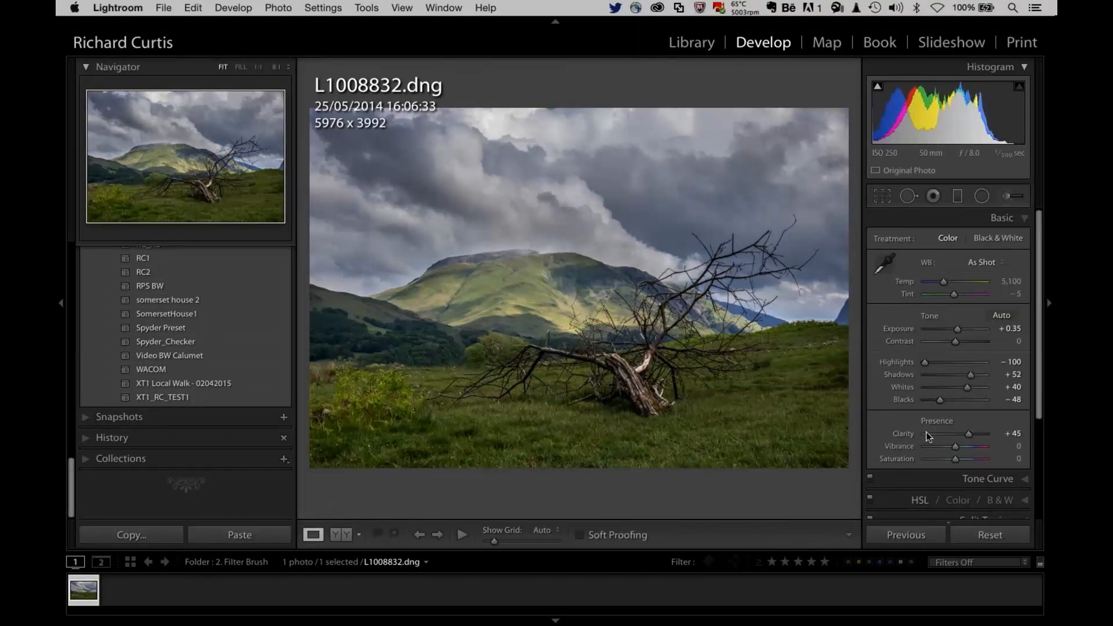
Step: Add a Highlight Priority post-crop vignette with an Amount of -7
scroll(928, 436, down, 4)
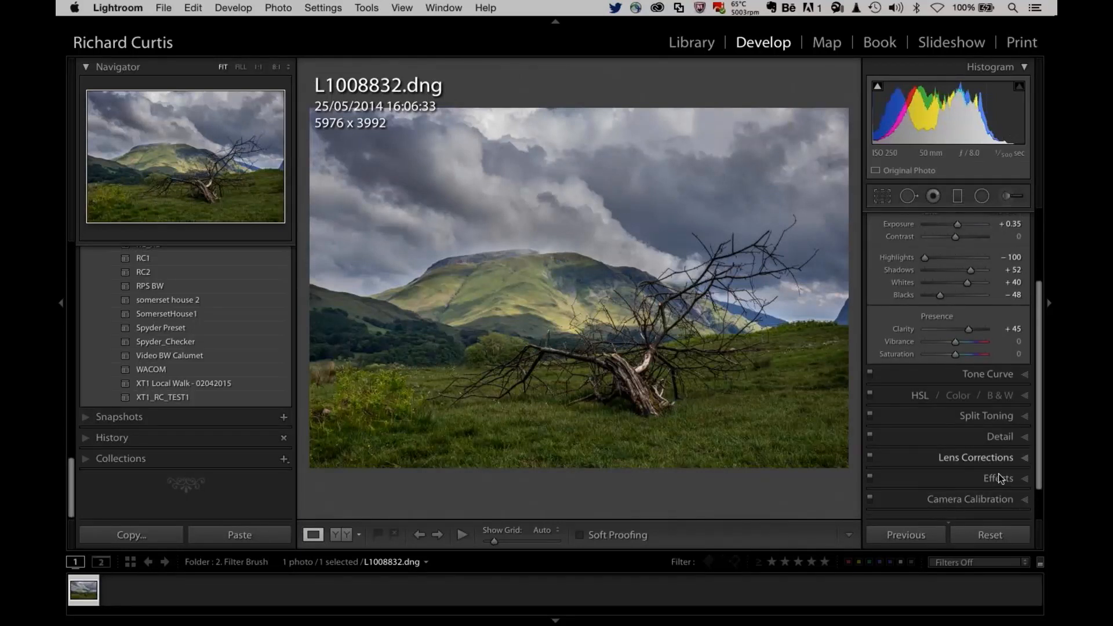
click(1000, 478)
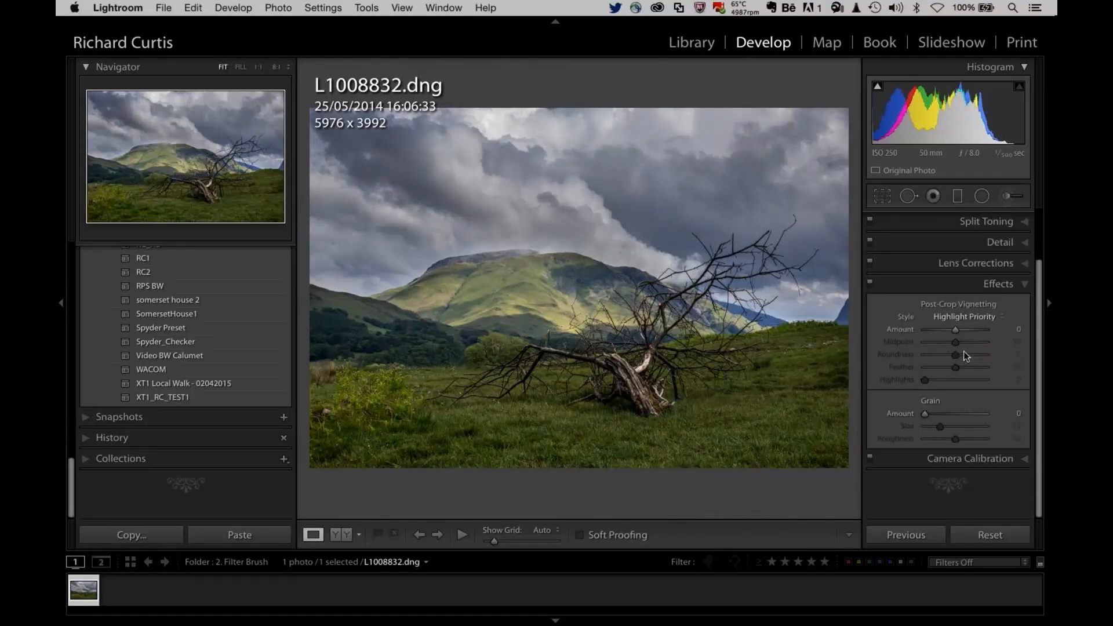
drag(955, 328, 952, 329)
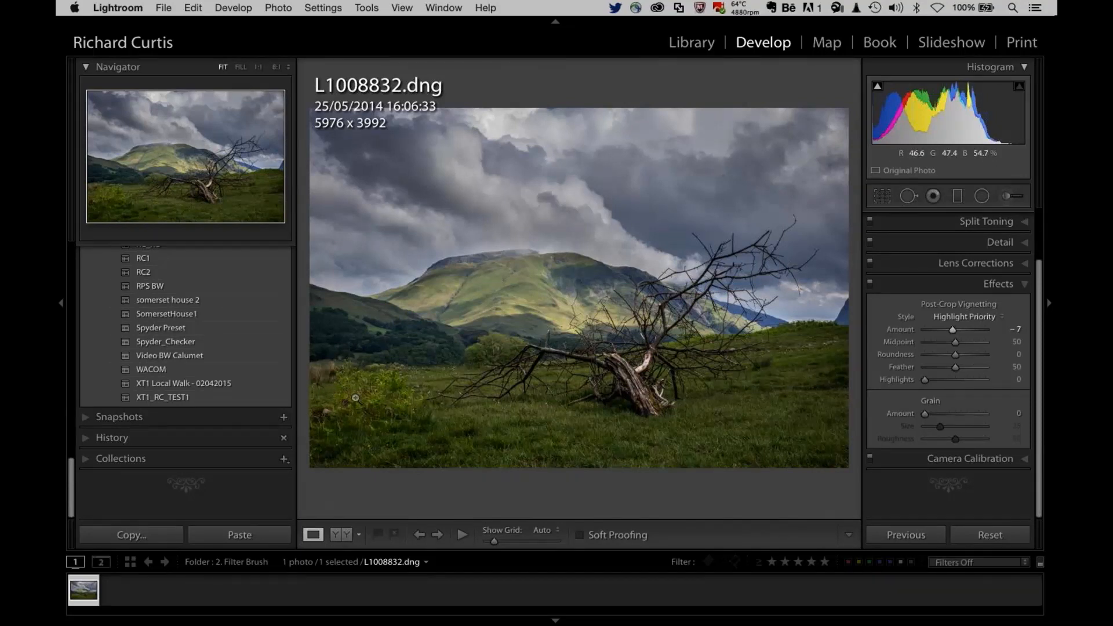
Step: Compare the photo's before and after versions side by side, and return to the single-photo Loupe view
click(339, 535)
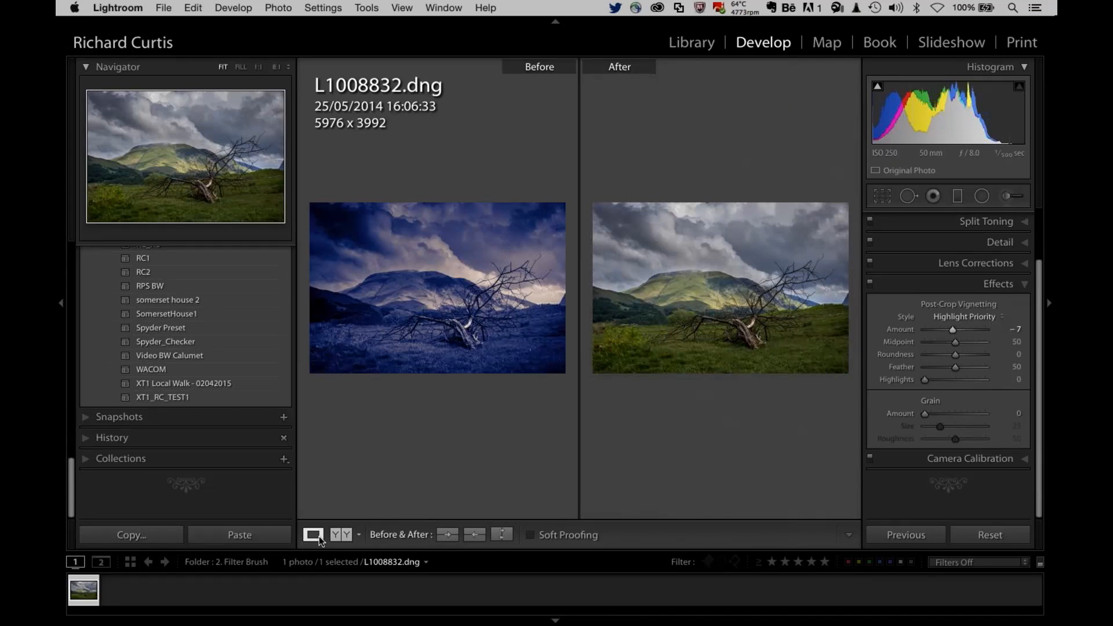
click(313, 534)
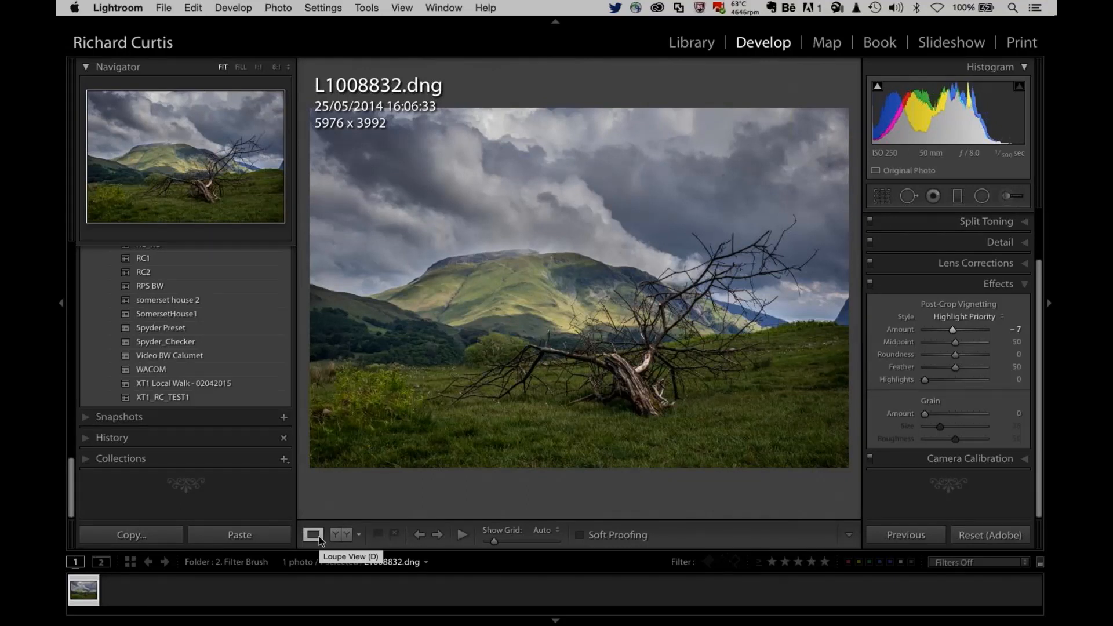
Step: Reset all of the photo's settings, and restore the edits from the Post-Crop Vignette Amount state in History
key(super+shift+r)
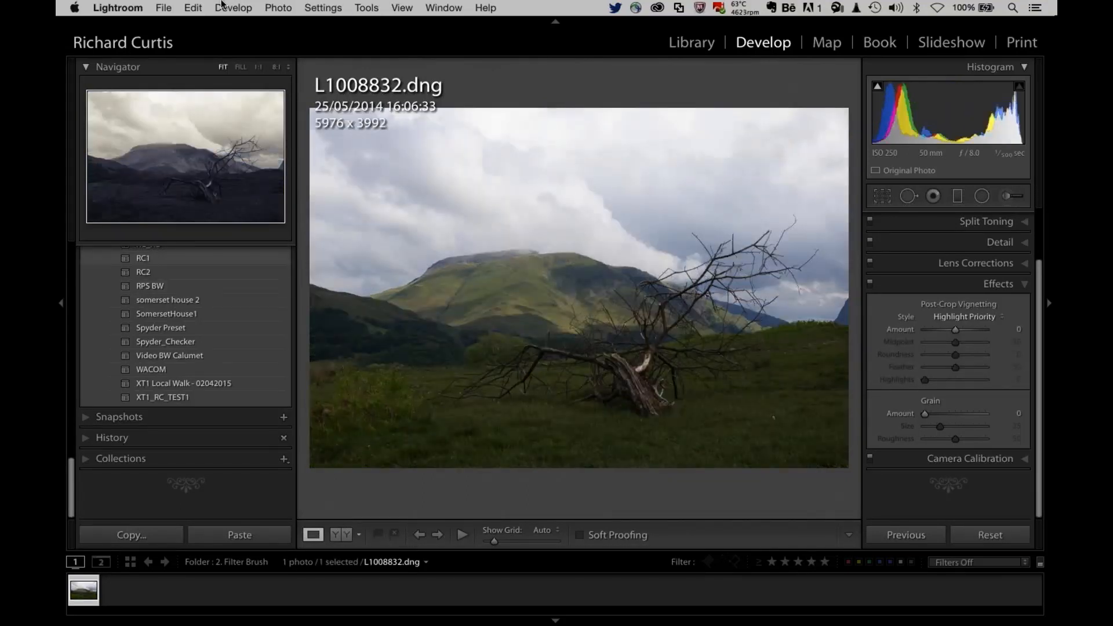
click(92, 438)
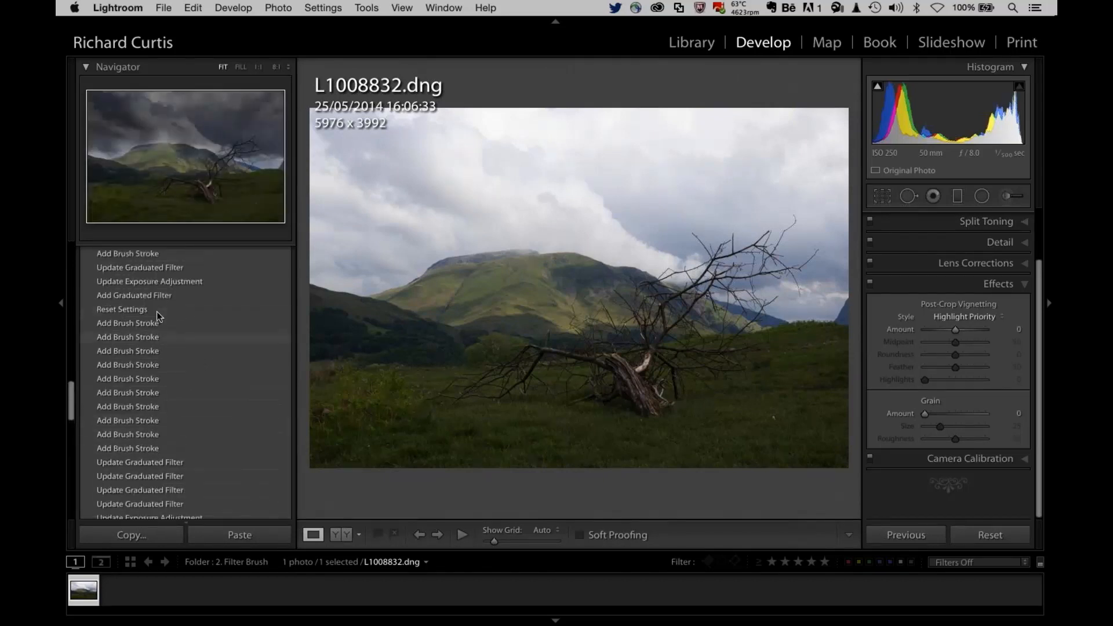
scroll(157, 311, up, 10)
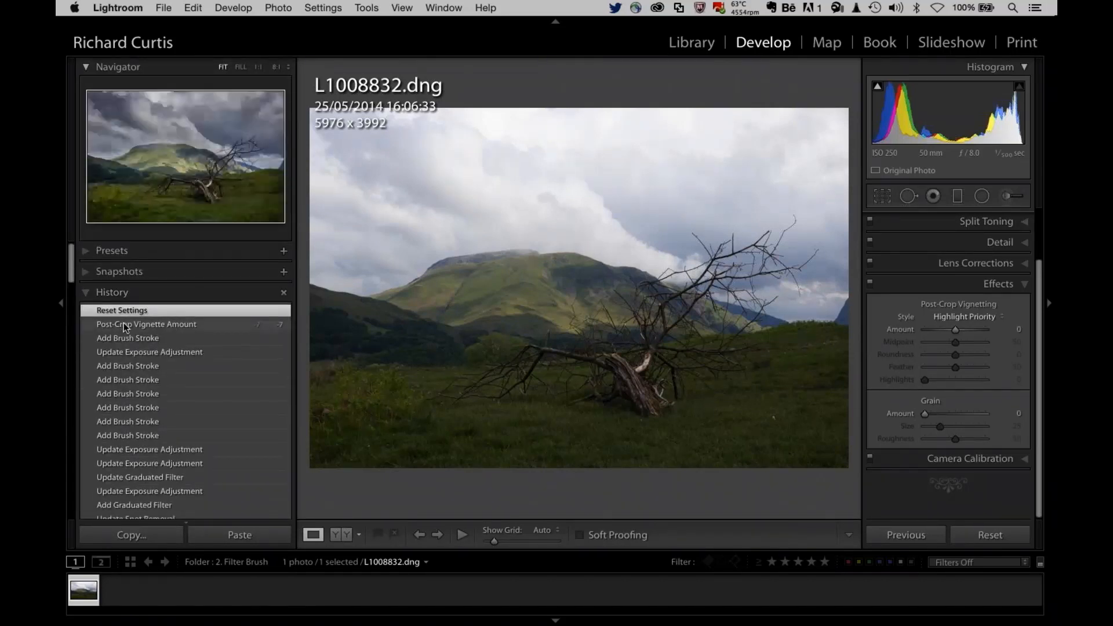
click(123, 323)
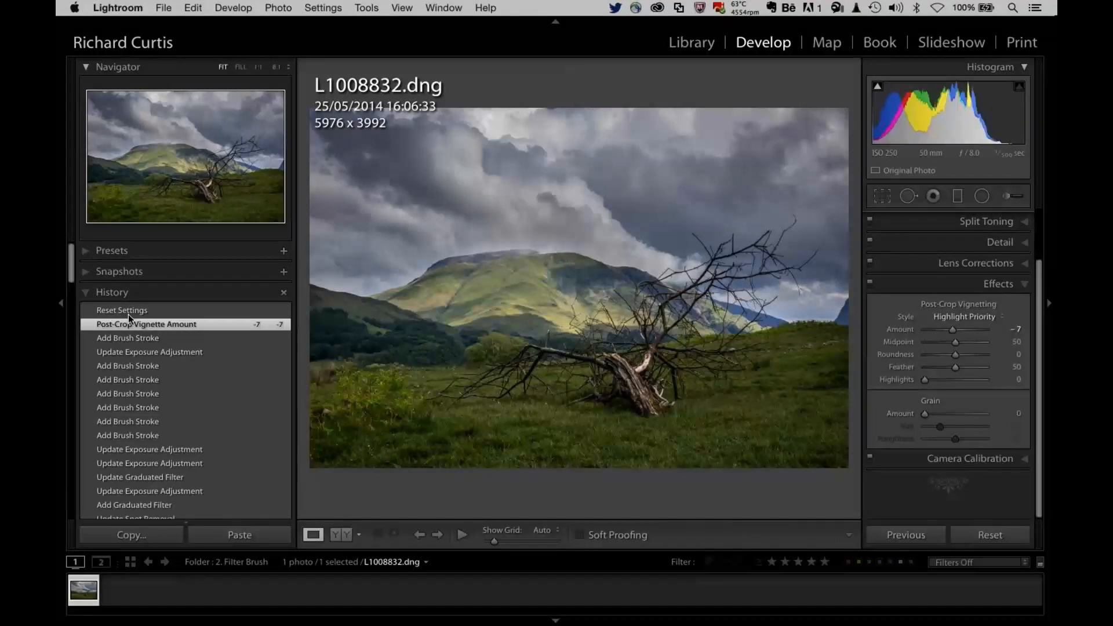
click(128, 316)
click(134, 329)
Step: Open IMG_6571.dng from the 2.Upright folder in Develop and show its basic Lens Corrections options
key(e)
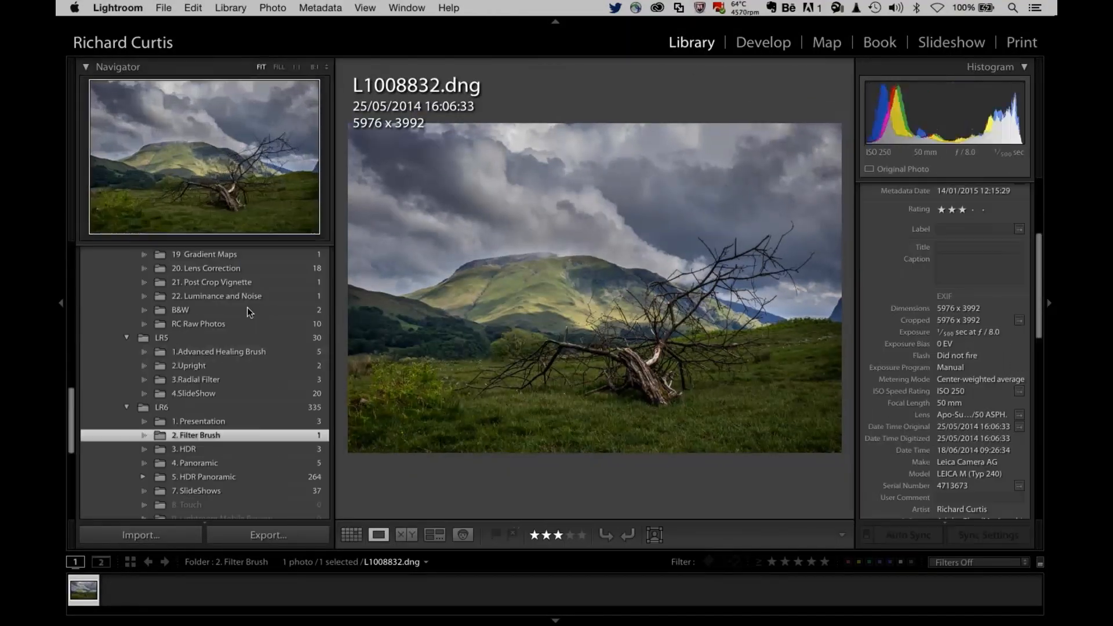
click(179, 370)
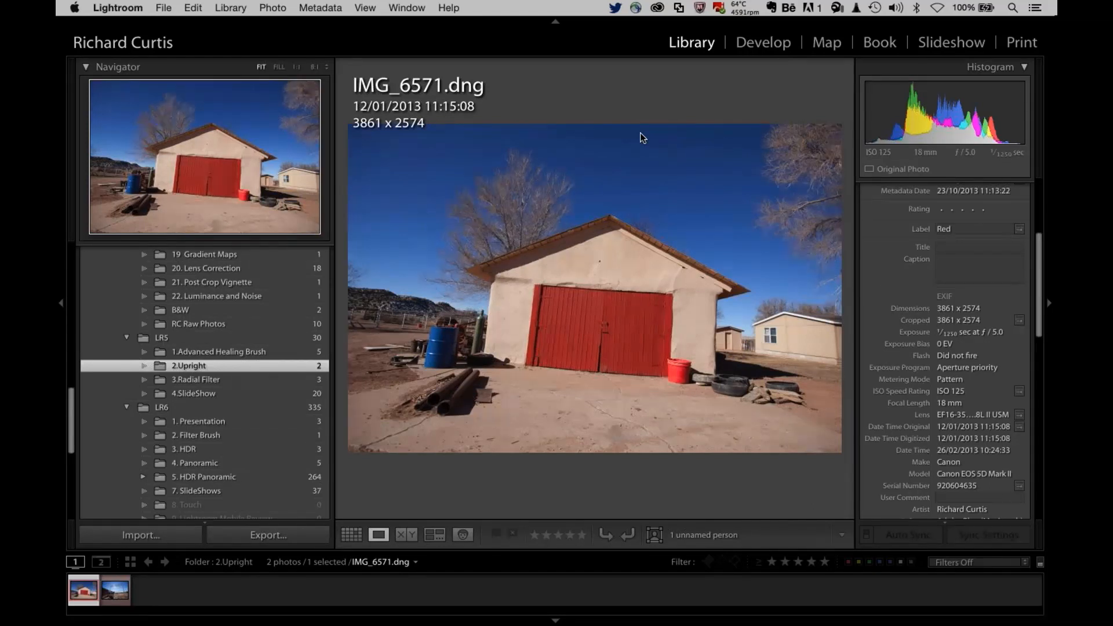
click(764, 43)
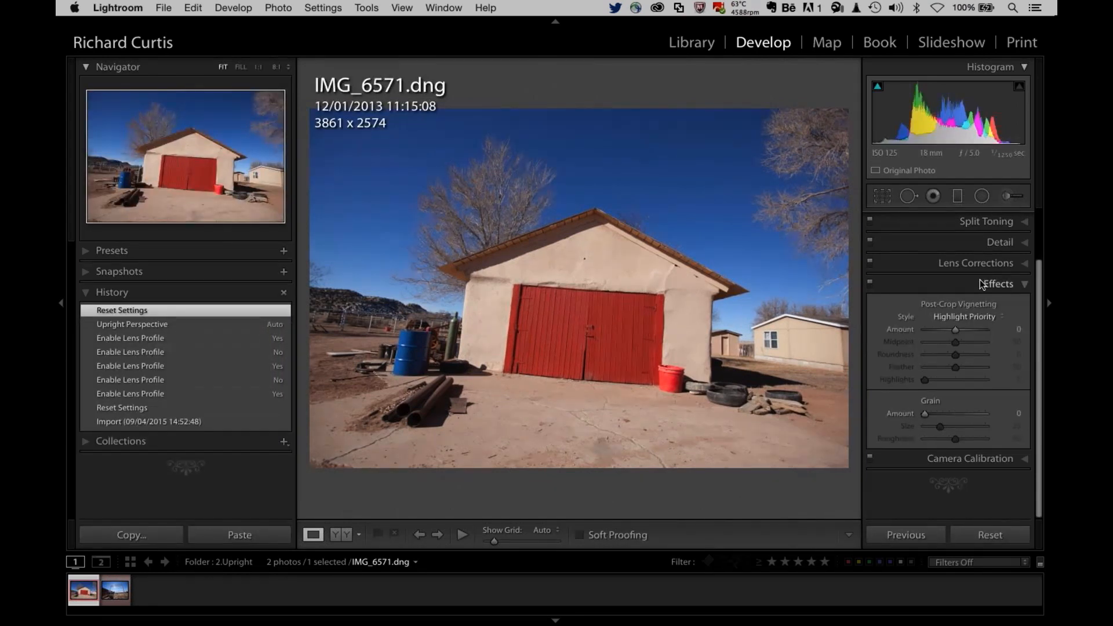
click(954, 263)
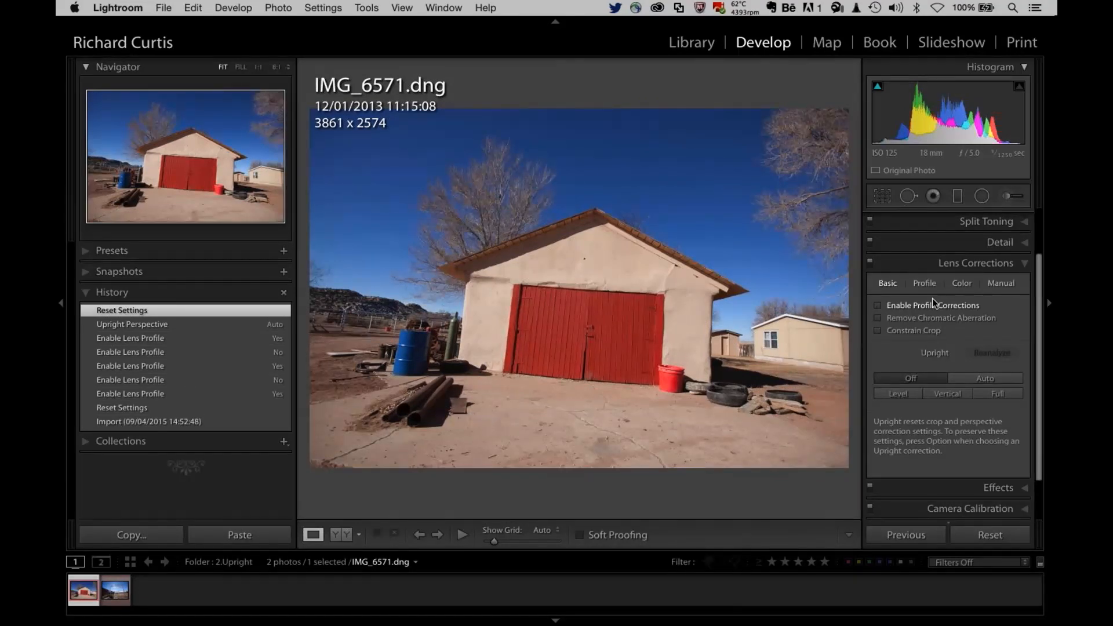
Step: Enable profile corrections on the barn photo, comparing it with and without them, and apply the Auto Upright correction
click(877, 307)
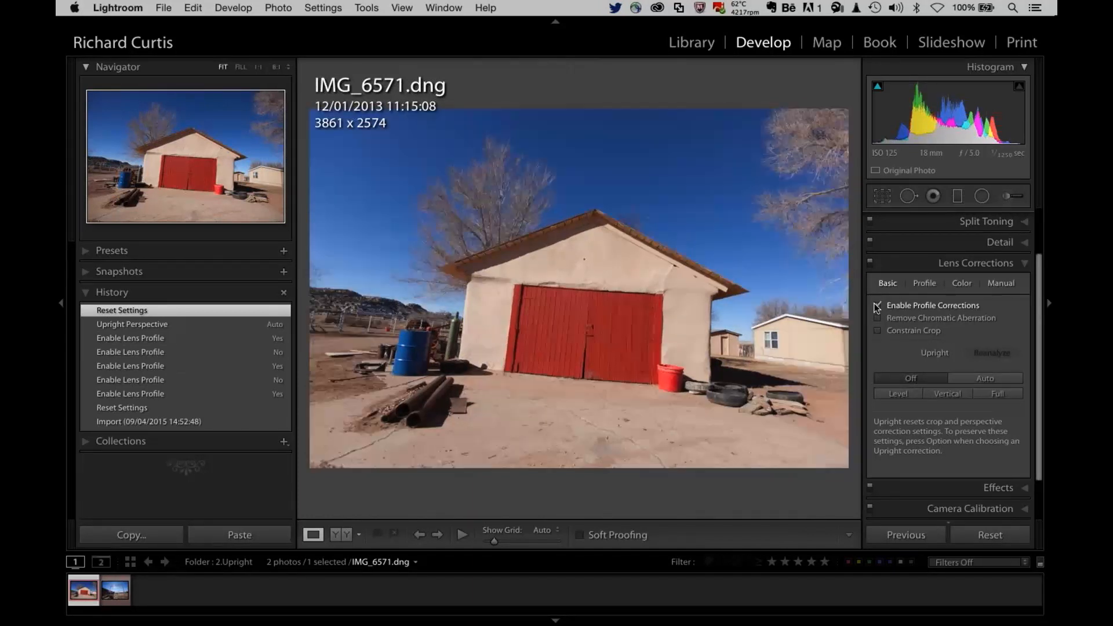
click(877, 305)
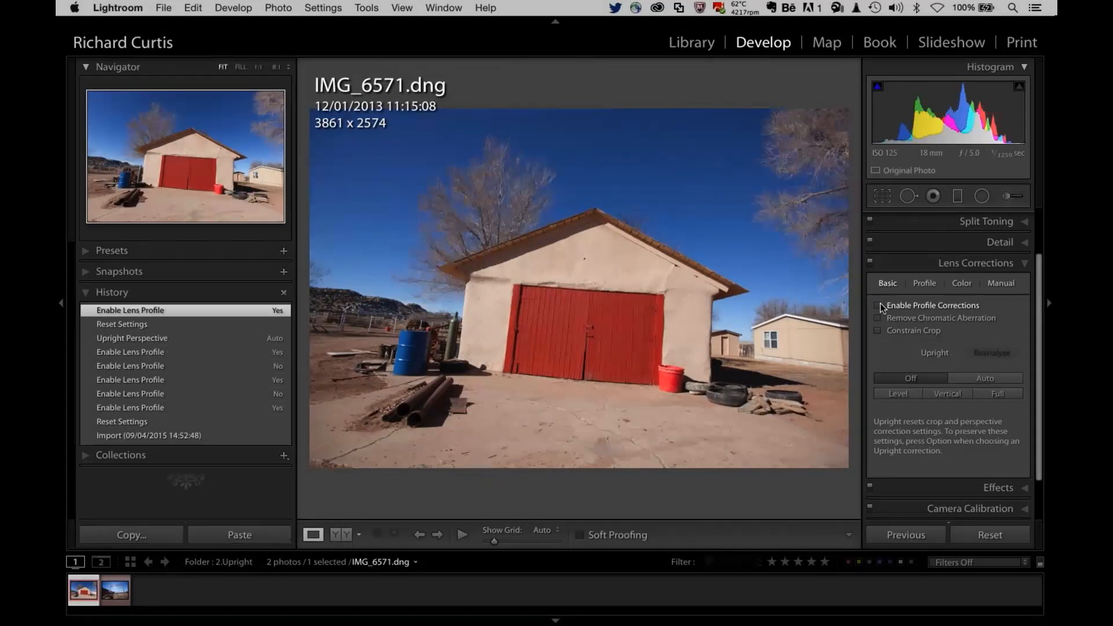
click(880, 304)
click(880, 304)
click(880, 304)
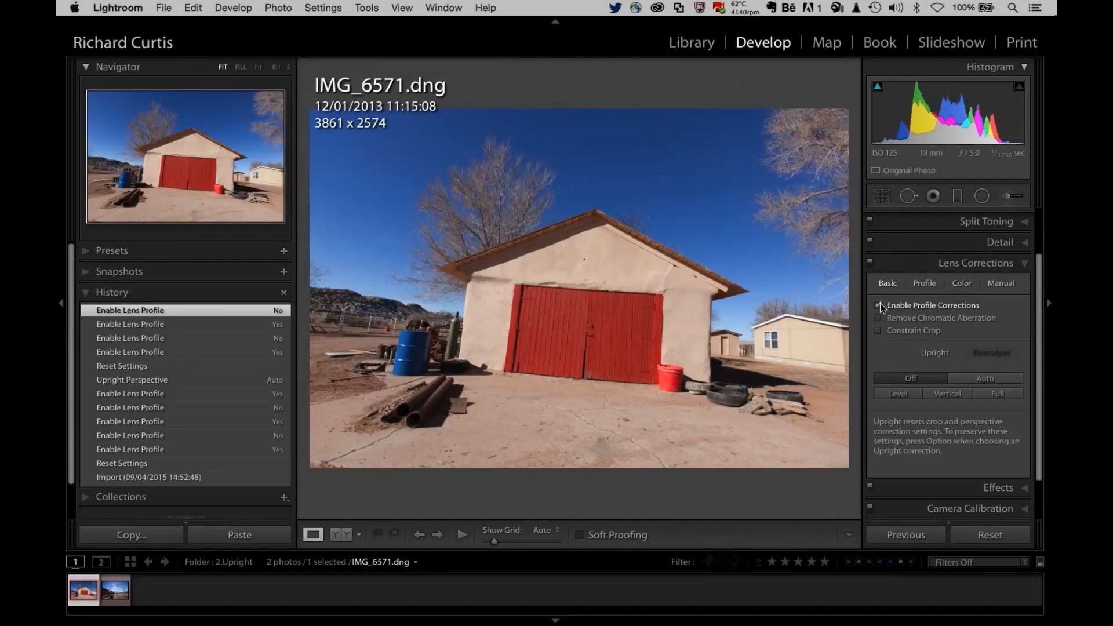
click(880, 303)
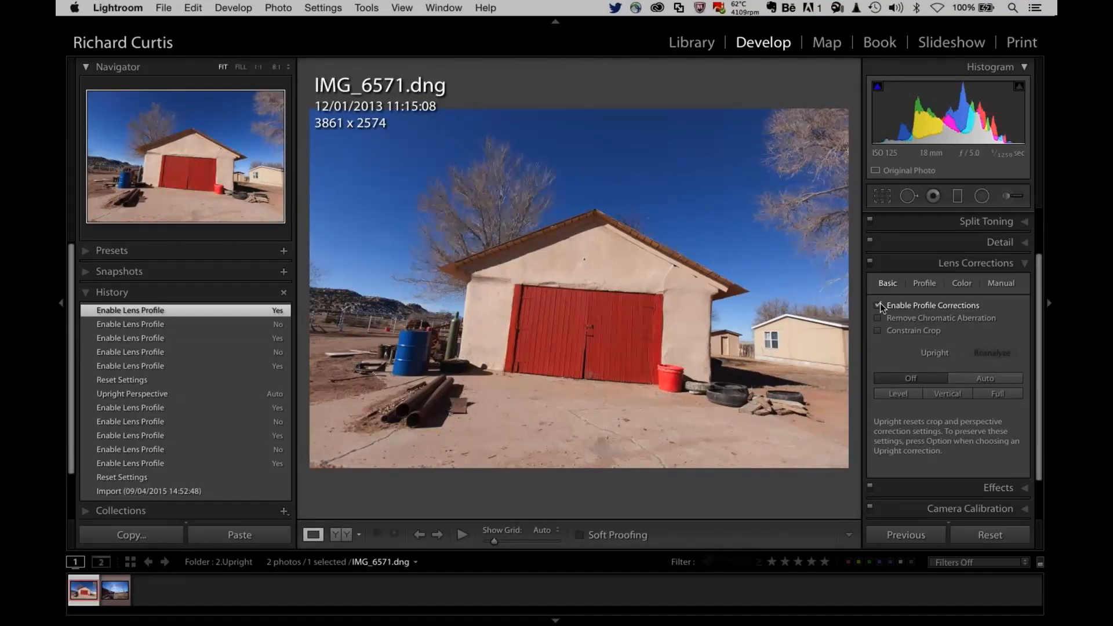
click(980, 381)
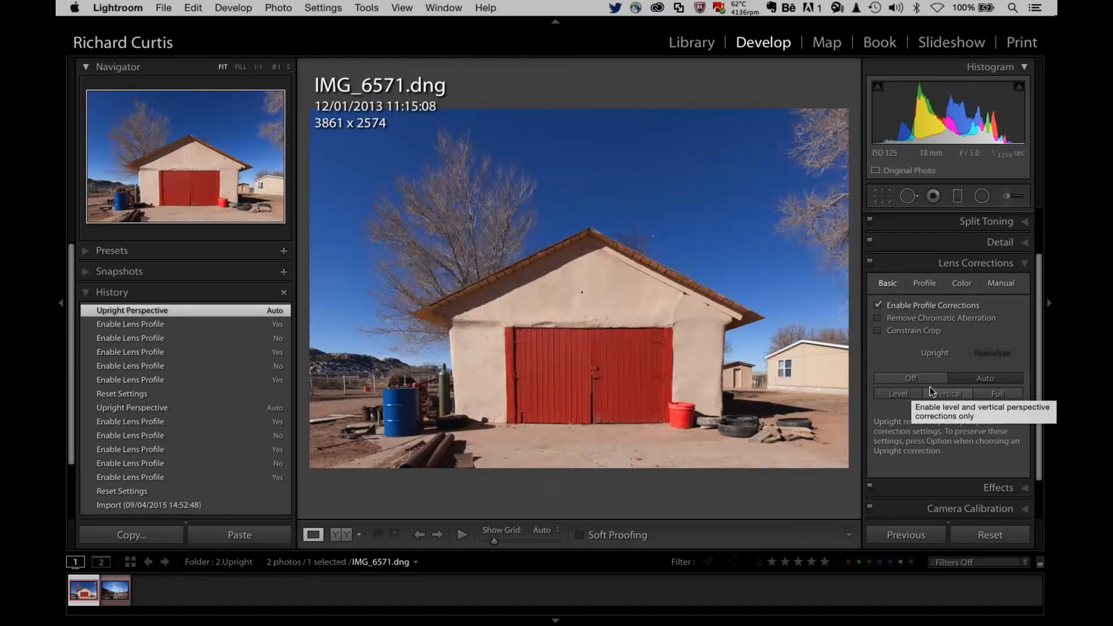
Step: Correct IMG_6693.dng with profile corrections, the Full Upright mode and a manual Vertical transform of +5
click(116, 589)
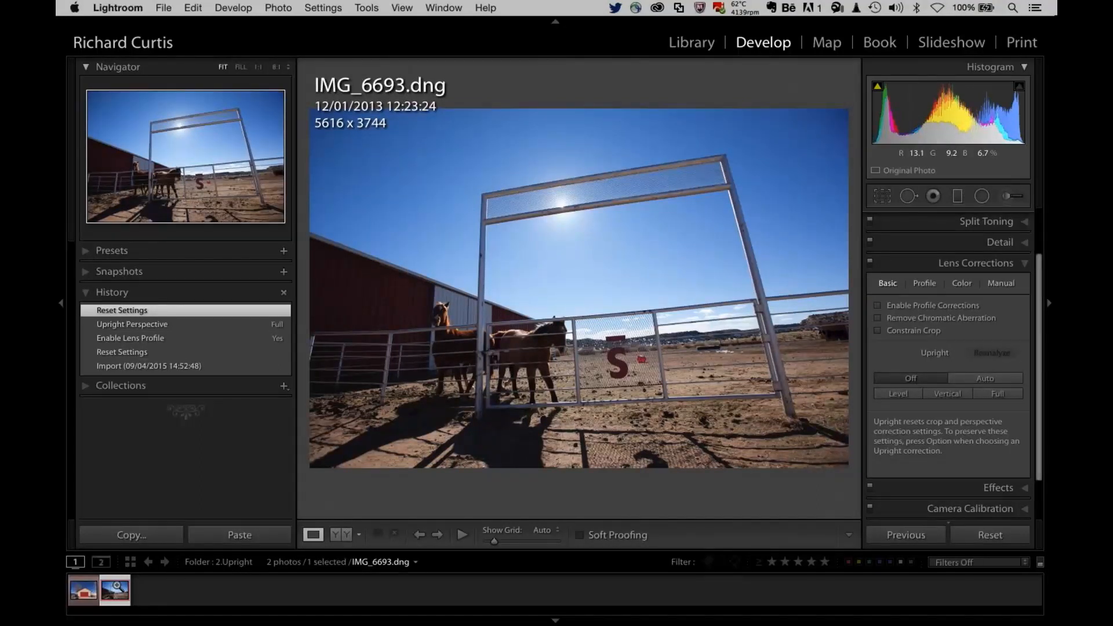
click(878, 305)
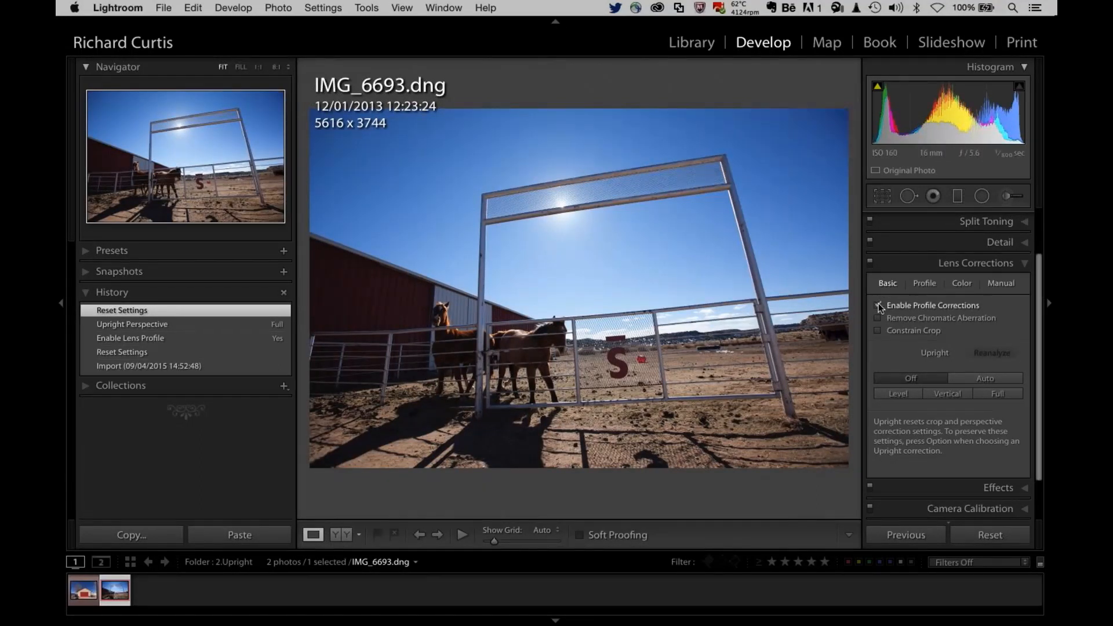
click(878, 305)
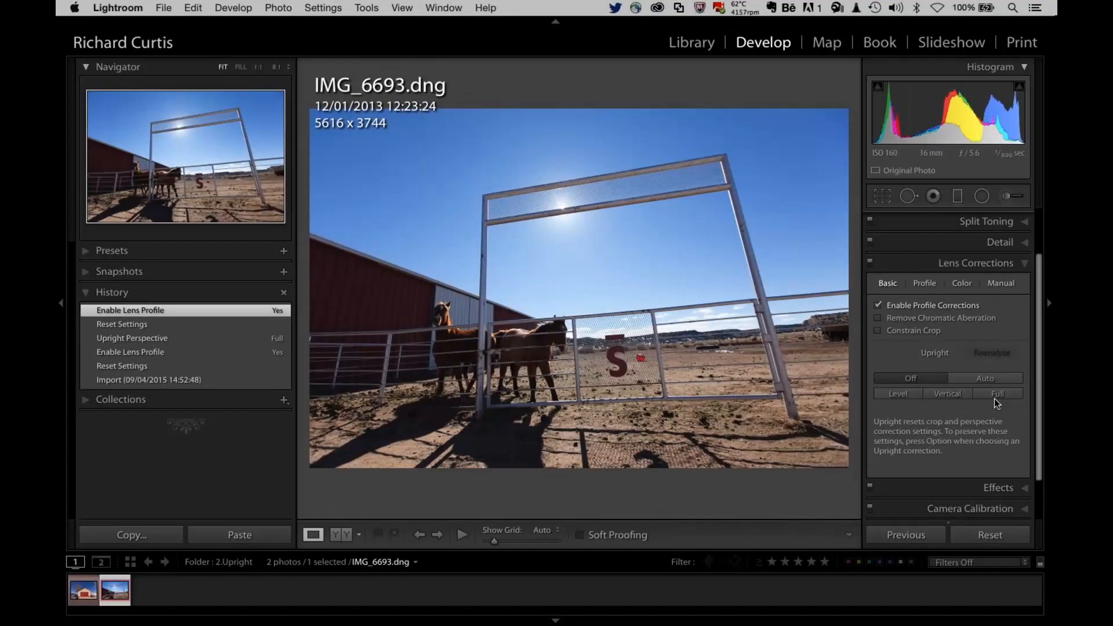
click(996, 397)
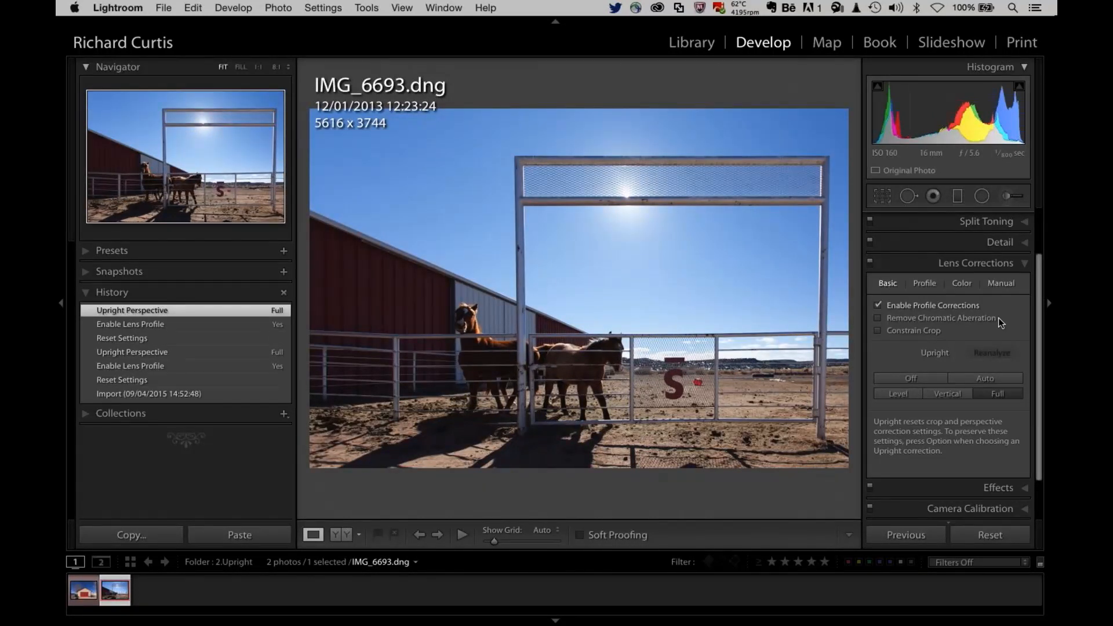
click(1002, 284)
drag(956, 329, 956, 329)
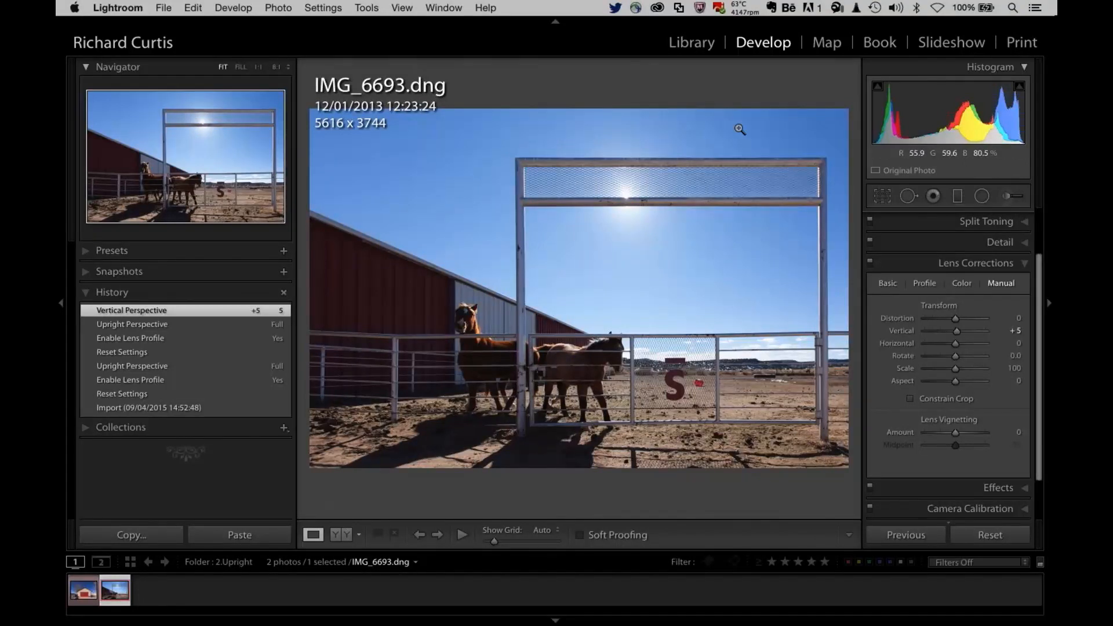
Step: Open RPH-130112-Adobe-NM-7745.DNG from the 3.Radial Filter folder in the Develop module
click(692, 43)
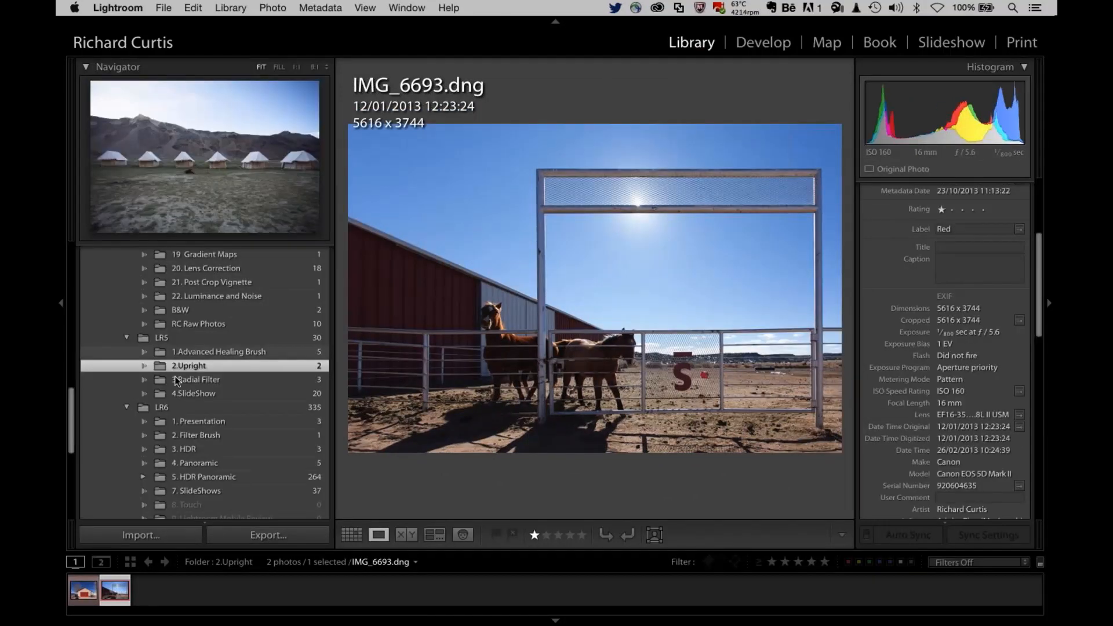
click(178, 380)
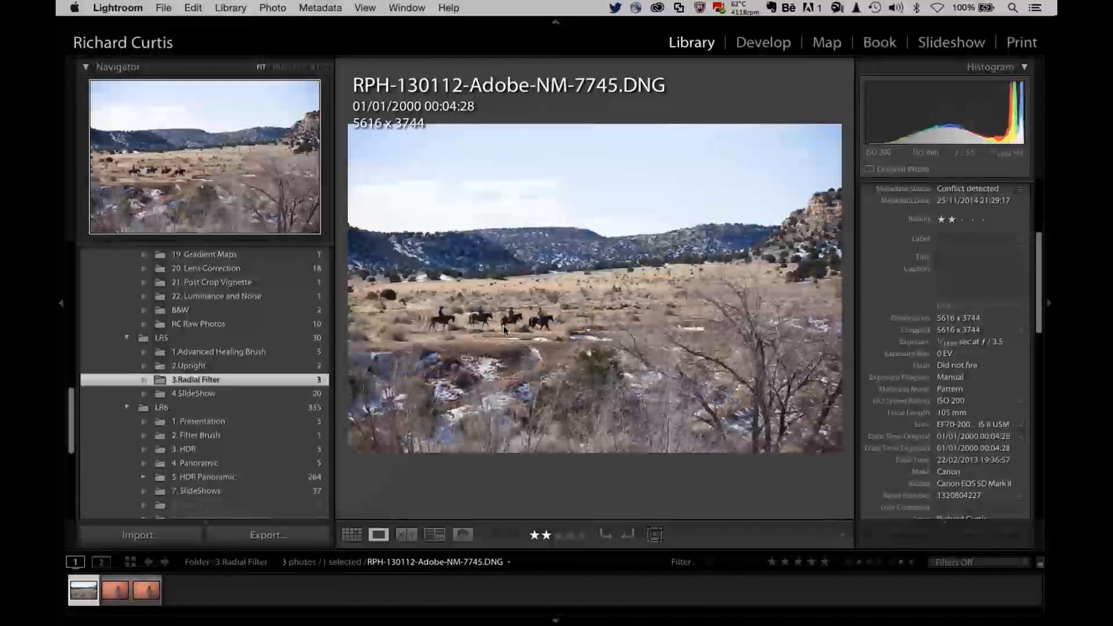
click(764, 48)
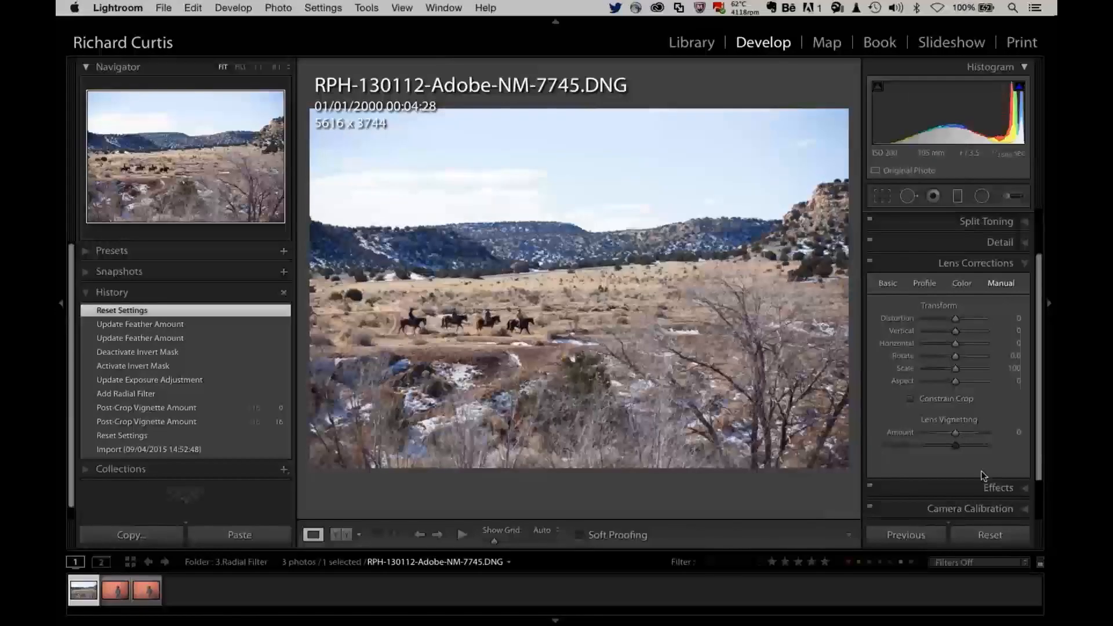
Step: Try a Highlight Priority post-crop vignette with an Amount of -22, and undo it
click(997, 487)
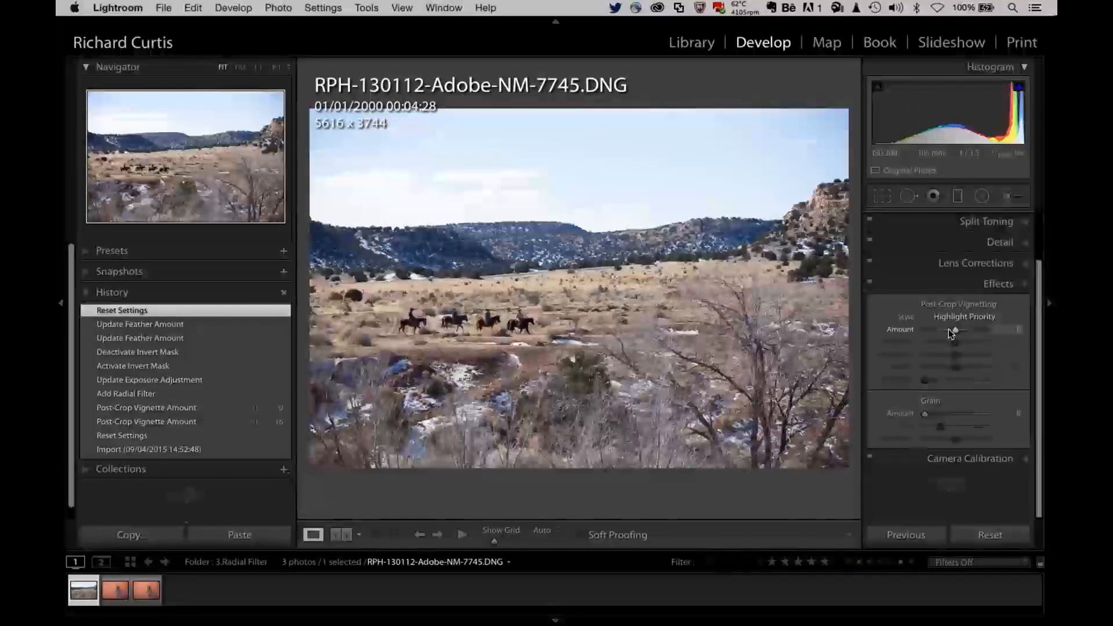
click(949, 329)
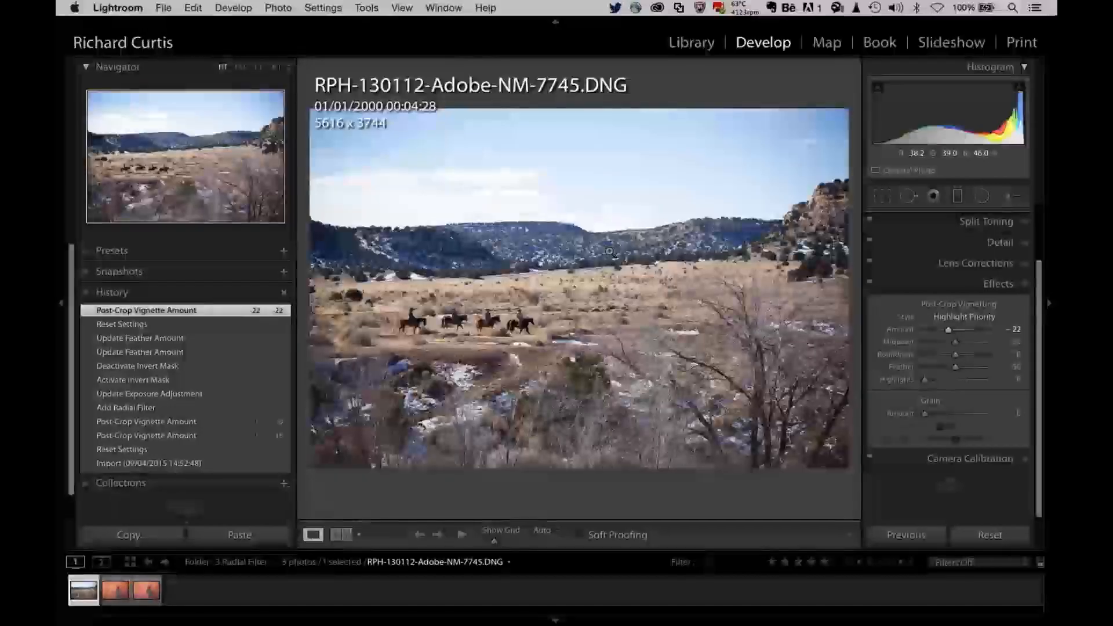
key(super+z)
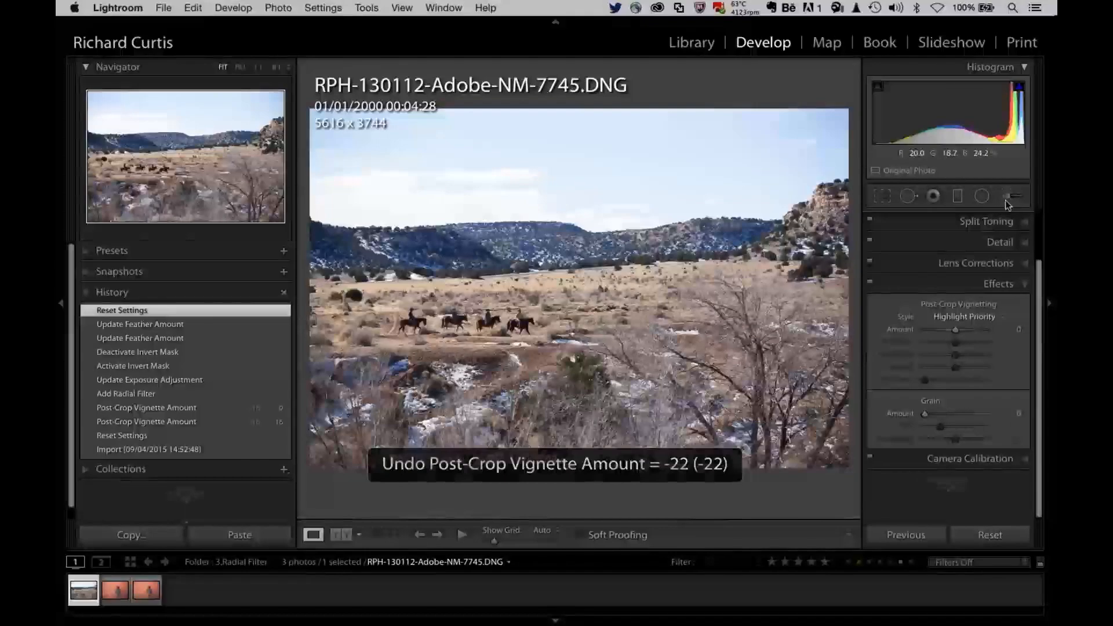
Step: Add a radial filter around the horse riders that darkens the surroundings with an Exposure of -0.50
click(982, 196)
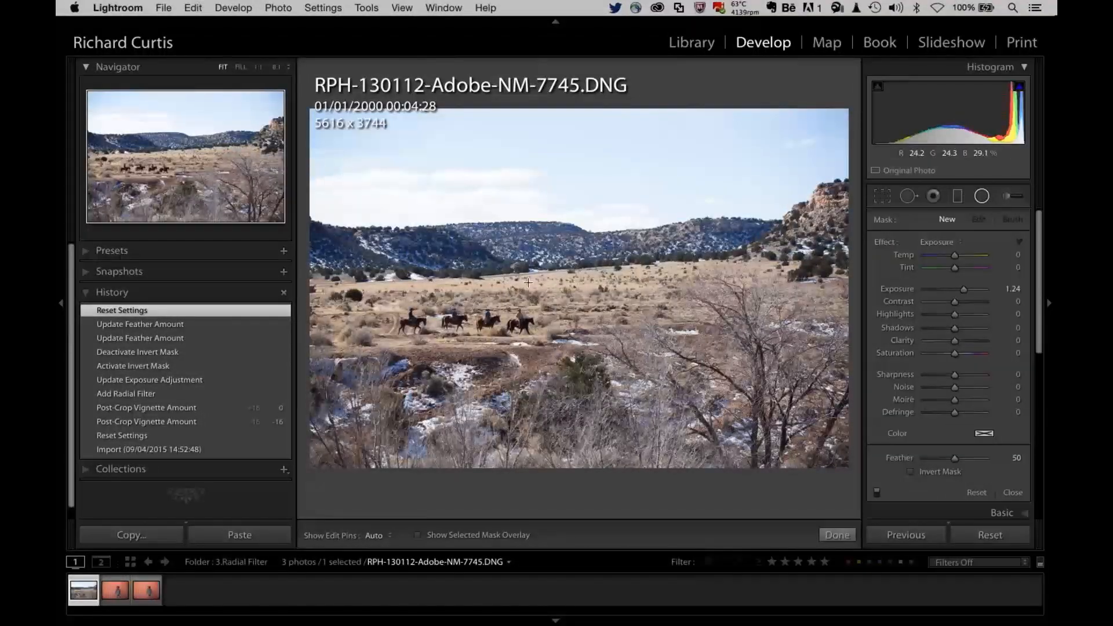
drag(479, 326, 584, 369)
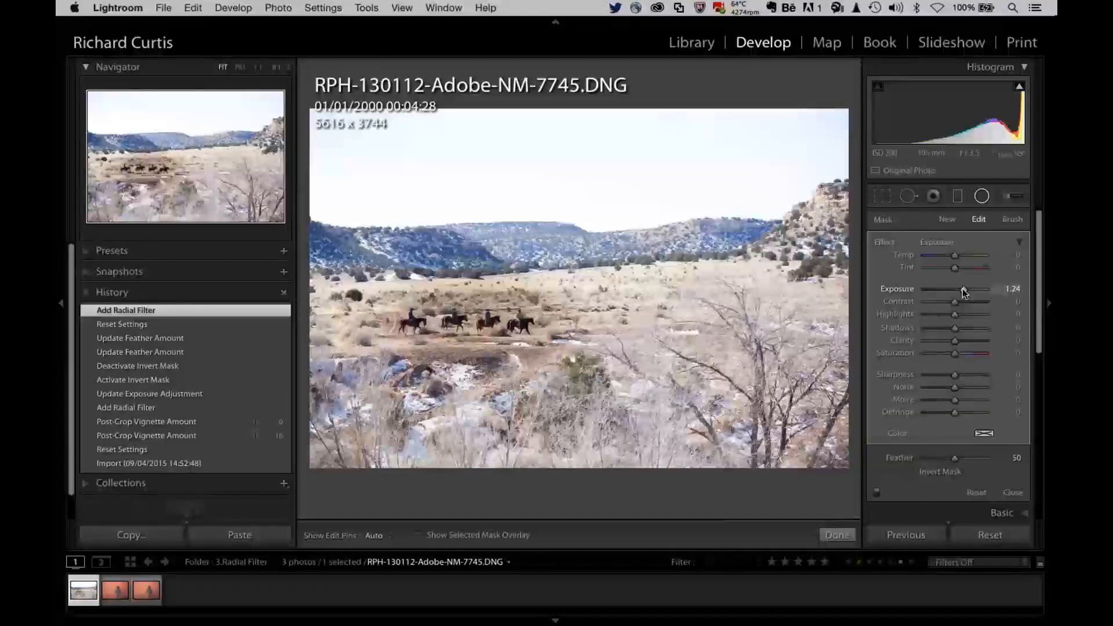
drag(962, 289, 946, 288)
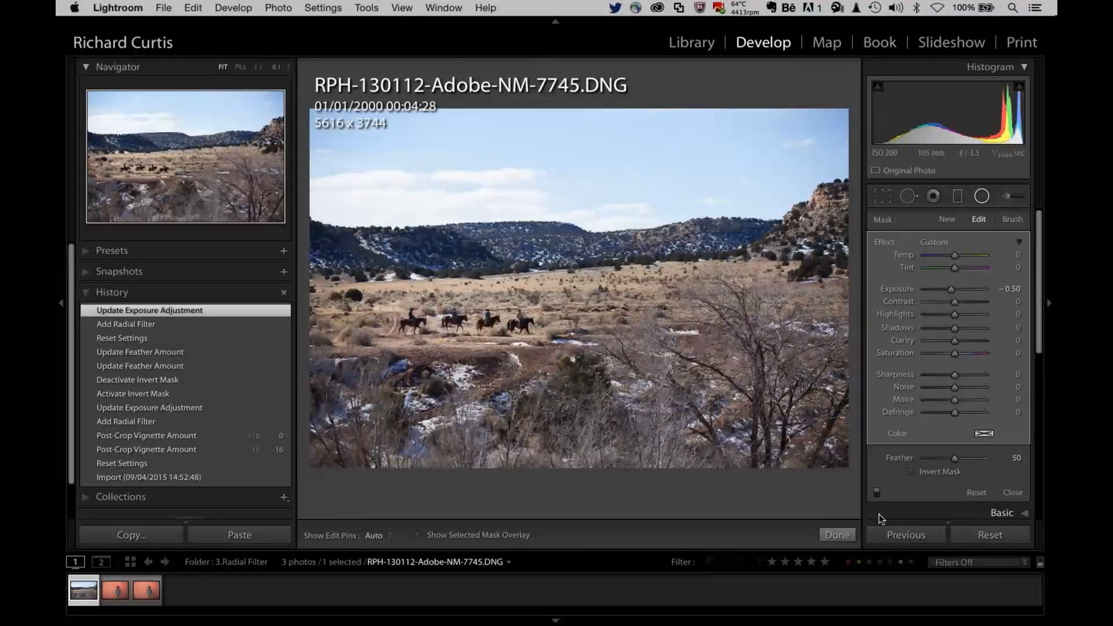
click(842, 534)
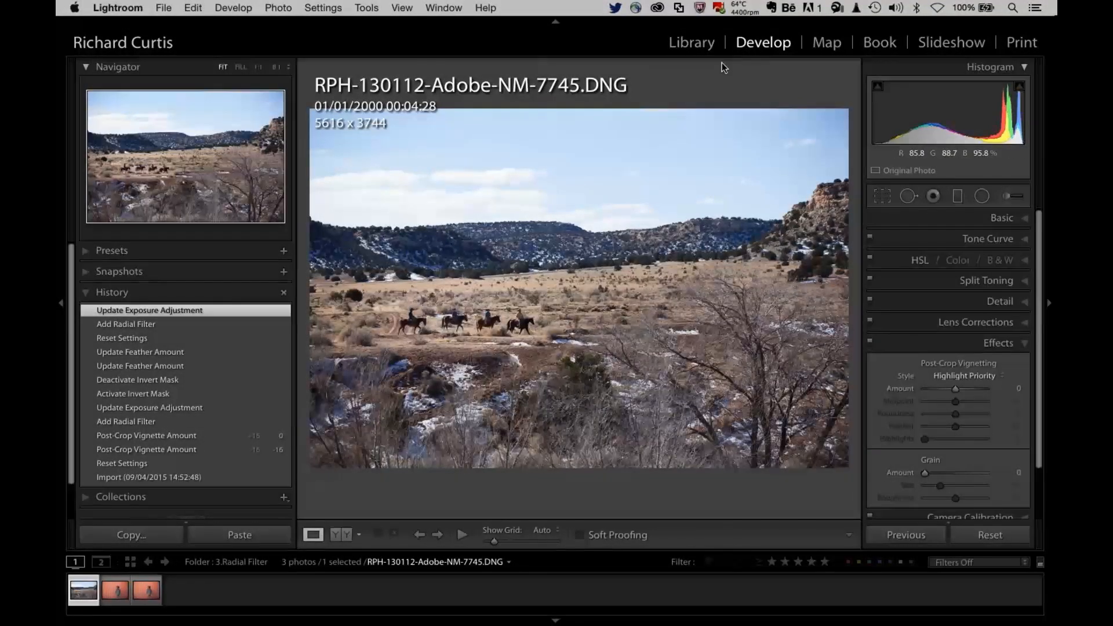
Step: Select all three photos in the LR6 folder's 3. HDR subfolder and compare them in Survey view
click(692, 42)
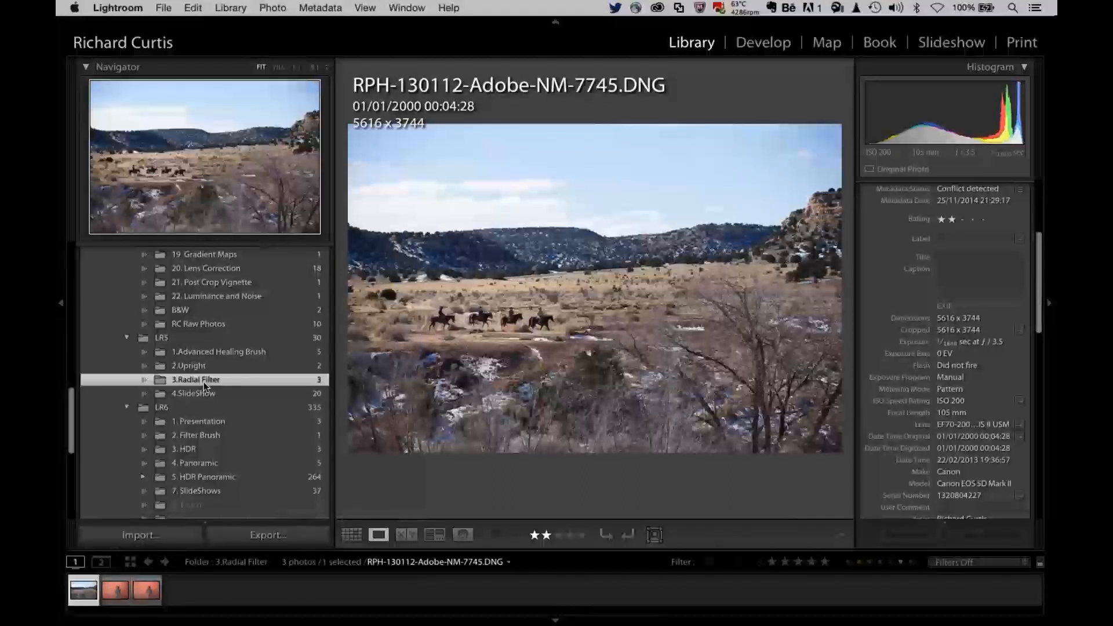
scroll(203, 382, down, 3)
click(187, 378)
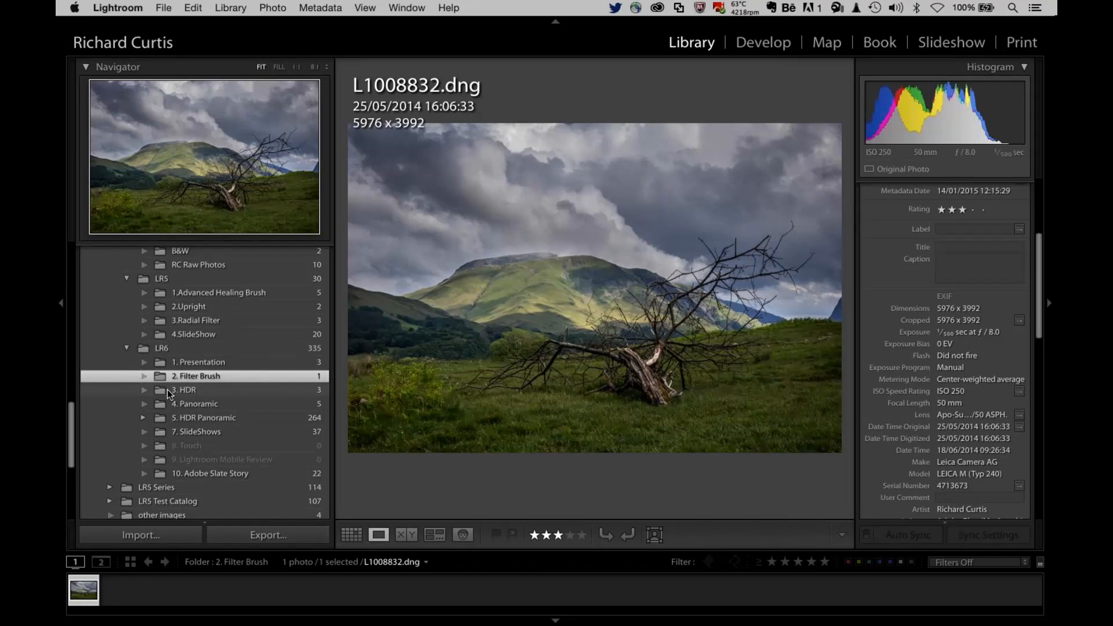
click(167, 389)
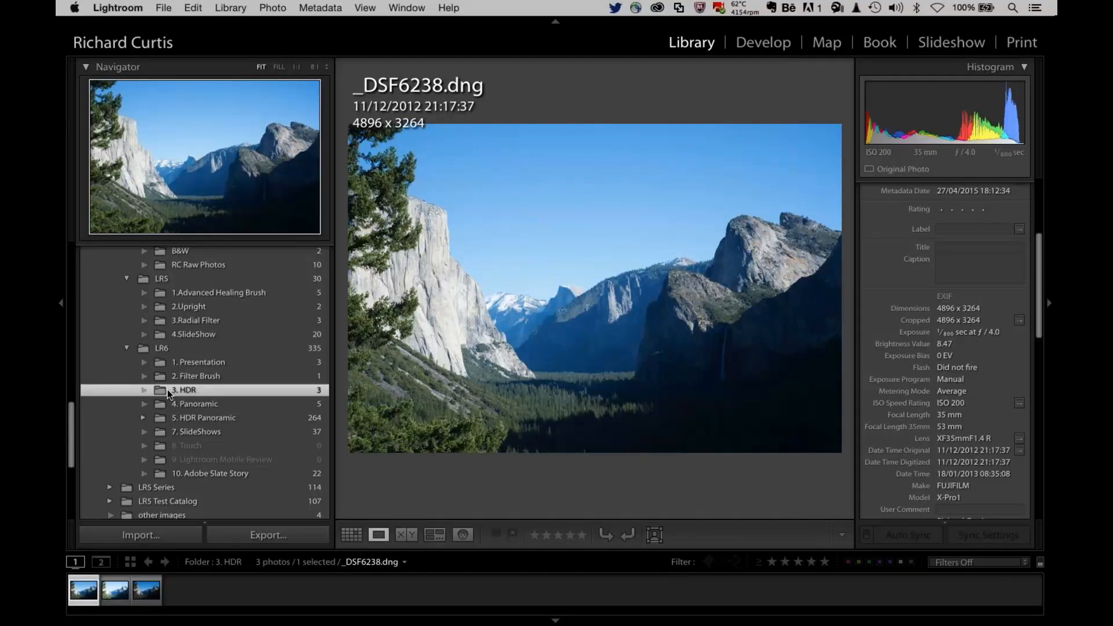
shift+click(151, 589)
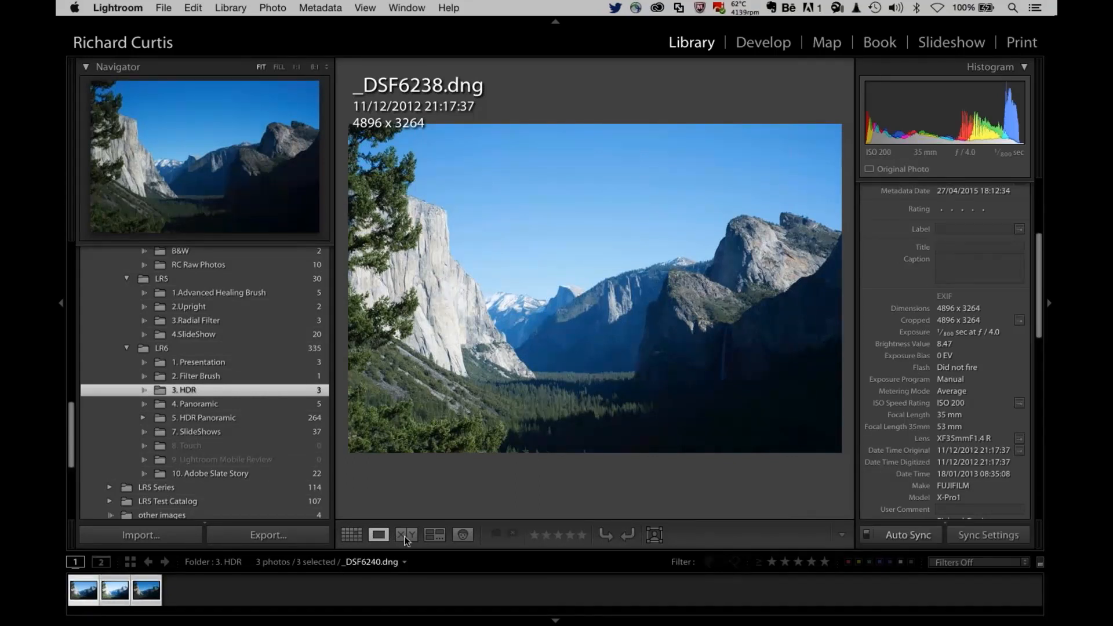
click(436, 535)
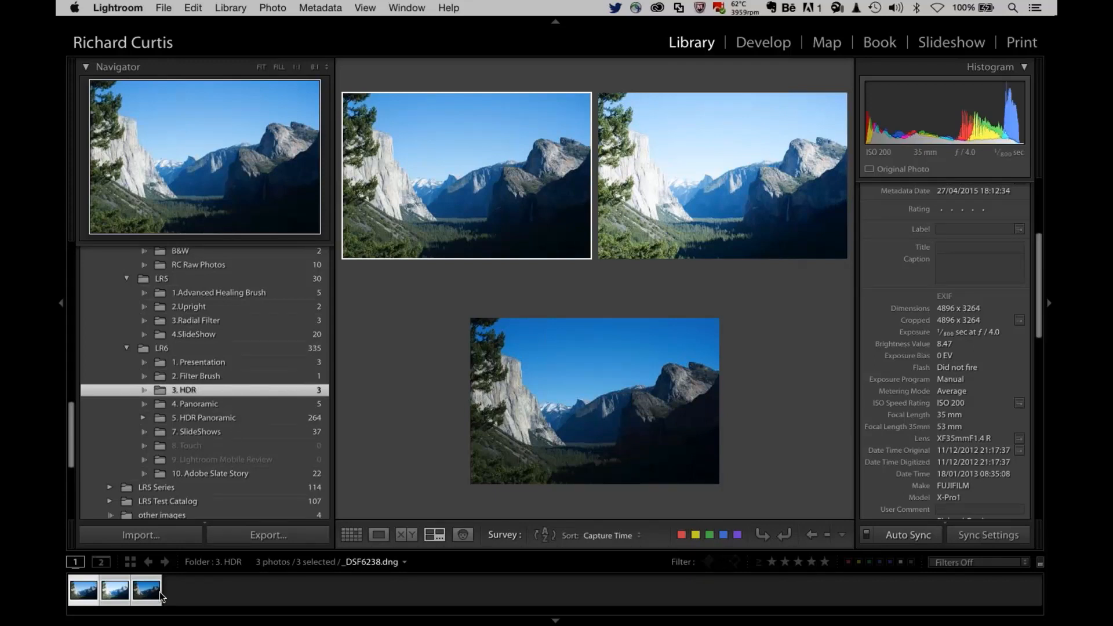
Step: Merge the three selected exposures into an HDR photo with Auto Align, Auto Tone and a Deghost Amount of None
right_click(141, 598)
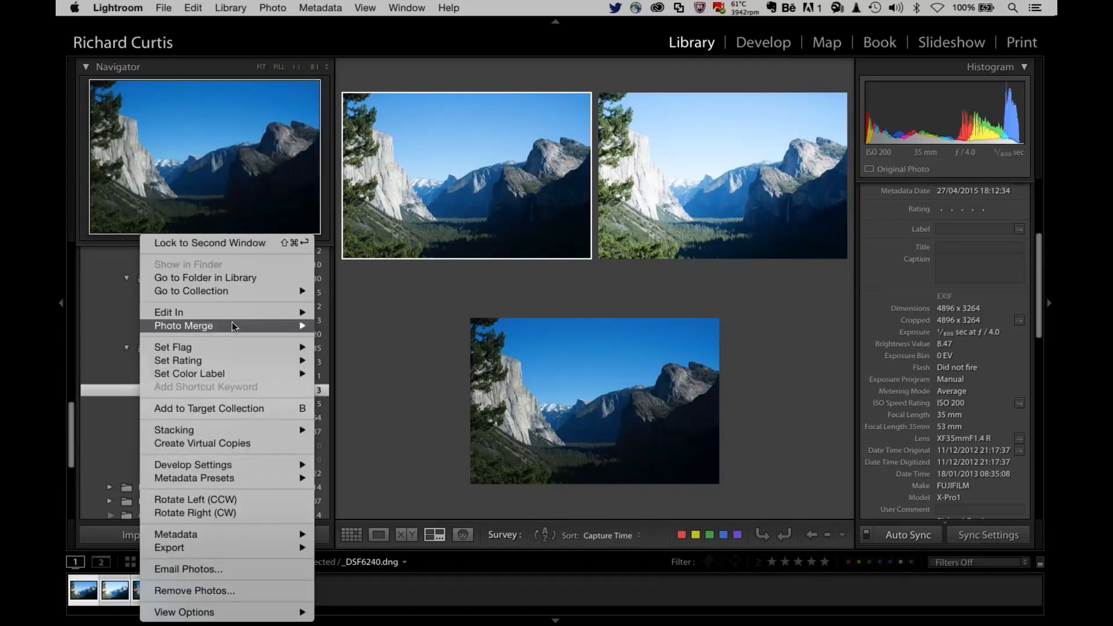
mouse_move(232, 325)
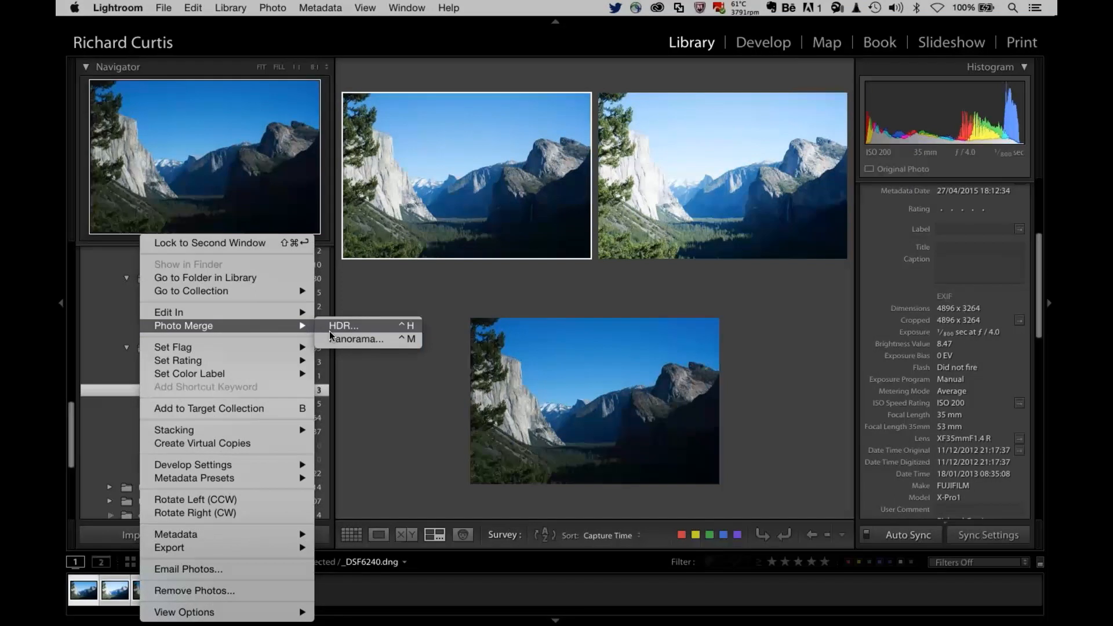
click(342, 326)
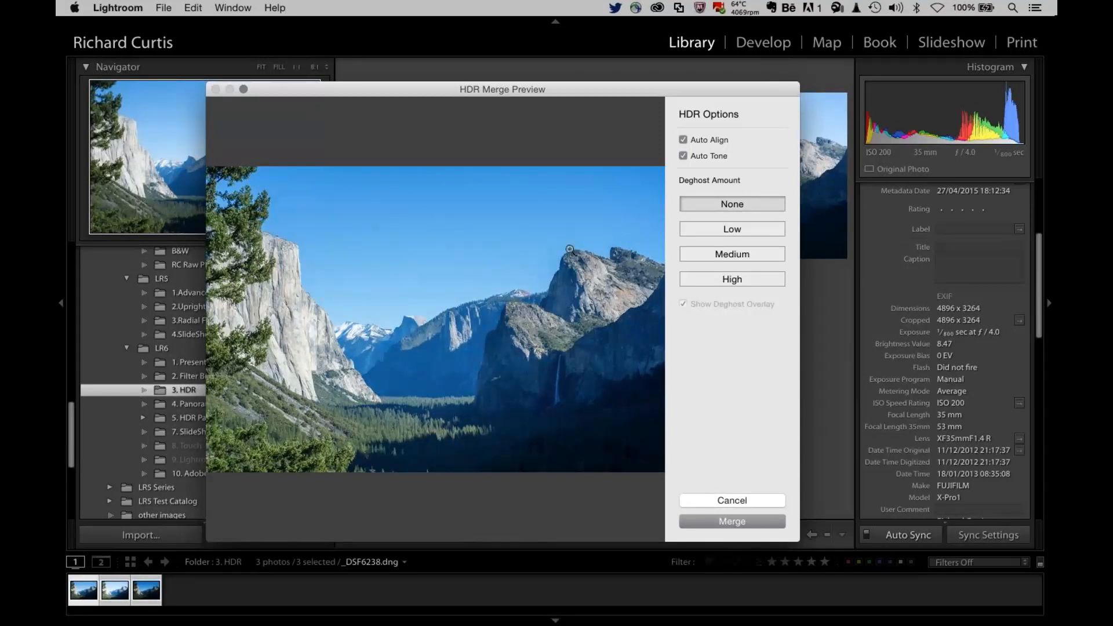
click(683, 156)
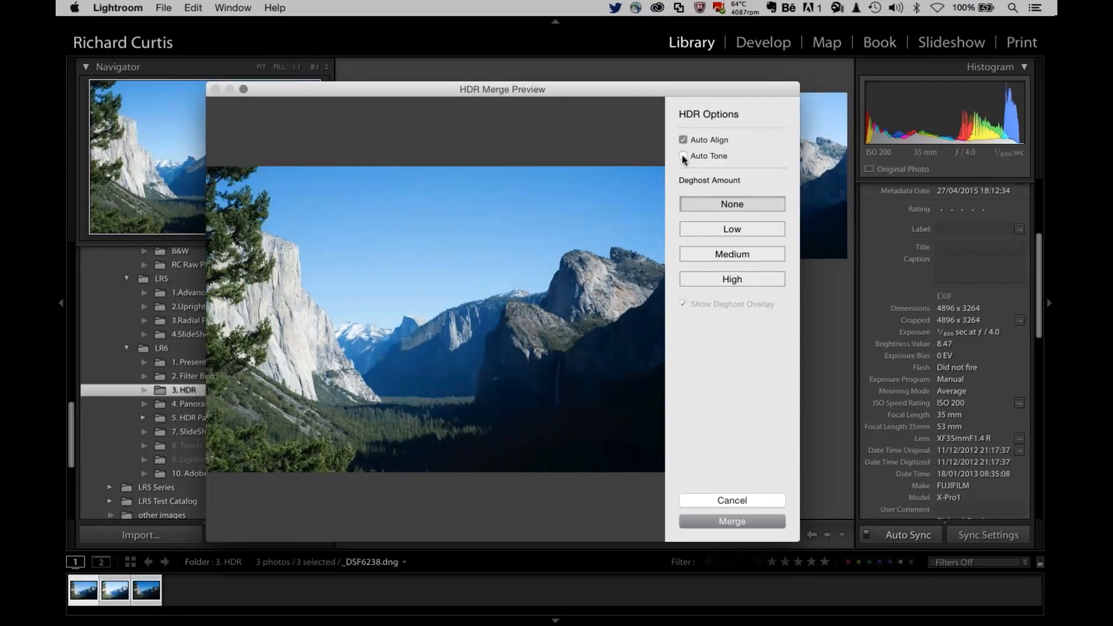
click(683, 156)
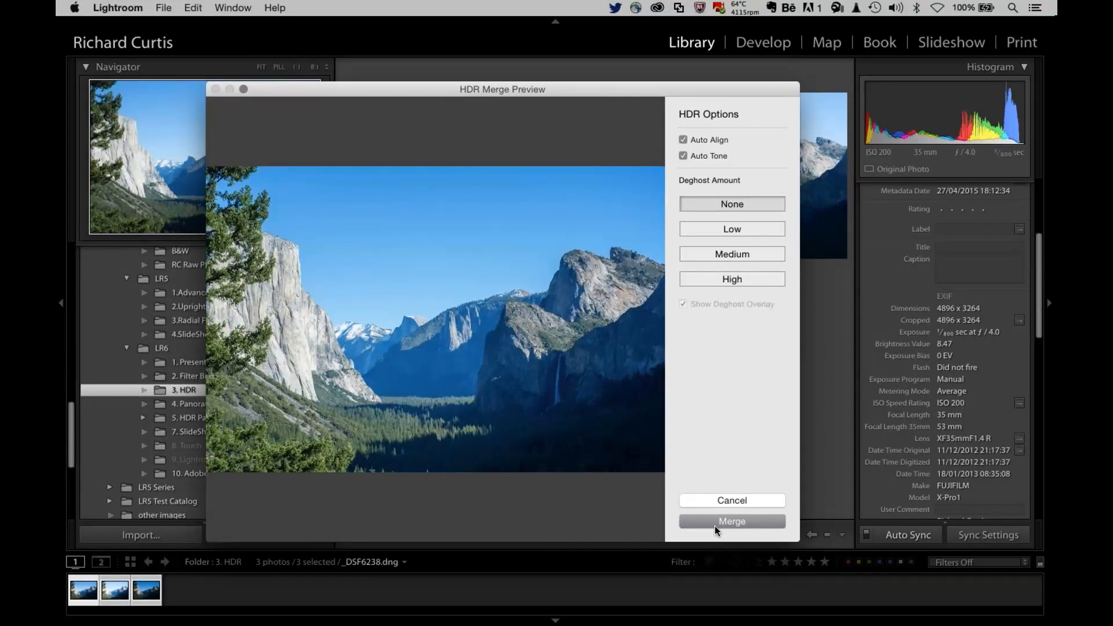
click(715, 526)
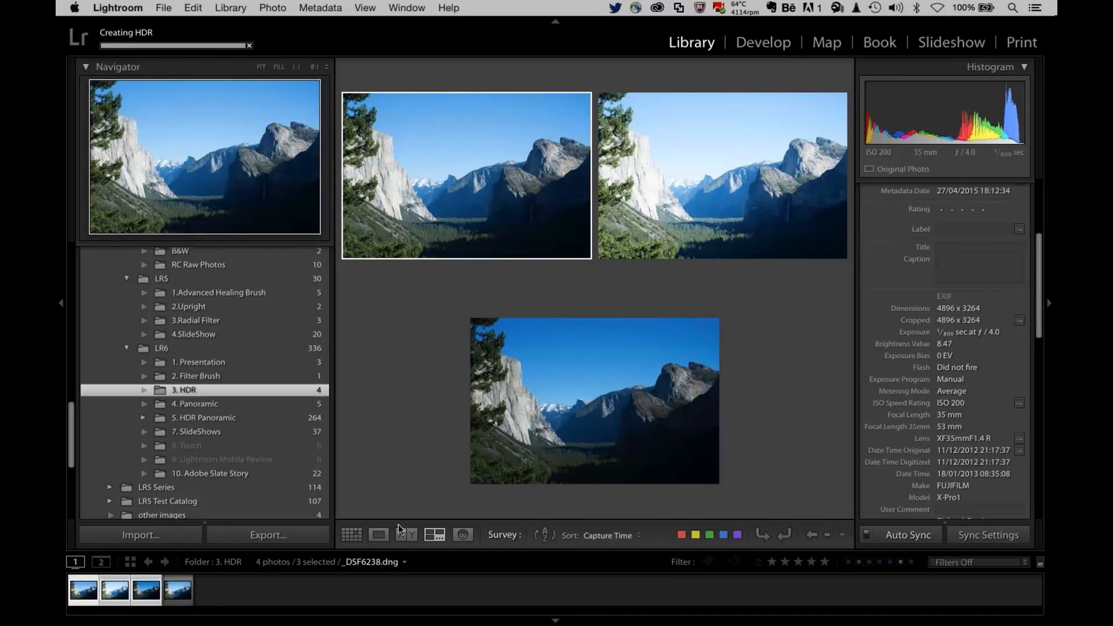
Step: Open the merged HDR photo in Develop and set its Shadows to +61
click(184, 593)
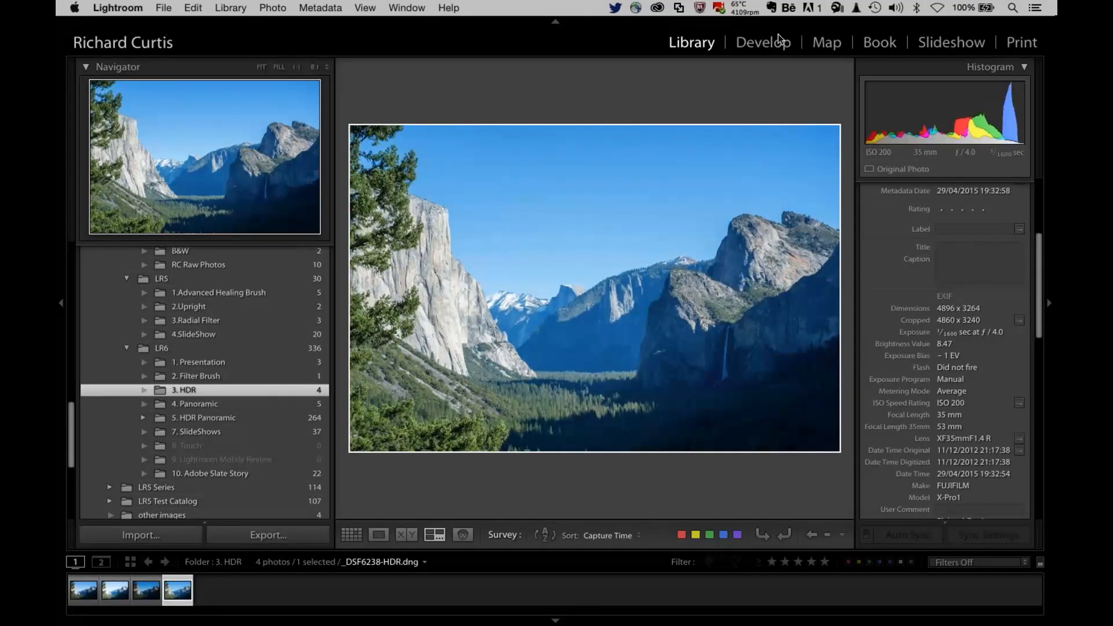
click(764, 42)
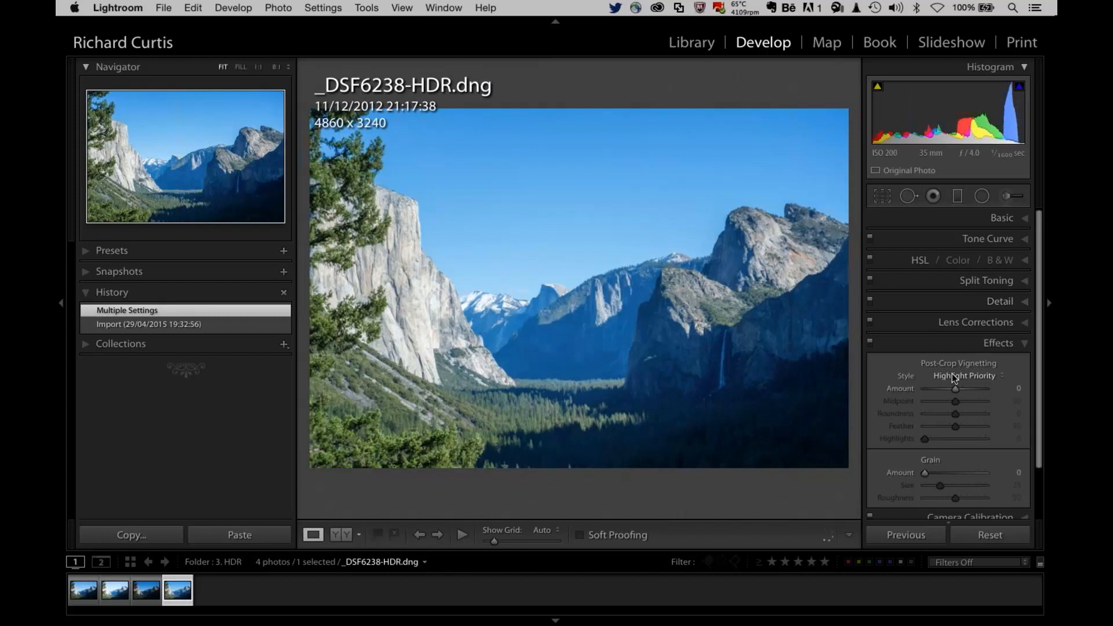
click(988, 218)
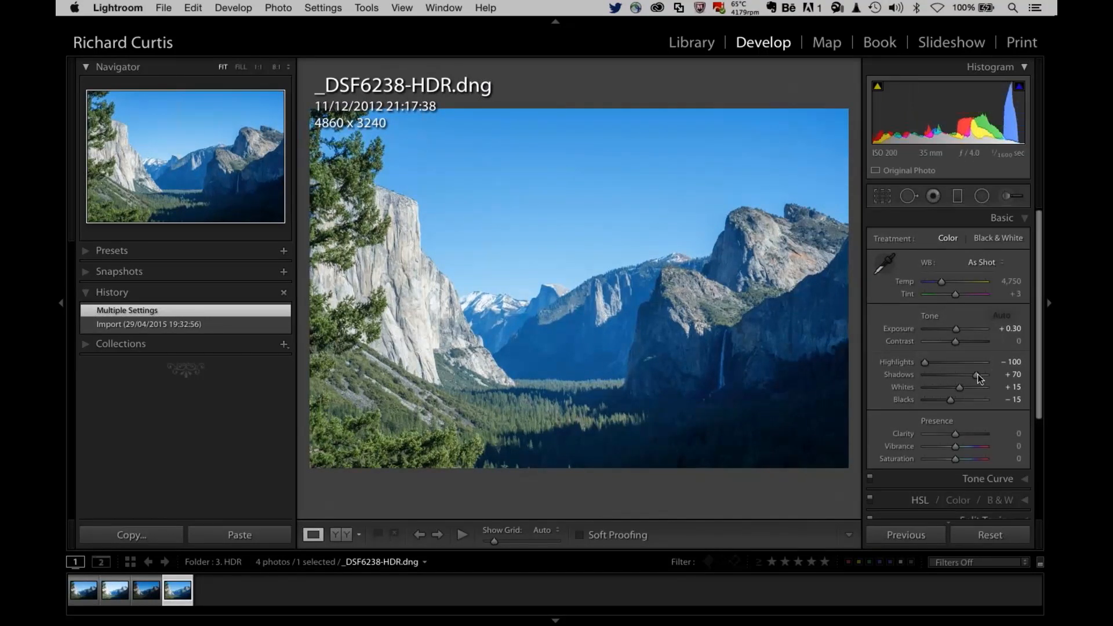
drag(976, 375, 984, 374)
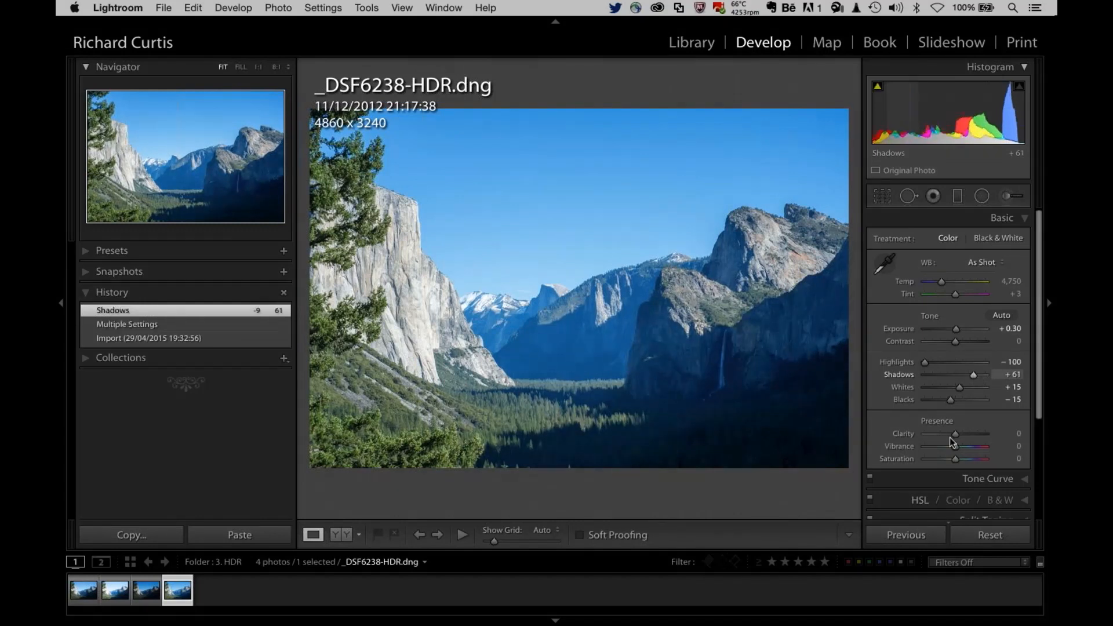
Step: Set the merged HDR photo's Clarity to +39 and its Blacks to -33
click(967, 434)
mouse_move(948, 401)
mouse_down()
mouse_move(938, 402)
mouse_move(947, 404)
mouse_up()
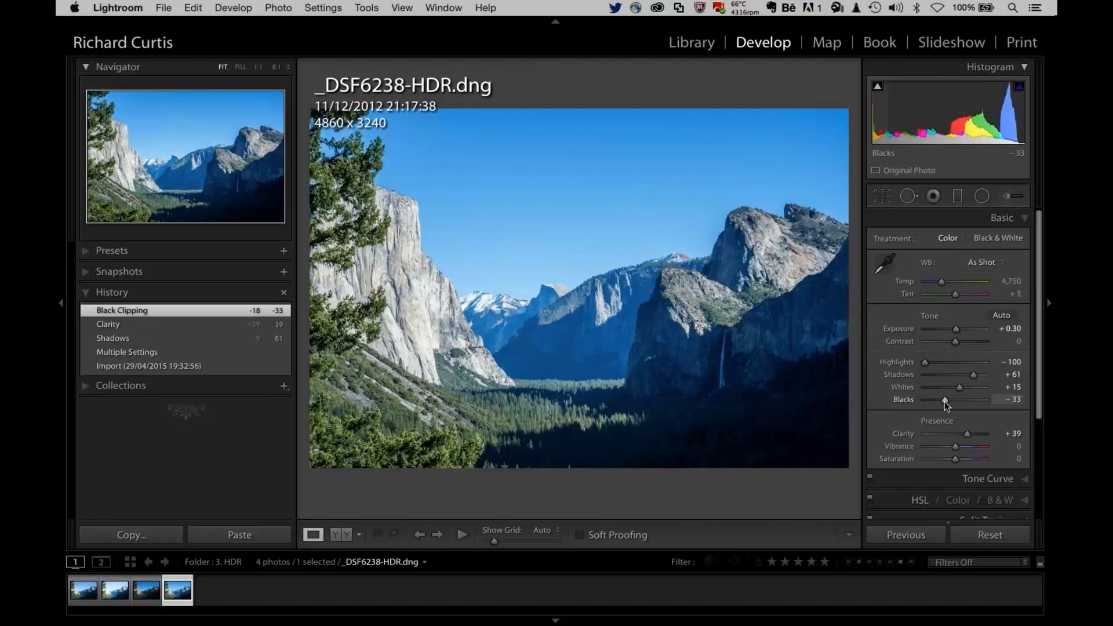
key(f)
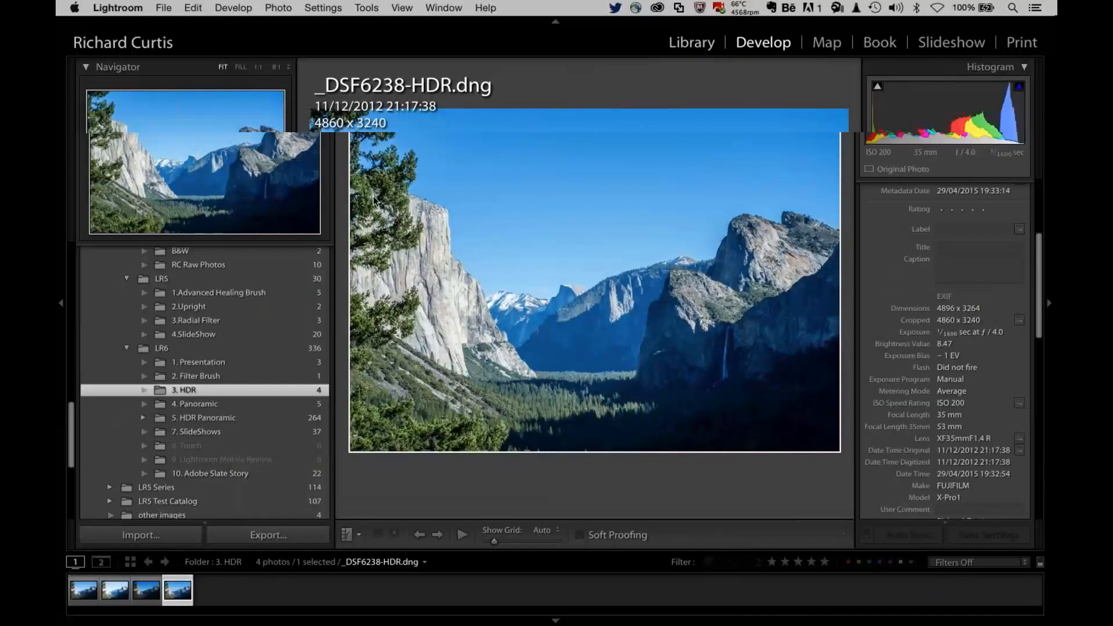
Step: Select the three misty landscape photos in the LR6 folder's 4. Panoramic subfolder and compare them in Survey view
key(e)
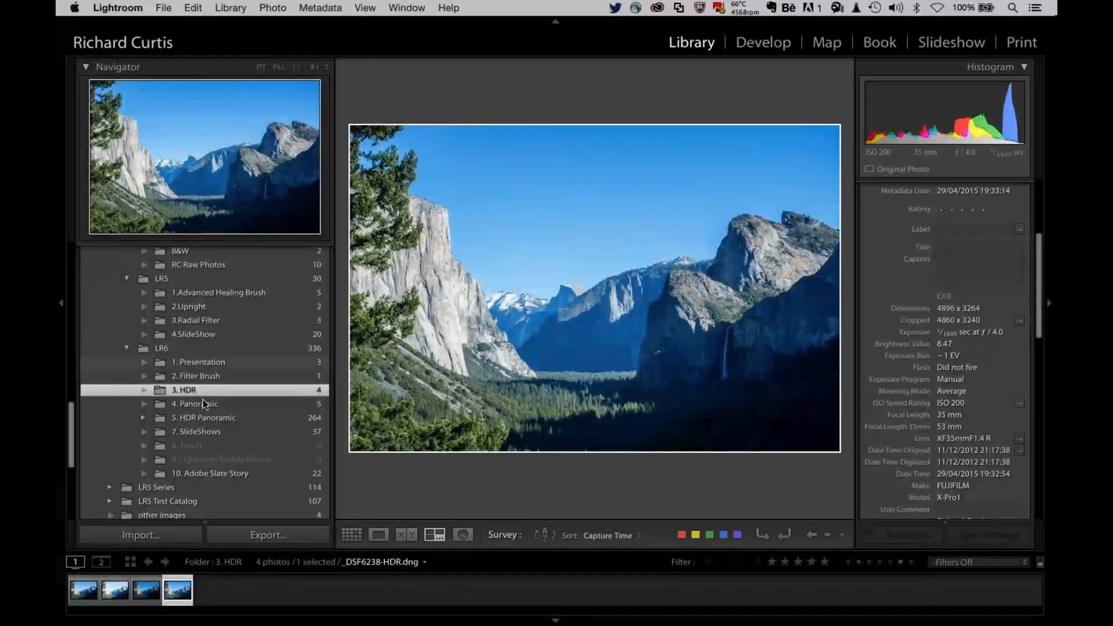
click(207, 403)
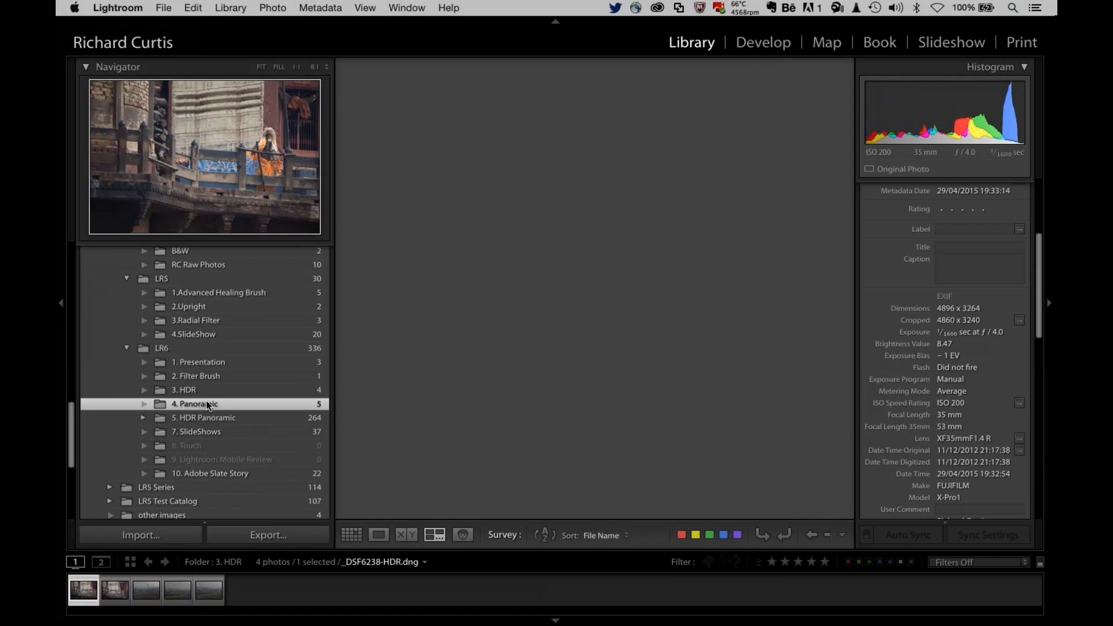
click(149, 590)
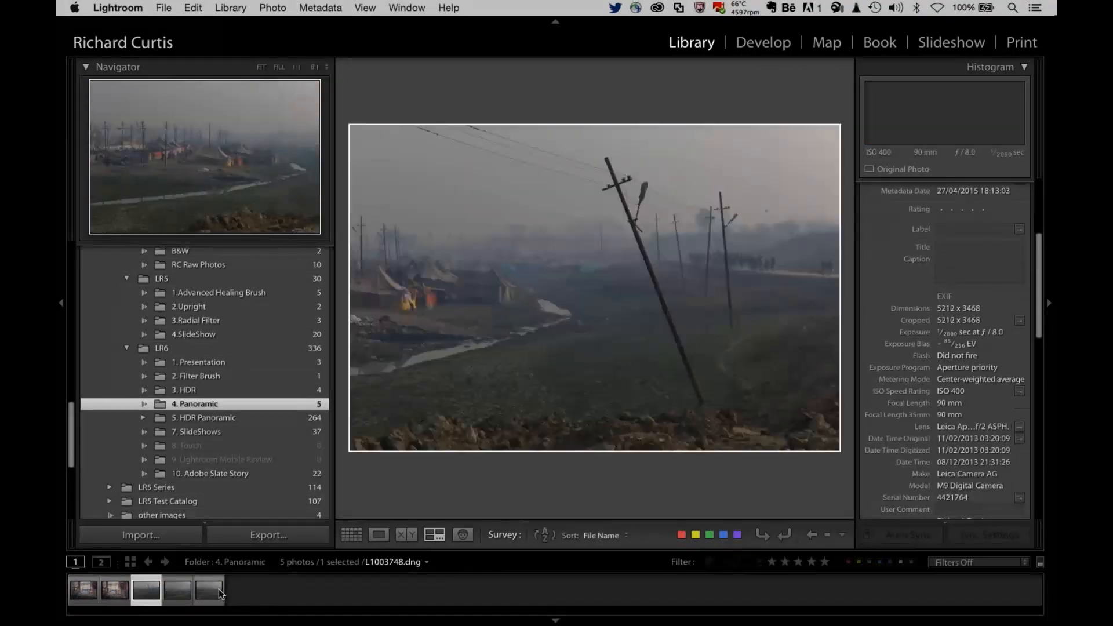
shift+click(218, 589)
click(434, 534)
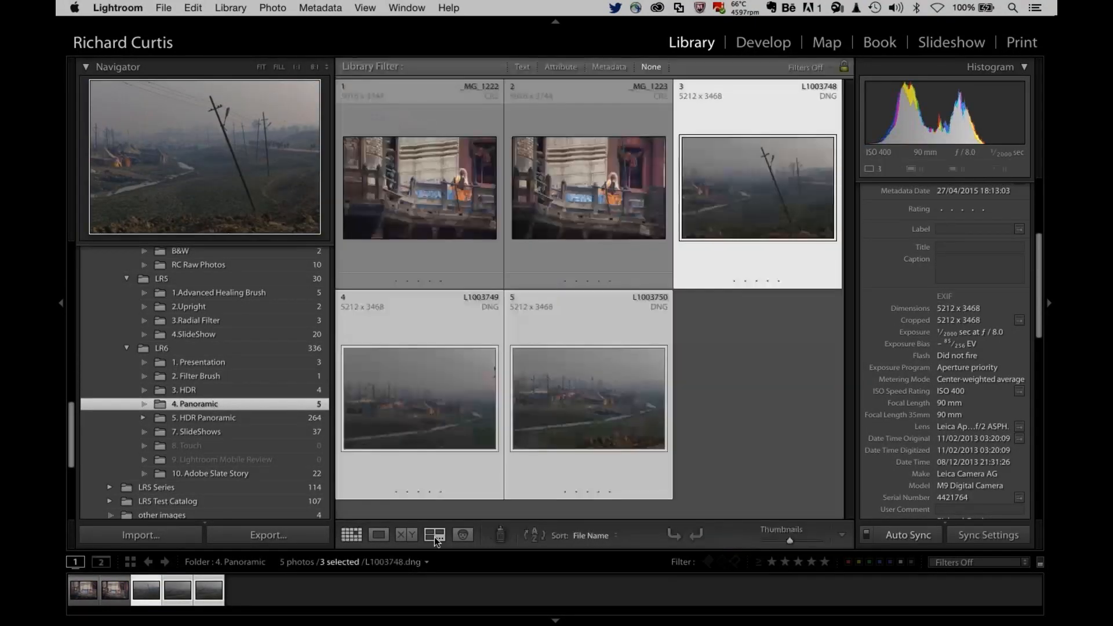
click(434, 536)
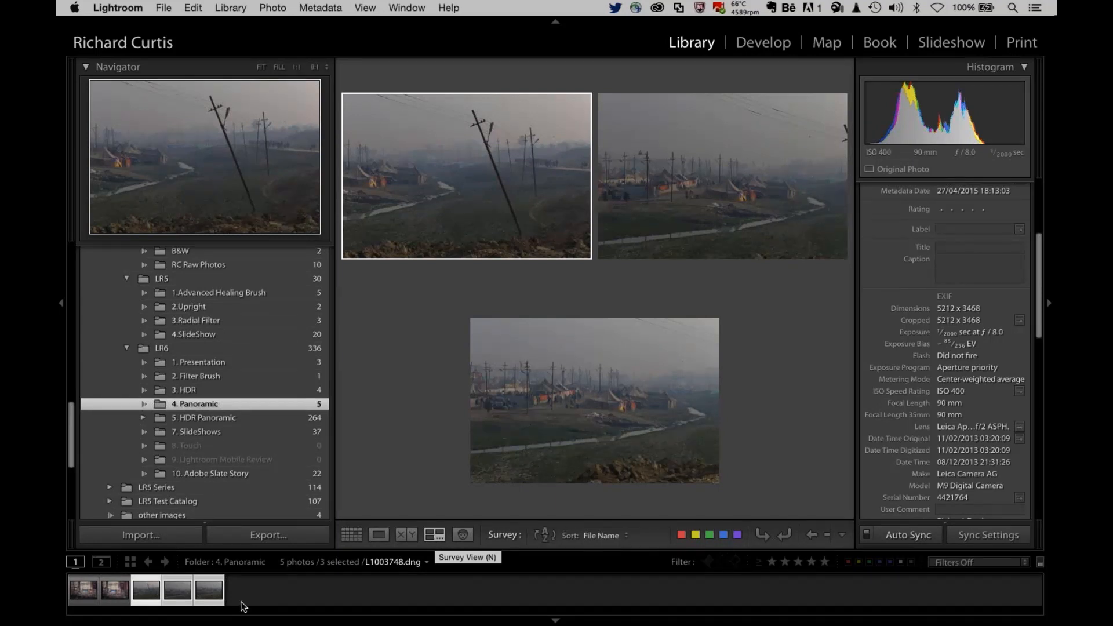
Step: Merge the three selected photos into a panorama with Auto Select Projection and Spherical, comparing the preview without Auto Crop before keeping it on
right_click(205, 591)
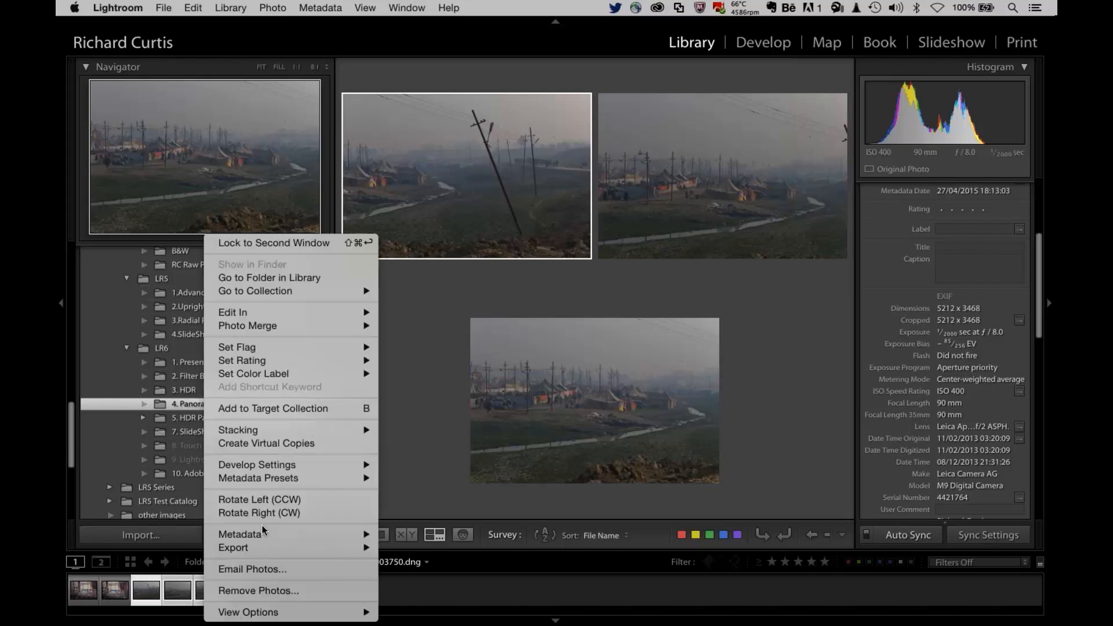
mouse_move(308, 325)
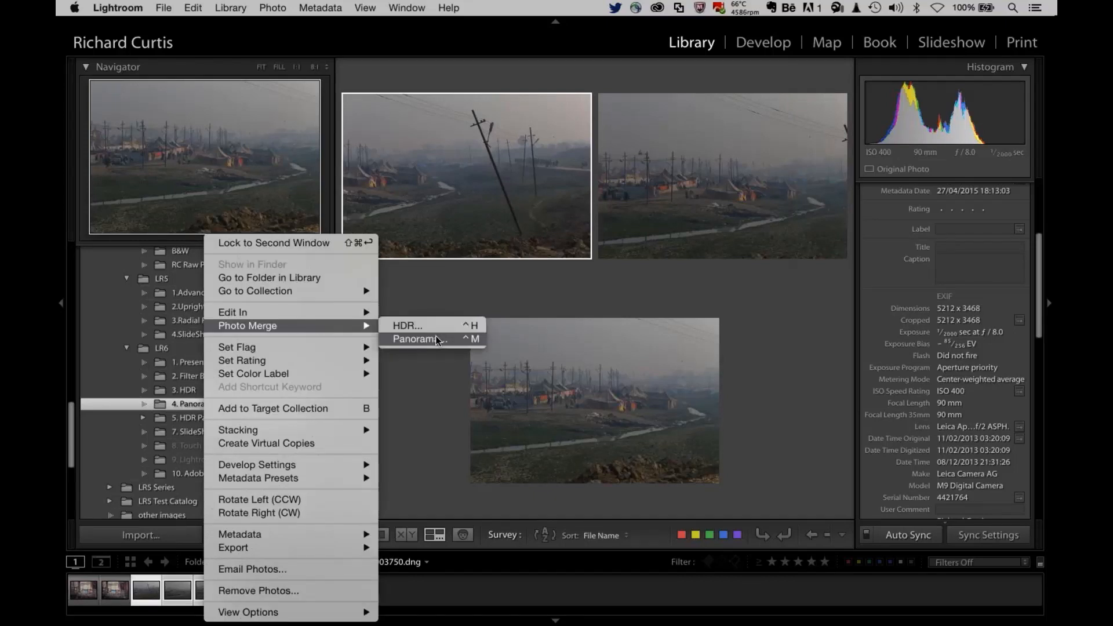
click(436, 340)
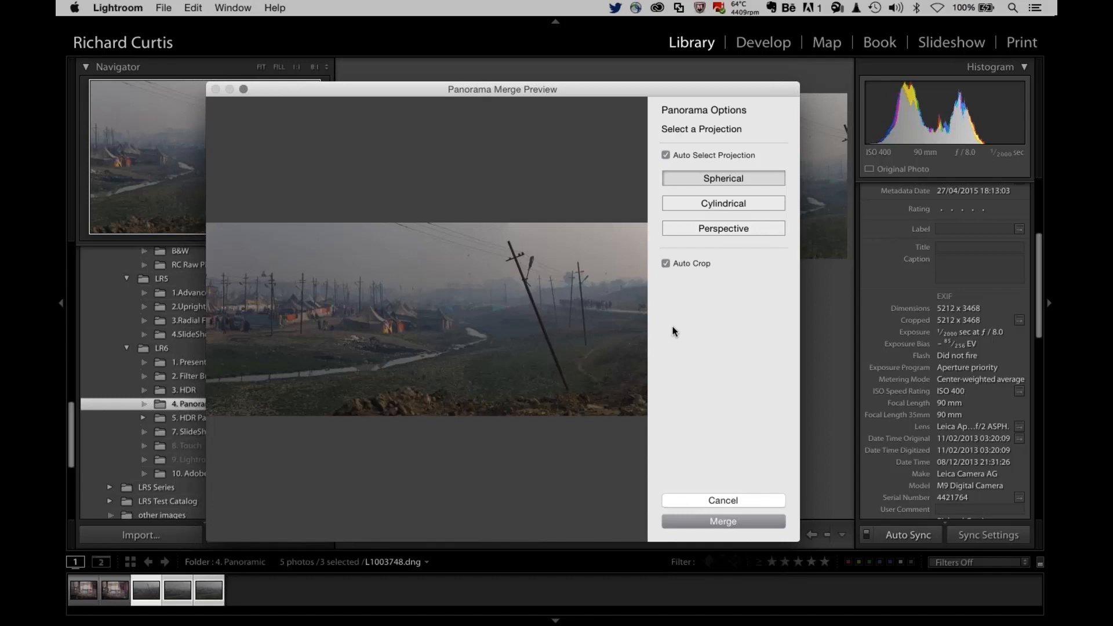
click(666, 264)
click(665, 264)
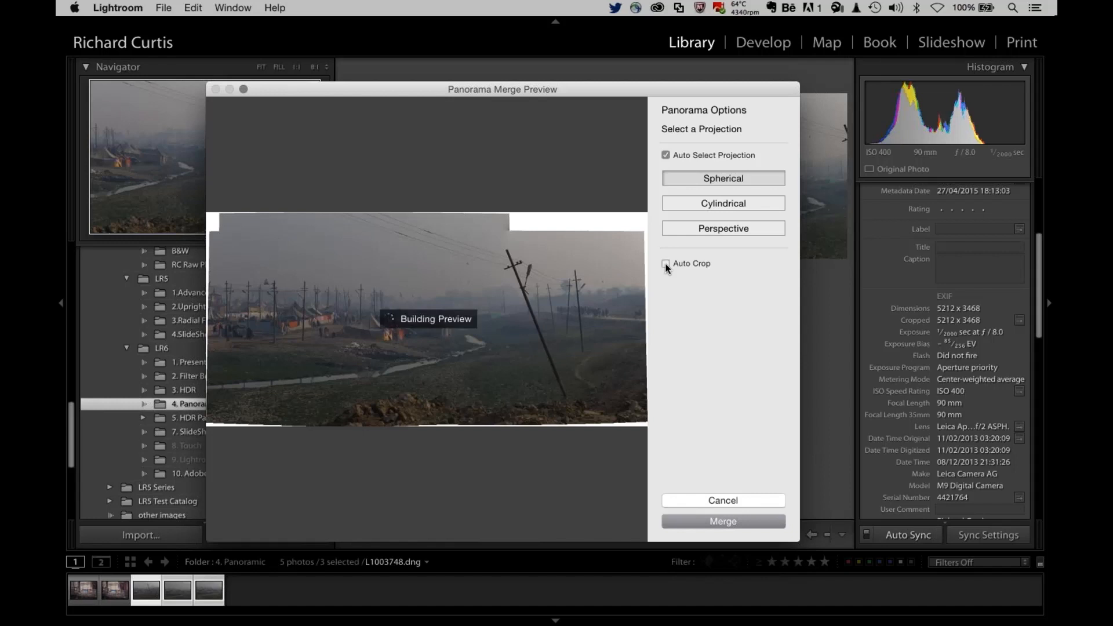
click(665, 265)
click(665, 265)
click(665, 264)
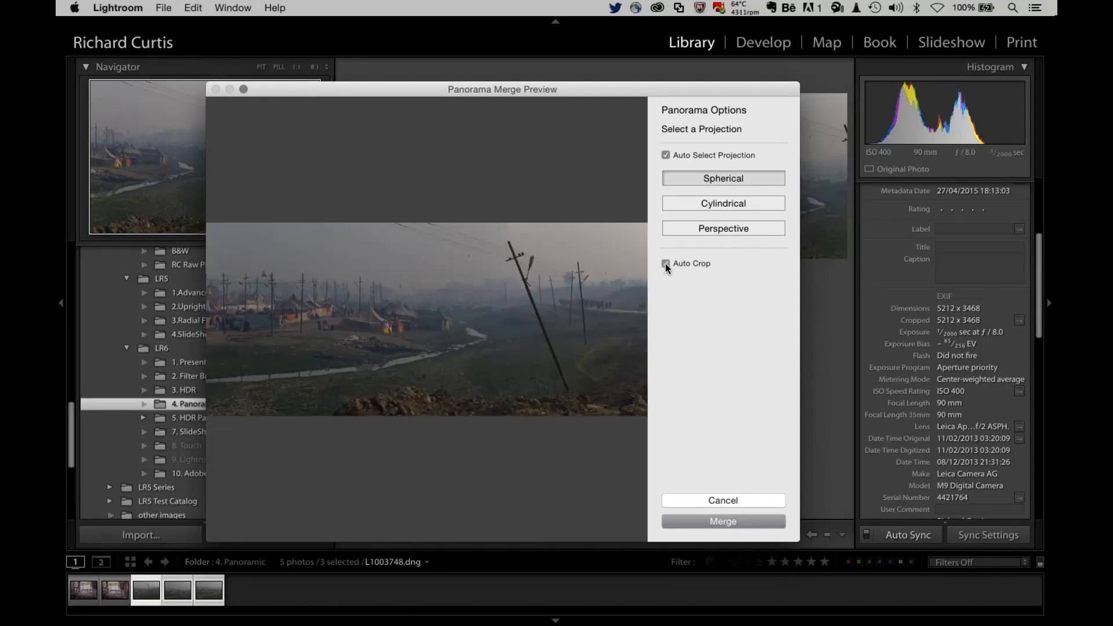
click(712, 521)
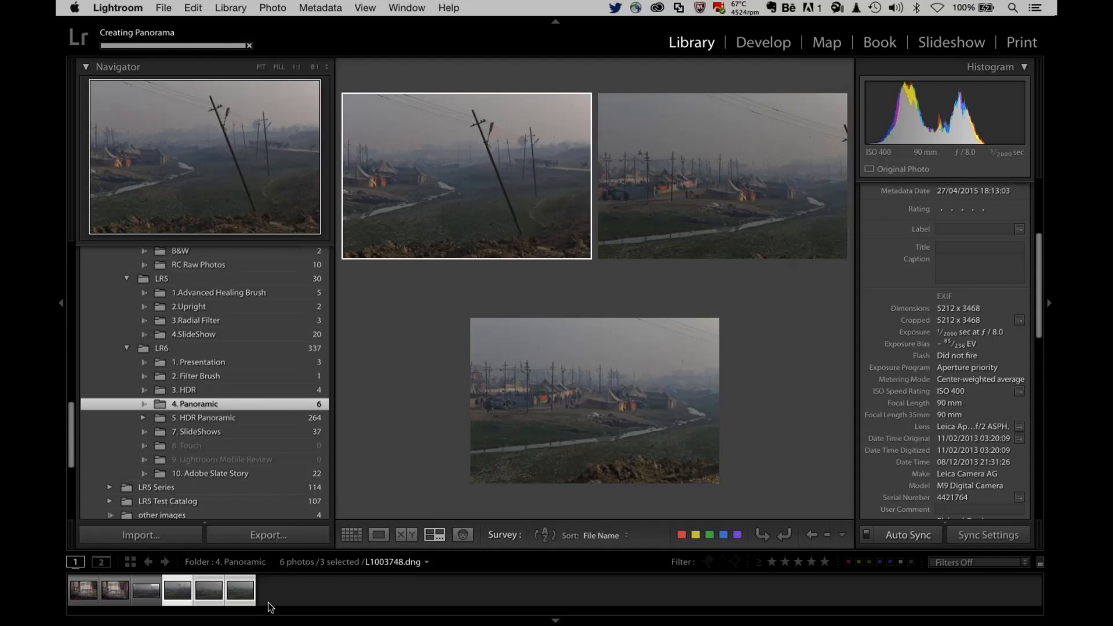
Step: In Develop, set the merged panorama's Highlights to -89, Shadows to +81, Whites to +30 and Blacks to -54, and increase its Clarity
click(145, 590)
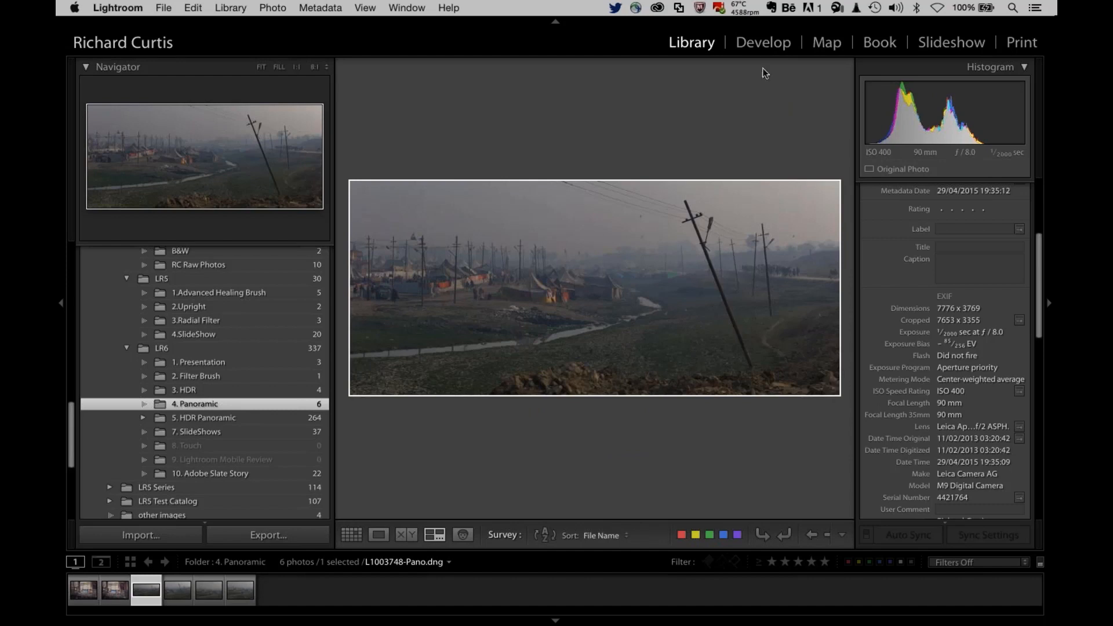
key(d)
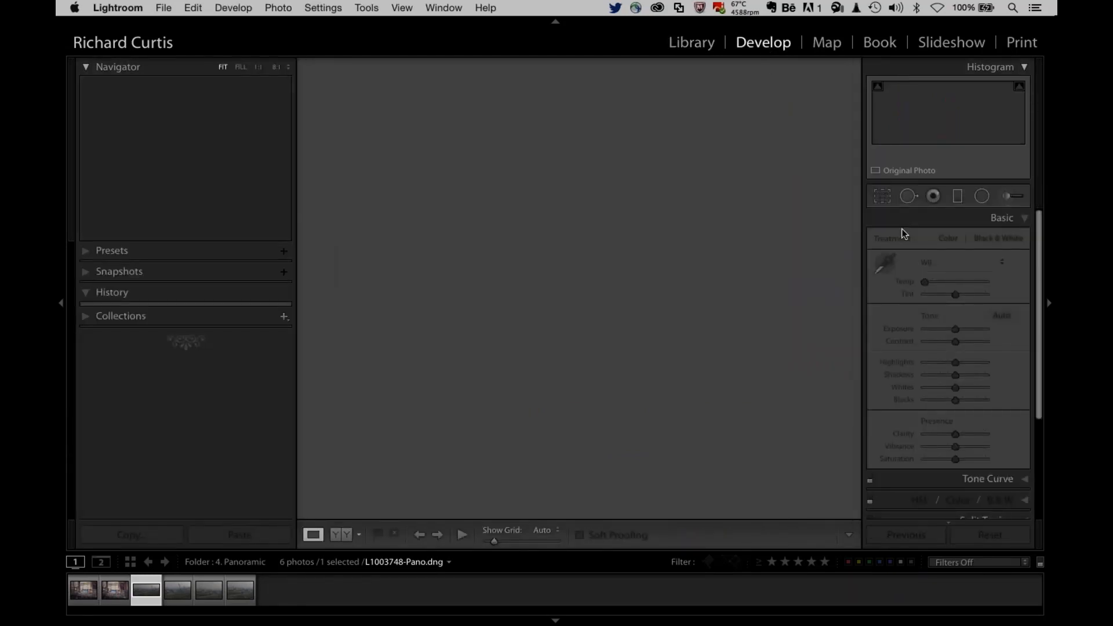
click(929, 363)
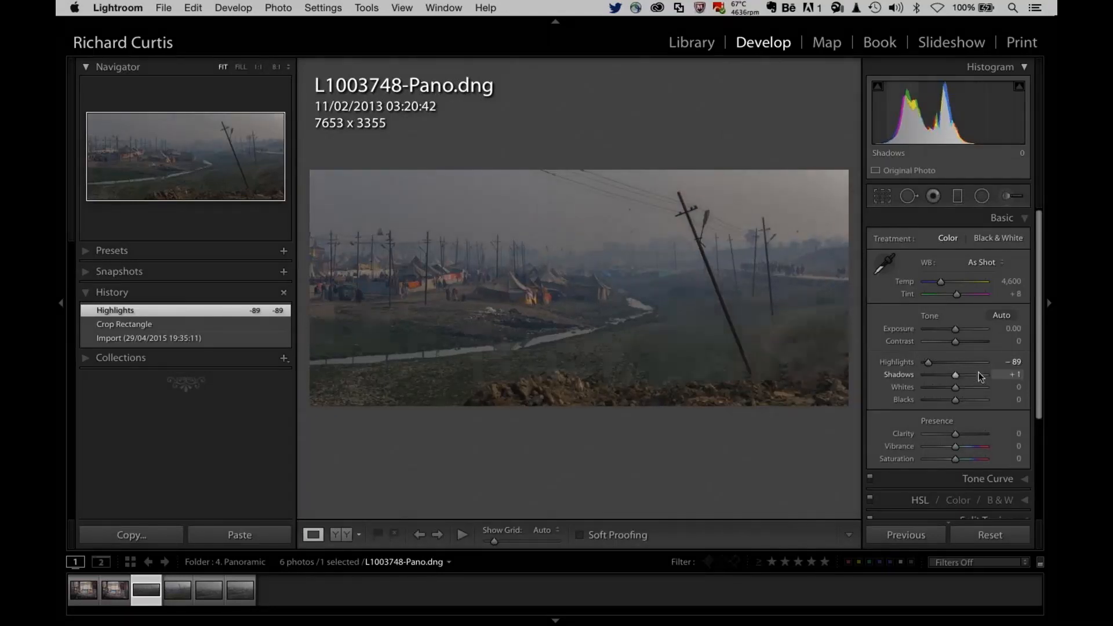
click(979, 375)
drag(956, 387, 944, 400)
click(956, 433)
click(968, 433)
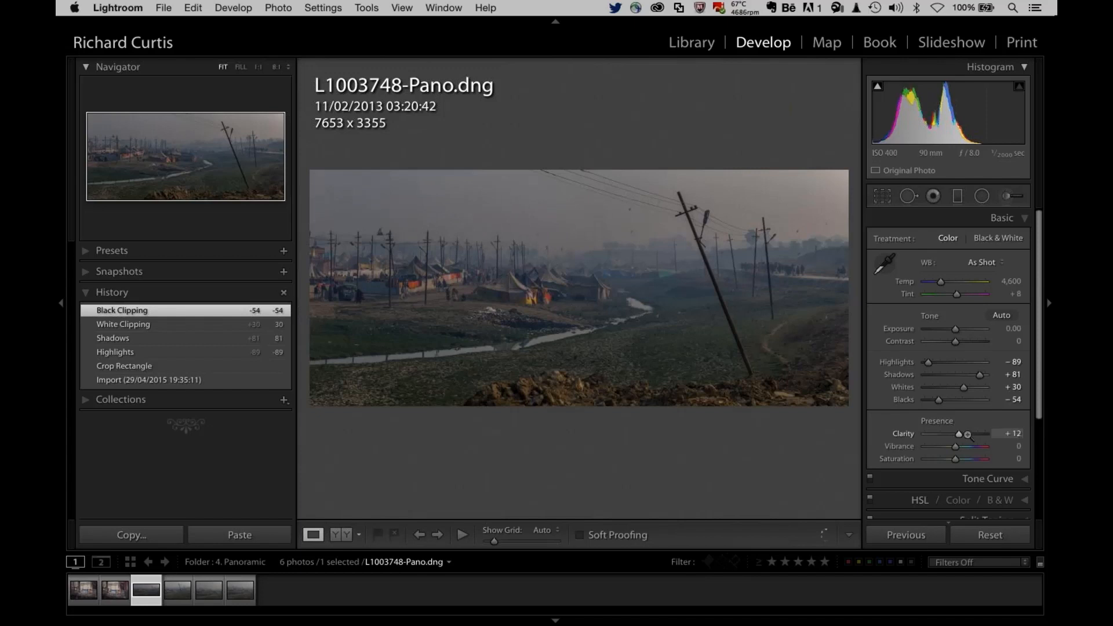
Step: Return to the Library and open the HDR Pano 13 folder inside 5. HDR Panoramic
click(691, 48)
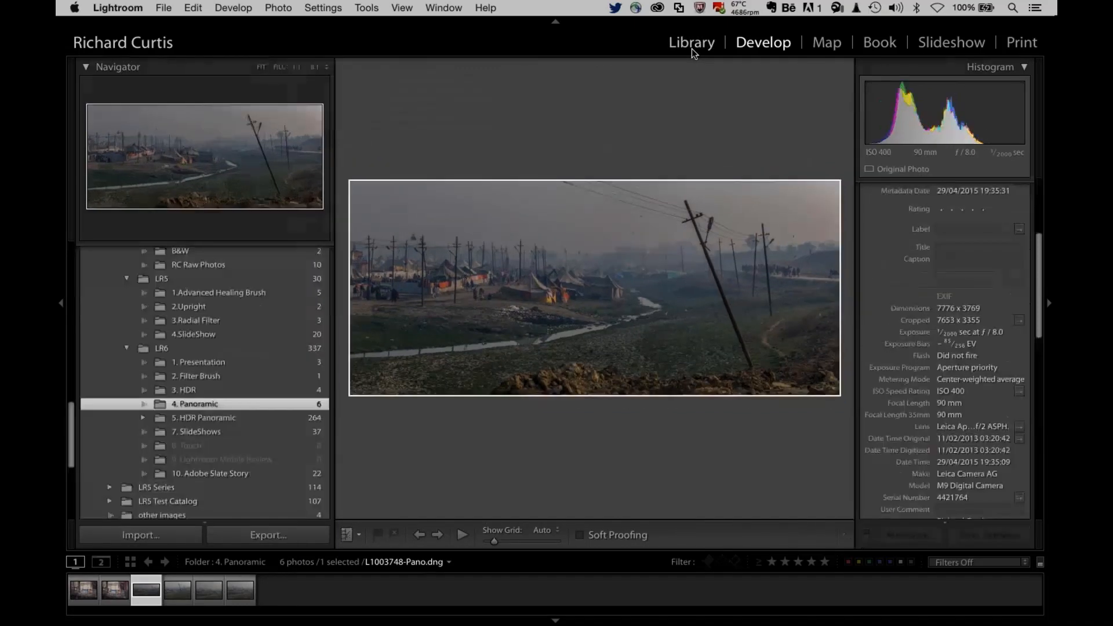
right_click(195, 419)
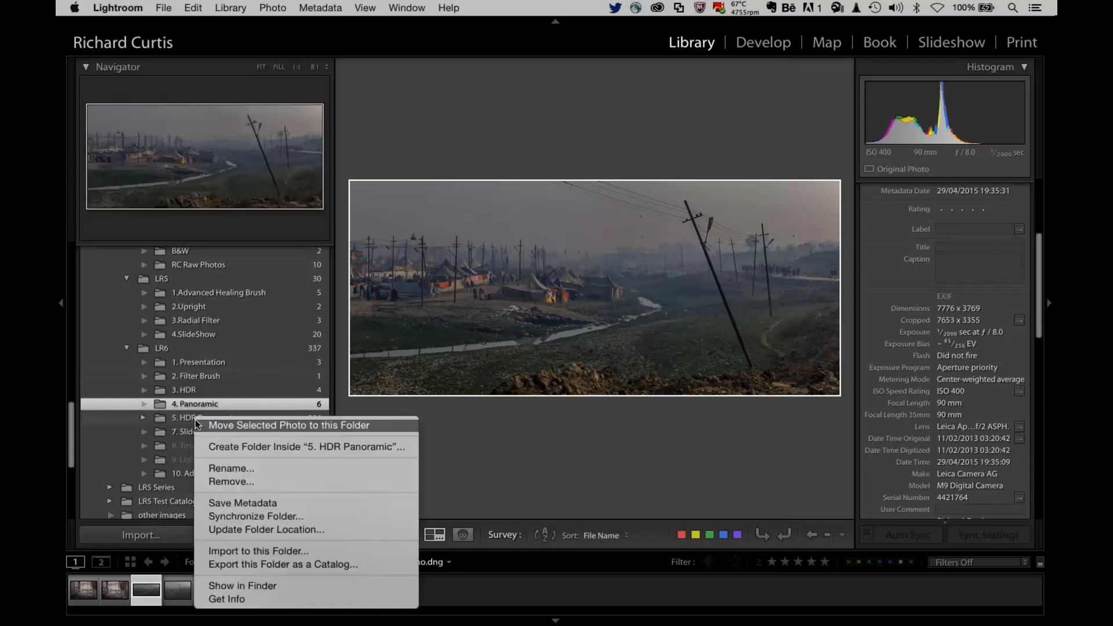
click(194, 419)
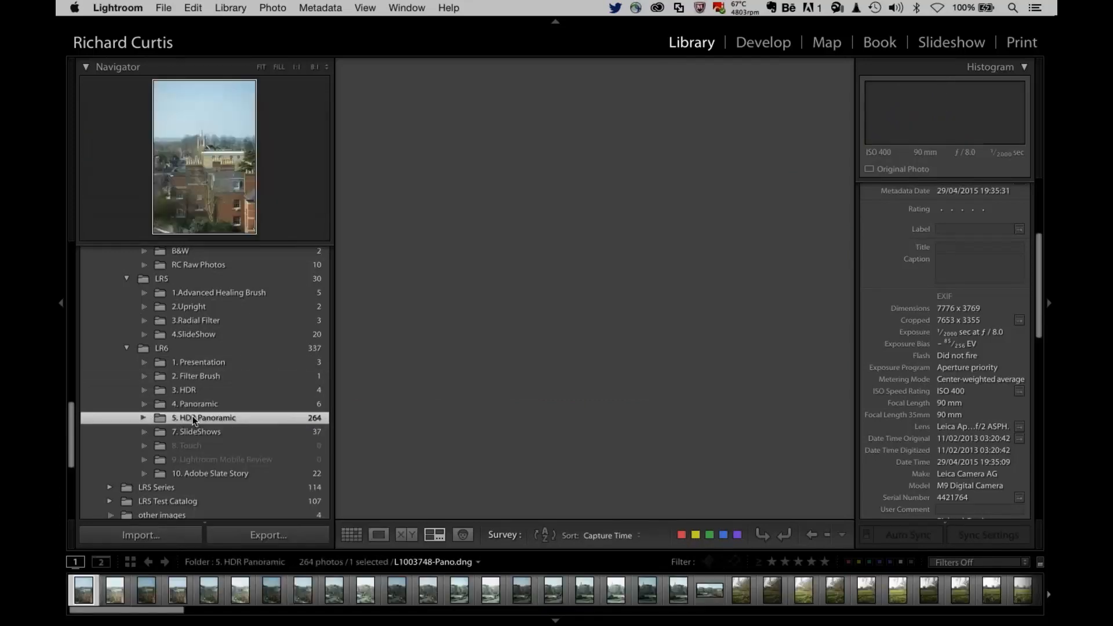
click(144, 418)
scroll(184, 429, down, 3)
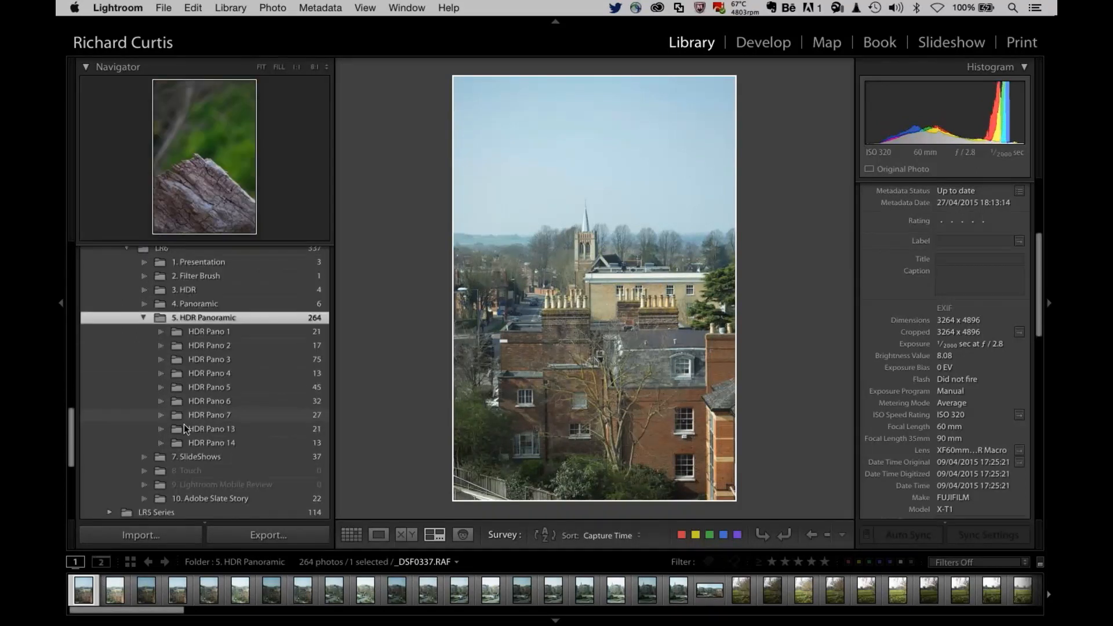
click(184, 429)
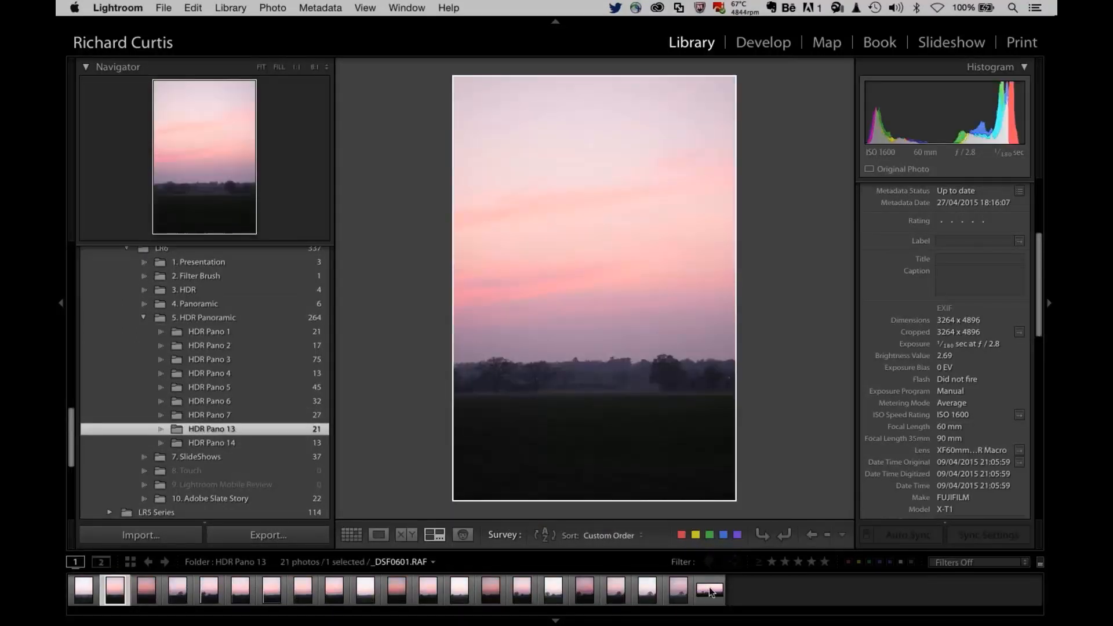
Step: Delete the existing merged panorama _DSF0613-HDR-Pano.dng in HDR Pano 13 from disk
click(709, 587)
key(Delete)
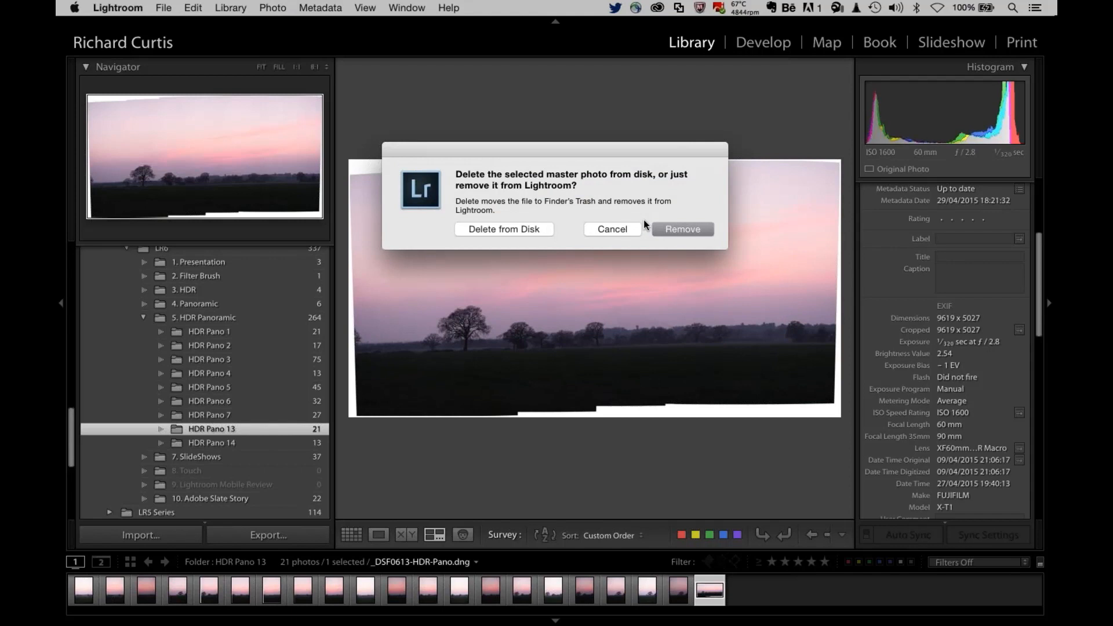
click(507, 227)
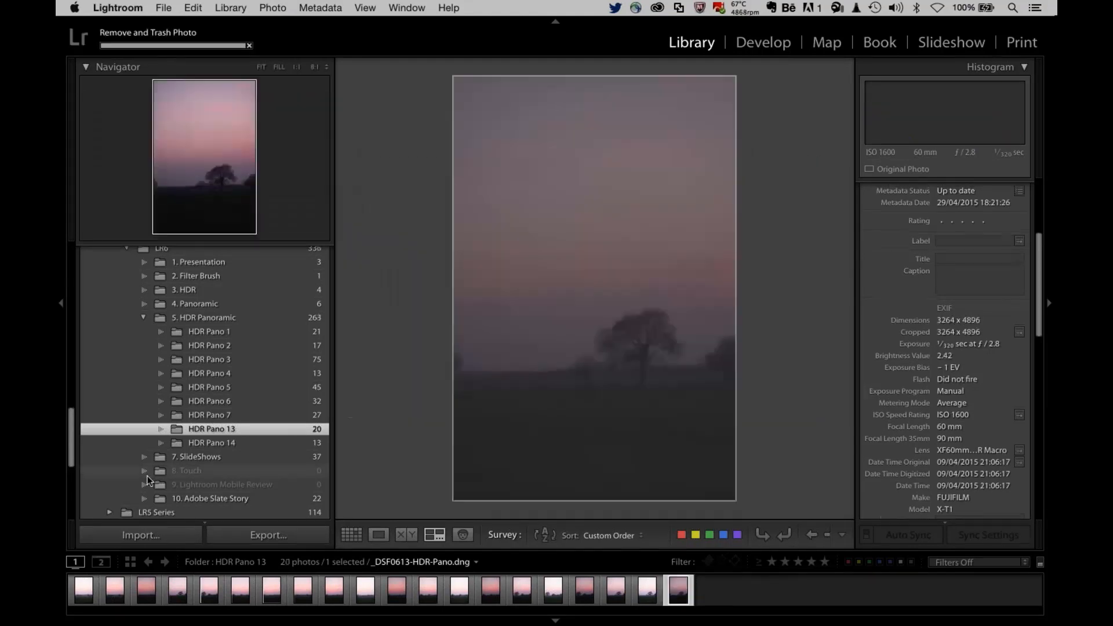
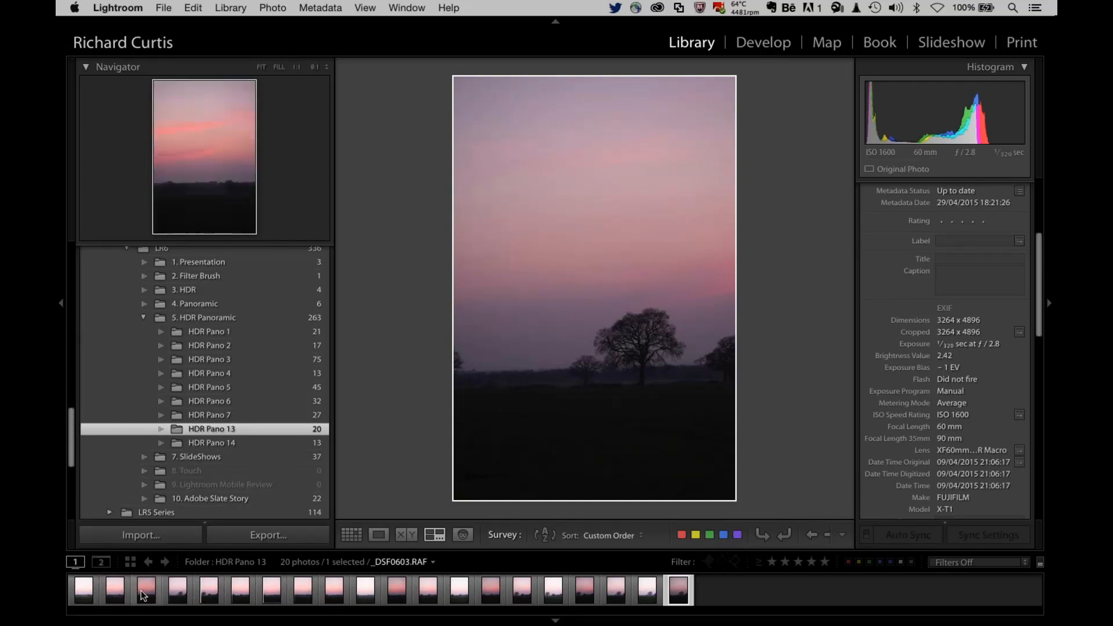
Step: Look through the five merged HDR sunset frames, _DSF0613-HDR.dng through _DSF0601-HDR.dng, and select them all
click(177, 597)
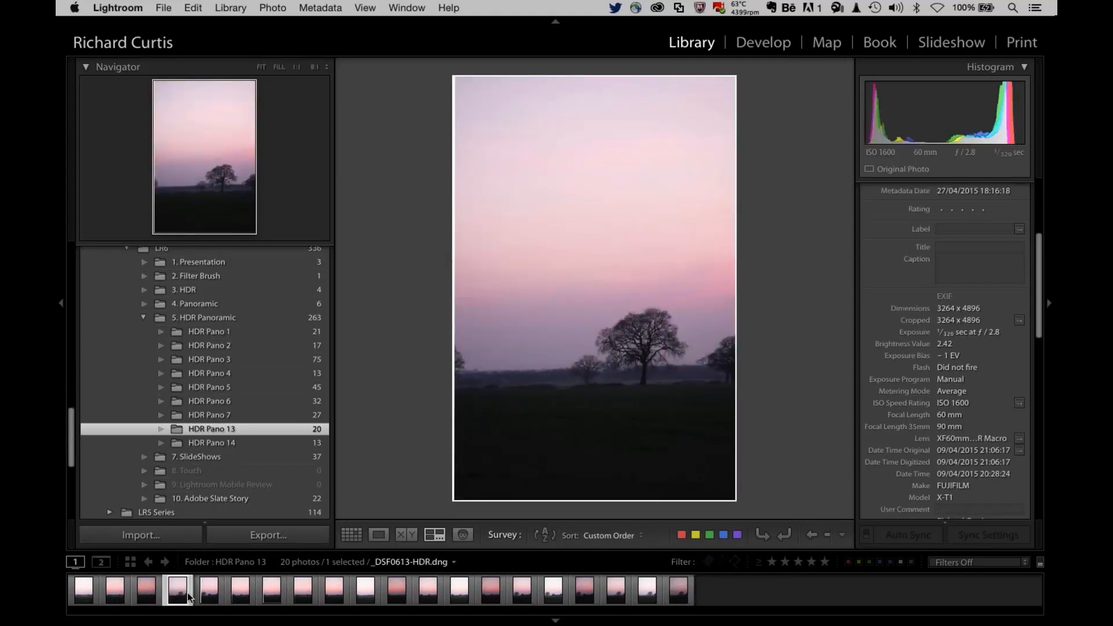
click(207, 596)
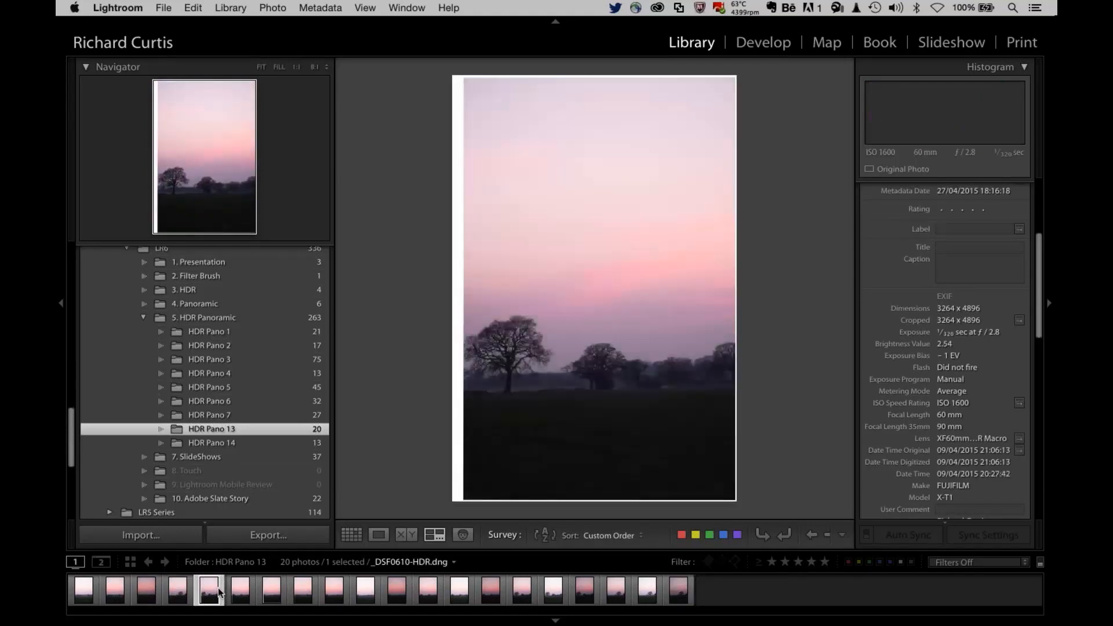
click(237, 591)
click(266, 590)
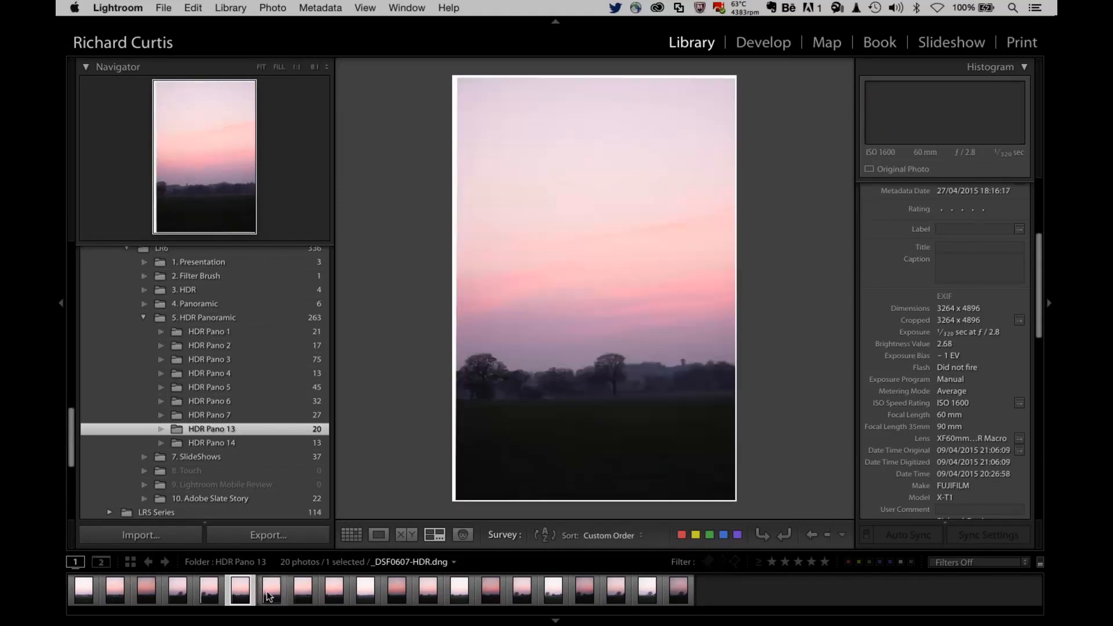
click(302, 591)
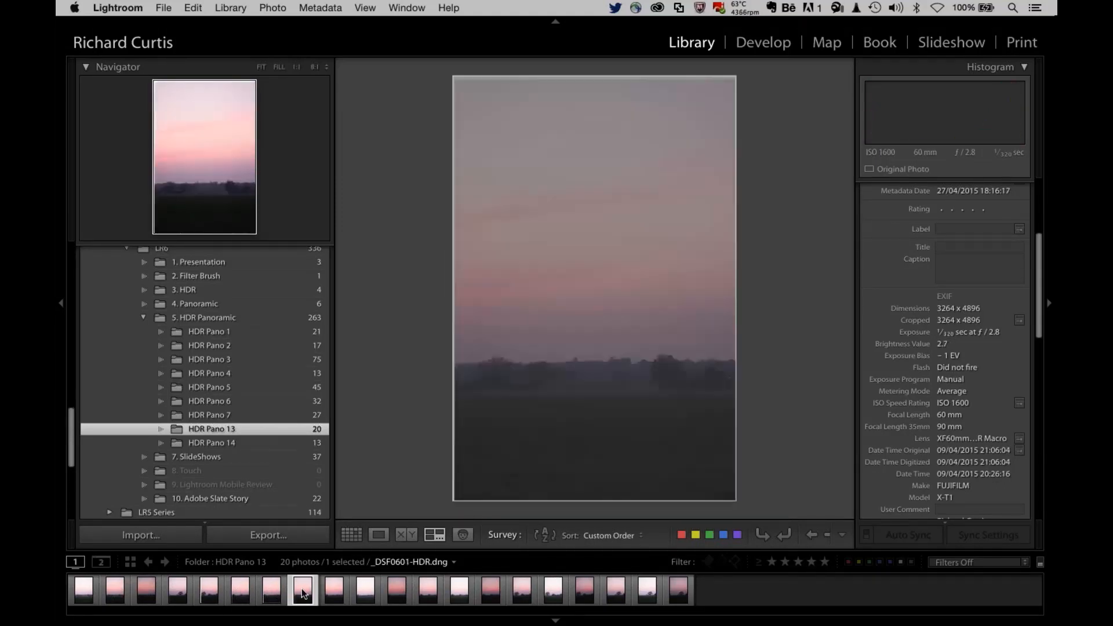
shift+click(196, 593)
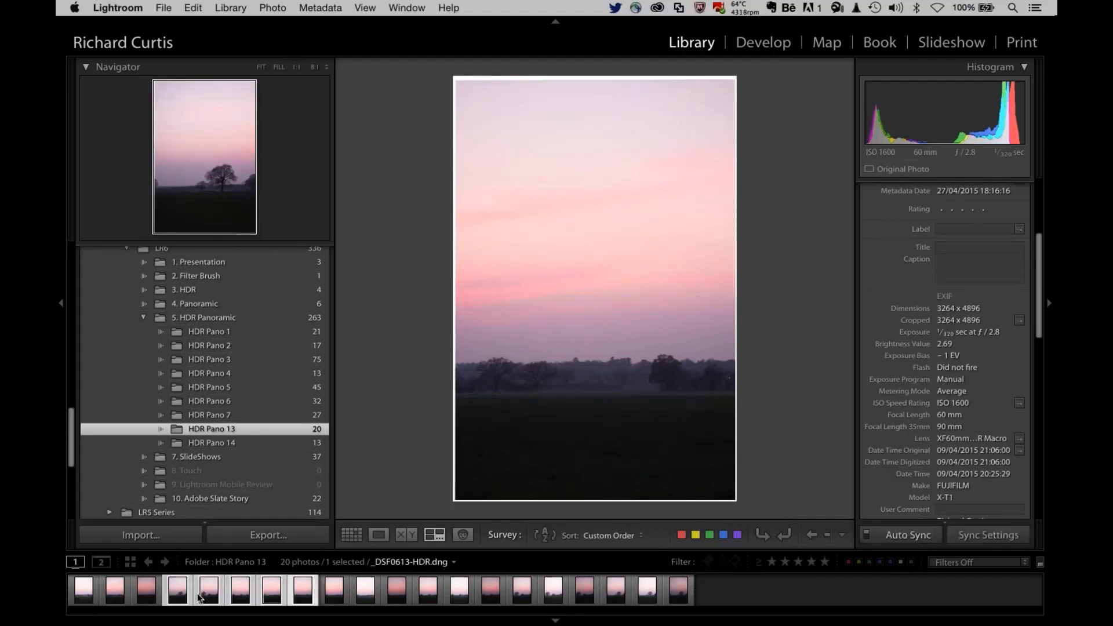
Step: Merge the five selected HDR photos into a panorama with Auto Select Projection, Spherical projection and Auto Crop on
right_click(199, 598)
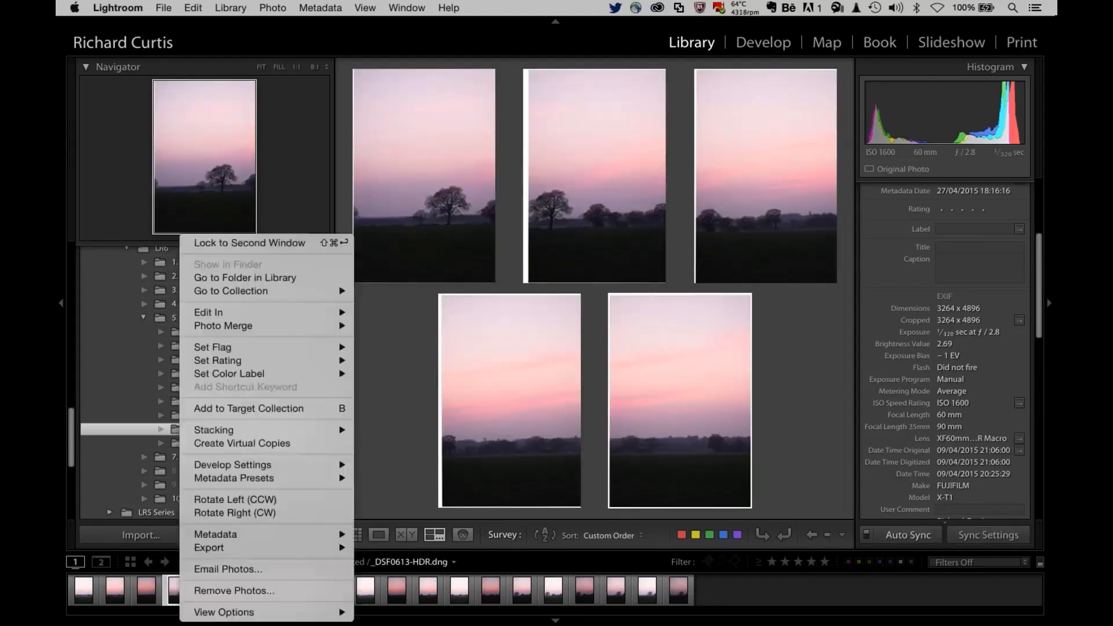
mouse_move(259, 322)
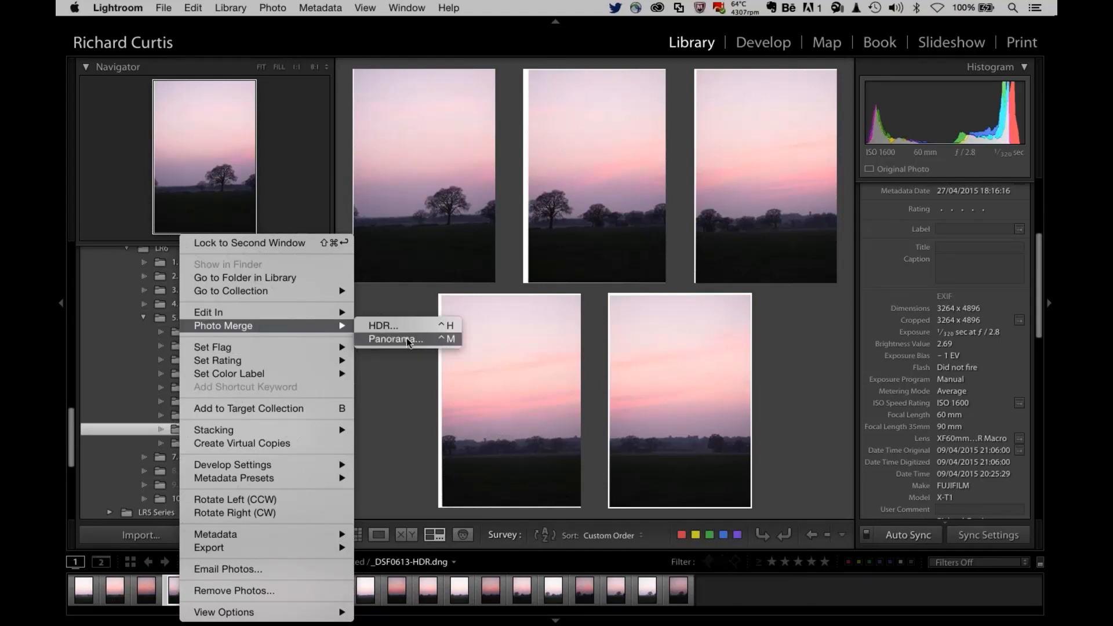
click(407, 341)
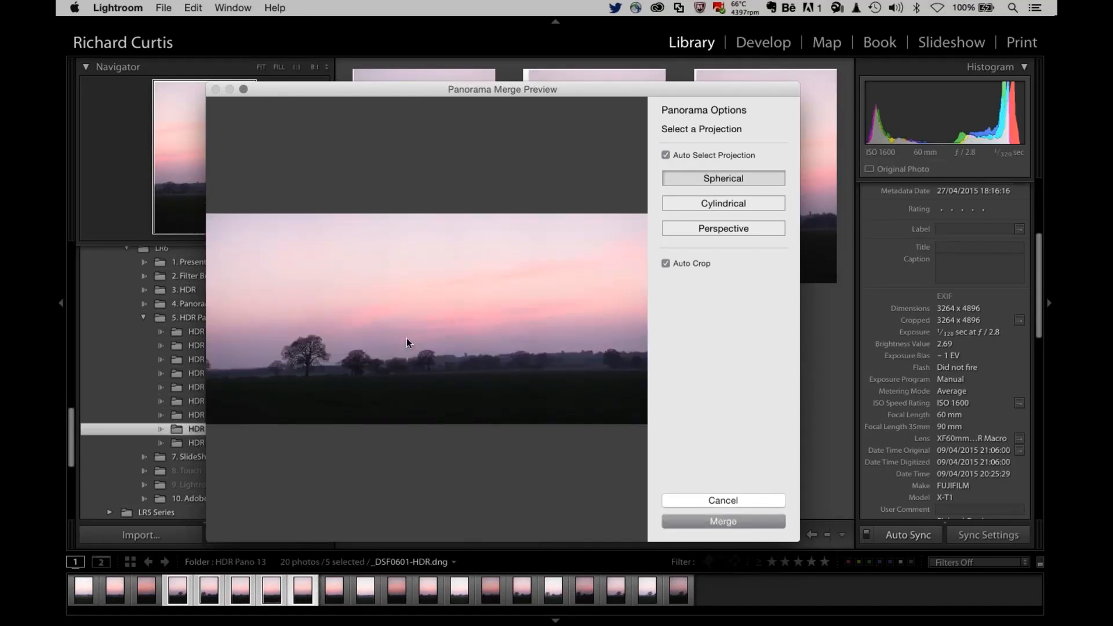
click(723, 521)
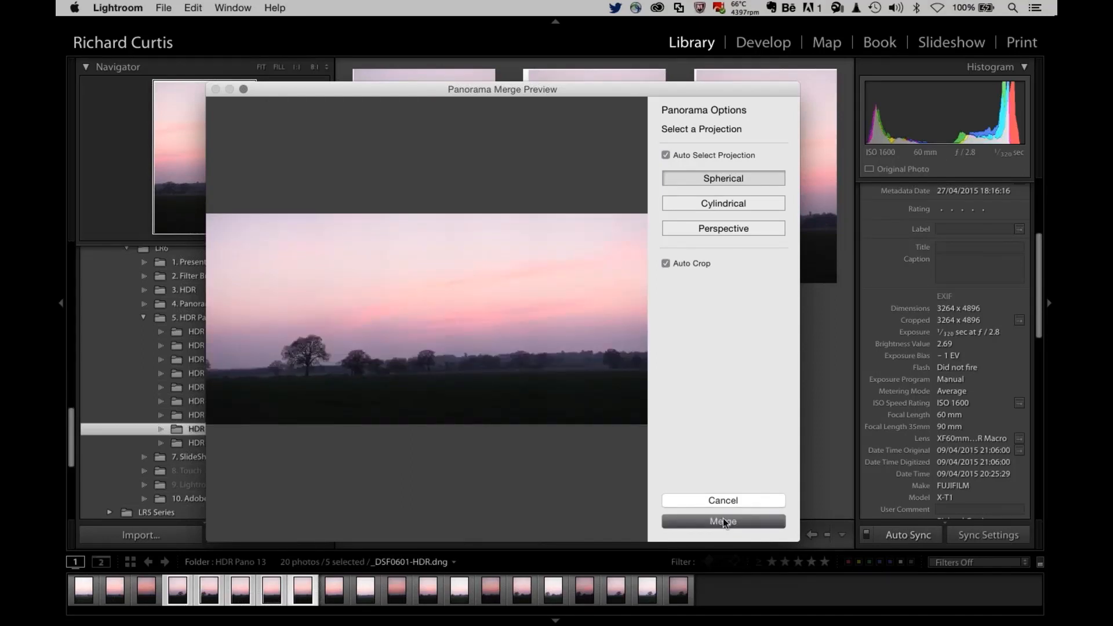
click(723, 520)
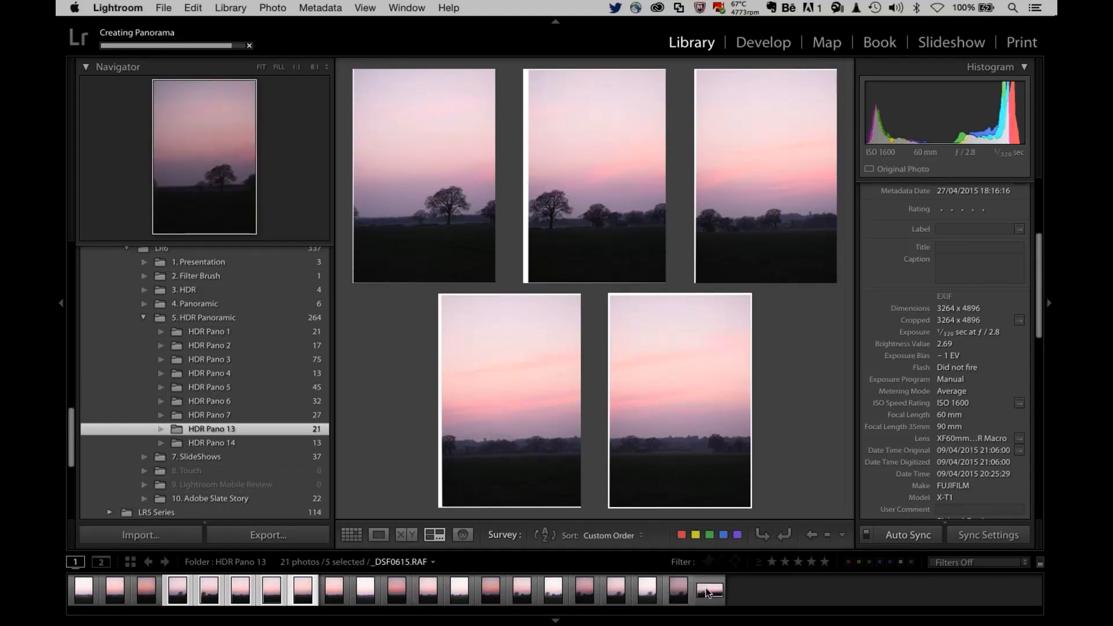
Step: Show the merged panorama _DSF0601-HDR-Pano-2.dng in Loupe view and open it in Develop
click(705, 587)
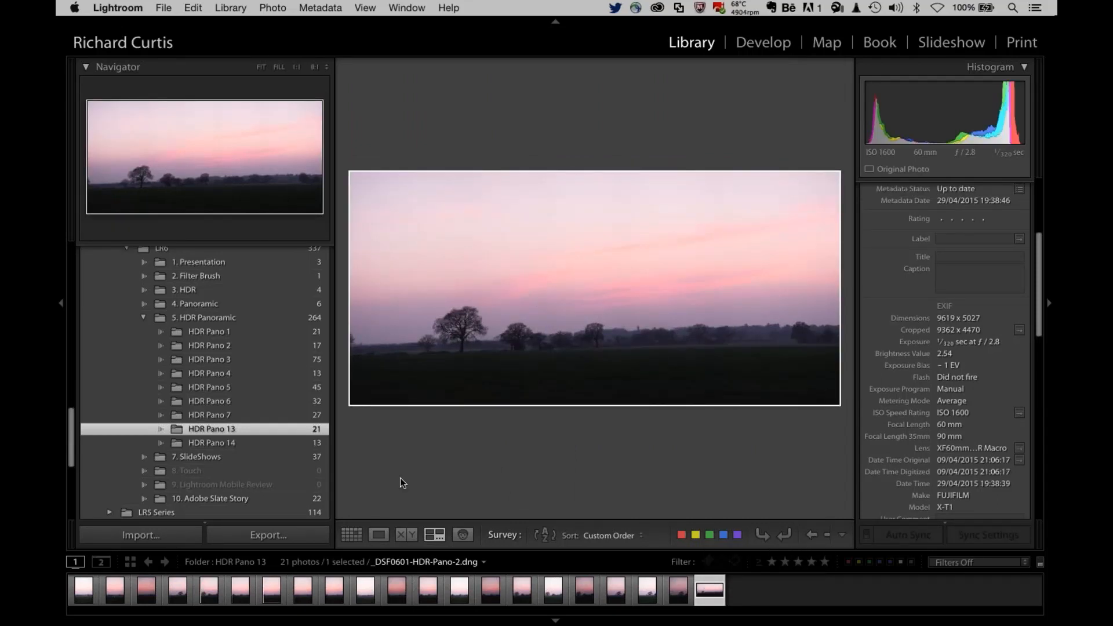
click(378, 533)
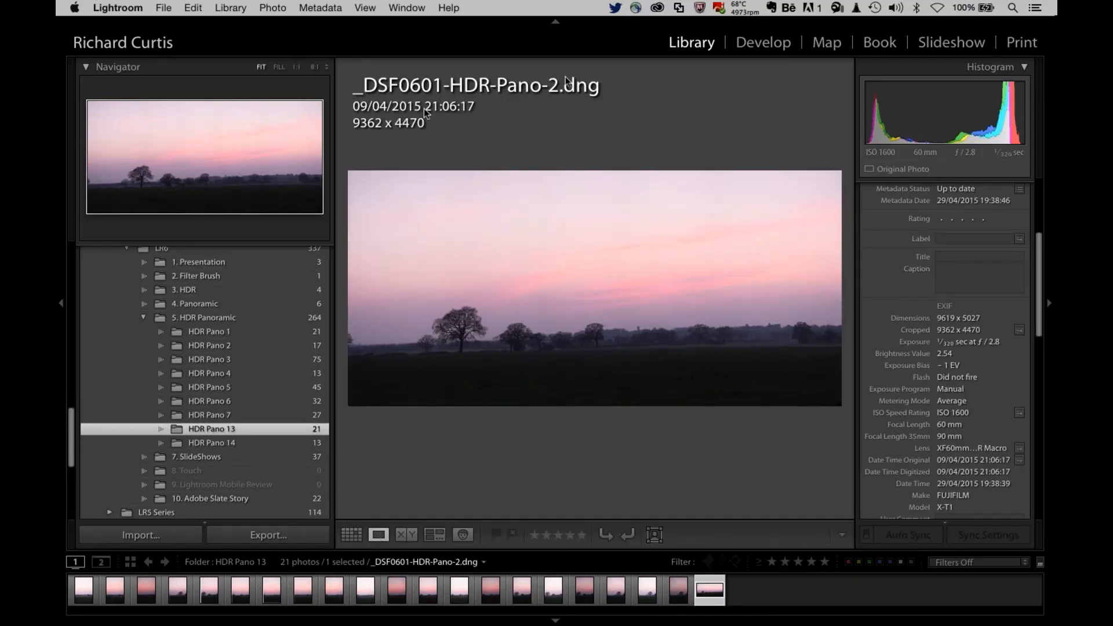
click(762, 44)
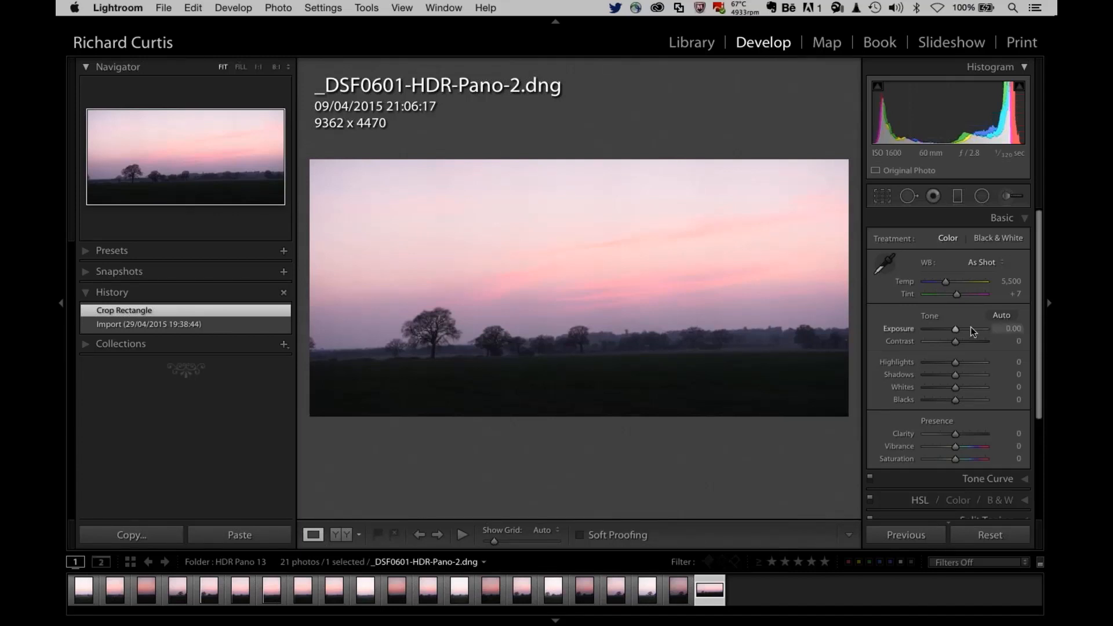
Step: Tone the panorama with Highlights -82, Shadows +61, Whites +40, Blacks -54 and Clarity +29
drag(961, 356, 935, 360)
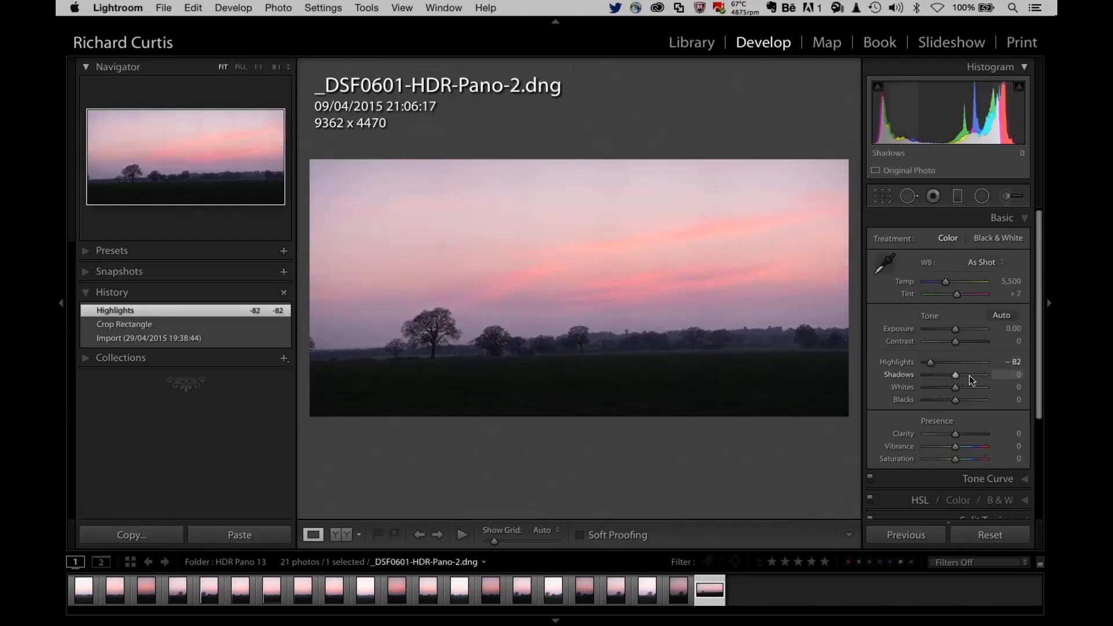
click(973, 375)
drag(958, 388, 935, 399)
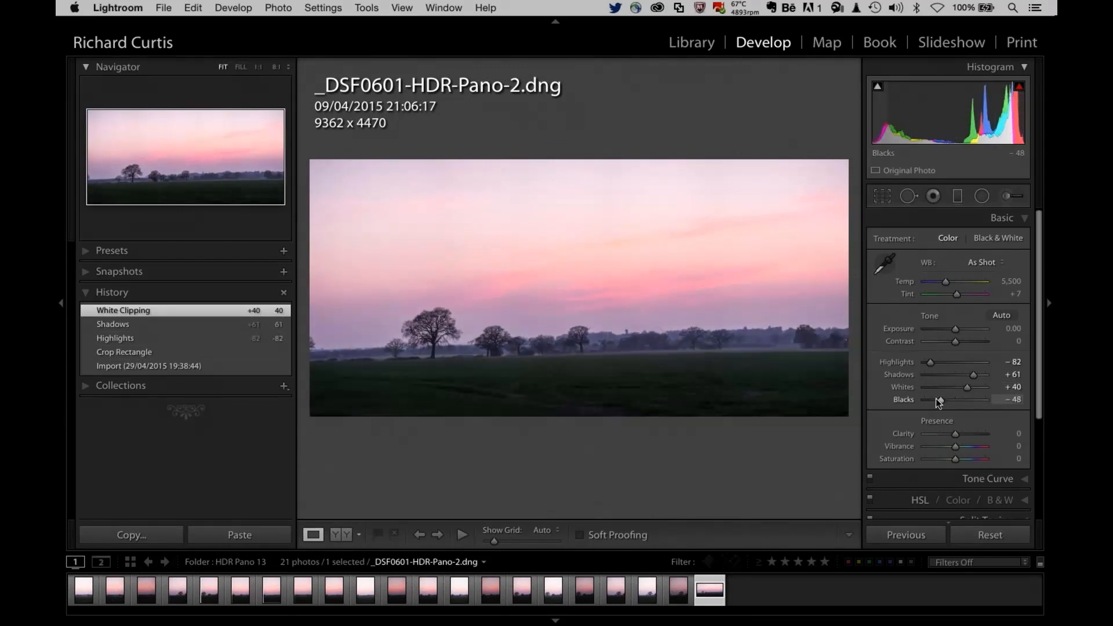
click(962, 432)
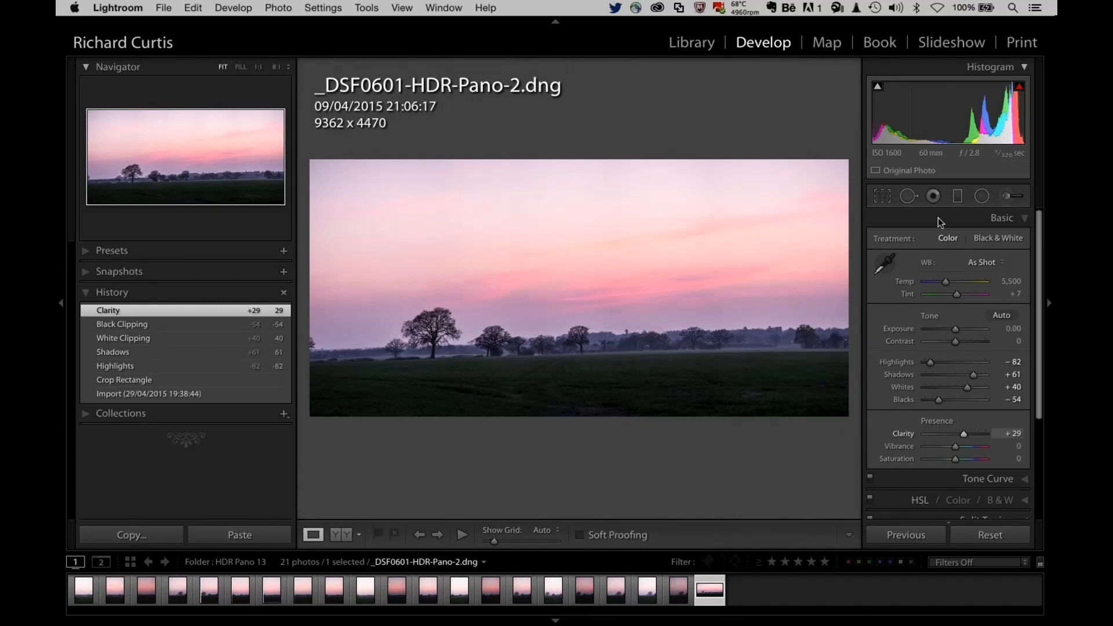
Step: With the crop overlay active, enable lens profile corrections and apply the Auto Upright correction to the panorama
click(880, 197)
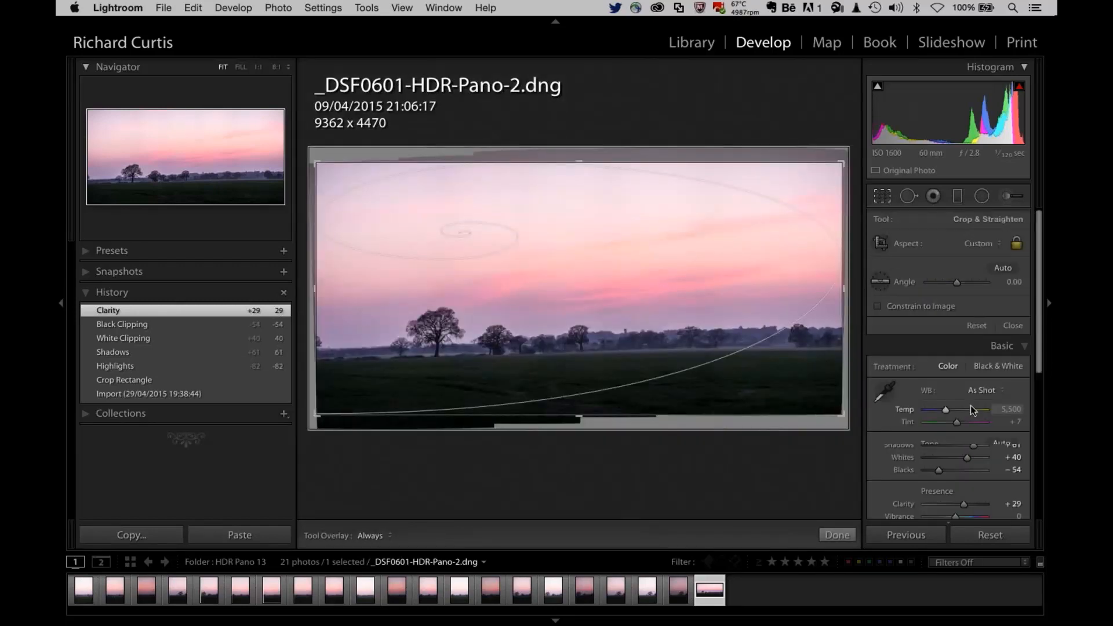
scroll(971, 405, down, 5)
click(1005, 418)
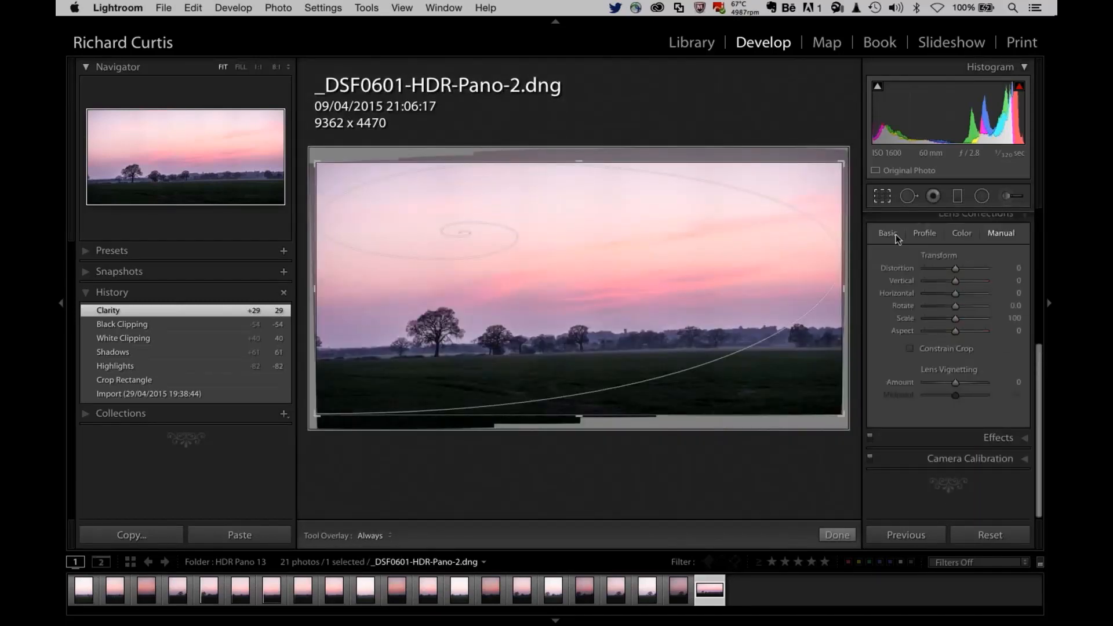
click(878, 258)
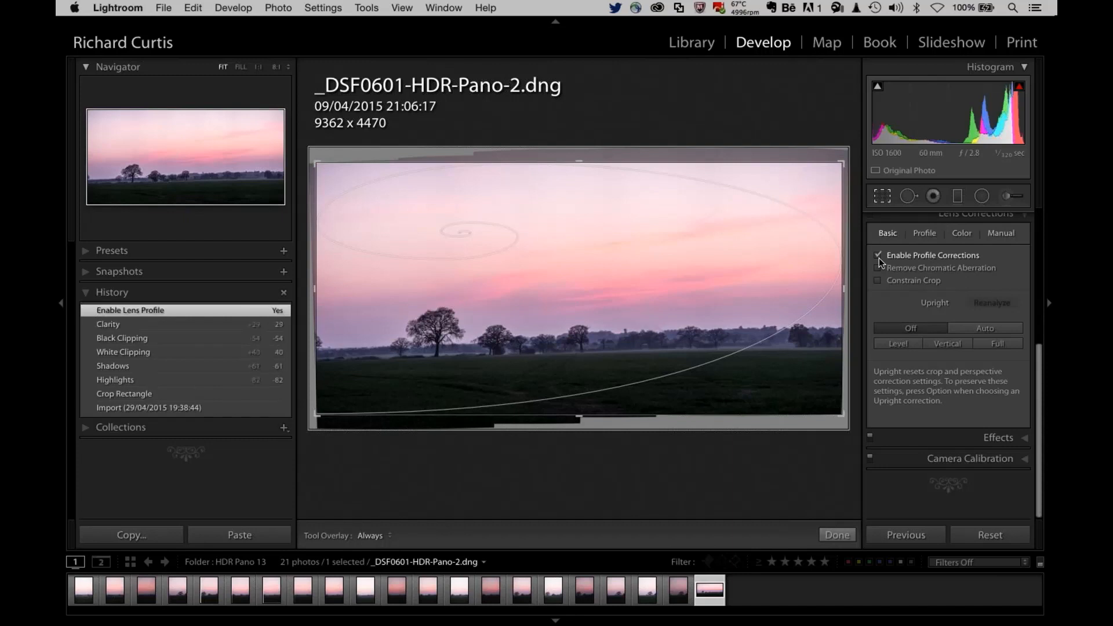
click(979, 328)
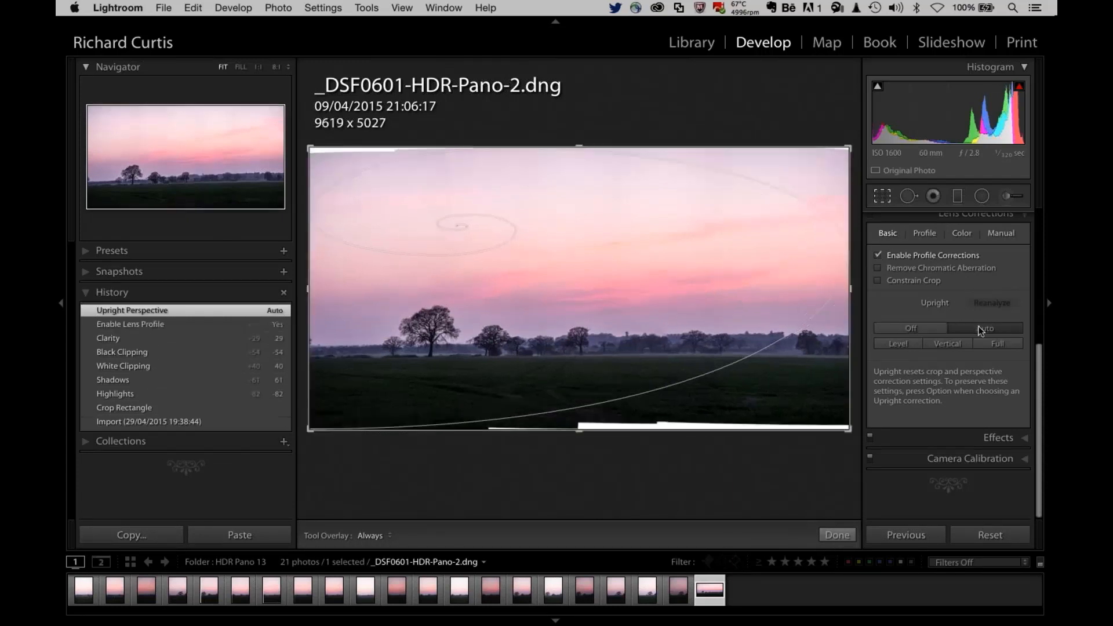
Step: Check the panorama's lens profile settings, turn off profile corrections and close the crop overlay
click(925, 233)
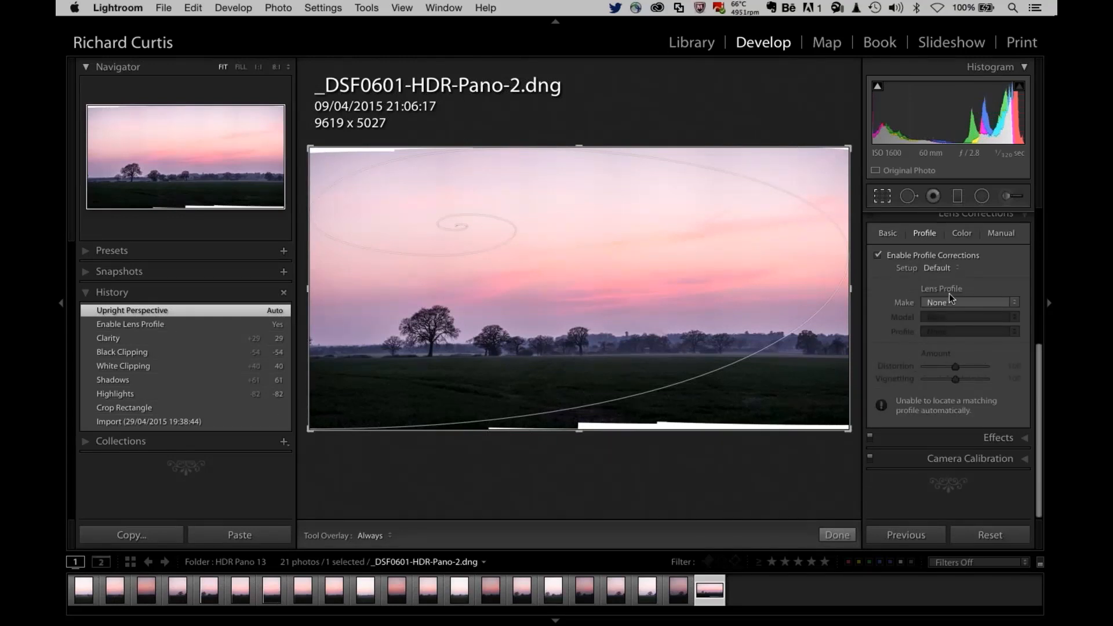
click(880, 255)
click(880, 256)
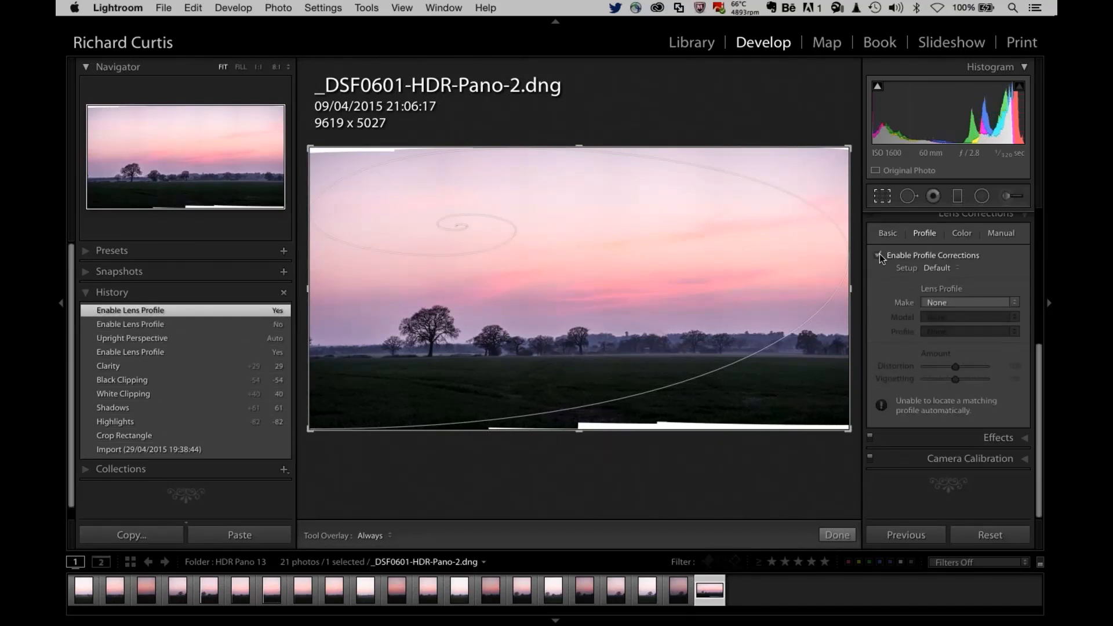
click(880, 258)
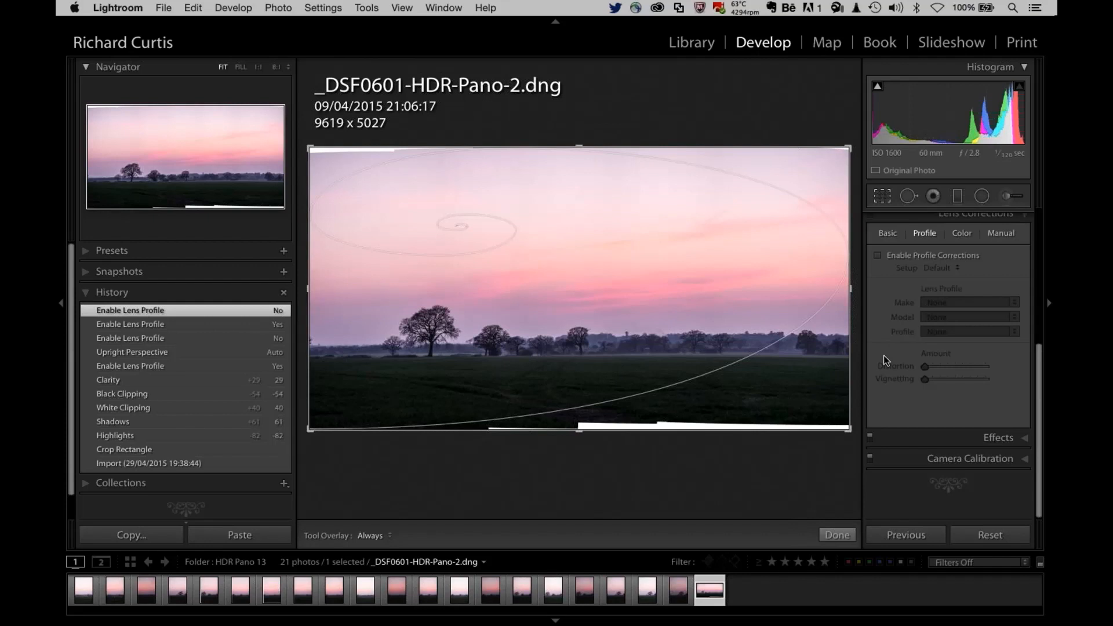
click(838, 534)
Step: Examine the toned panorama at 1:1, from the large tree across the sky and horizon, and return to the full view
click(437, 338)
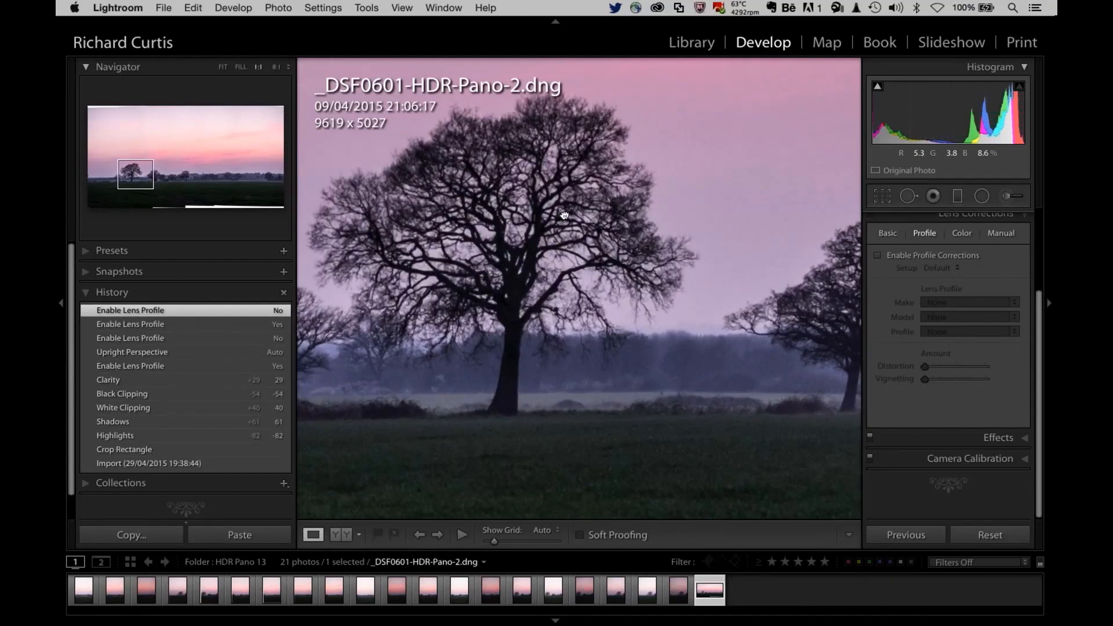
drag(576, 246, 587, 245)
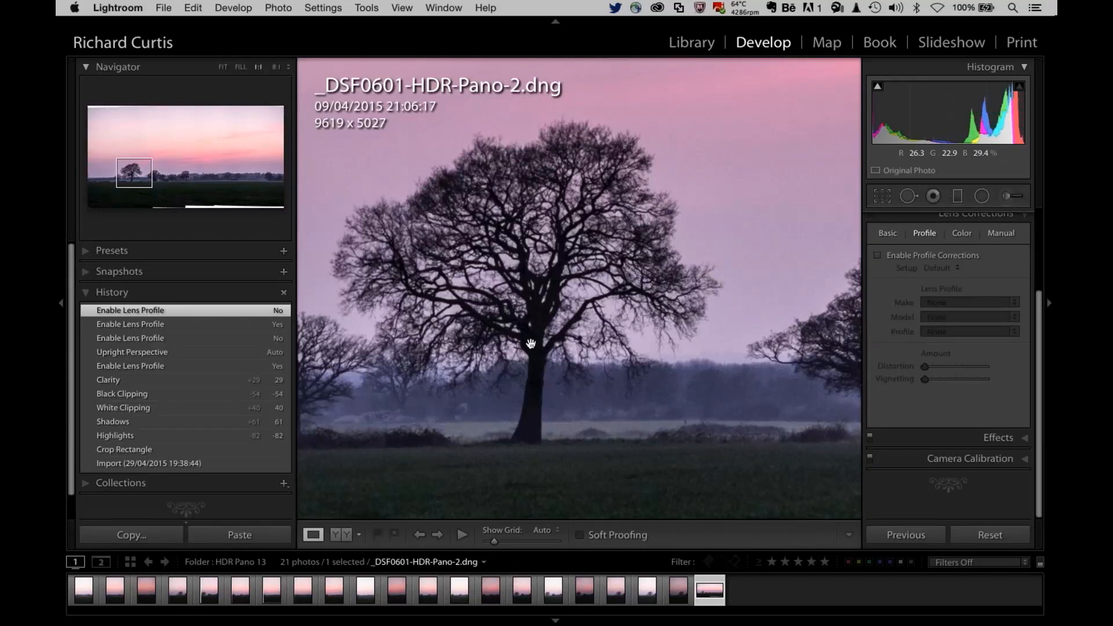
drag(582, 341, 615, 339)
drag(696, 316, 470, 380)
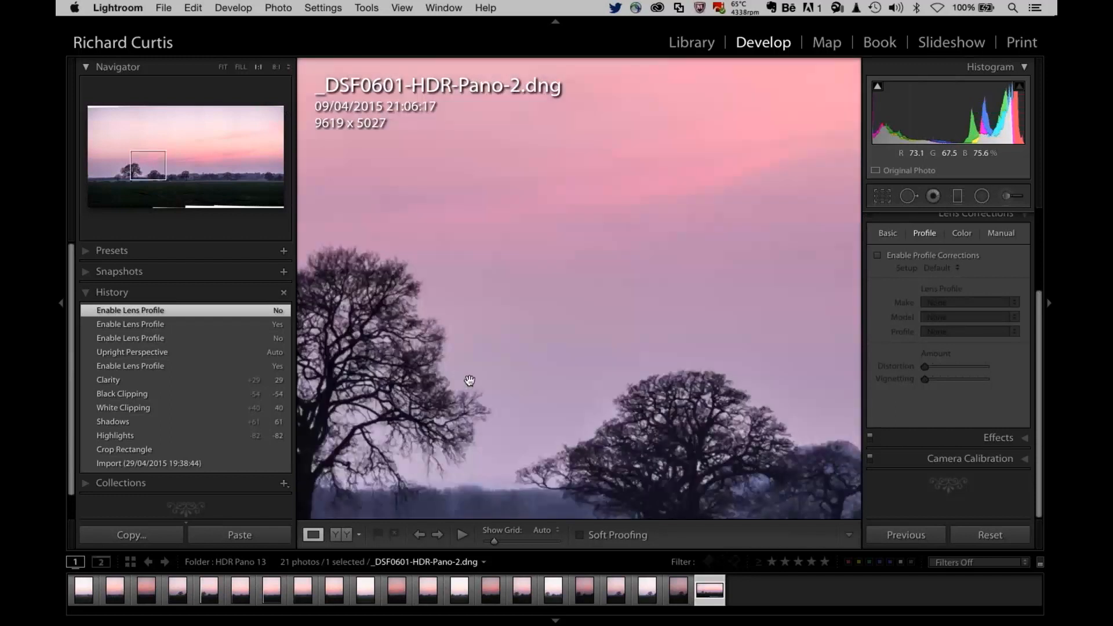
drag(750, 245, 515, 318)
drag(730, 272, 470, 243)
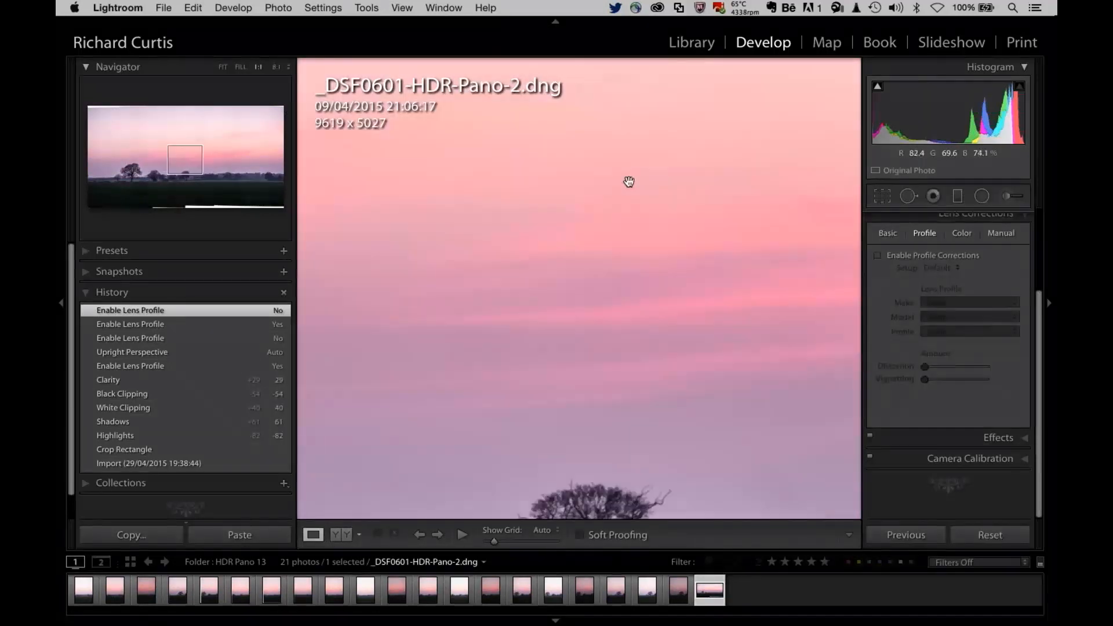
drag(629, 182, 581, 89)
drag(690, 481, 395, 354)
drag(677, 309, 573, 311)
click(462, 365)
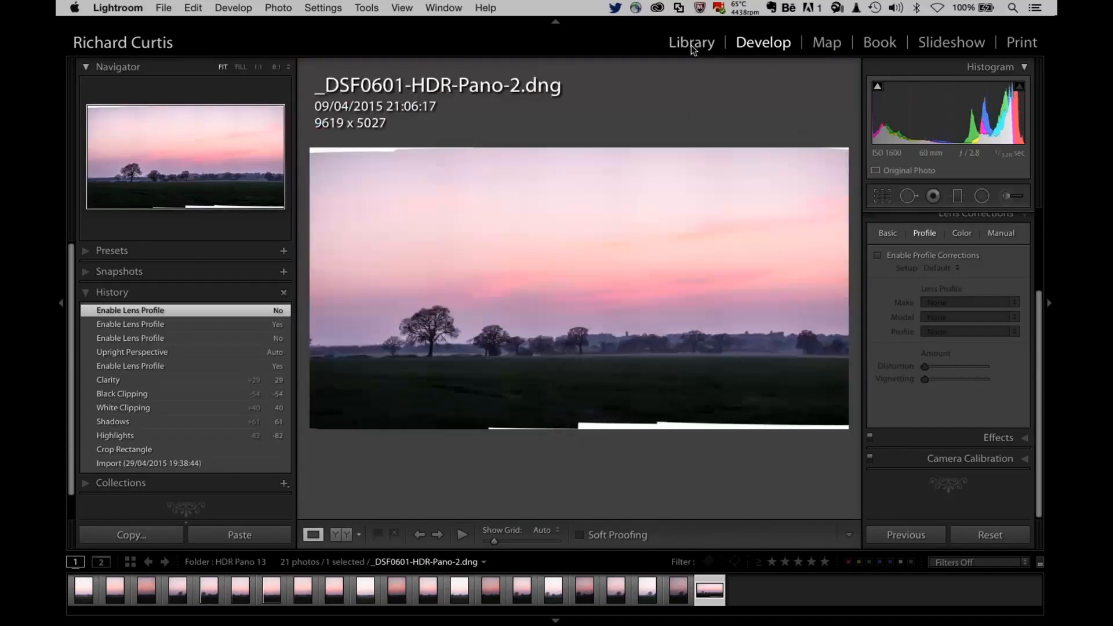
Step: Synchronize the LR6 folder in the Library and import its new photos into the catalog at their current location
click(691, 45)
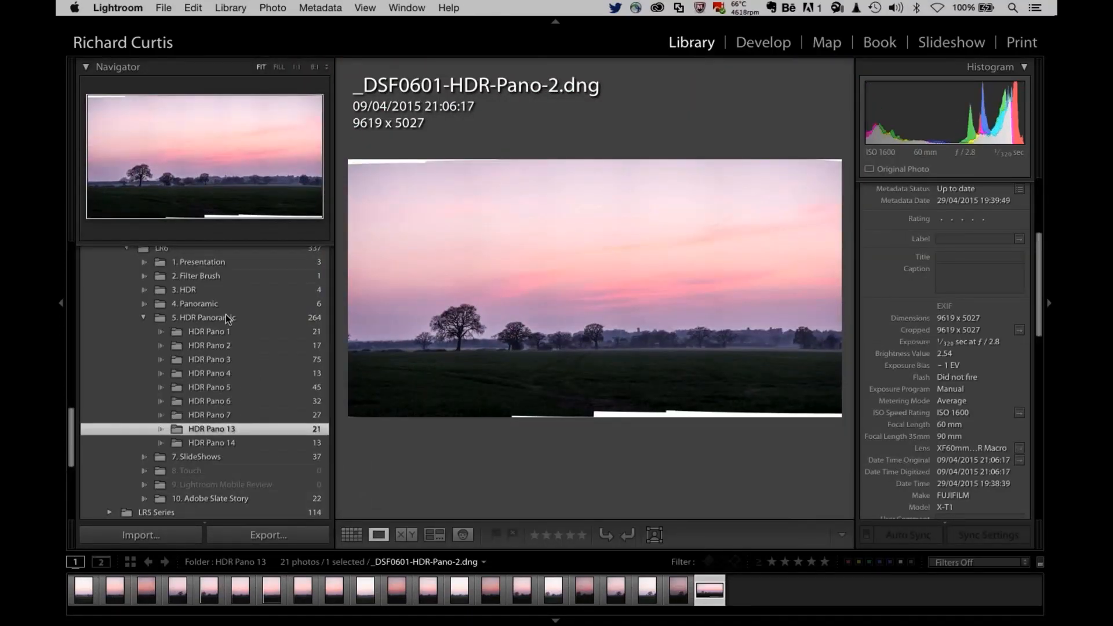
scroll(186, 330, up, 4)
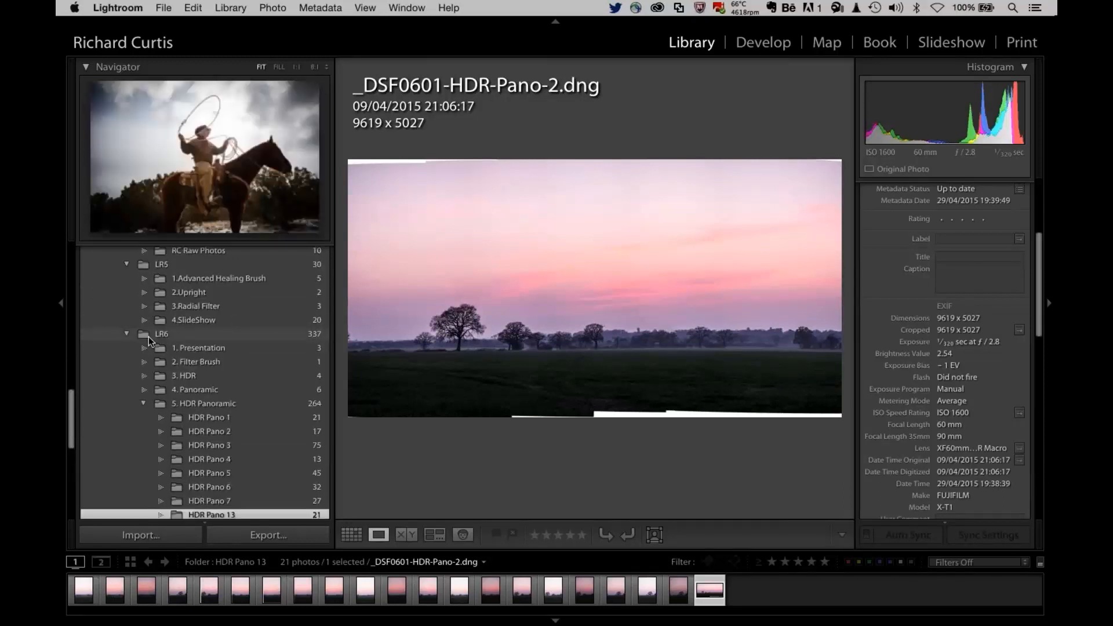
right_click(148, 337)
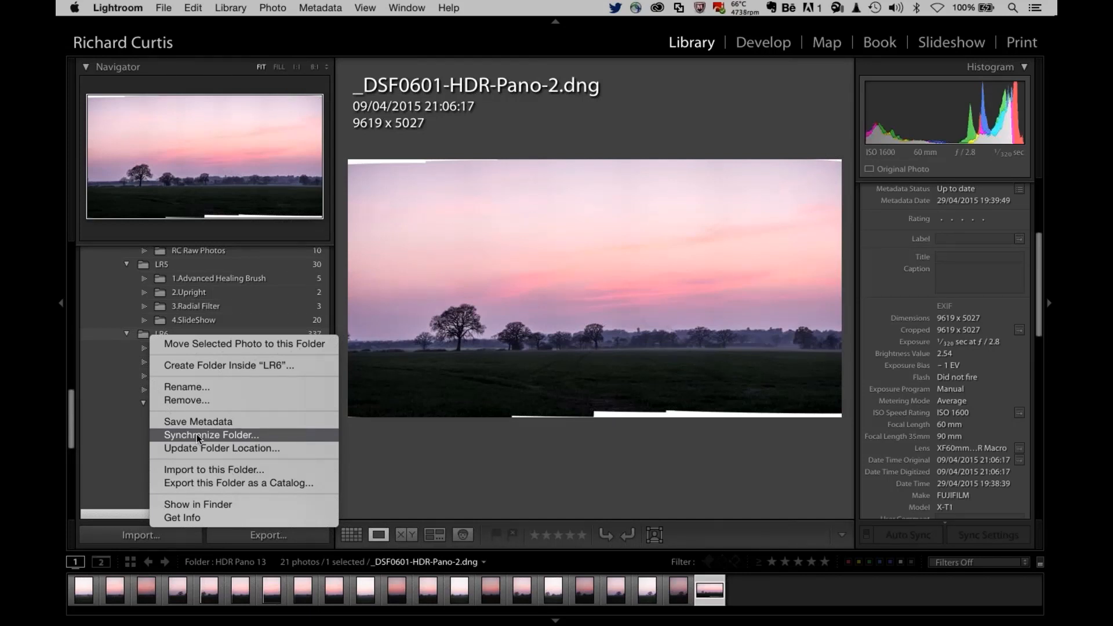
click(196, 434)
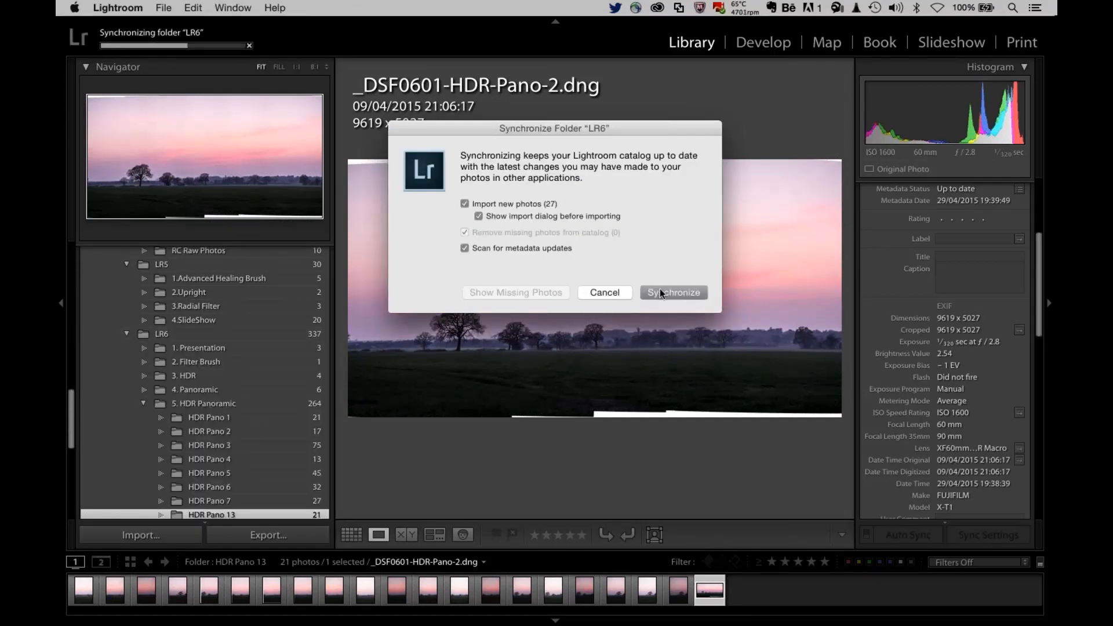
click(661, 291)
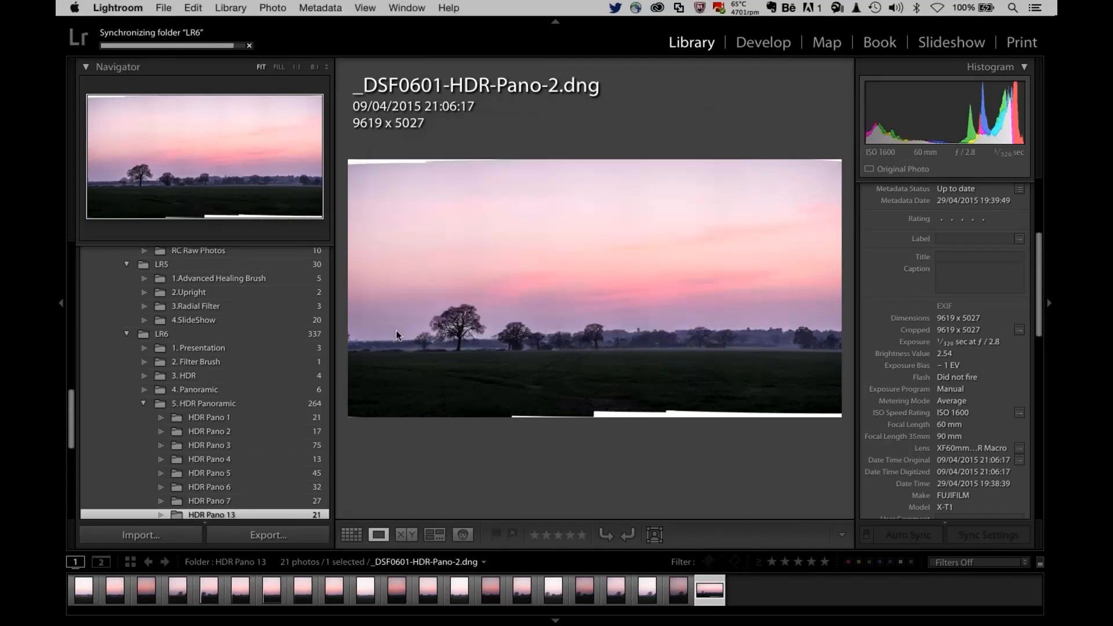
scroll(217, 434, down, 5)
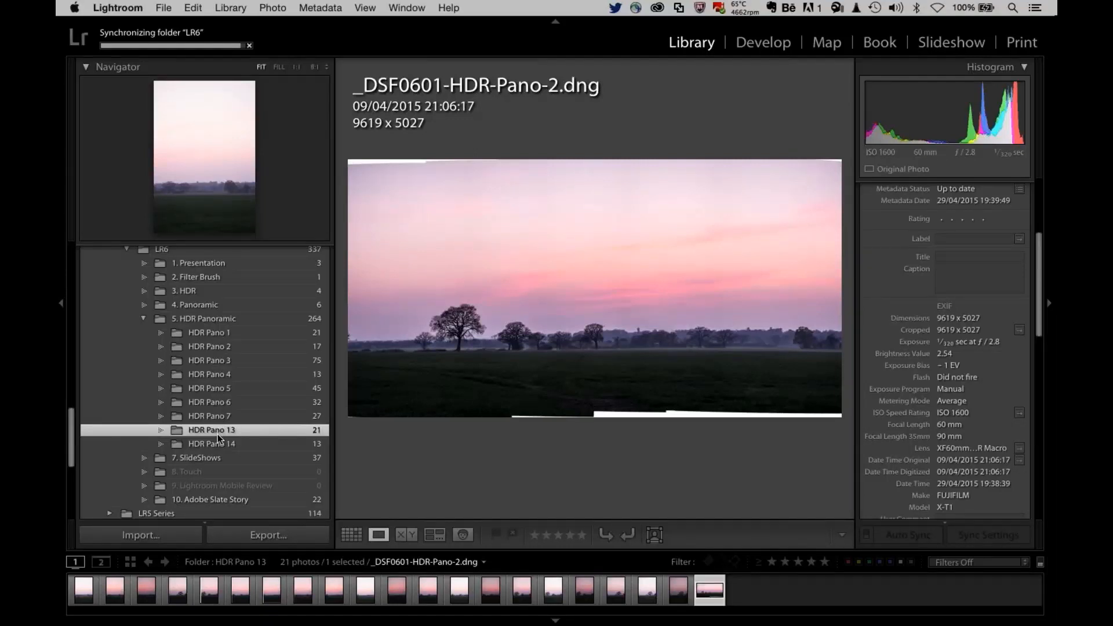
key(super+shift+i)
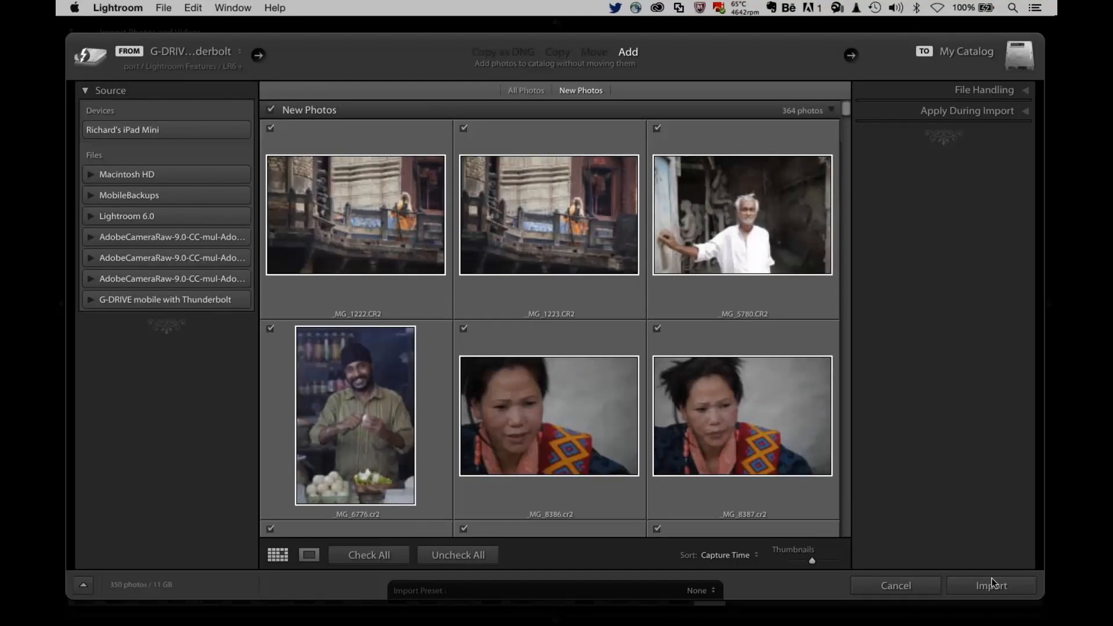
click(991, 584)
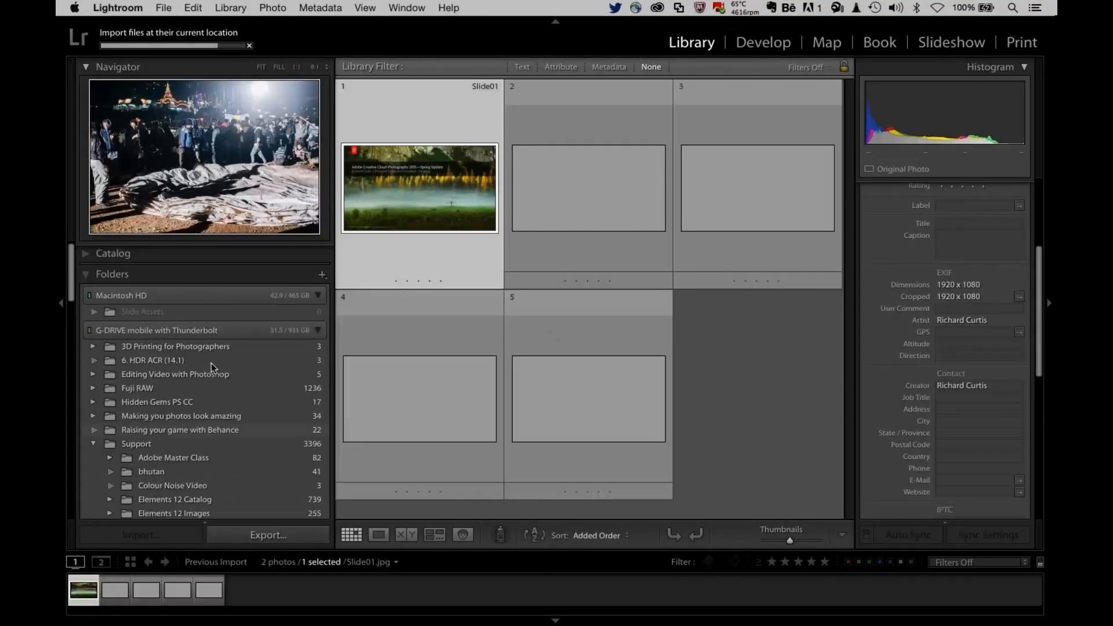
Step: Switch the Library to People view and open the 6. Face Detection folder inside LR6
click(463, 535)
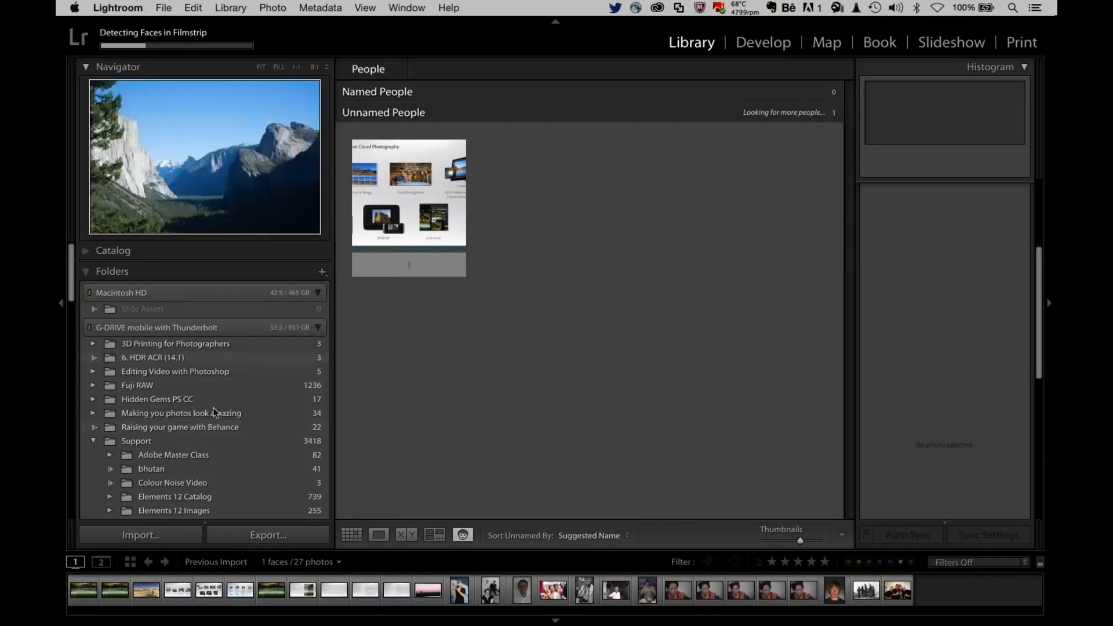
scroll(166, 416, down, 10)
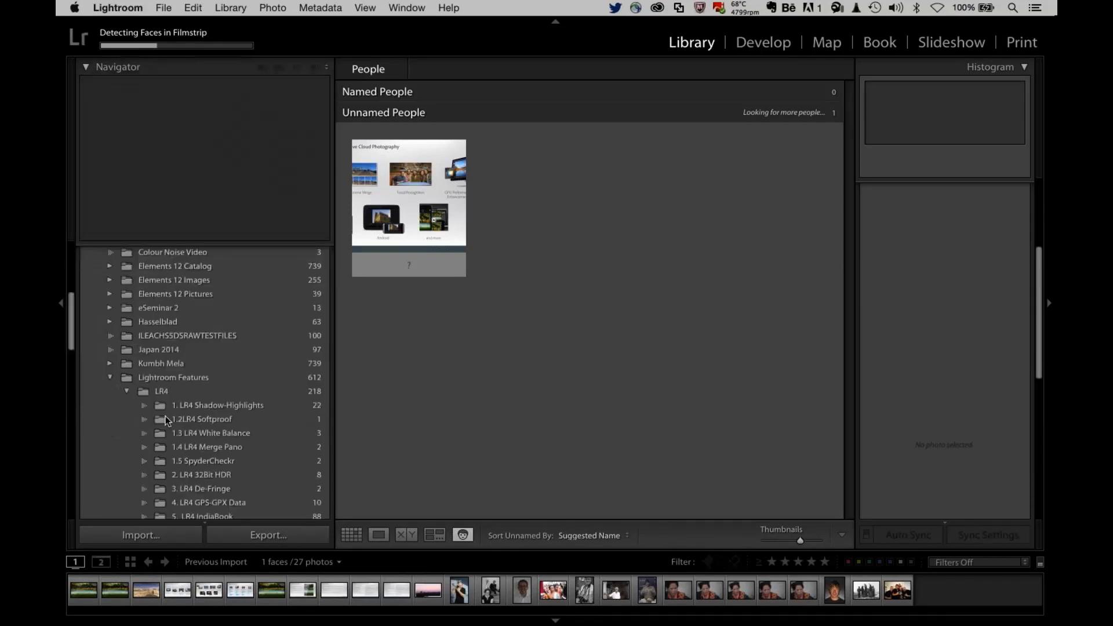
scroll(165, 416, down, 15)
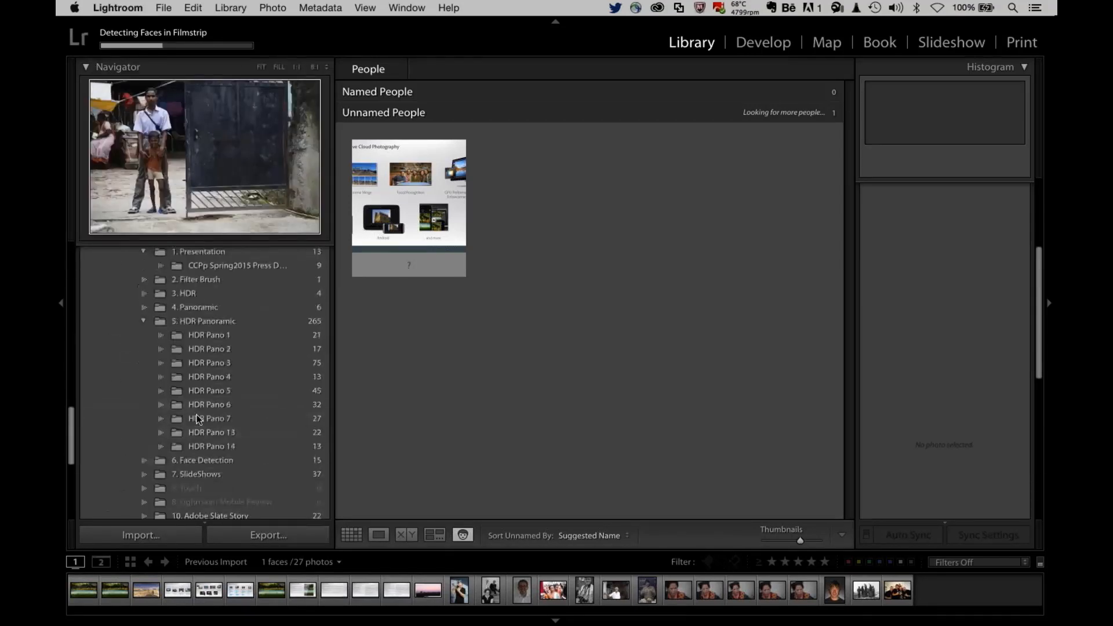
click(176, 427)
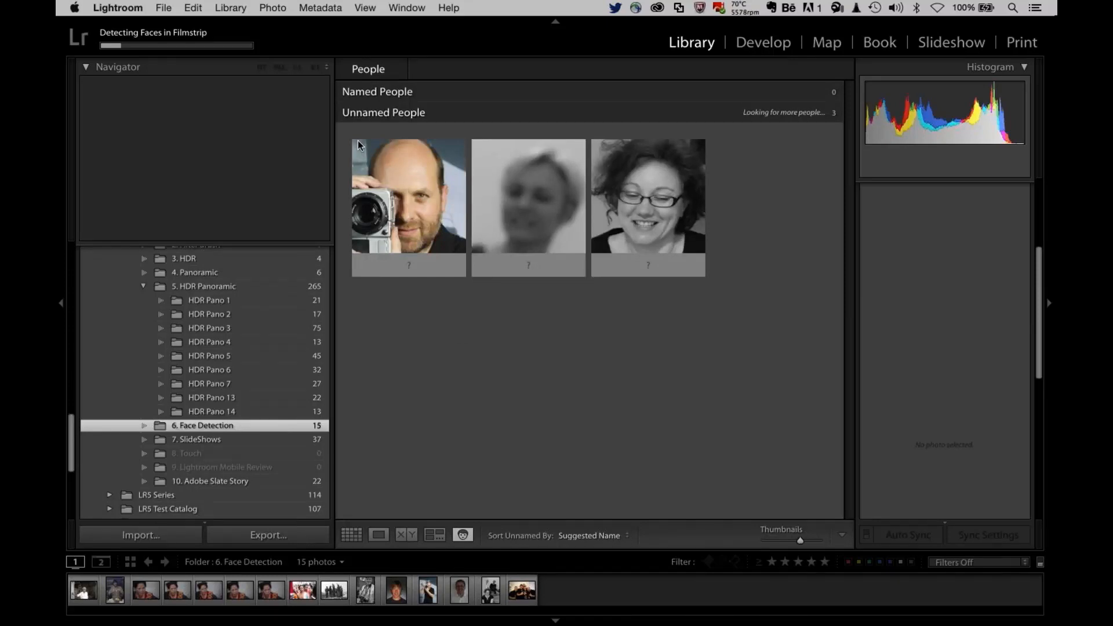
Step: Check the face detection background activity and review the Metadata options in Catalog Settings
click(183, 37)
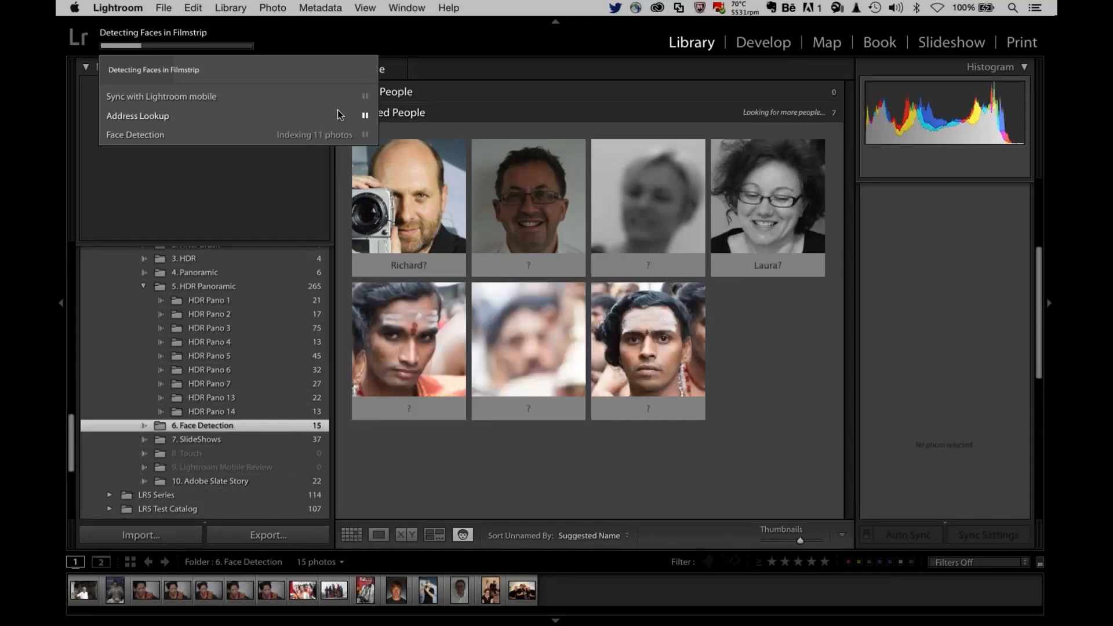
click(118, 7)
click(135, 61)
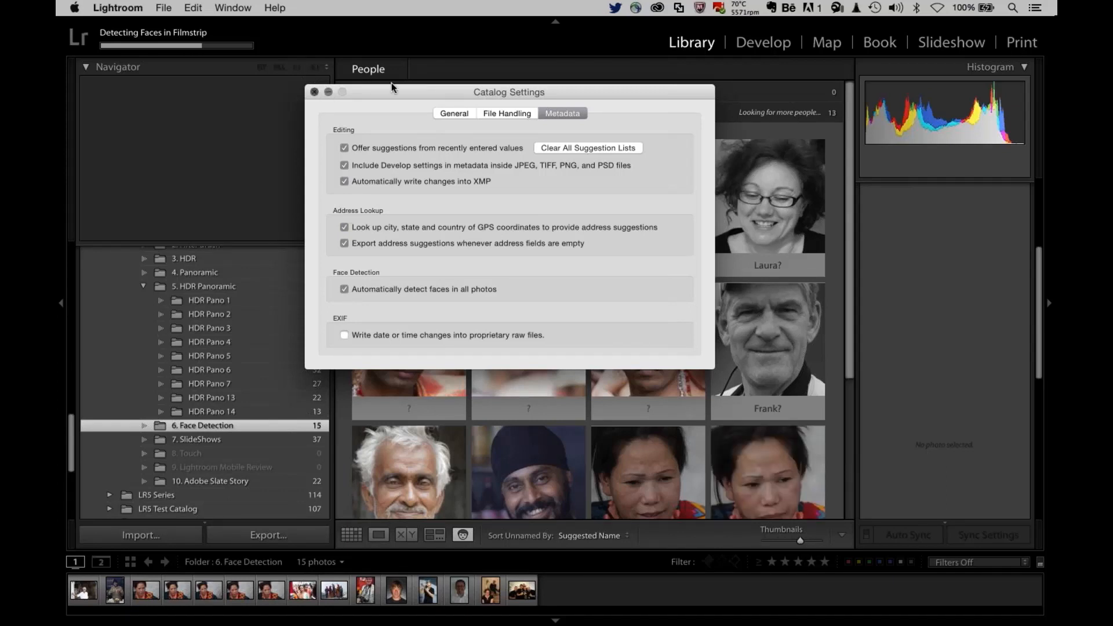
key(Escape)
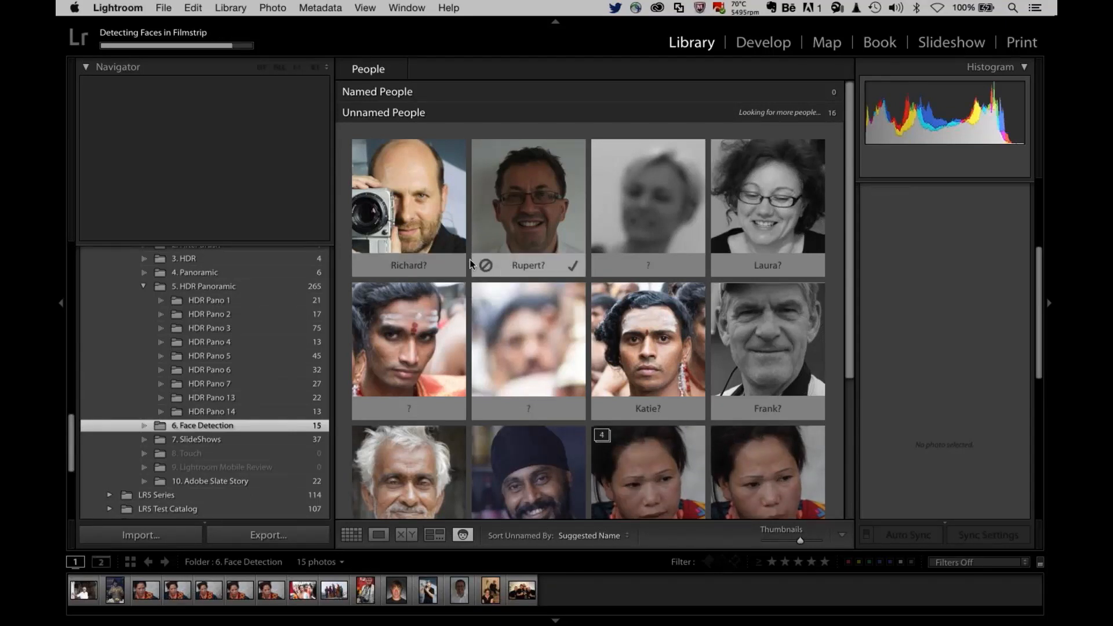
Step: Confirm the suggested names for the man holding a camera and the man with glasses in Unnamed People
click(454, 266)
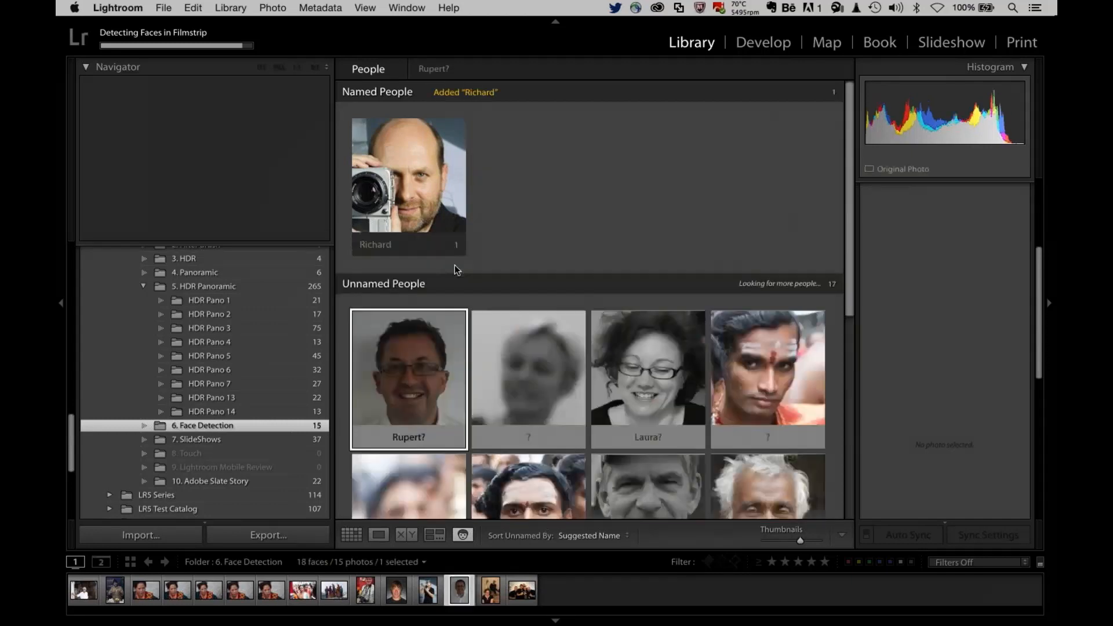
click(454, 412)
click(453, 437)
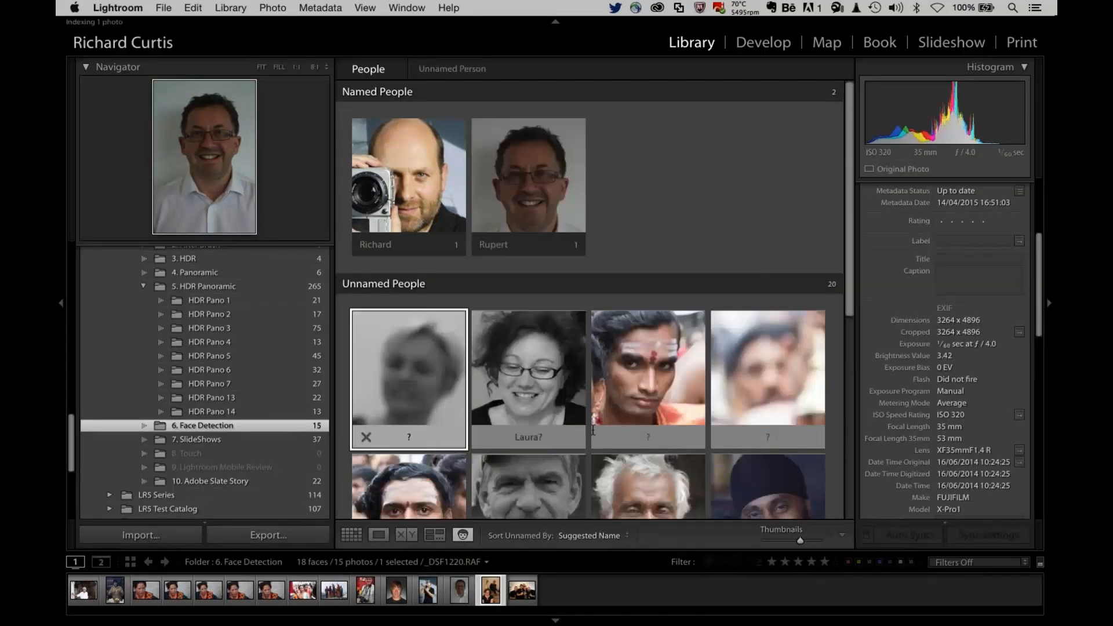
Step: Confirm the suggested names for the curly-haired woman with glasses and the older grey-haired man in the black-and-white portrait
click(572, 434)
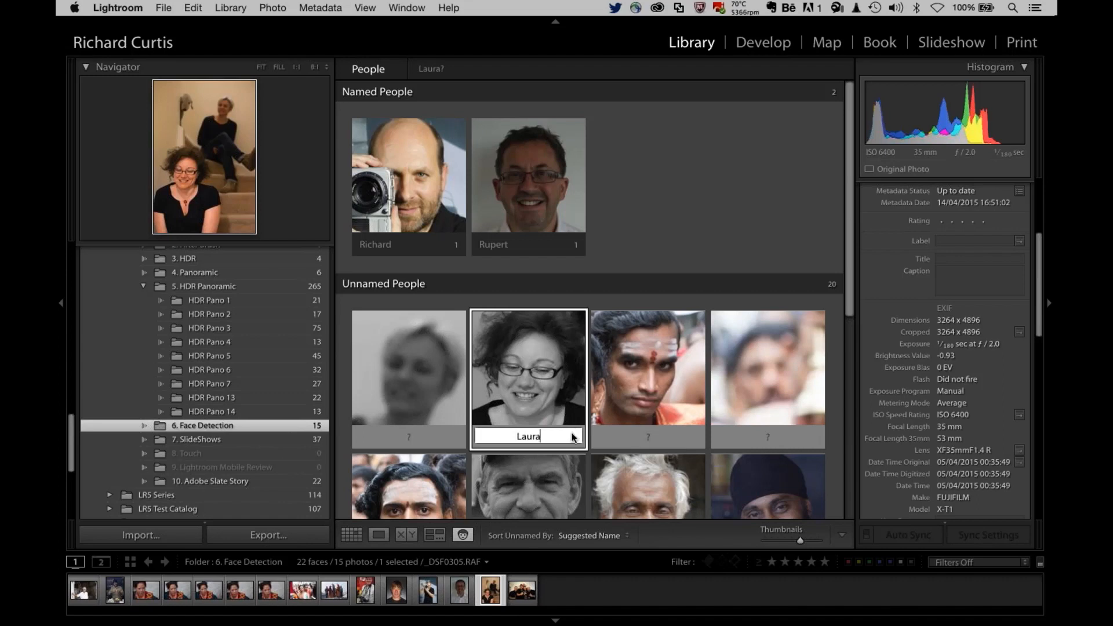
key(Return)
click(572, 440)
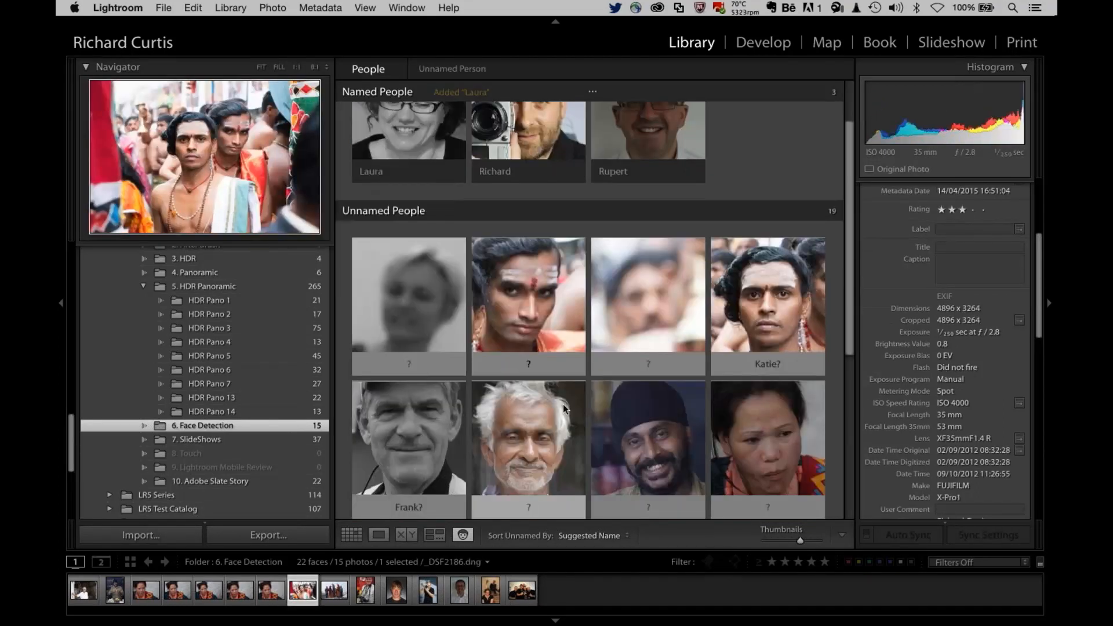
click(453, 509)
scroll(454, 511, down, 5)
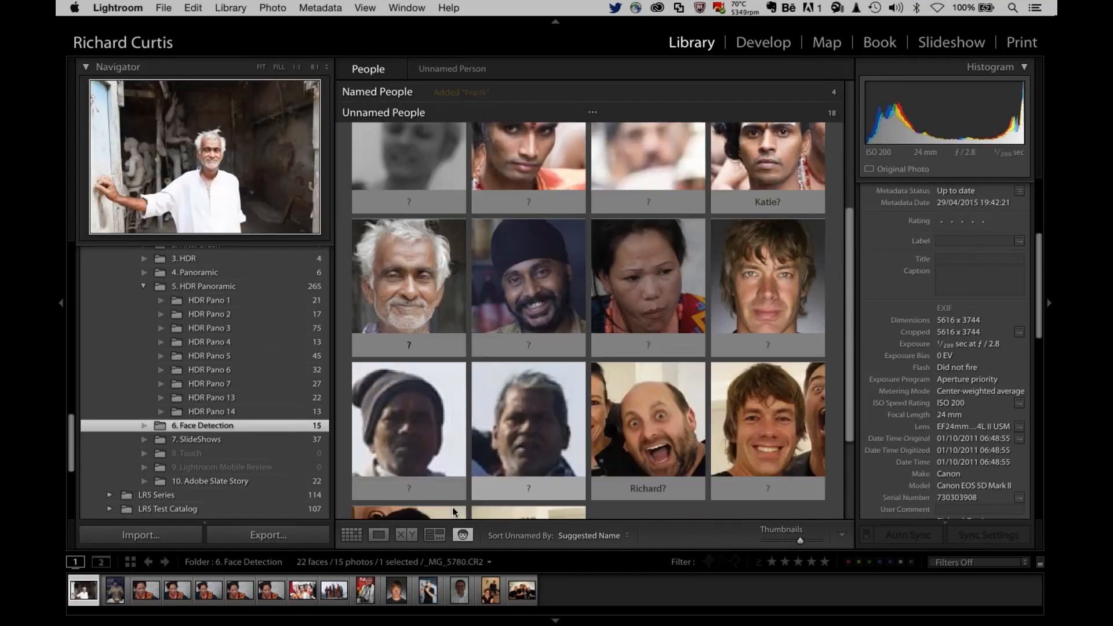
Step: Confirm the suggested names for the shouting bald man, the dark-haired woman and the man with glasses from the group photo
scroll(452, 507, down, 2)
click(693, 387)
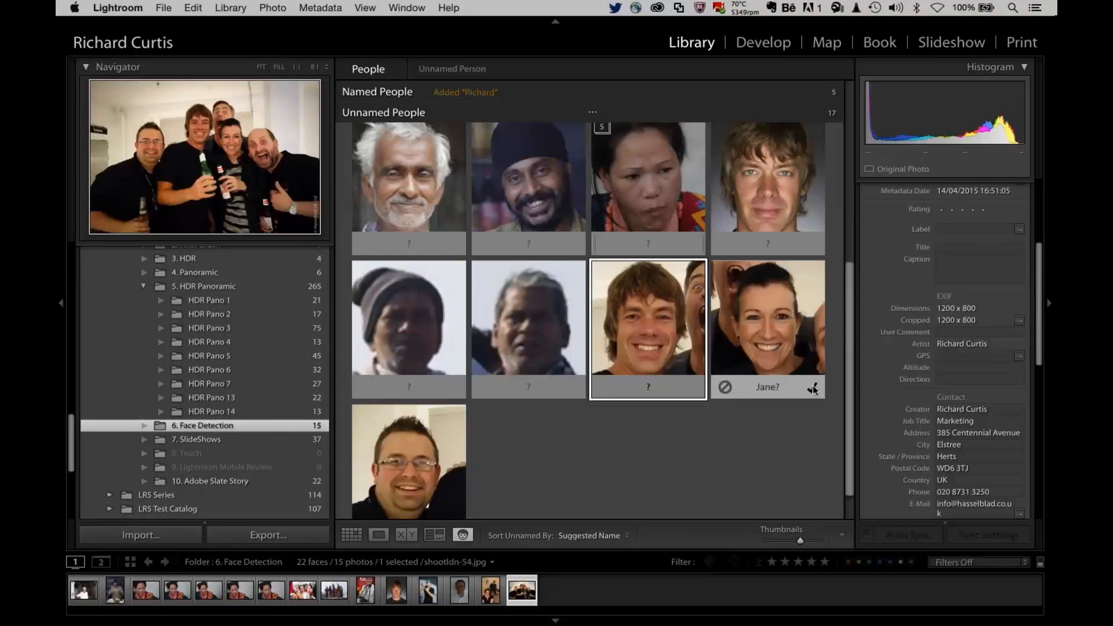
click(813, 388)
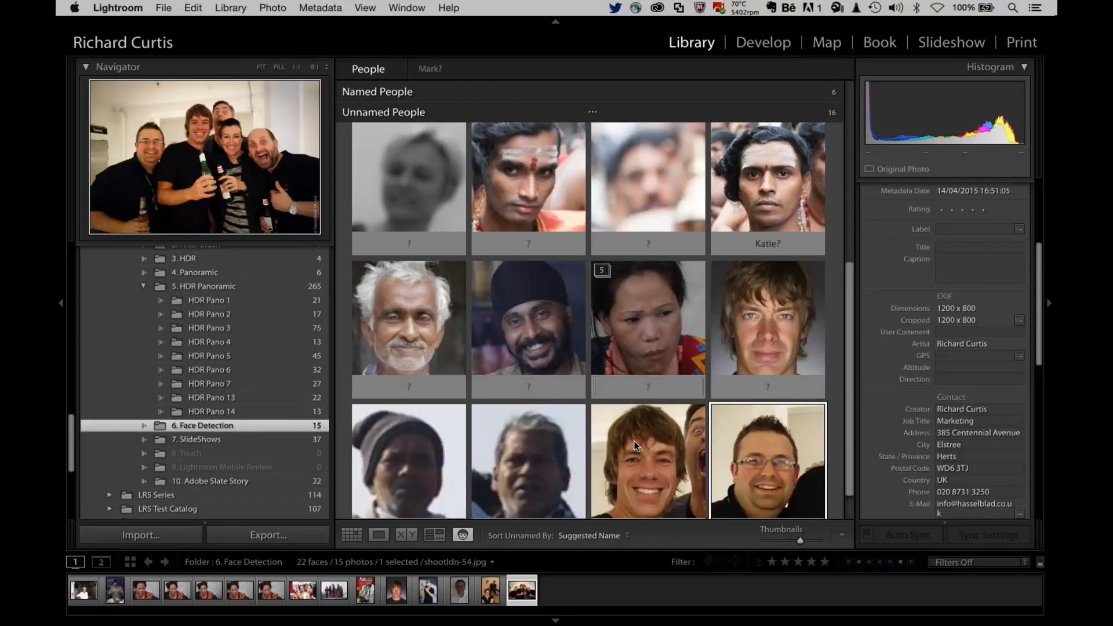
scroll(634, 443, down, 2)
click(812, 492)
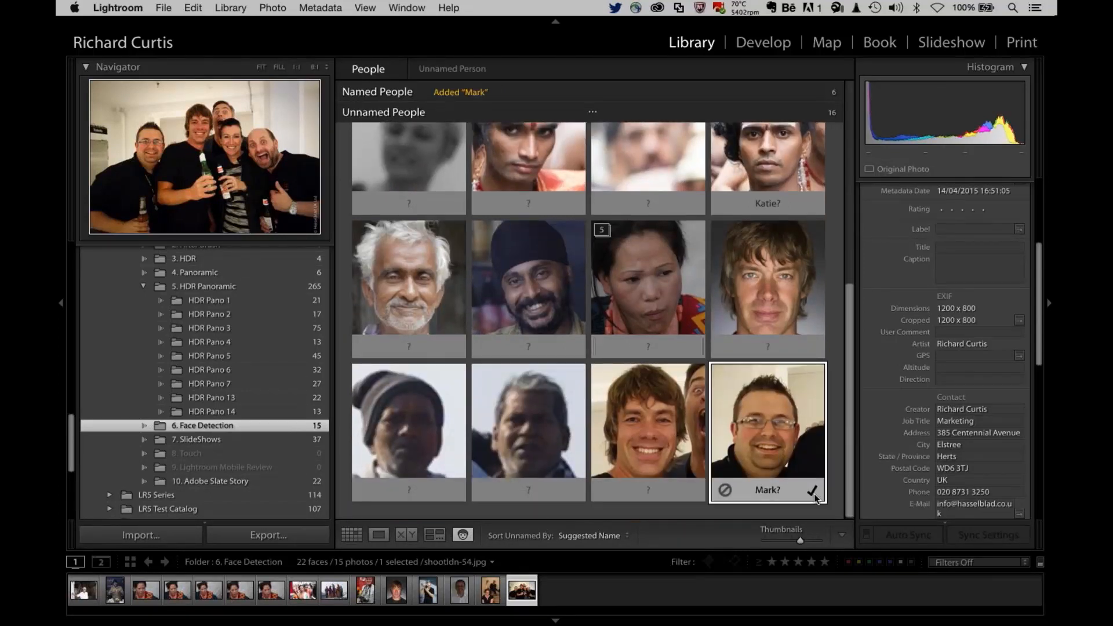
Step: Open the group photo shootldn-54.jpg in Loupe view and enter the first name for the unnamed long-haired man
double_click(647, 415)
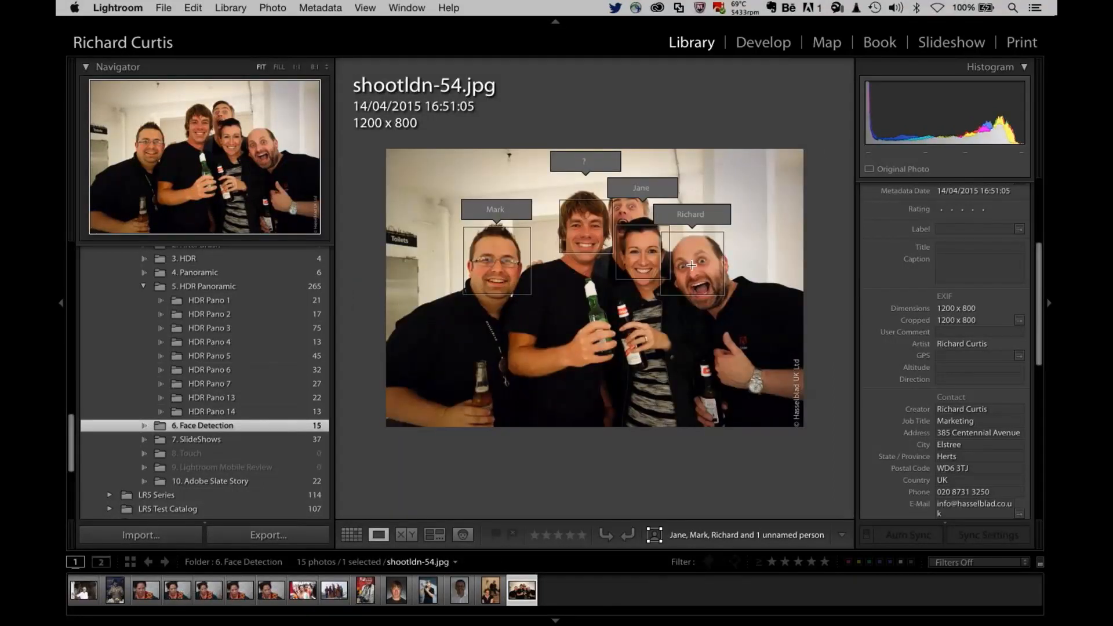
click(585, 163)
text(Tim)
key(Return)
Step: Draw a face region around the man at the back of the group, enter his first name, and show the photo's keyword tags
click(655, 533)
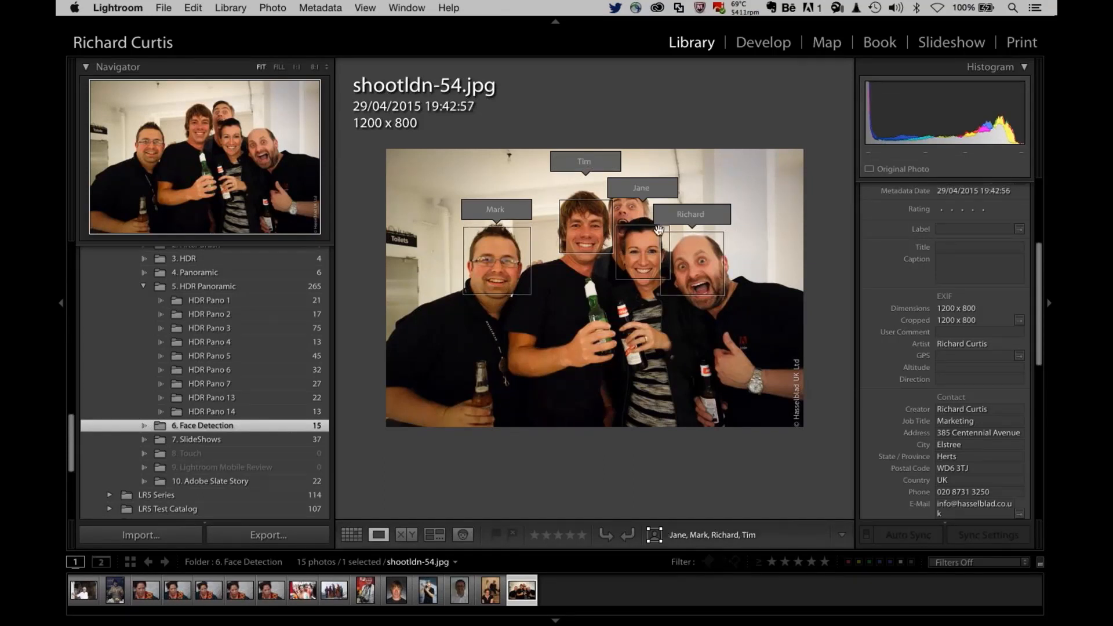
drag(616, 200, 645, 217)
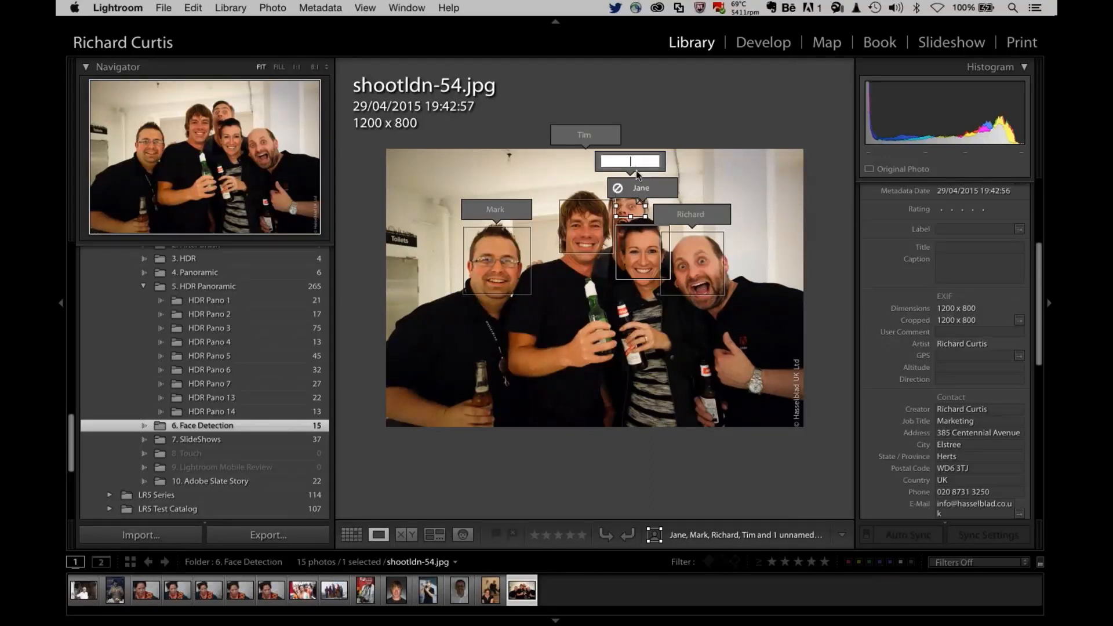
text(Dave)
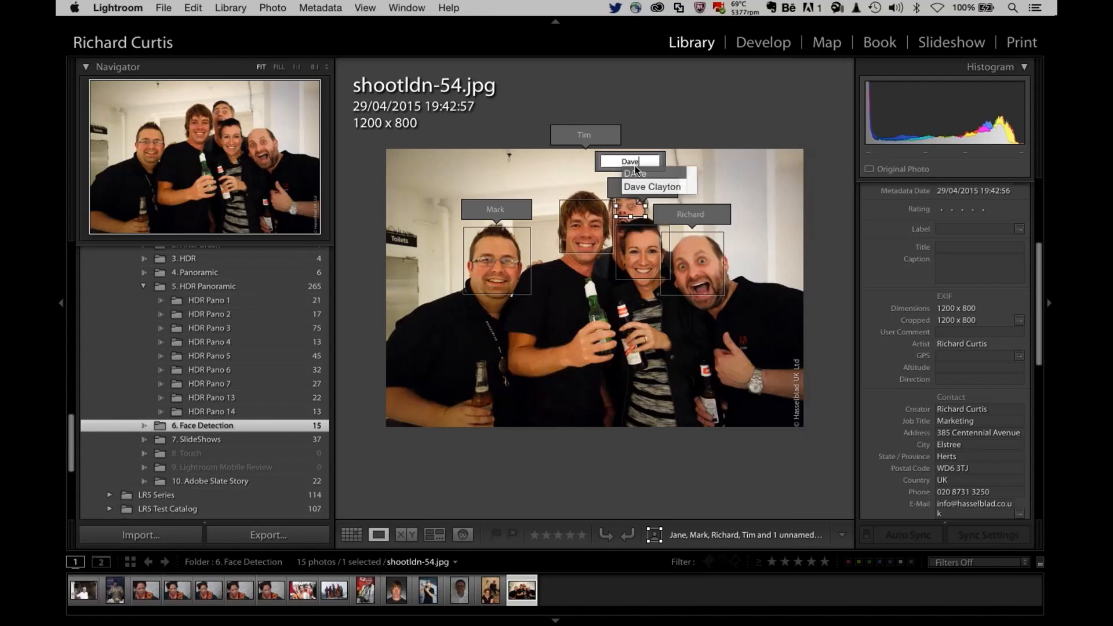
key(Return)
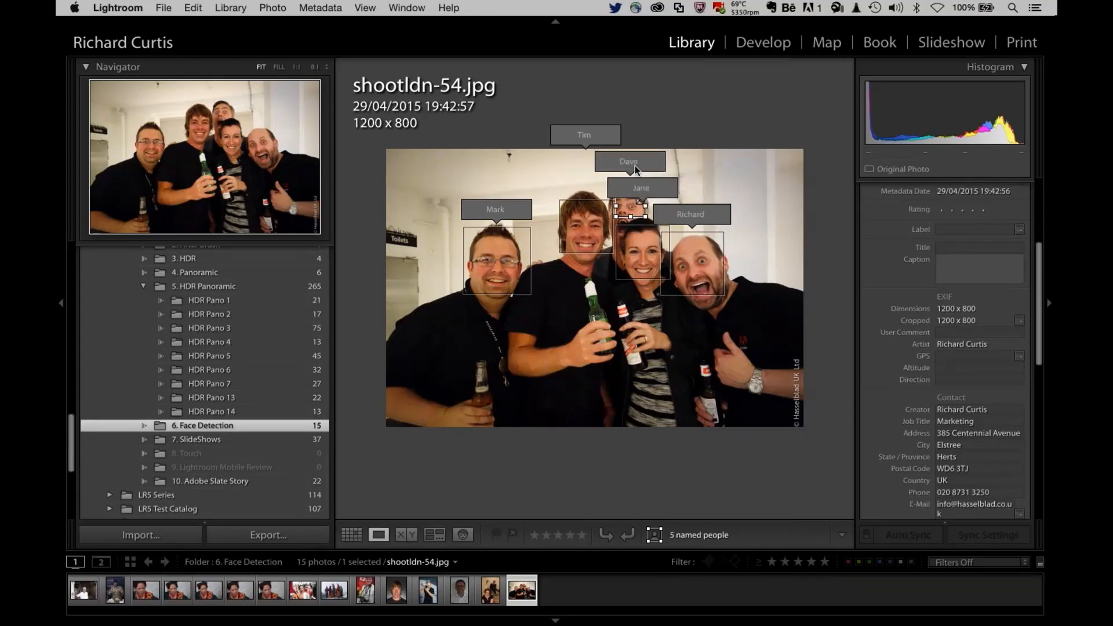
click(986, 209)
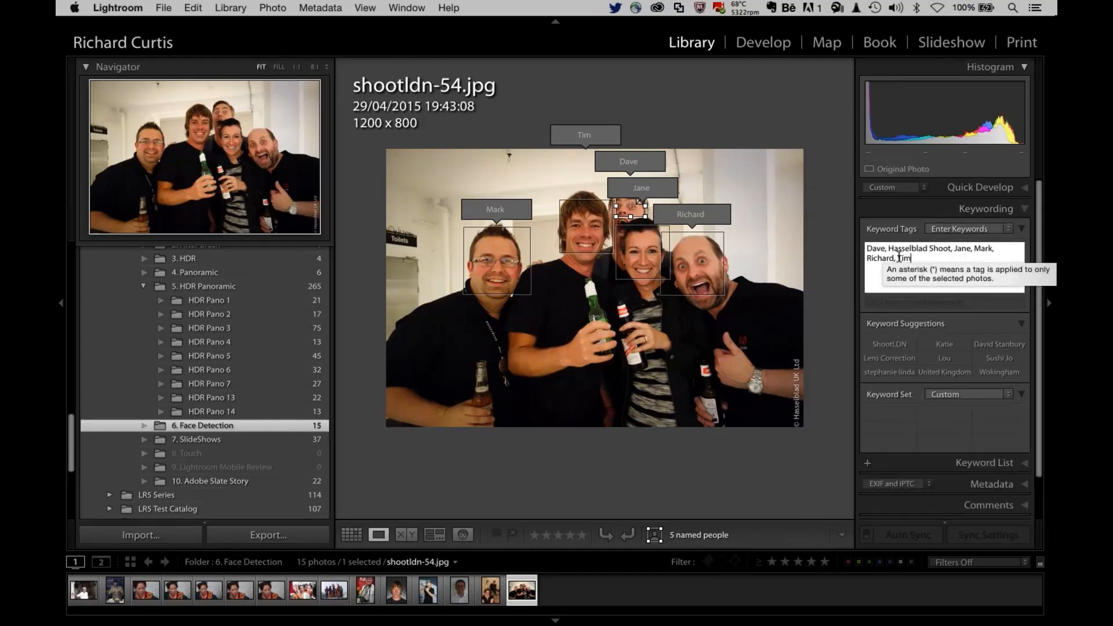
click(922, 257)
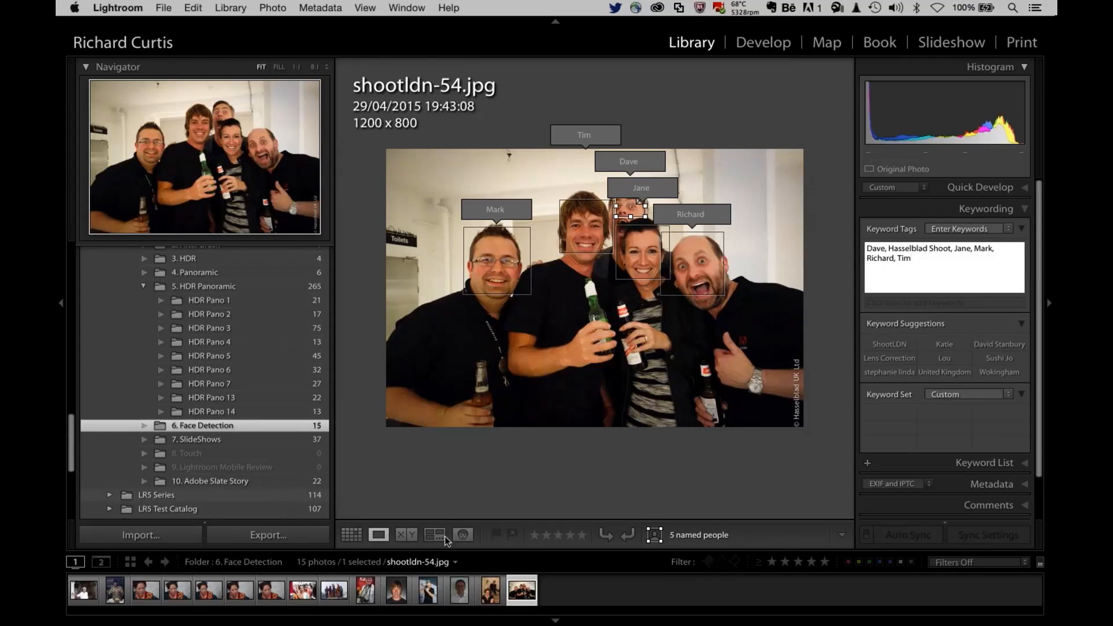
Step: Return to People view, confirm the suggested name for the long-haired man and reject the one for the man with forehead markings
click(462, 535)
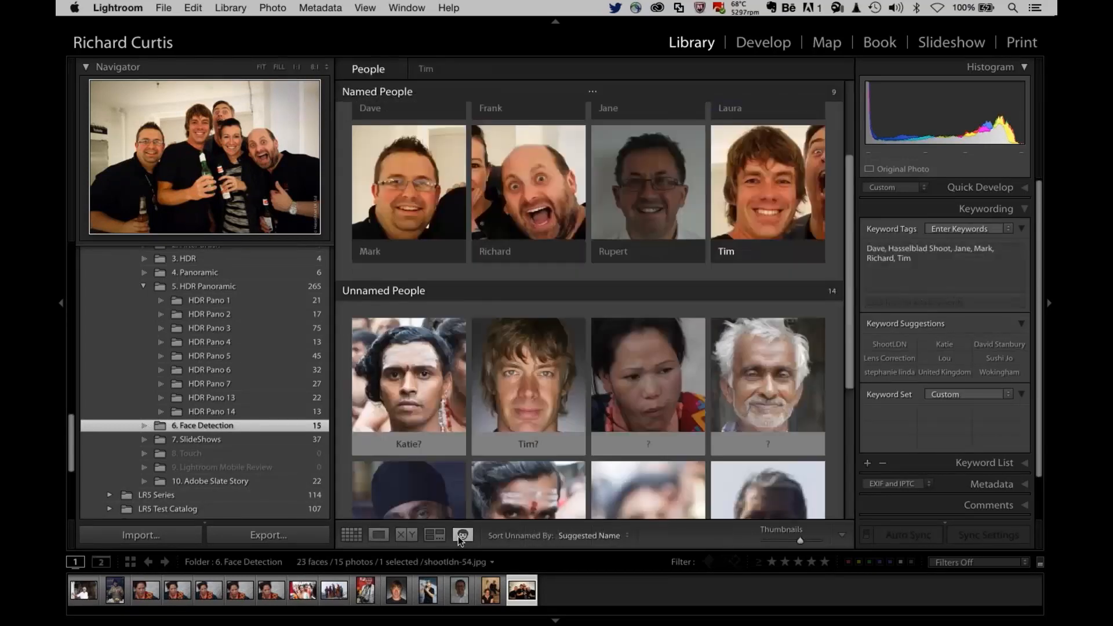
mouse_move(565, 383)
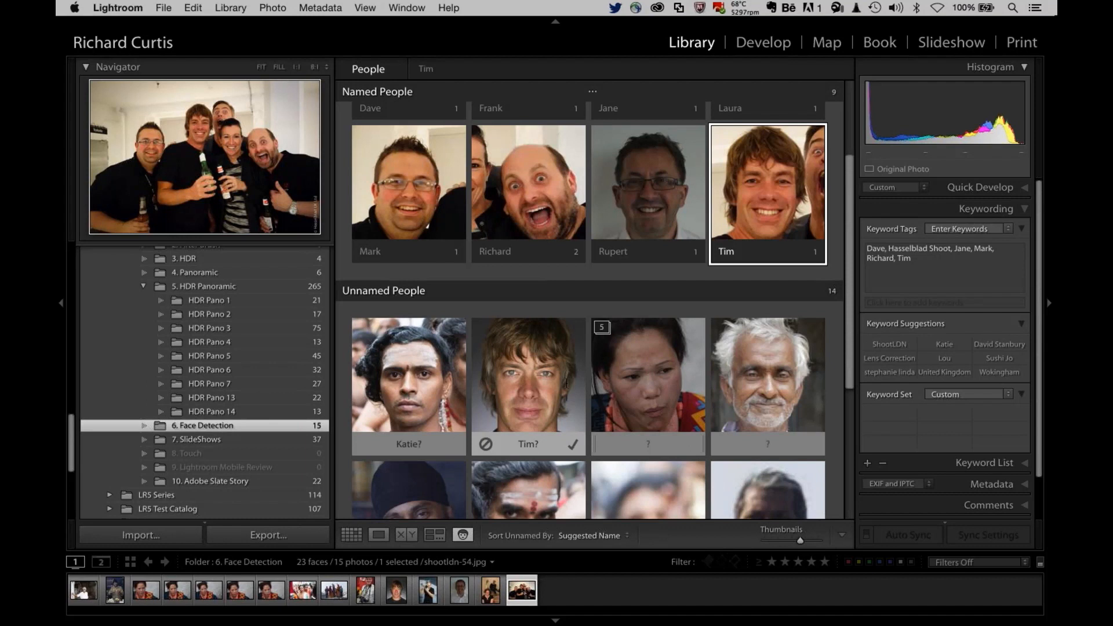
scroll(566, 383, down, 3)
click(572, 312)
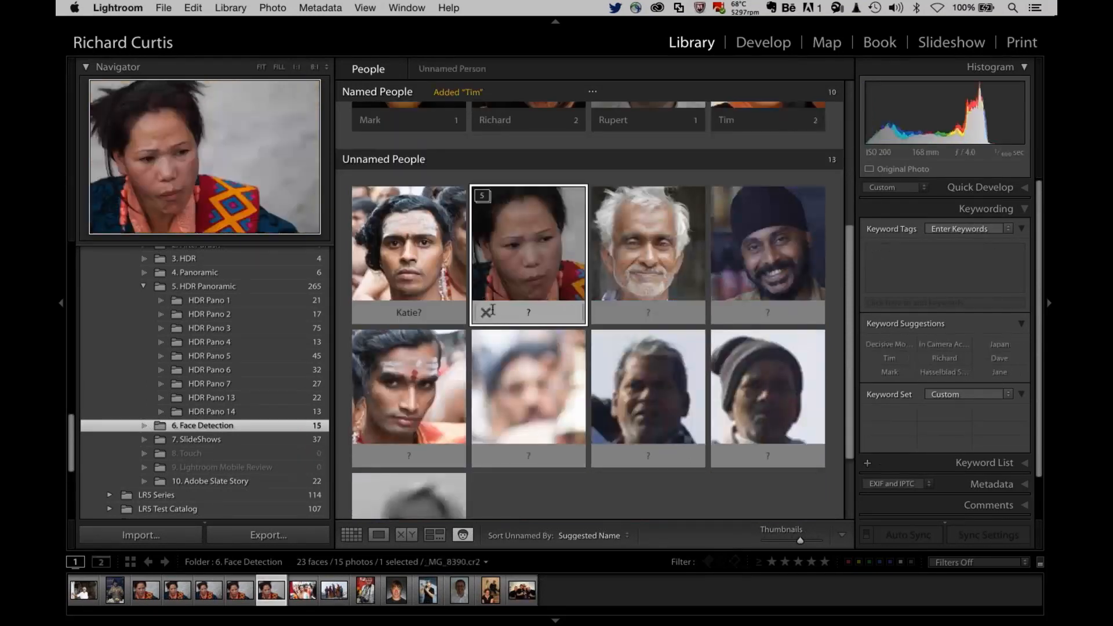
click(365, 312)
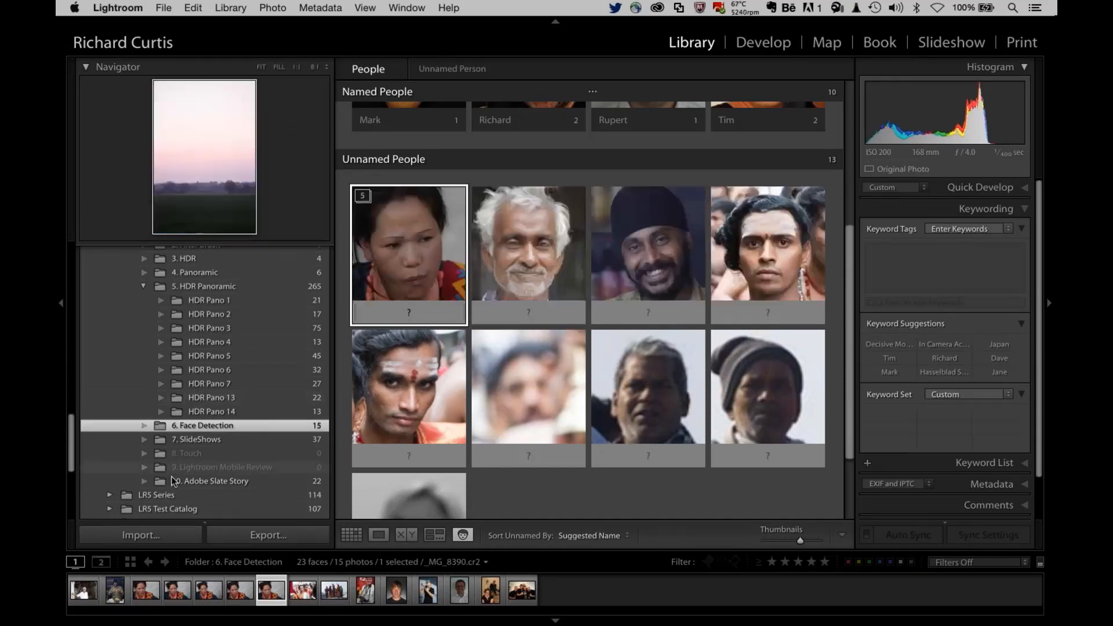
Step: Open the 10. Adobe Slate Story folder and review the Performance and Lightroom mobile settings in Preferences
click(174, 480)
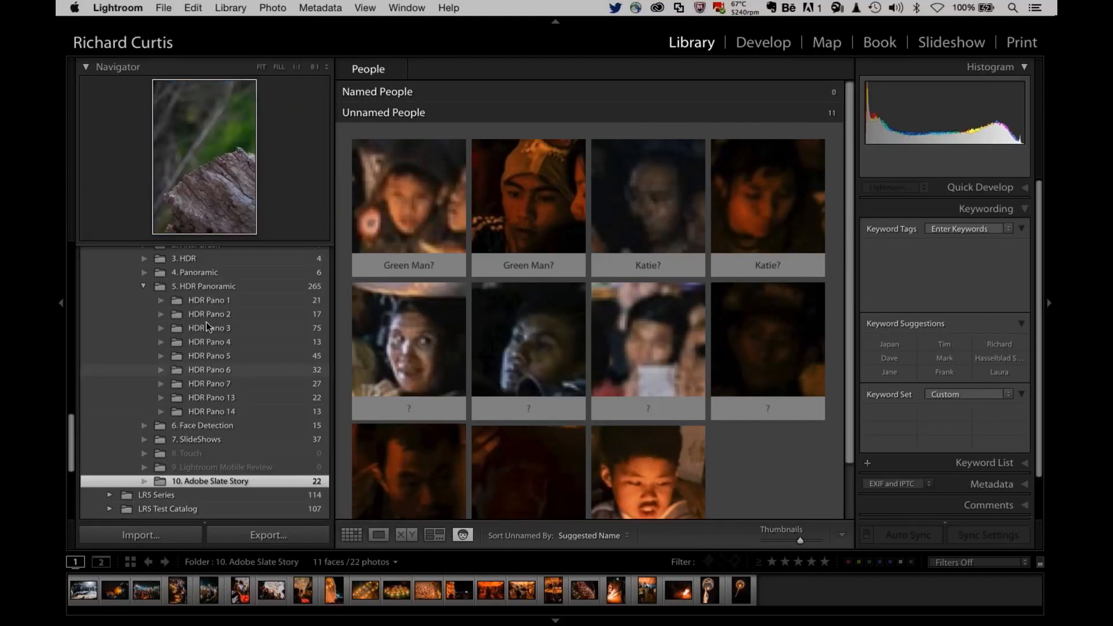
click(119, 8)
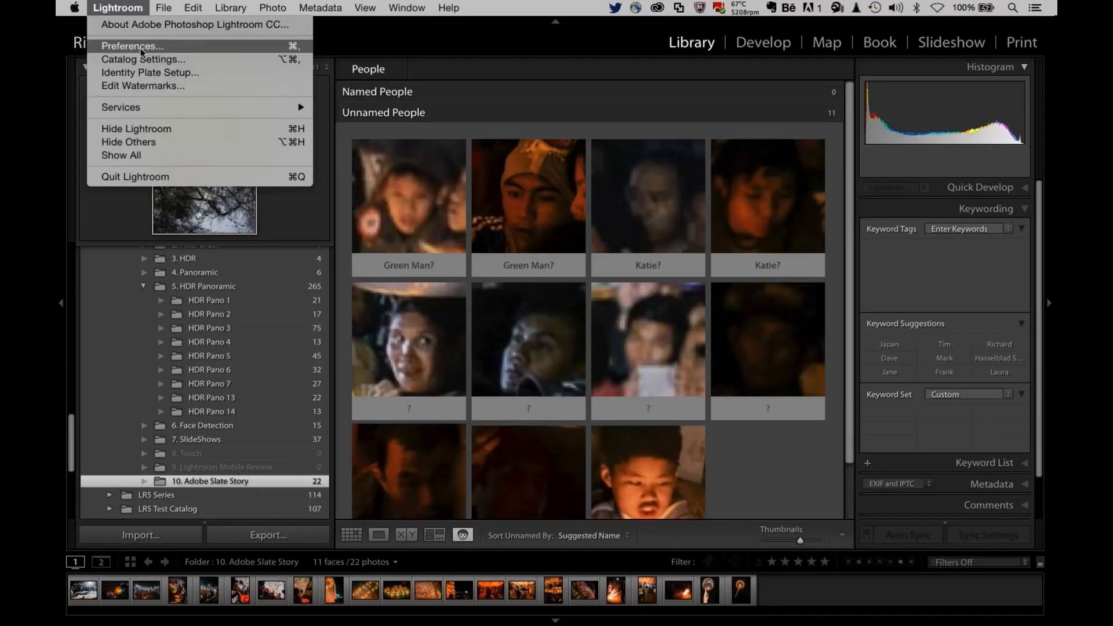
click(140, 46)
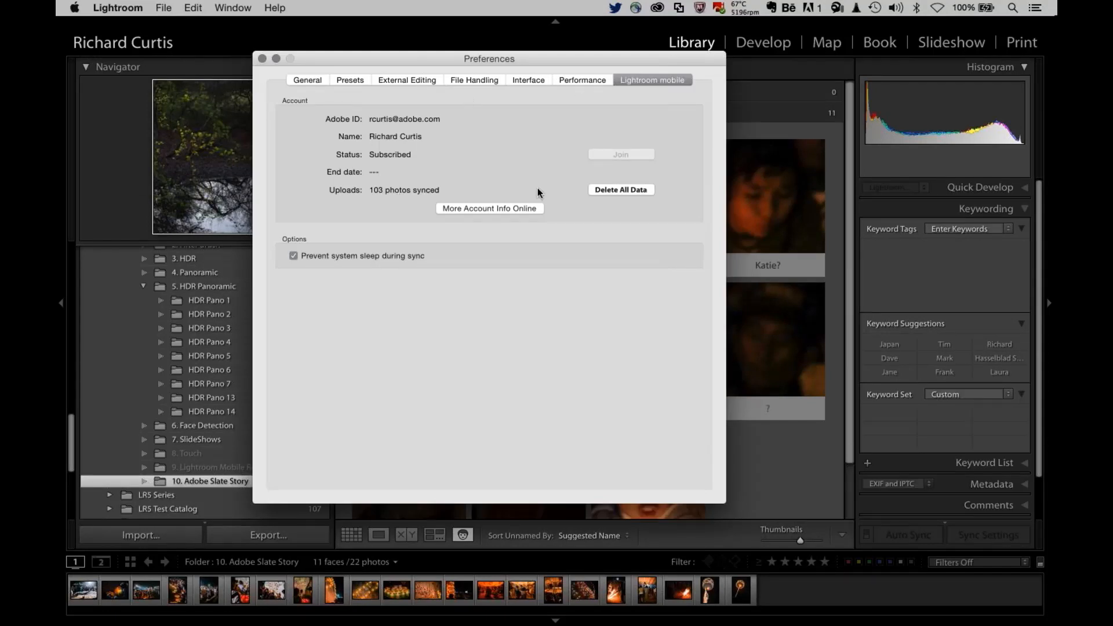
click(583, 80)
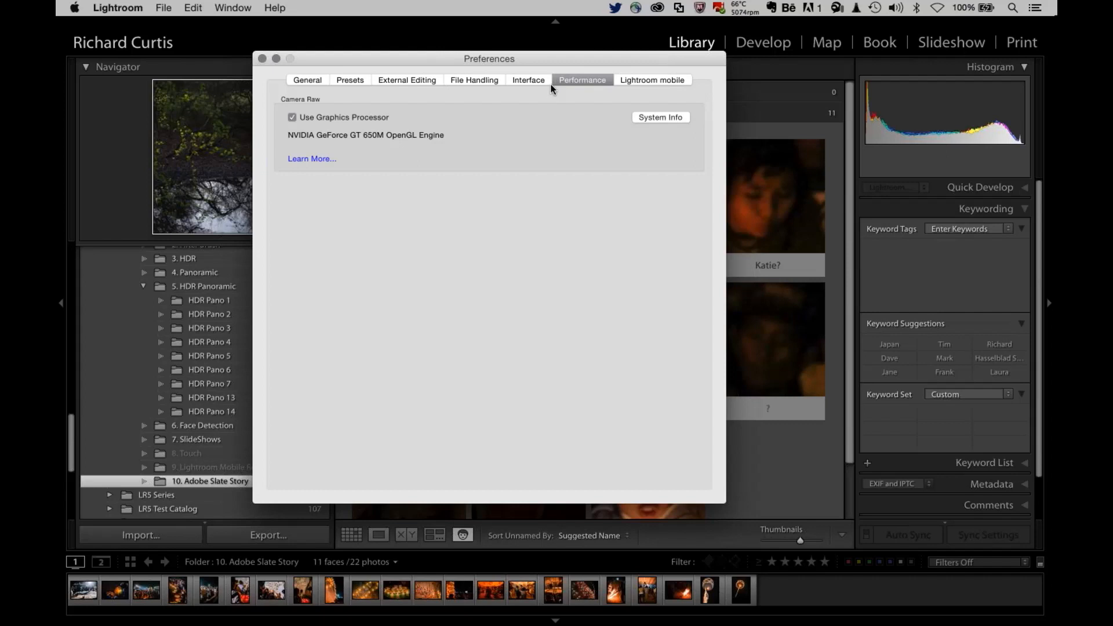
click(647, 78)
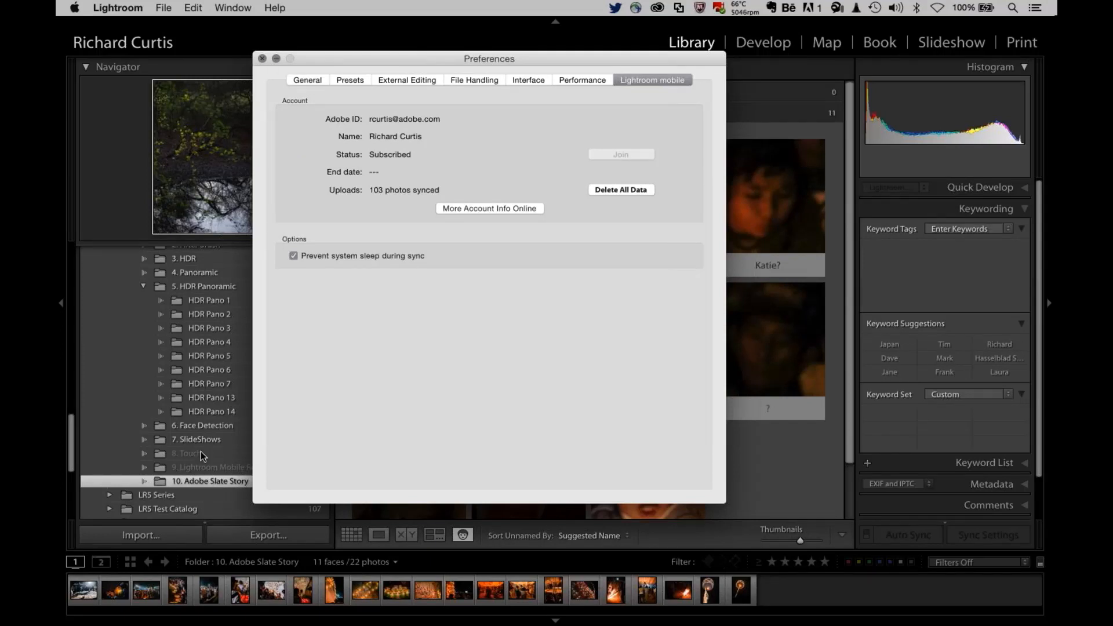
Step: Open the Burma Fire Balloon Story collection in the Lightroom Mobile collection set and show its photos in Grid view
scroll(207, 413, down, 2)
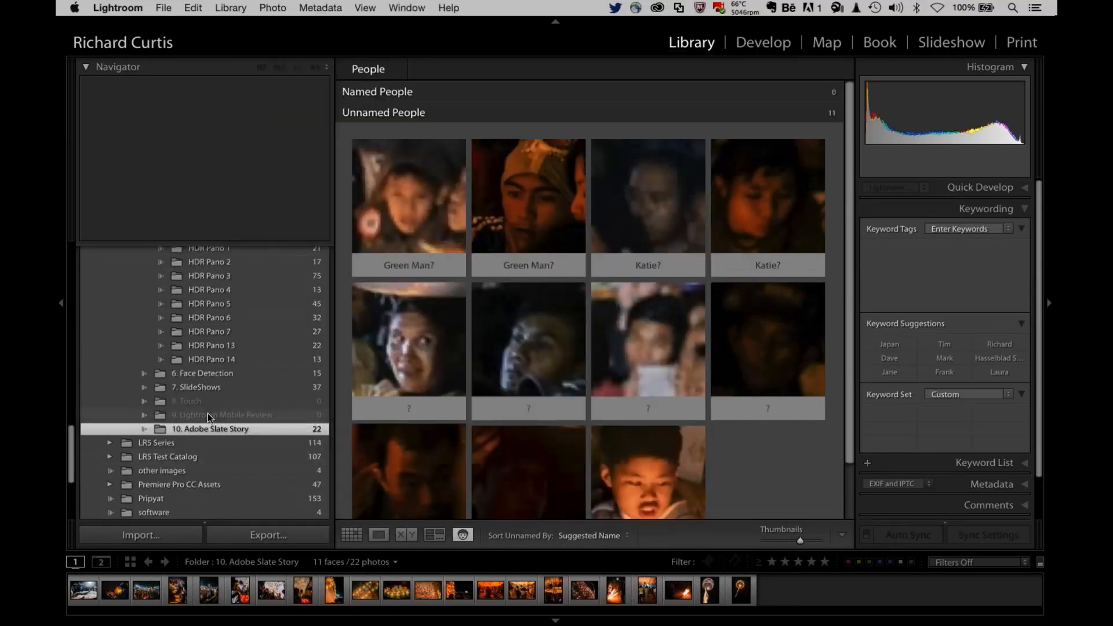
scroll(208, 412, down, 6)
click(85, 435)
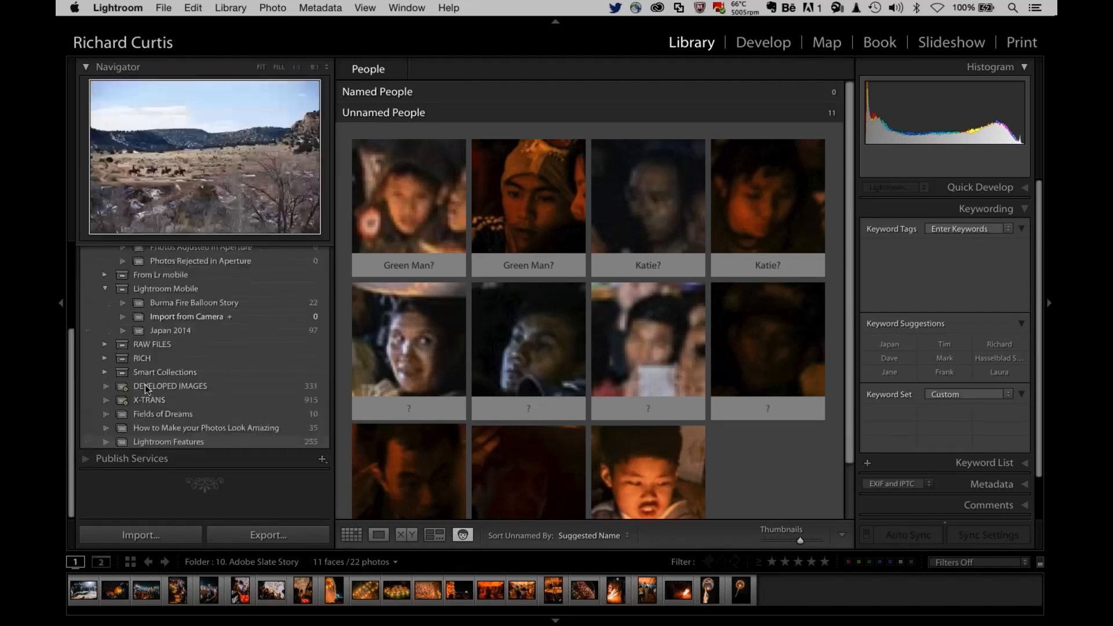
click(155, 308)
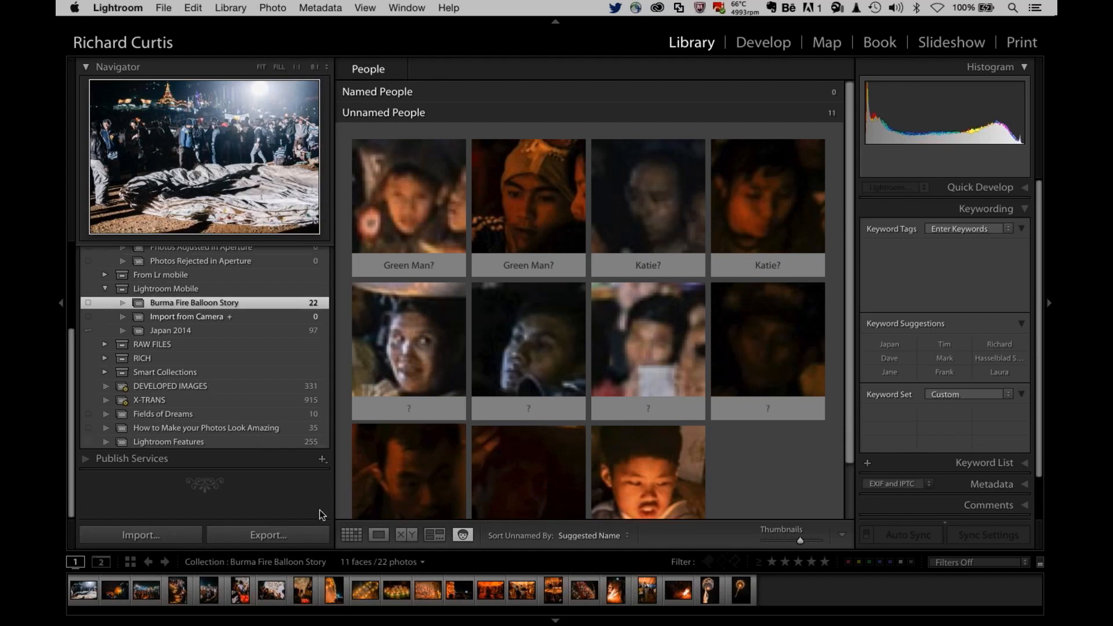
click(345, 537)
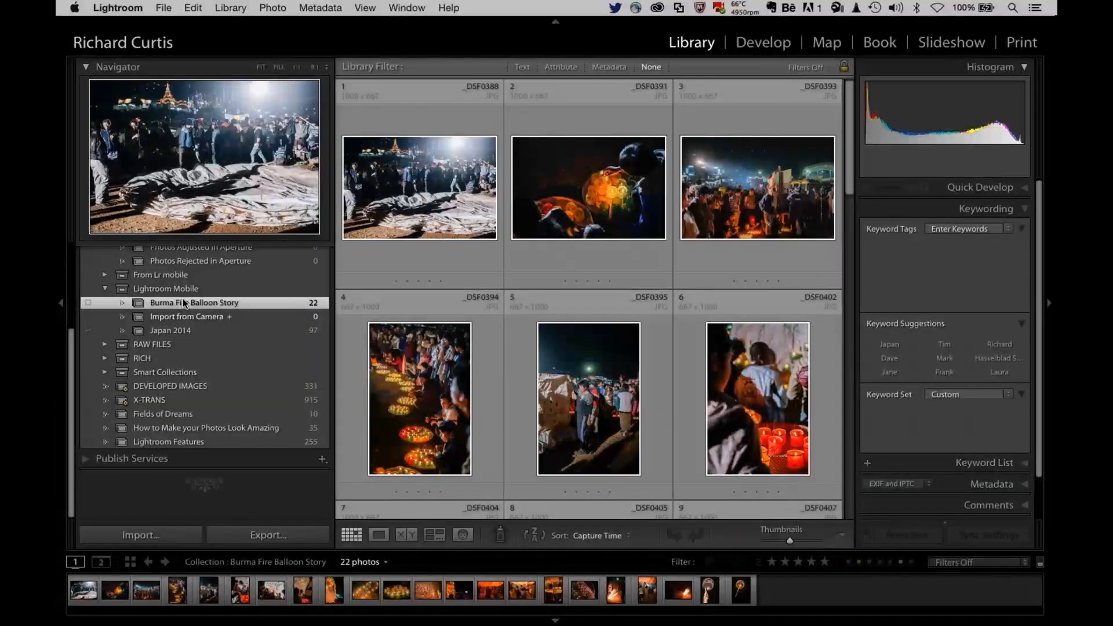
Step: Enable Lightroom mobile syncing for the Burma Fire Balloon Story collection and deselect its photos
click(88, 304)
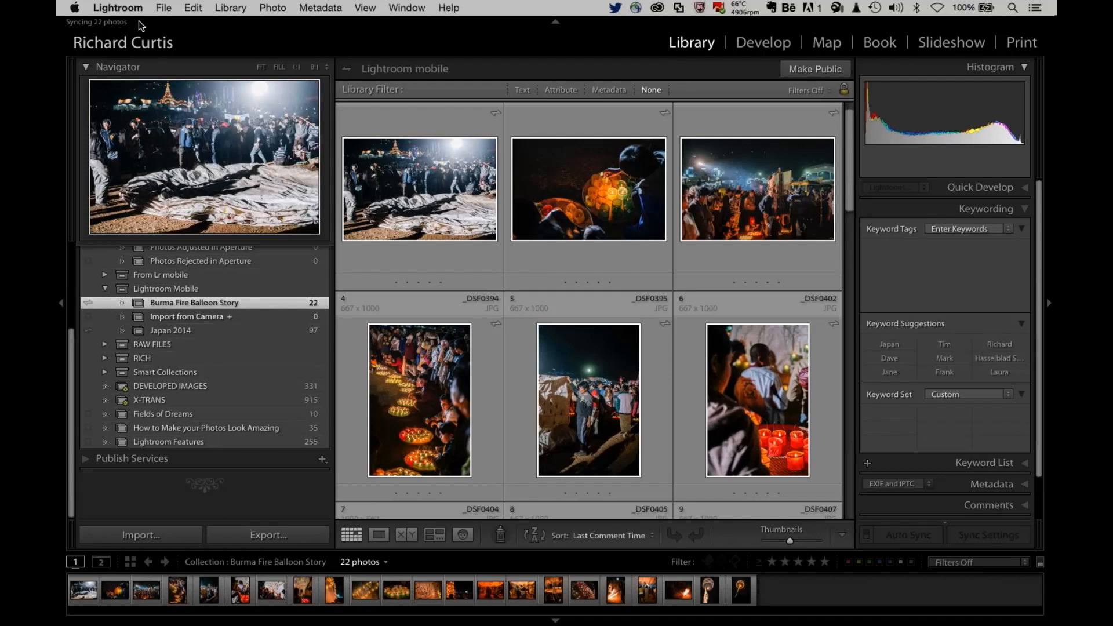
key(super+d)
click(156, 43)
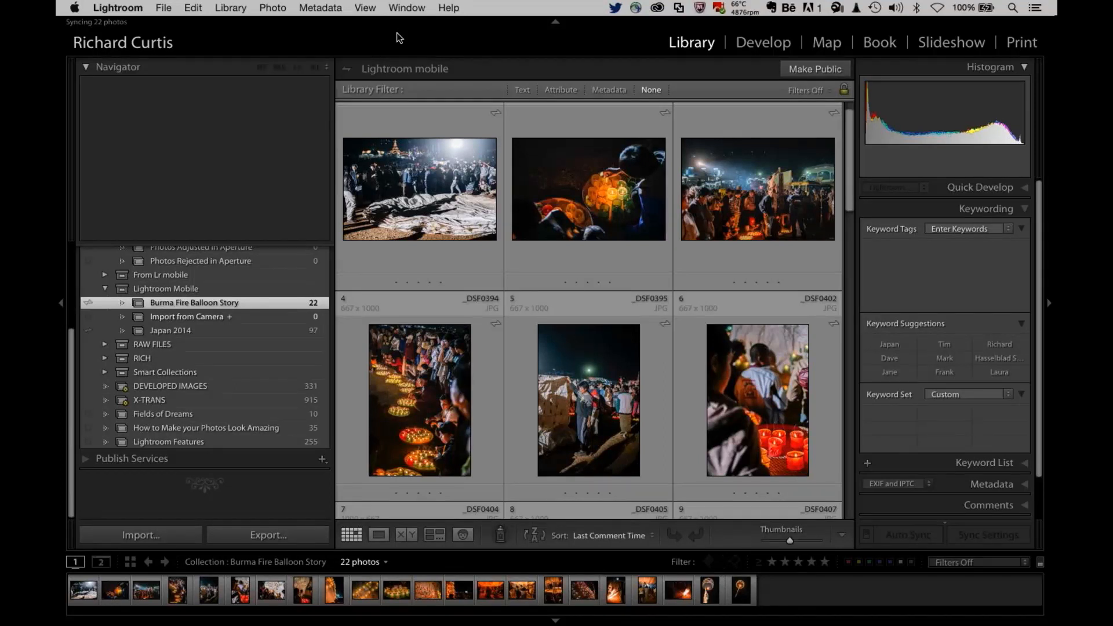
Step: Switch to QuickTime Player to present the Fire Balloon festival story from the mobile device
key(super+space)
text(qu)
key(Return)
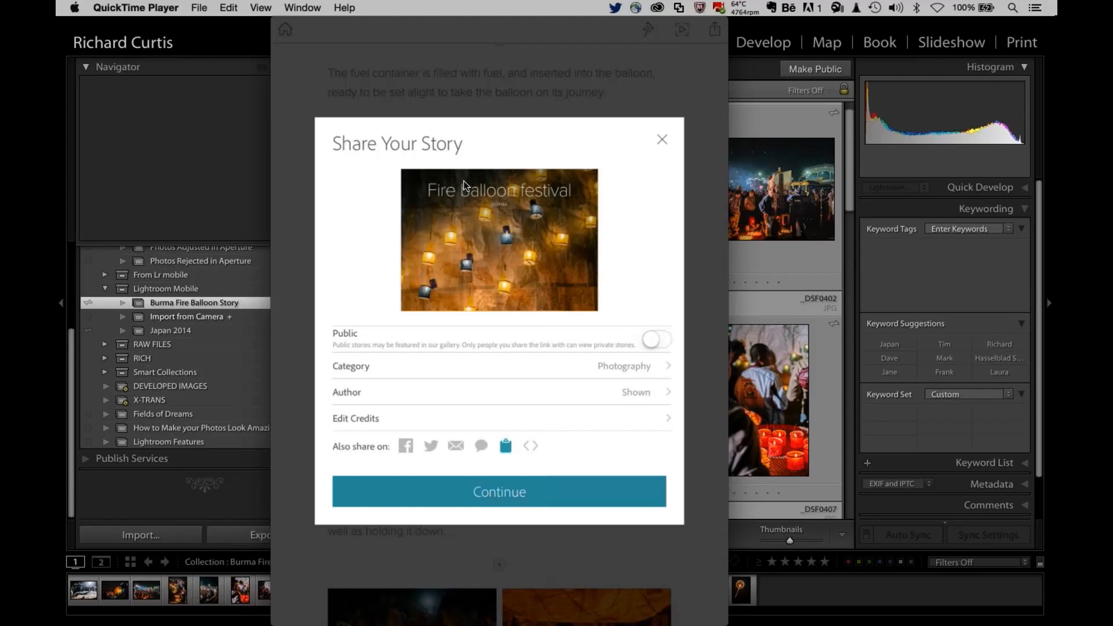
Step: Leave the Share Your Story display and hide QuickTime Player to return to Lightroom
key(Escape)
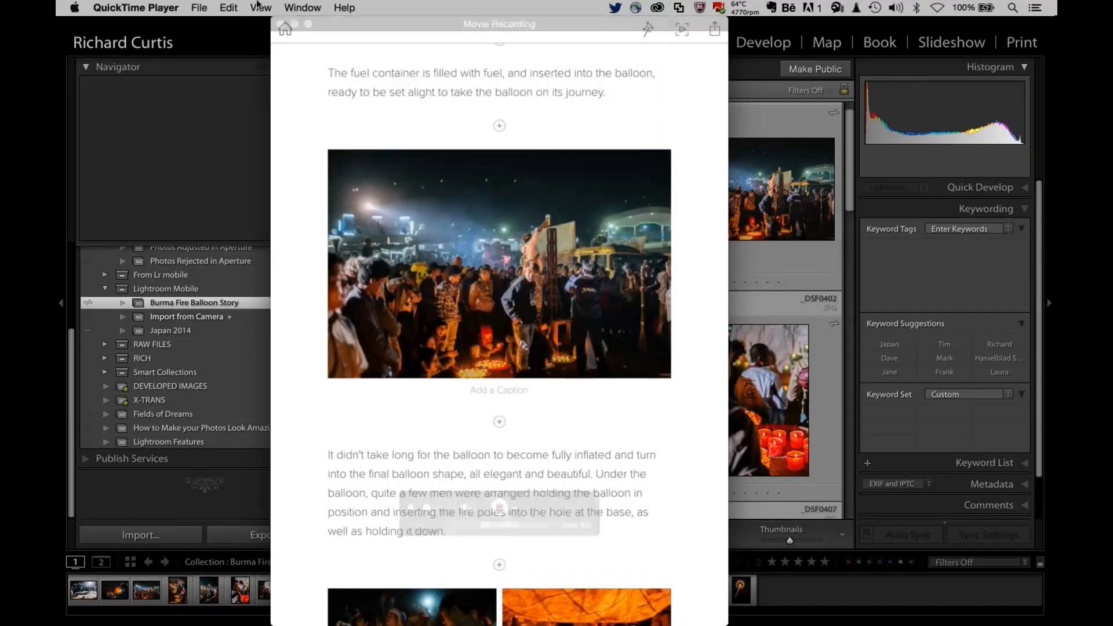
click(138, 7)
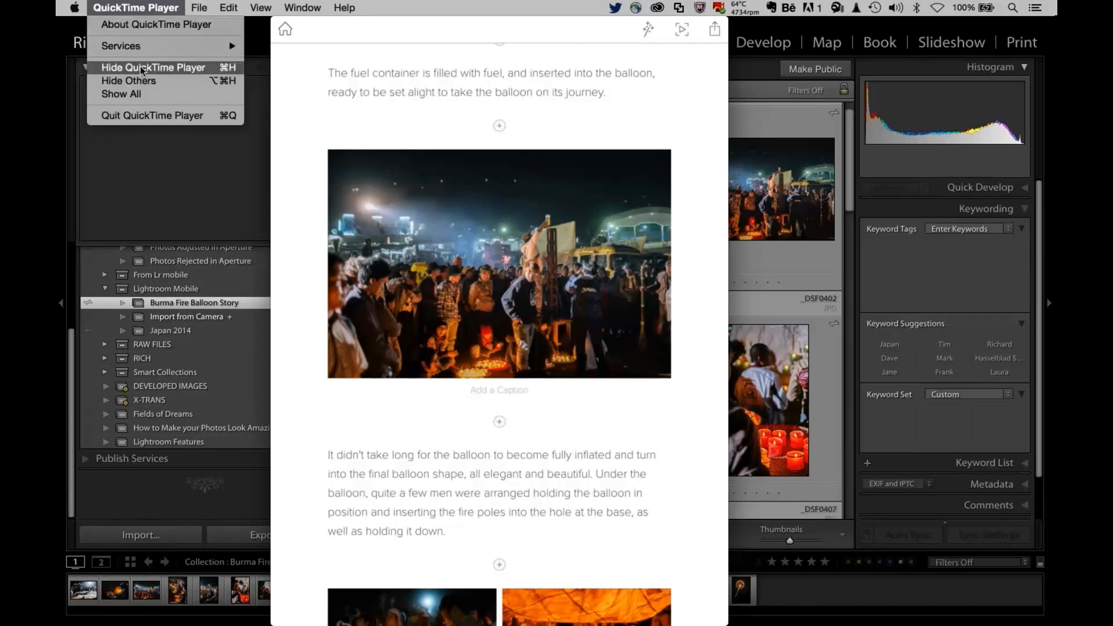
click(141, 68)
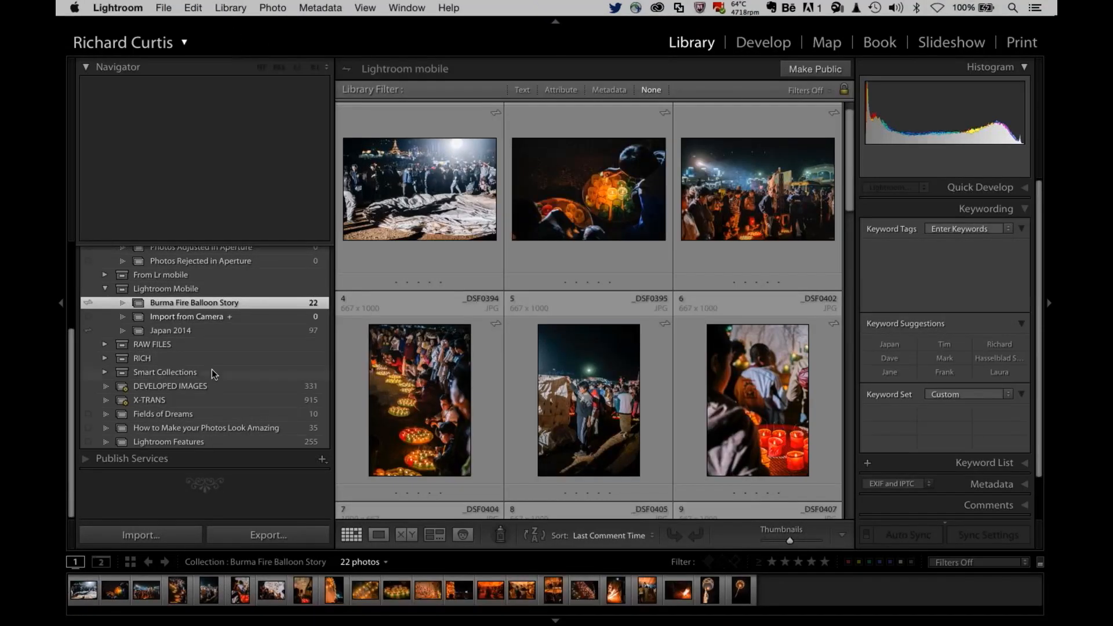
Step: Open the 1. Presentation folder under LR6 in the Lightroom Features folder to show its slides
click(96, 272)
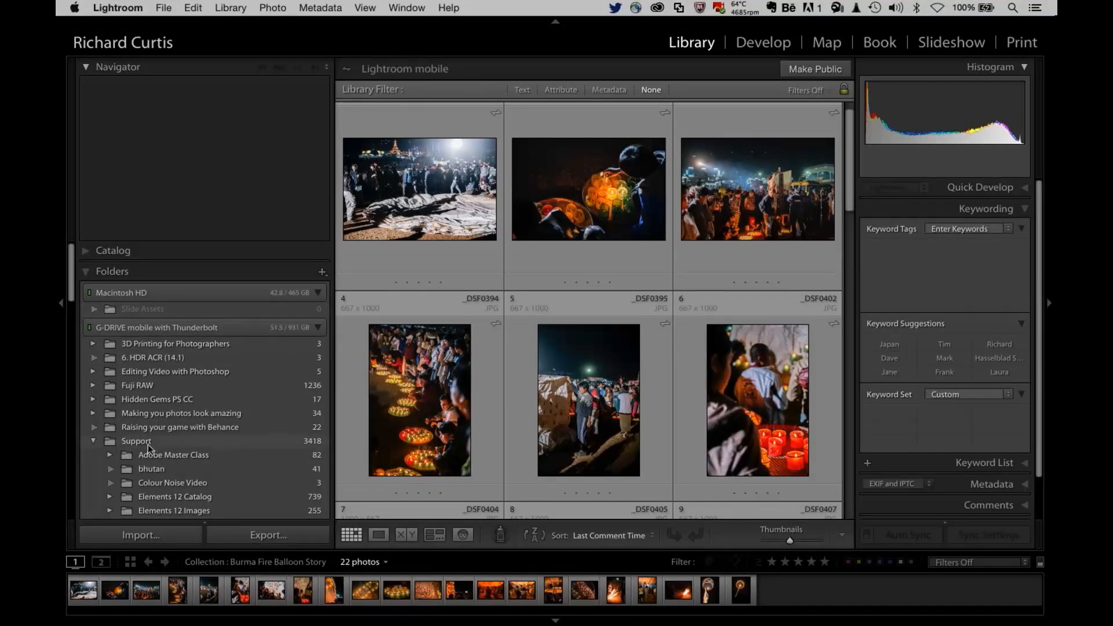
scroll(148, 448, down, 5)
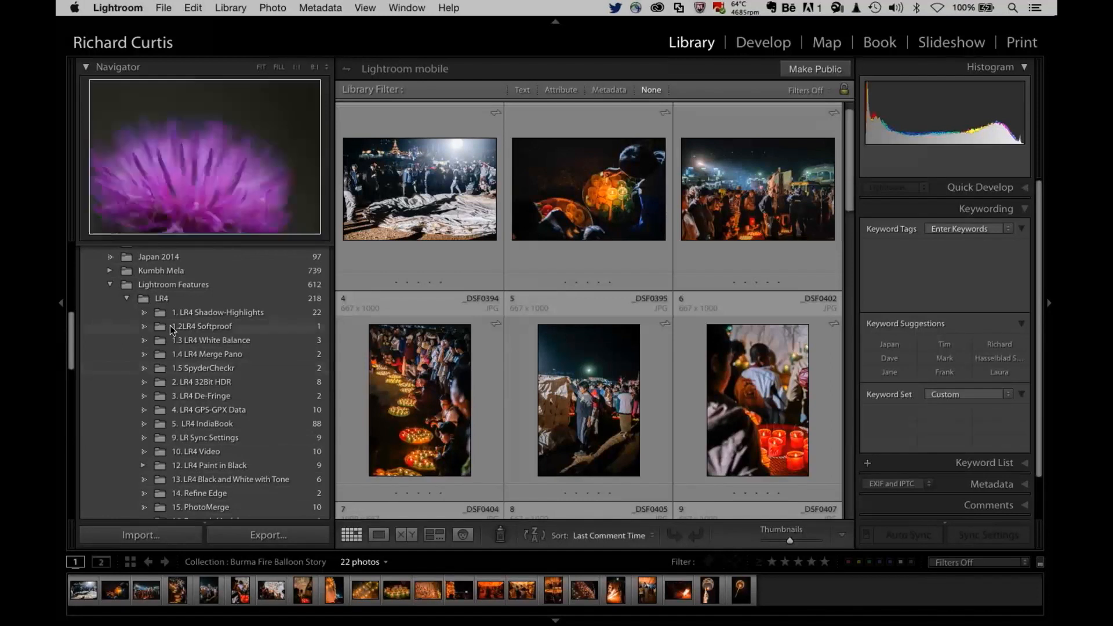
scroll(169, 326, down, 10)
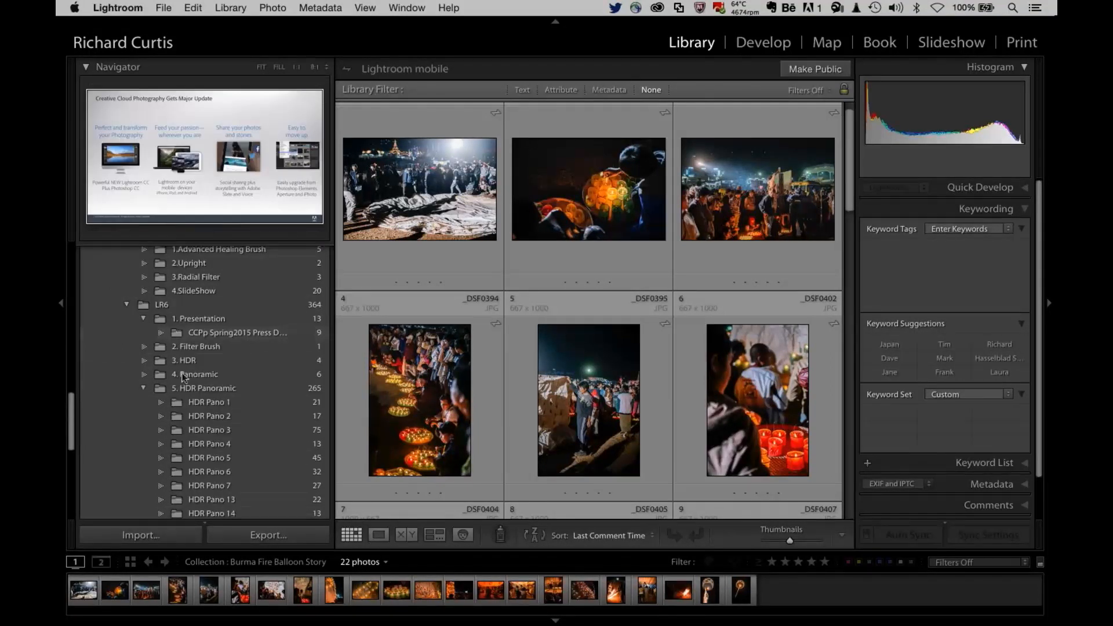
click(180, 320)
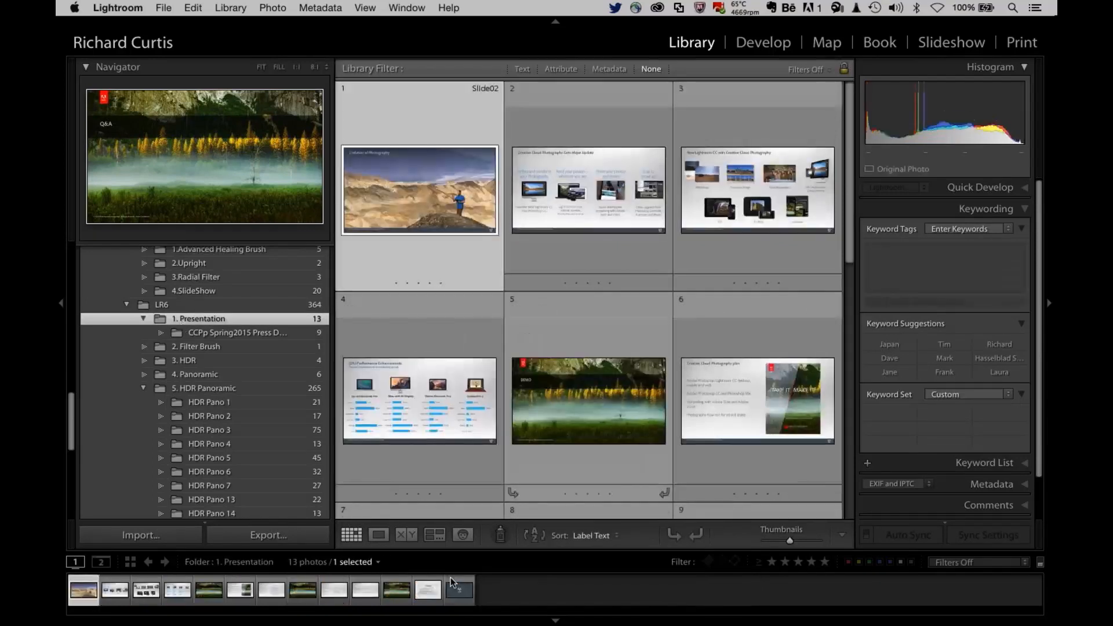
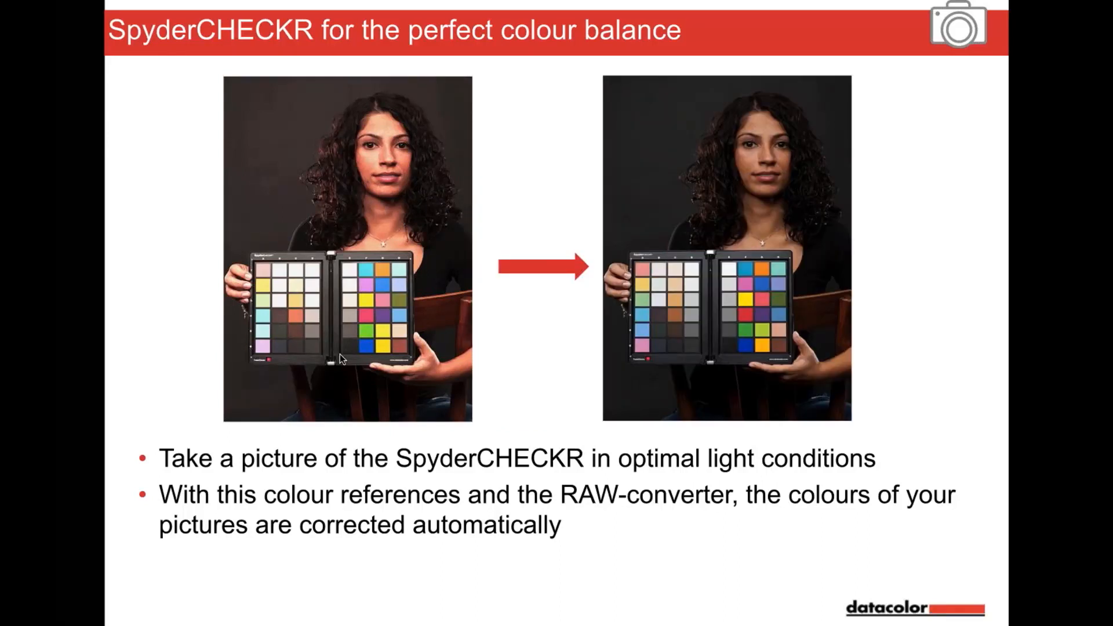
Step: End the Keynote slideshow, switch to Lightroom and open the wedding photo DSC_0006.NEF in Develop
key(Escape)
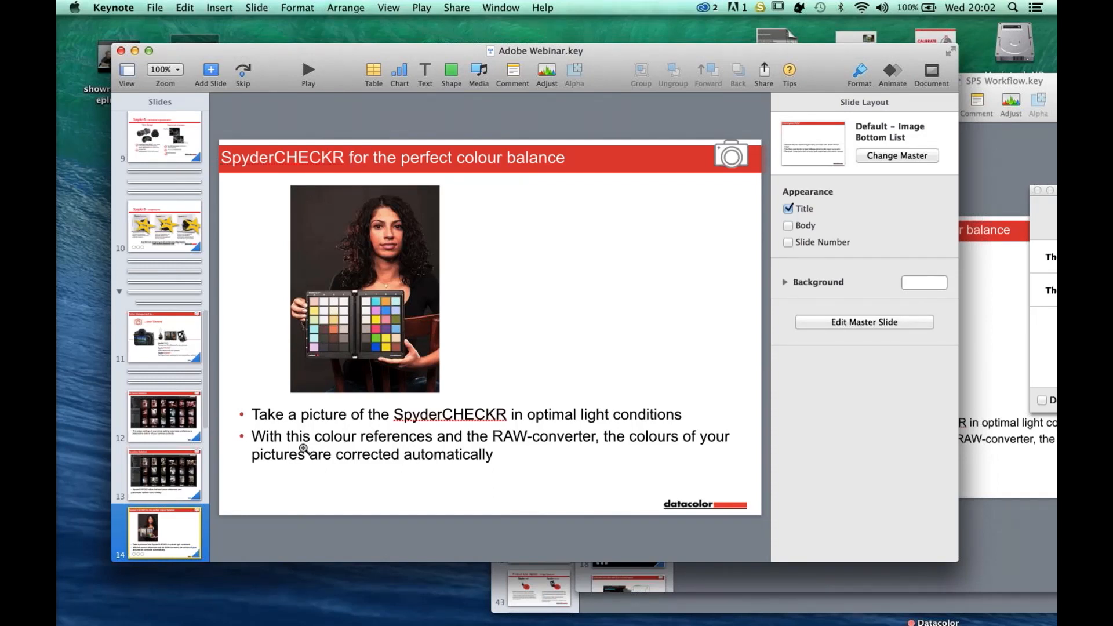
key(super+Tab)
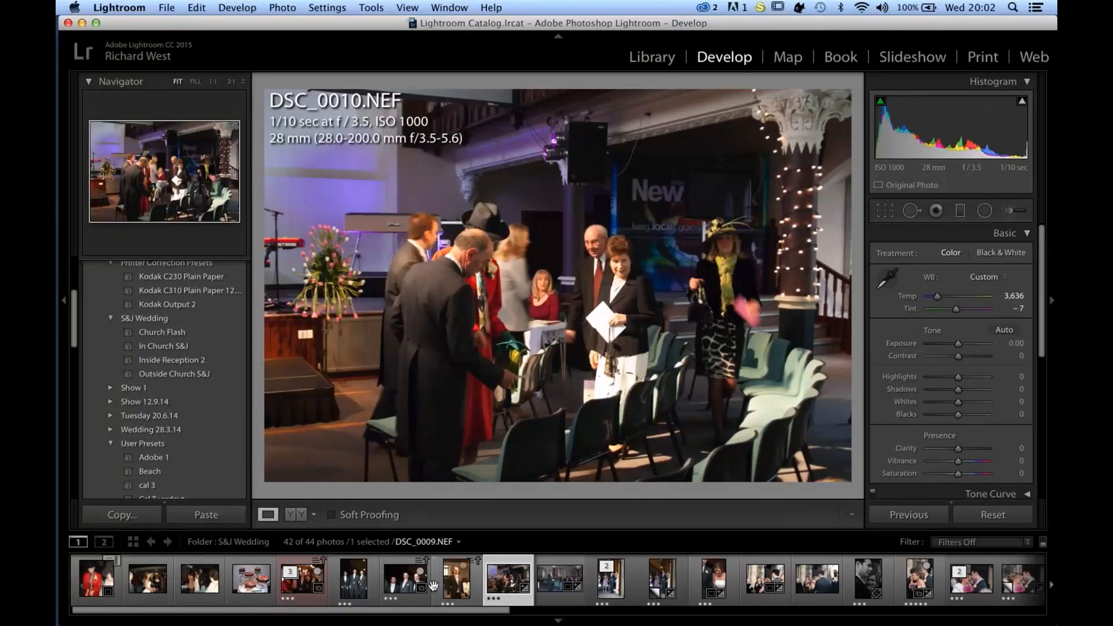
click(396, 590)
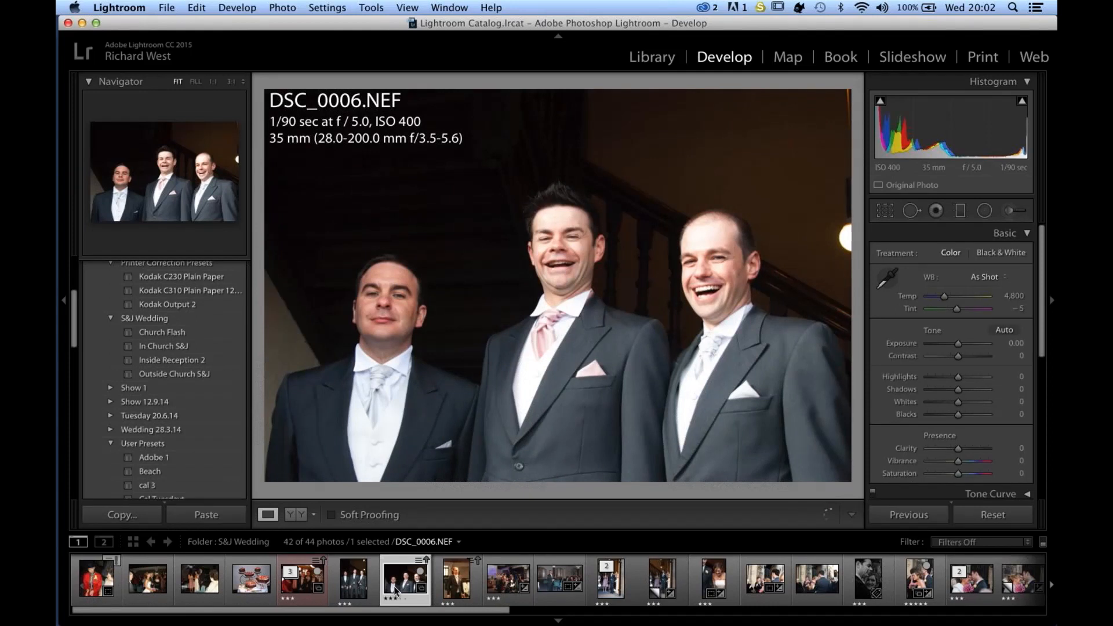
Step: Compare the lighting and colour cast of the wedding photos DSC_0001.NEF, DSC_0009.NEF and DSC_0006.NEF
click(304, 589)
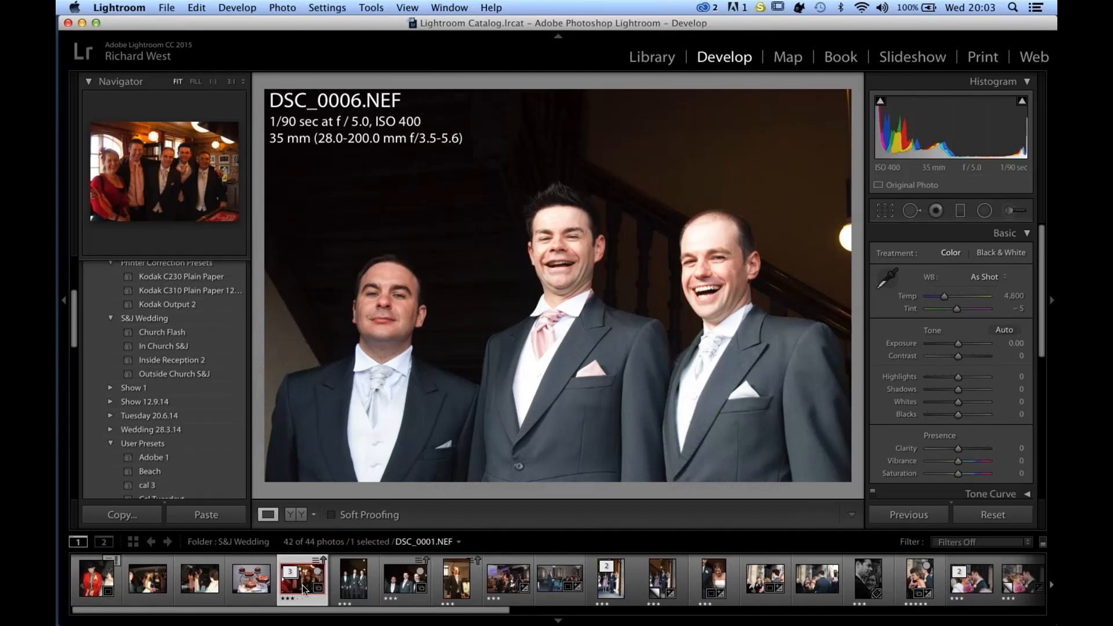
click(457, 588)
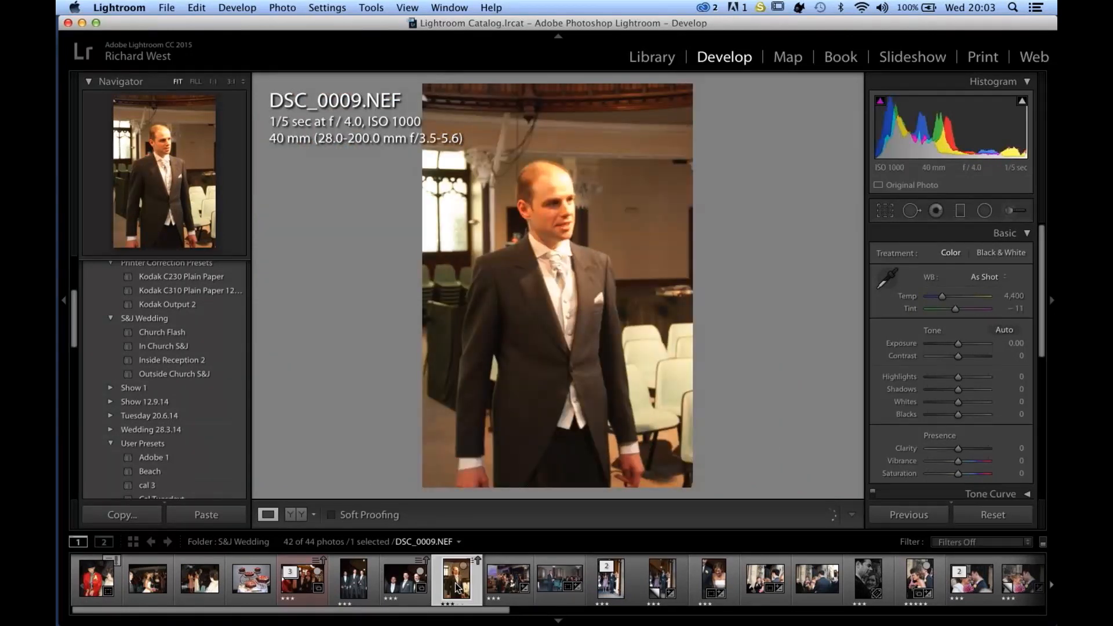
click(404, 590)
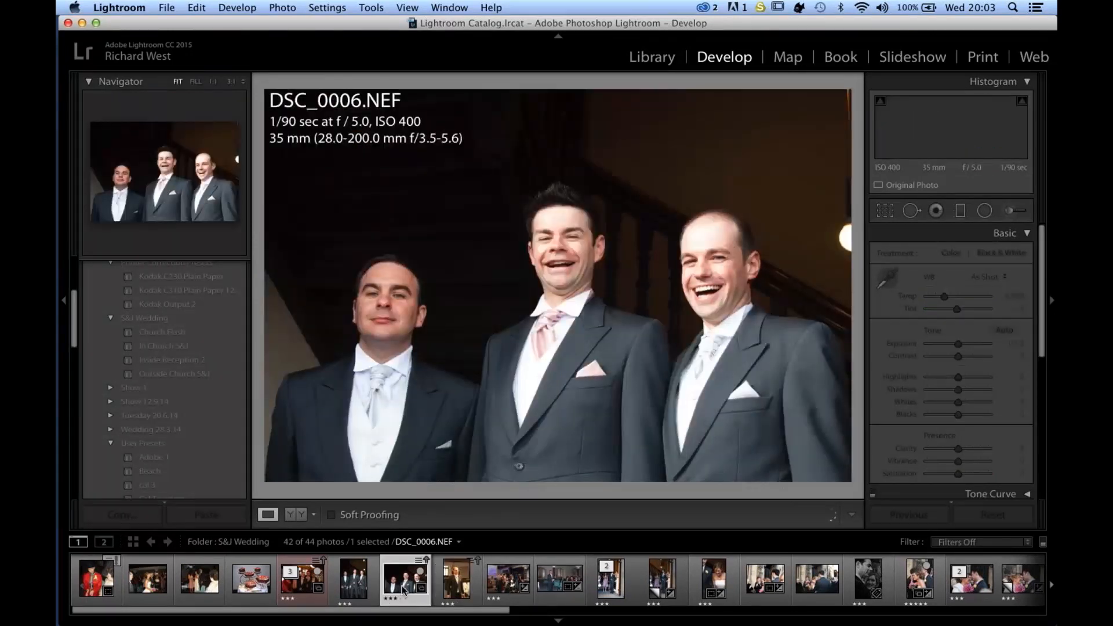
click(303, 580)
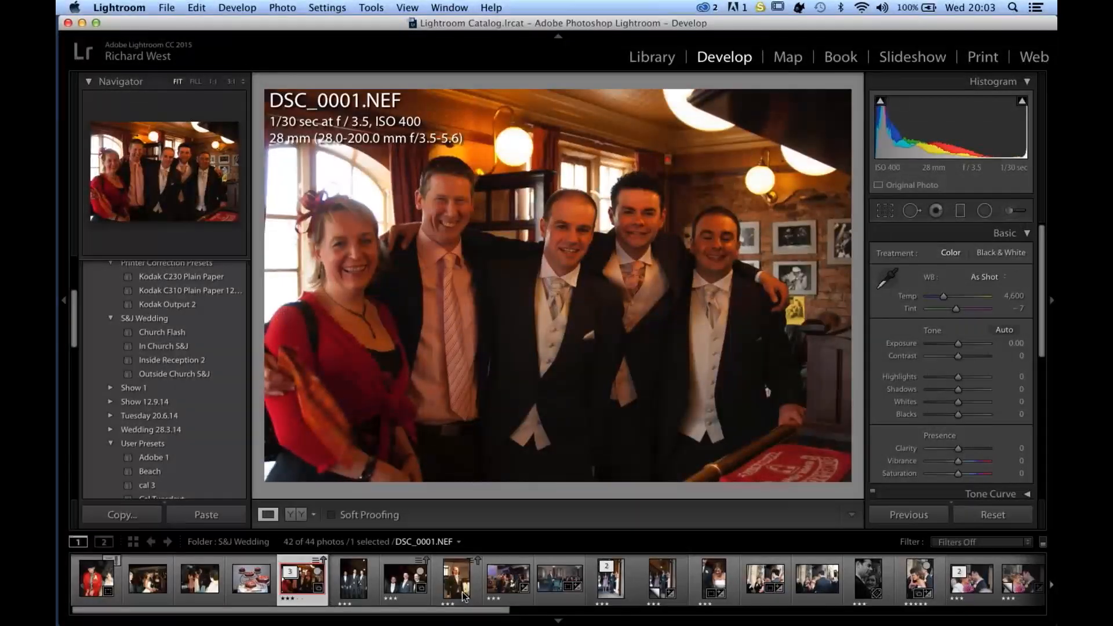
click(464, 595)
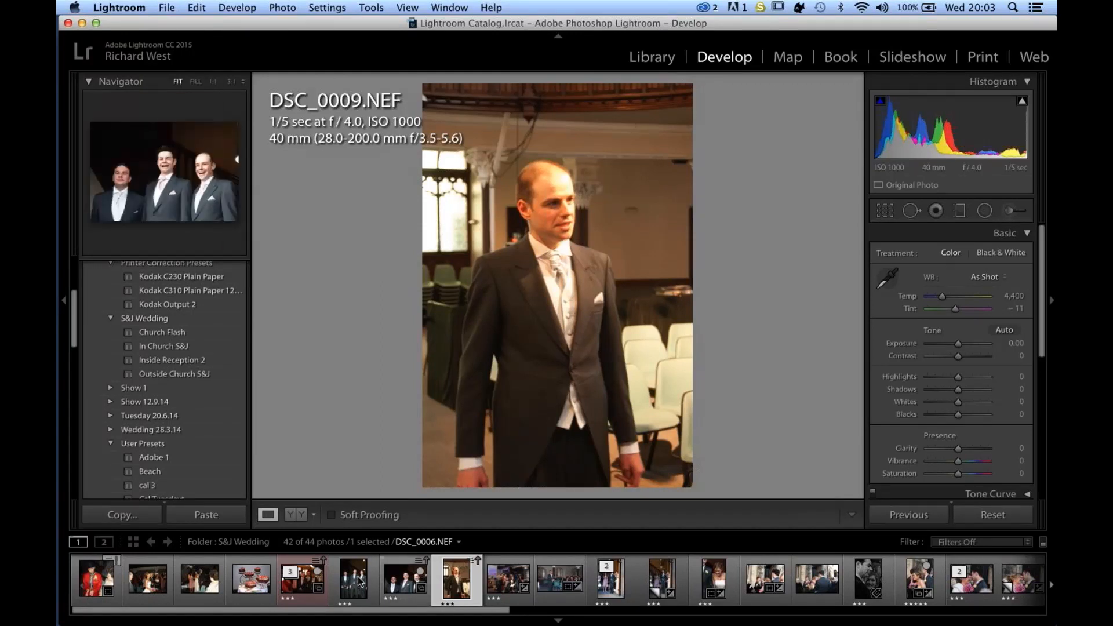
click(304, 590)
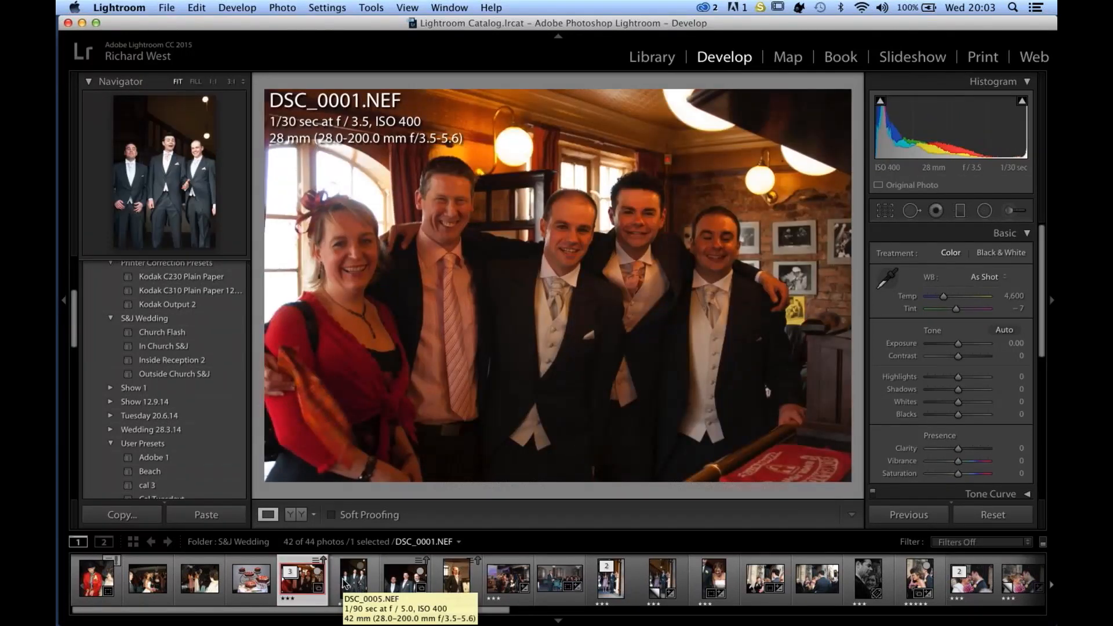
click(405, 588)
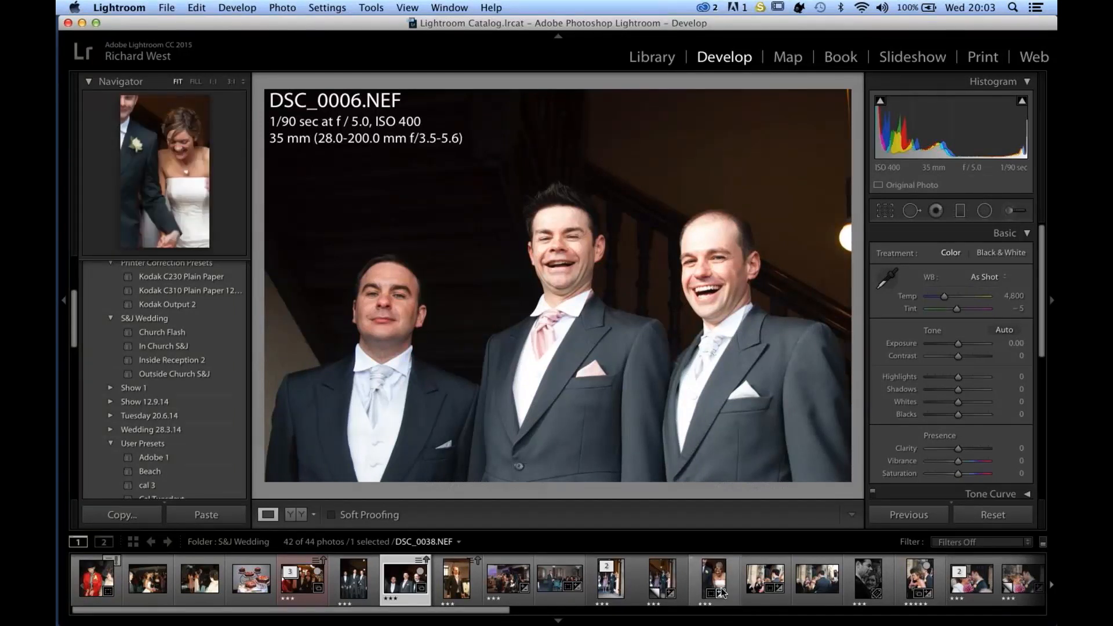
Step: Open the fourth SpyderCHECKR colour chart image near the end of the wedding filmstrip
scroll(953, 565, down, 10)
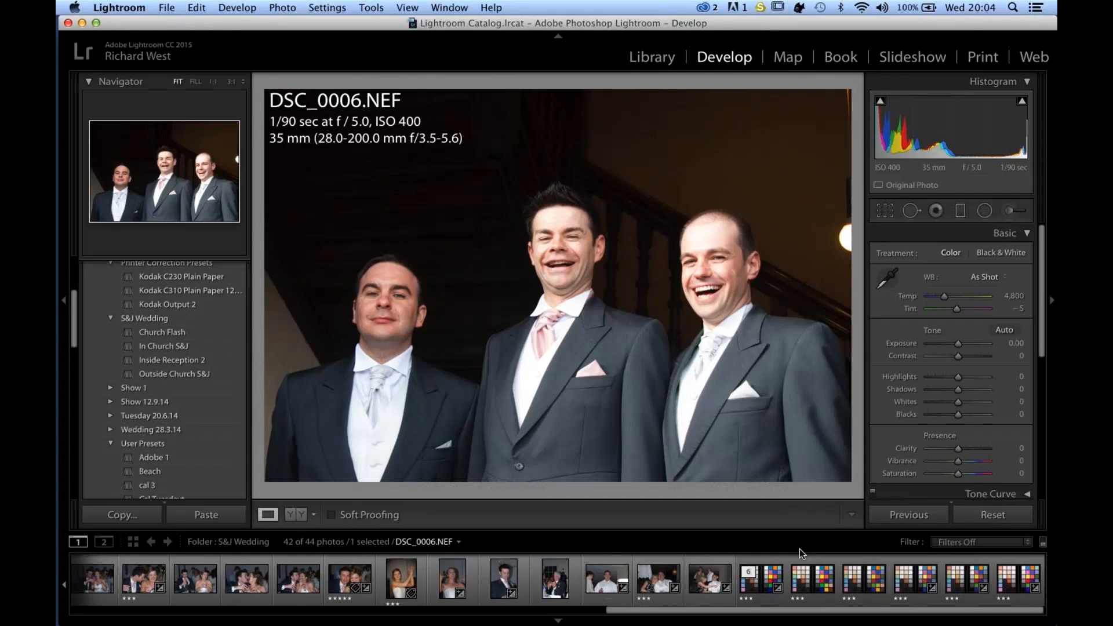
click(764, 591)
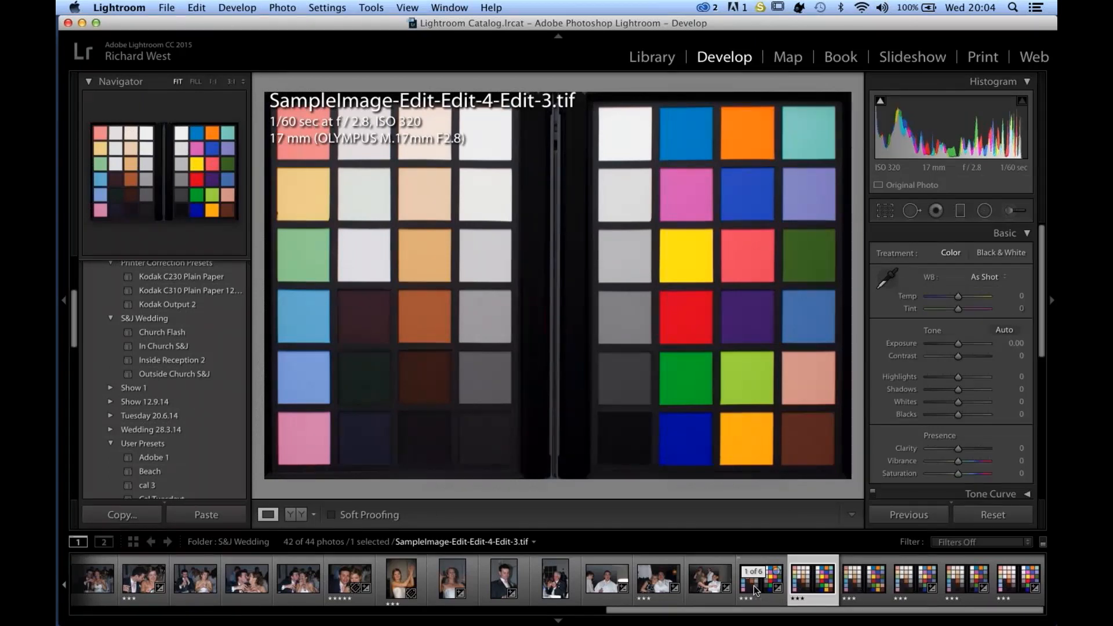
key(Right)
key(Right)
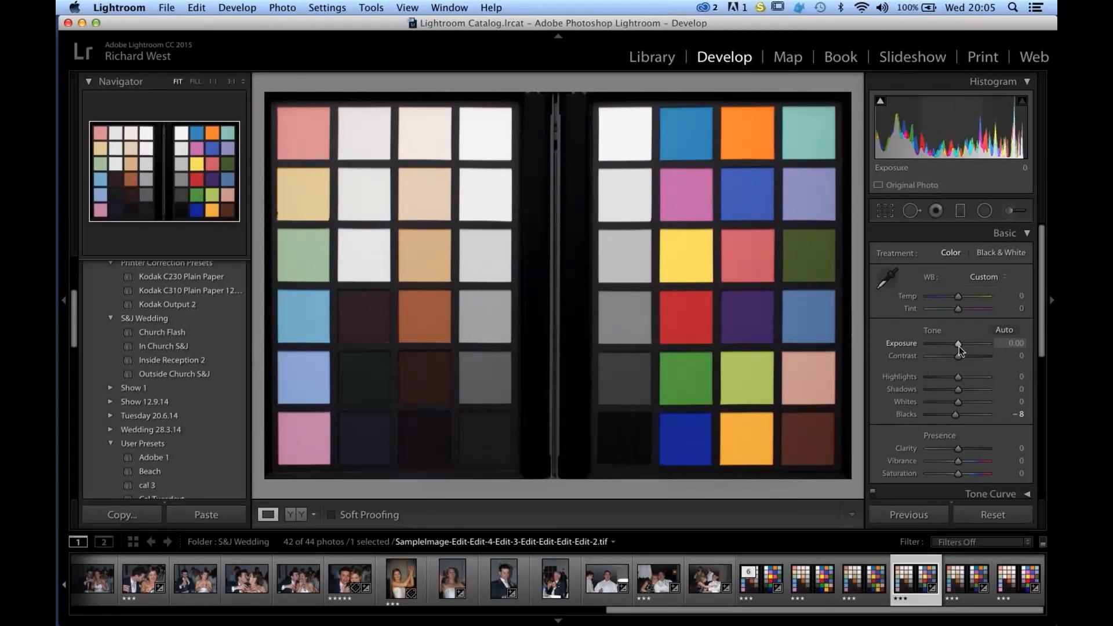
Step: Set the chart's Exposure to -0.08 and Blacks to -5, sampling the white balance from the light grey patch
drag(959, 346, 957, 343)
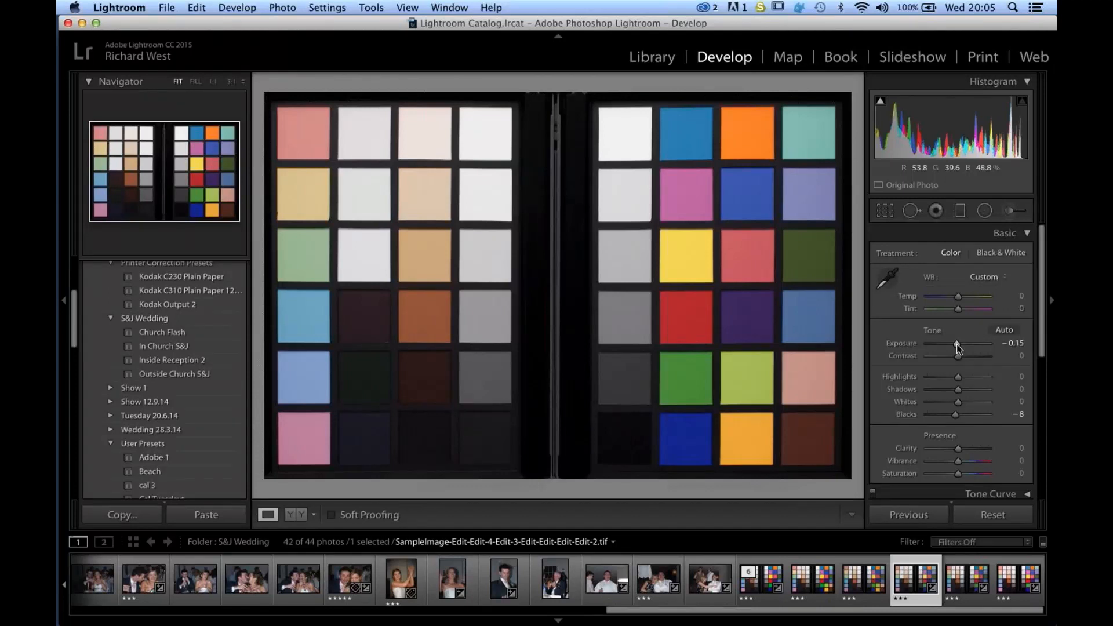
drag(957, 348, 959, 347)
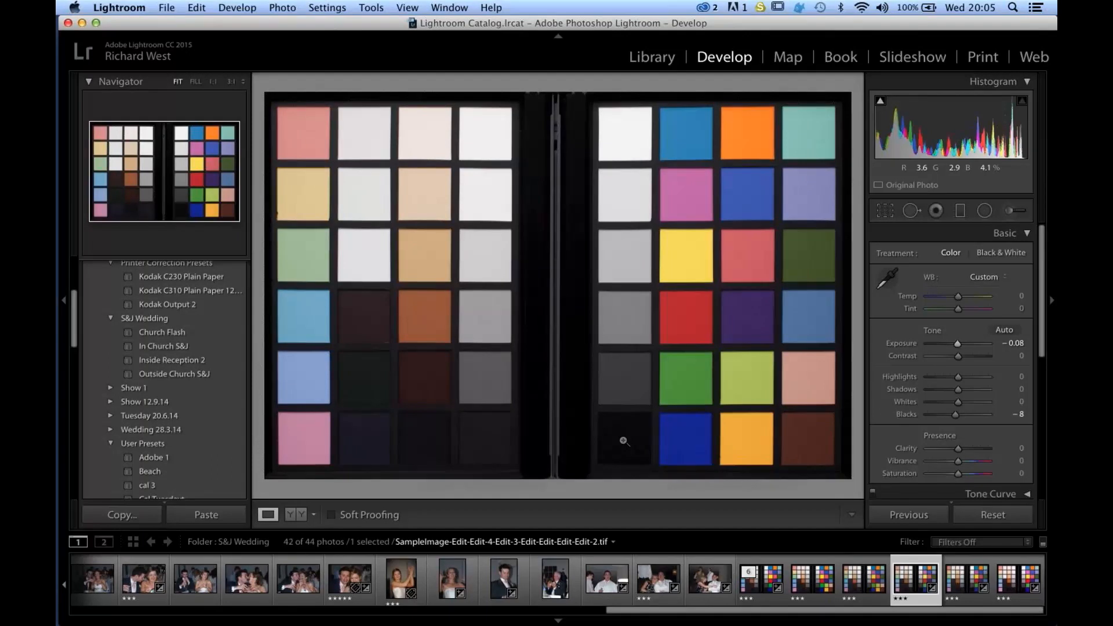
click(955, 417)
click(887, 278)
click(617, 183)
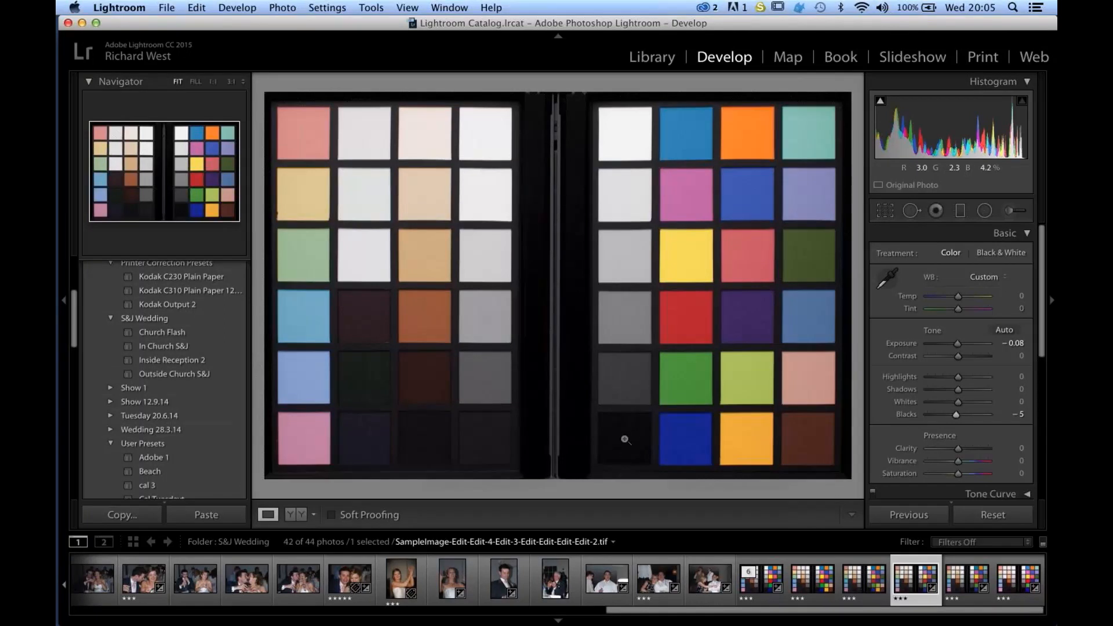
Step: Send the chart image to the SpyderCheckr Editing external editor and cancel its software update check
click(283, 7)
mouse_move(295, 85)
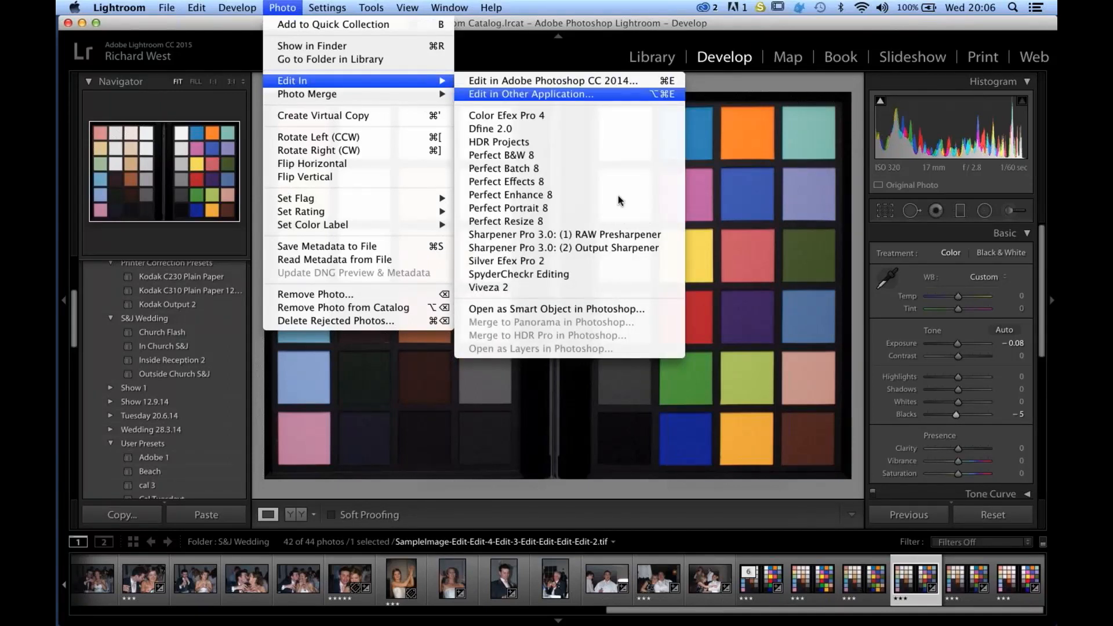
click(630, 274)
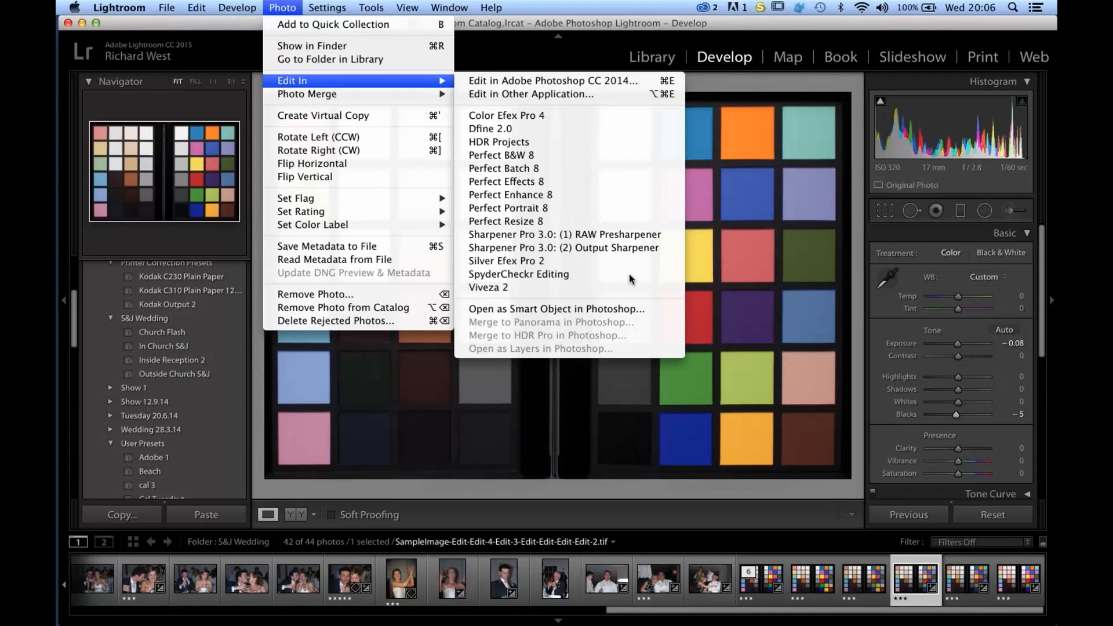
click(655, 331)
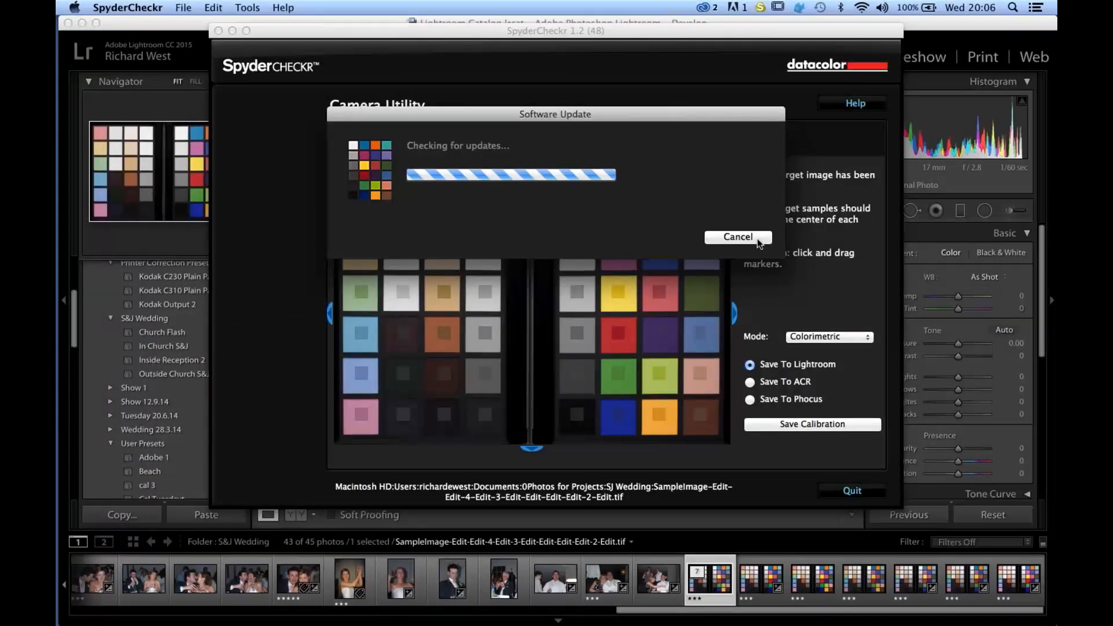
click(757, 238)
mouse_move(651, 329)
mouse_down()
mouse_move(548, 264)
mouse_move(675, 360)
mouse_move(717, 436)
mouse_move(646, 357)
mouse_move(509, 263)
mouse_move(580, 302)
mouse_move(690, 389)
mouse_move(721, 415)
mouse_move(716, 436)
mouse_up()
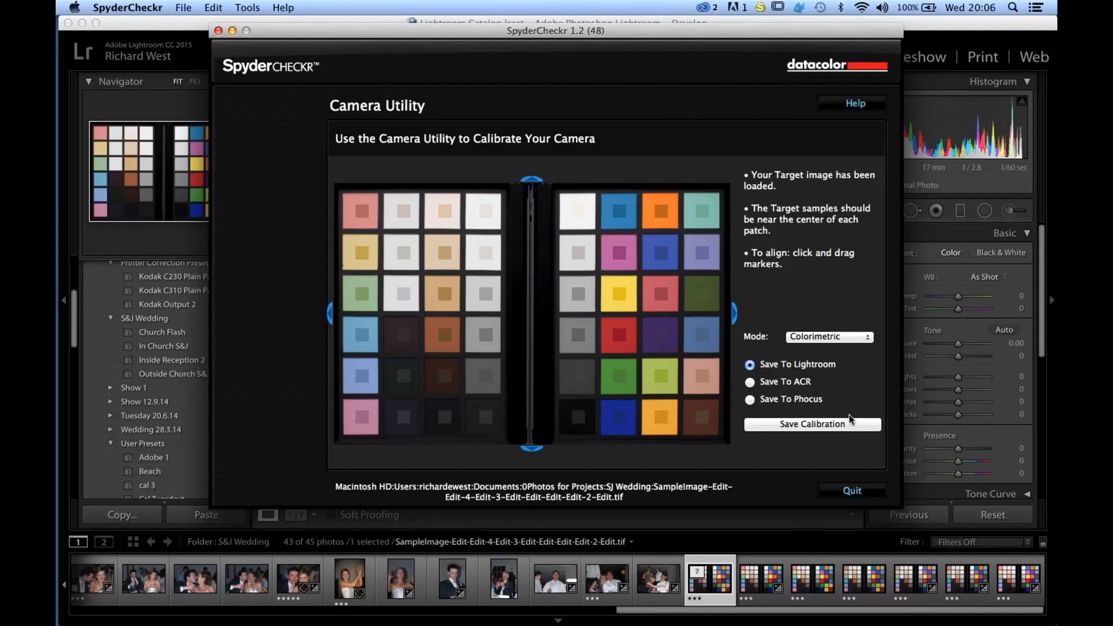
Step: Save the calibration to Lightroom as the preset CAL3 and quit SpyderCheckr
click(814, 424)
text(CAL)
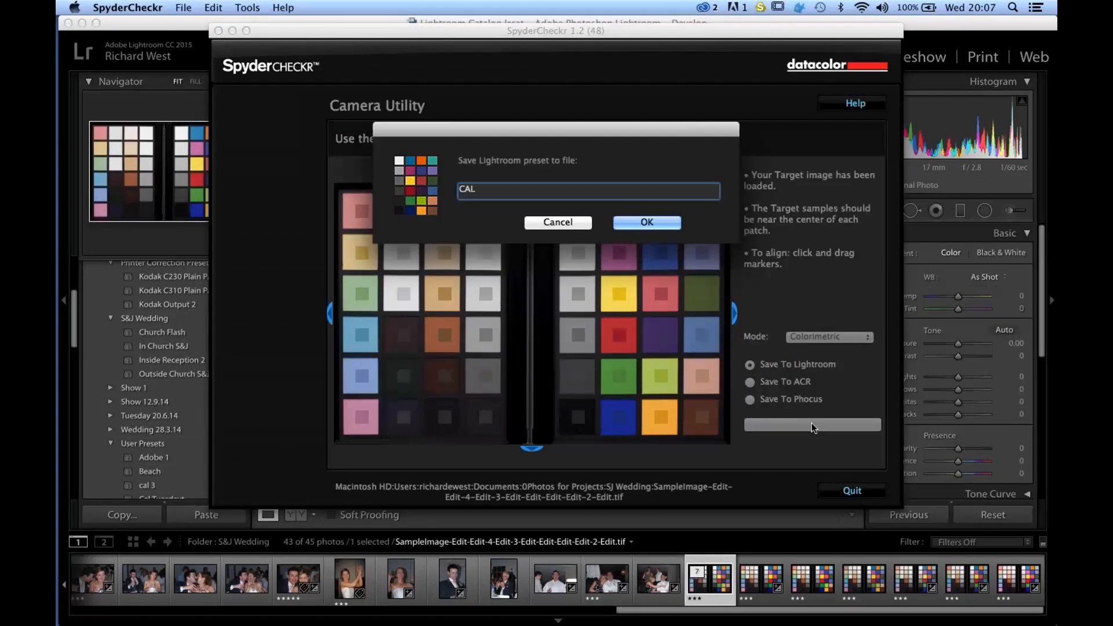
text(3)
click(649, 220)
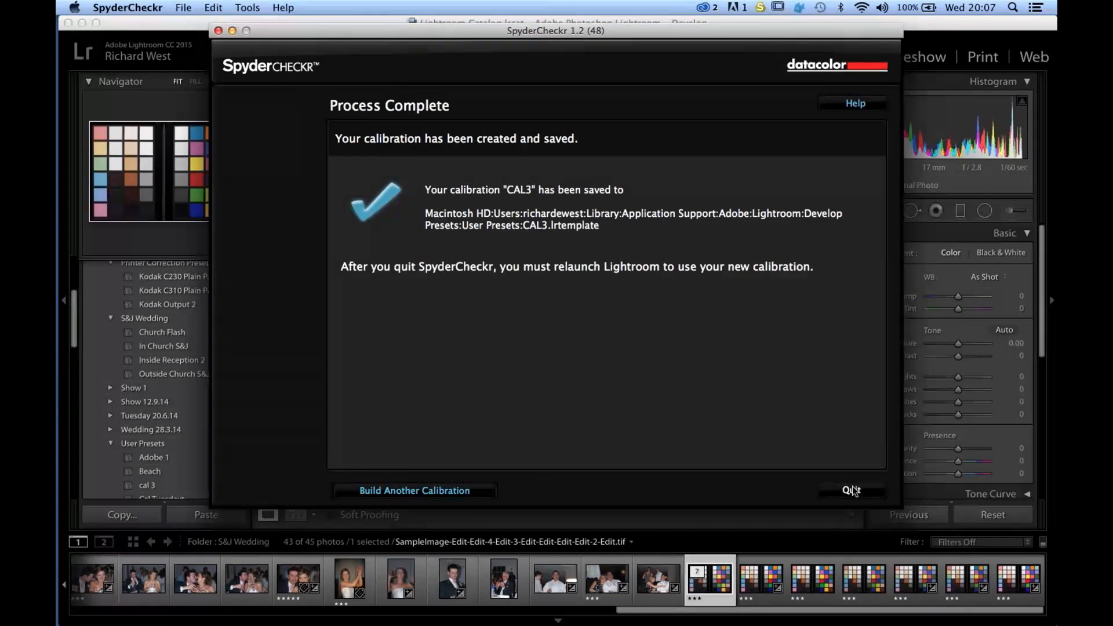
click(852, 491)
Step: Apply the cal 3 user preset to the chart image
scroll(211, 424, down, 5)
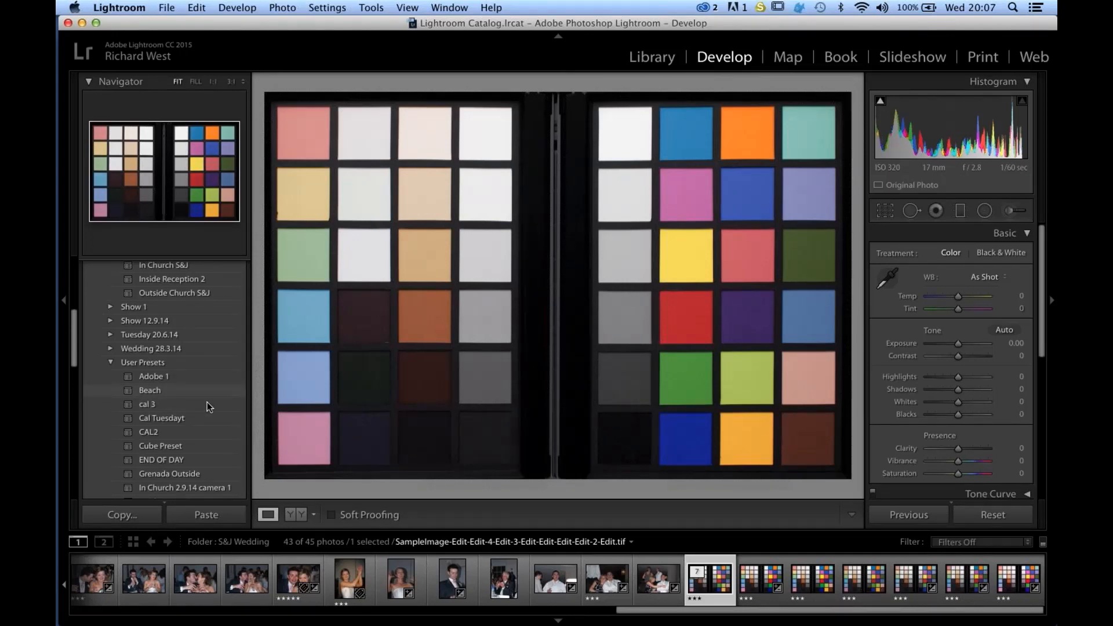
click(200, 405)
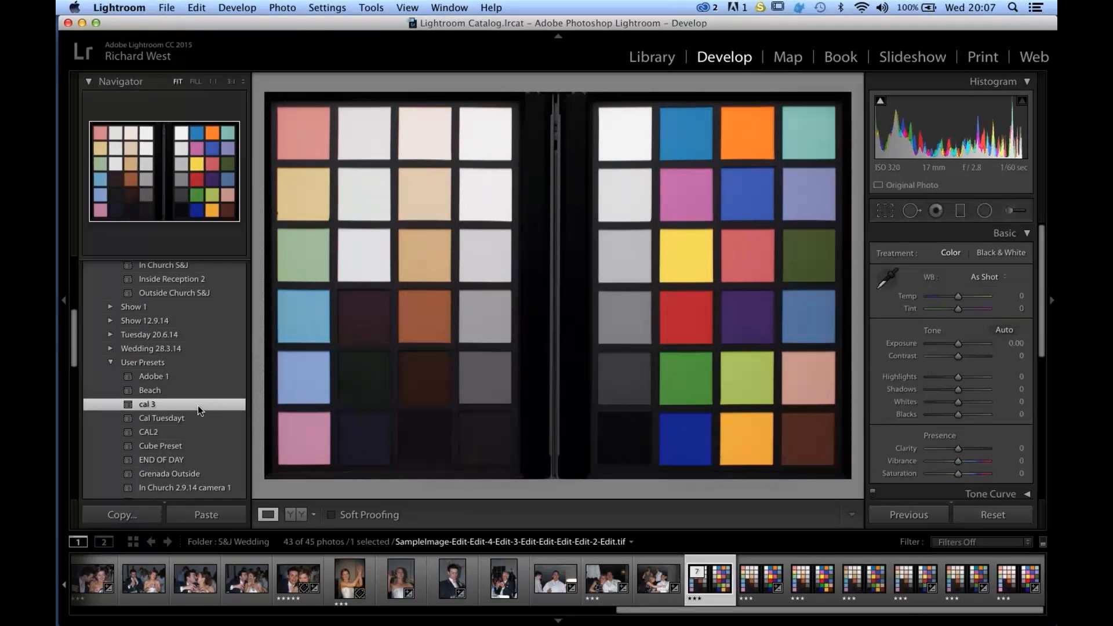
Step: Open the wedding photo DSC_0009.NEF and apply the In Church S&J preset from the S&J Wedding presets
click(485, 588)
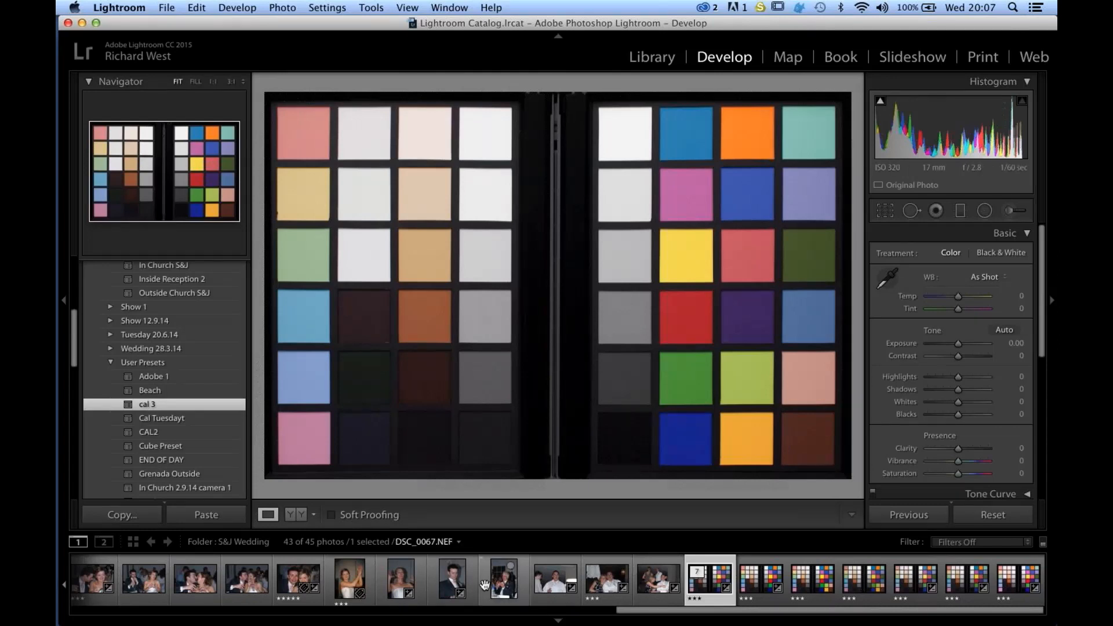
scroll(486, 586, up, 5)
click(457, 584)
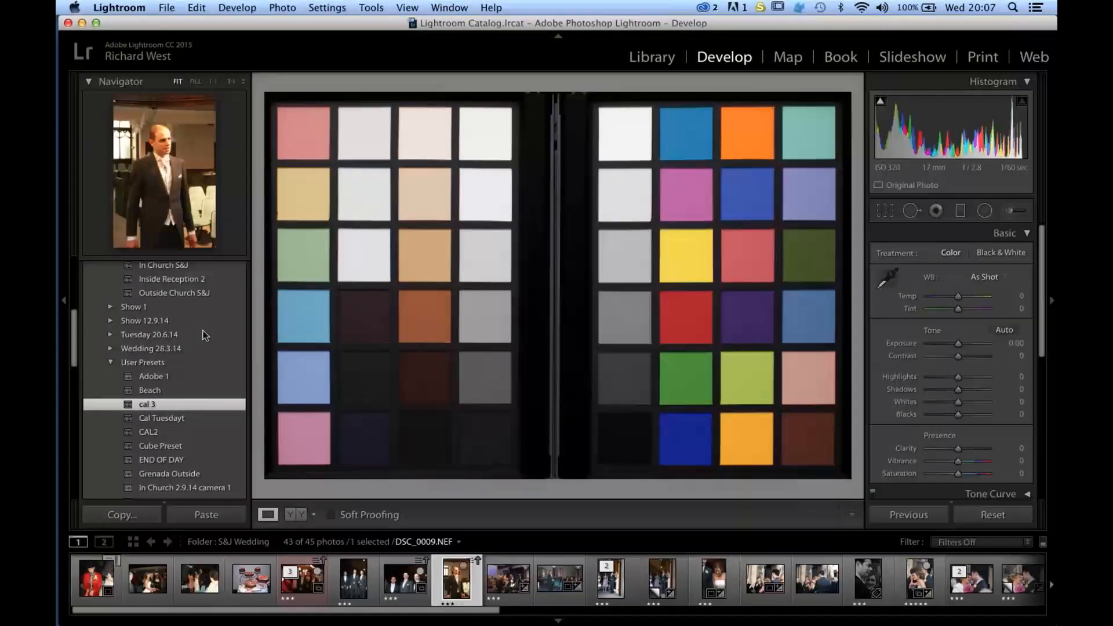
scroll(180, 302, up, 3)
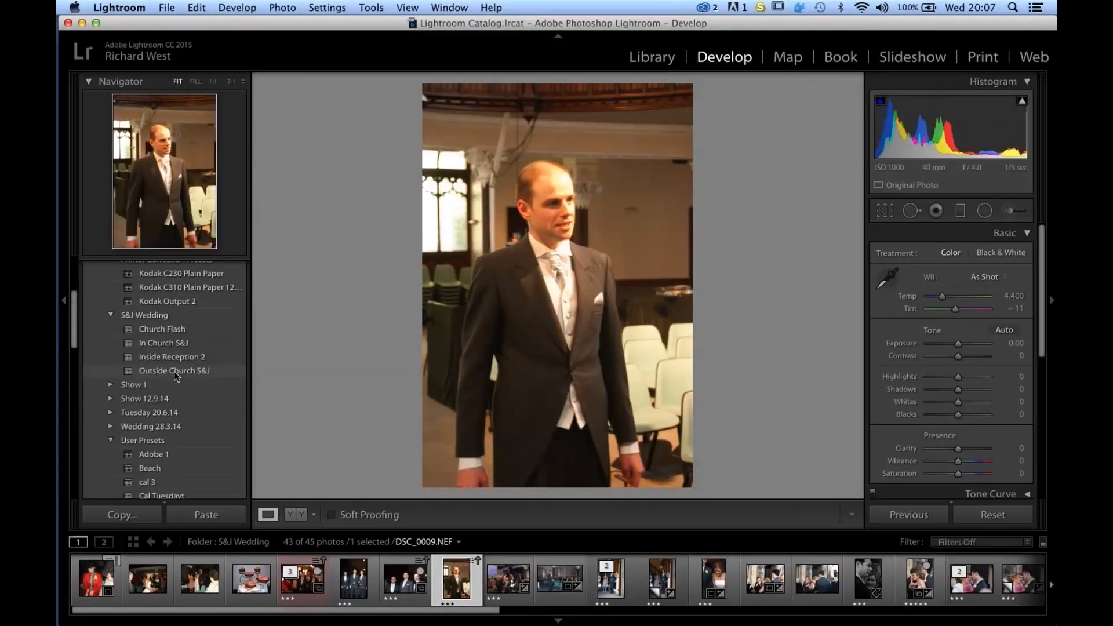
scroll(174, 371, up, 1)
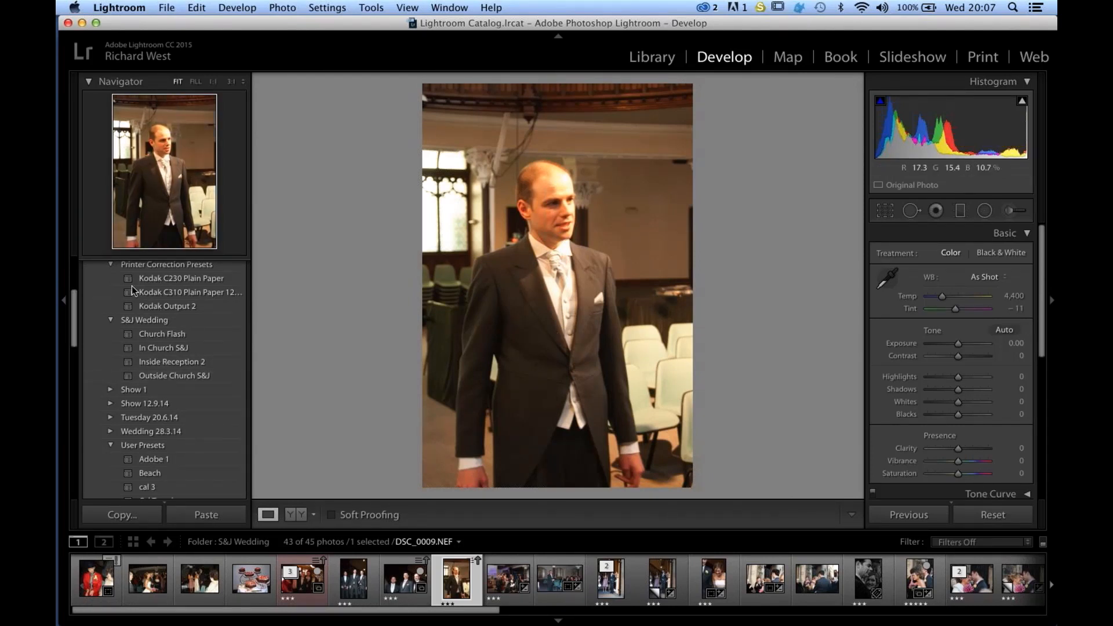
click(180, 349)
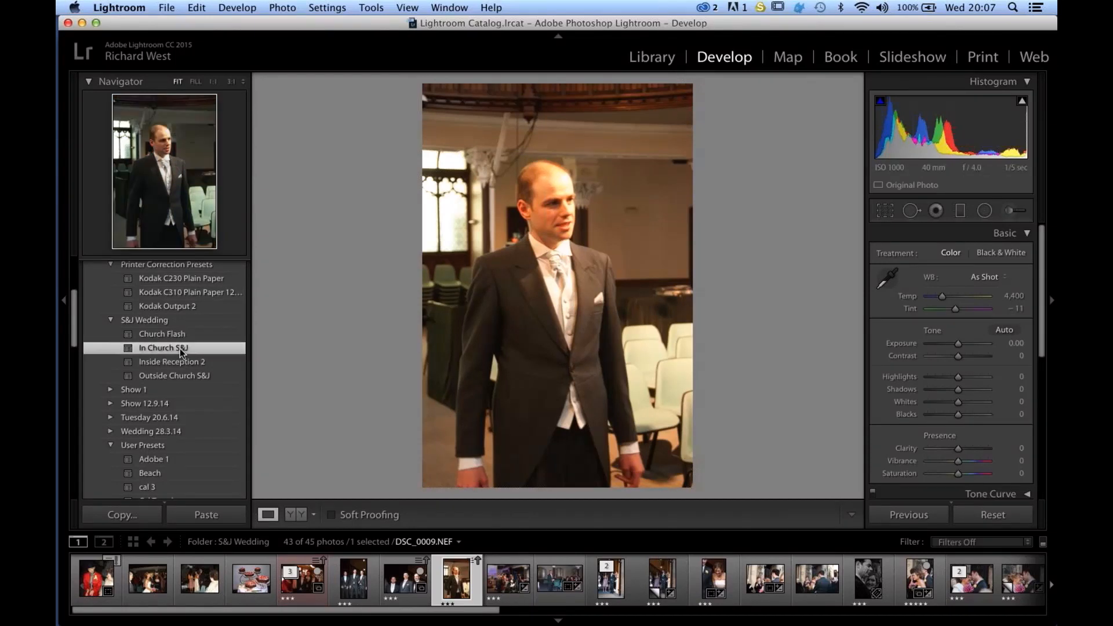
Step: Apply the Outside Church S&J preset to DSC_0006.NEF and the Inside Reception 2 preset to DSC_0001.NEF
key(Left)
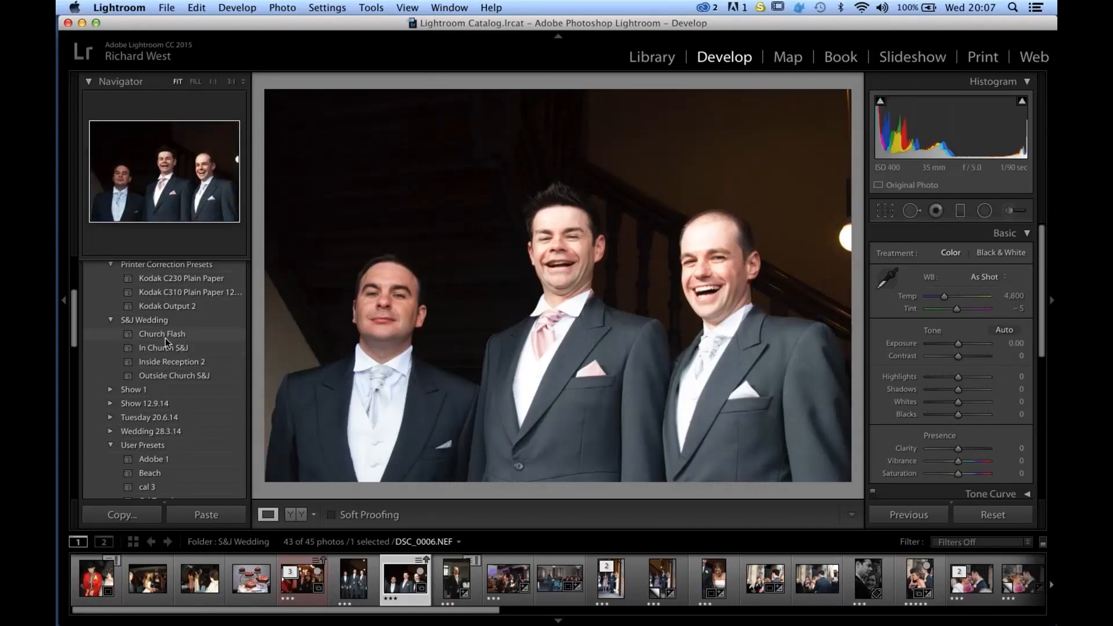
click(166, 376)
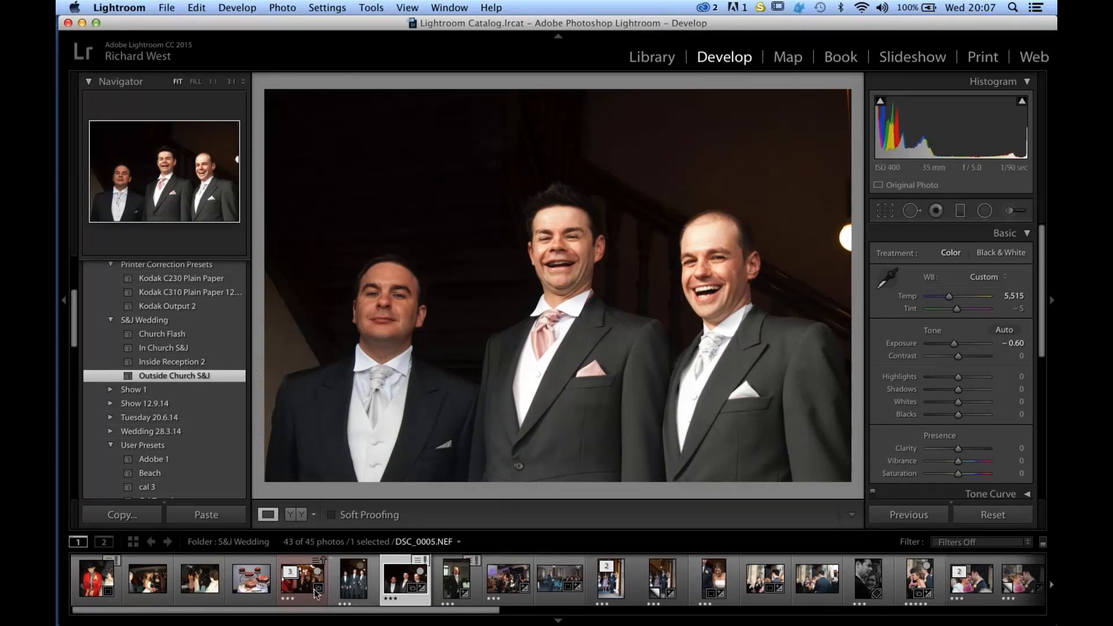
click(292, 590)
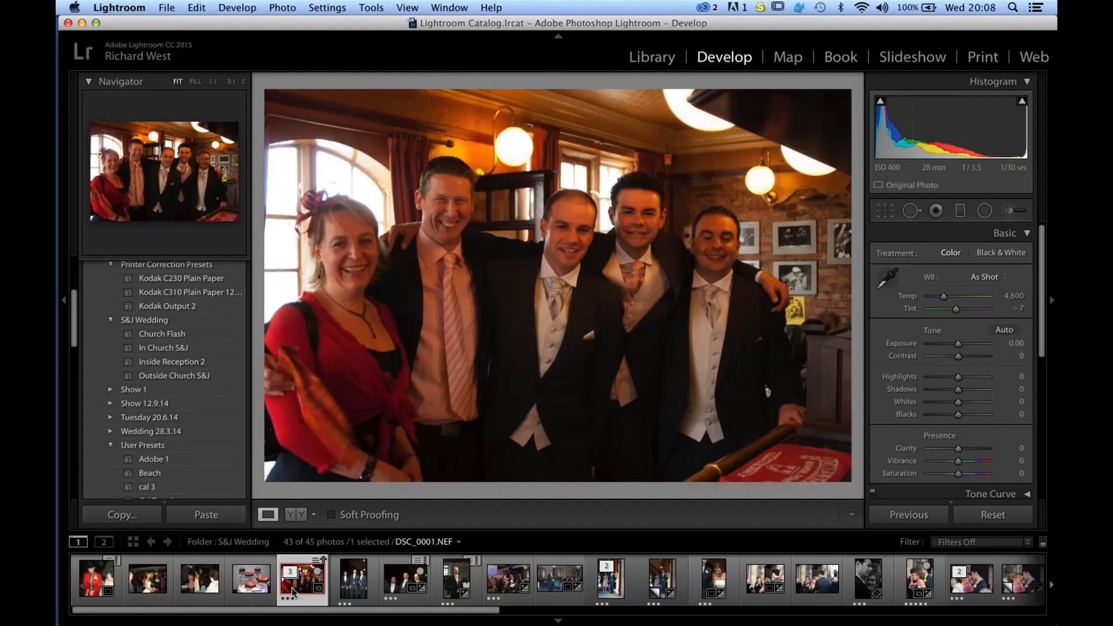
click(180, 360)
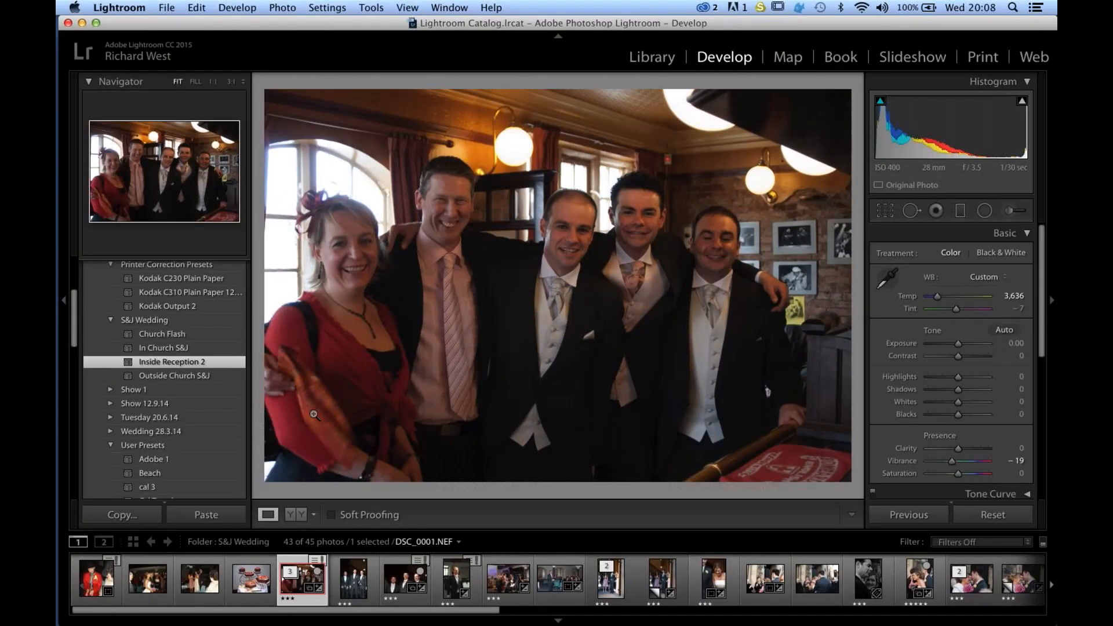
Step: Review the calibrated colours of the wedding photos DSC_0006.NEF and DSC_0009.NEF
click(399, 589)
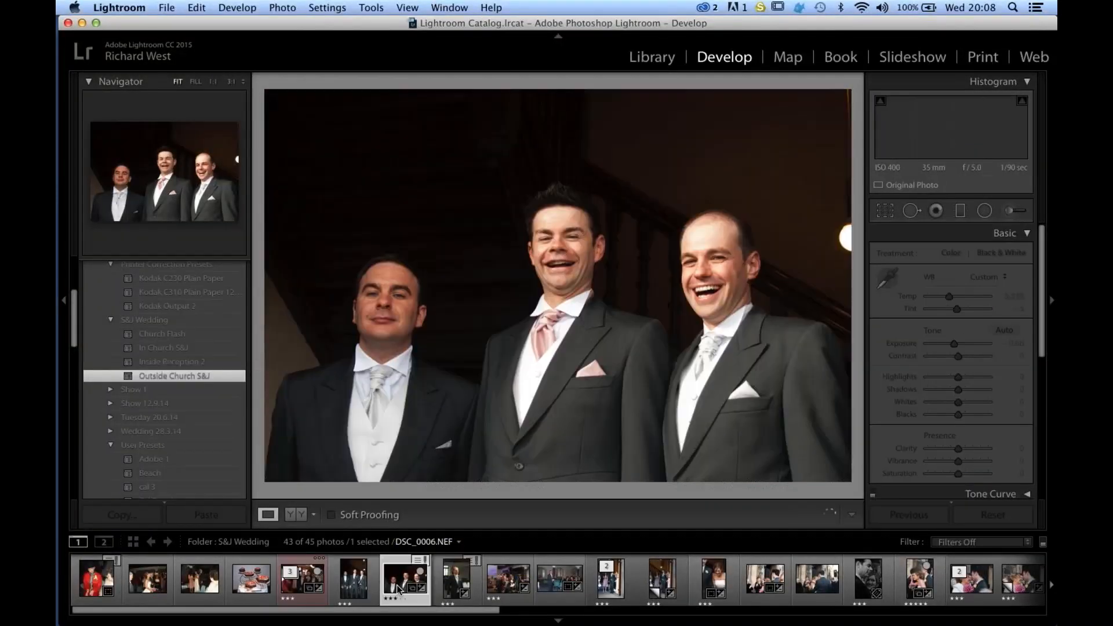
click(455, 591)
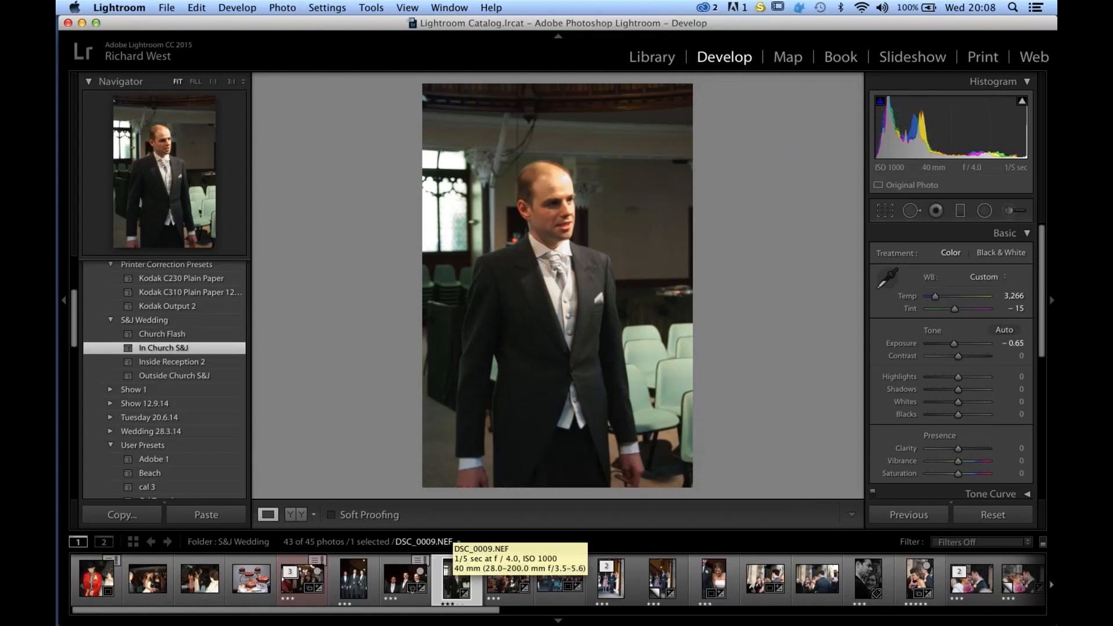
click(402, 587)
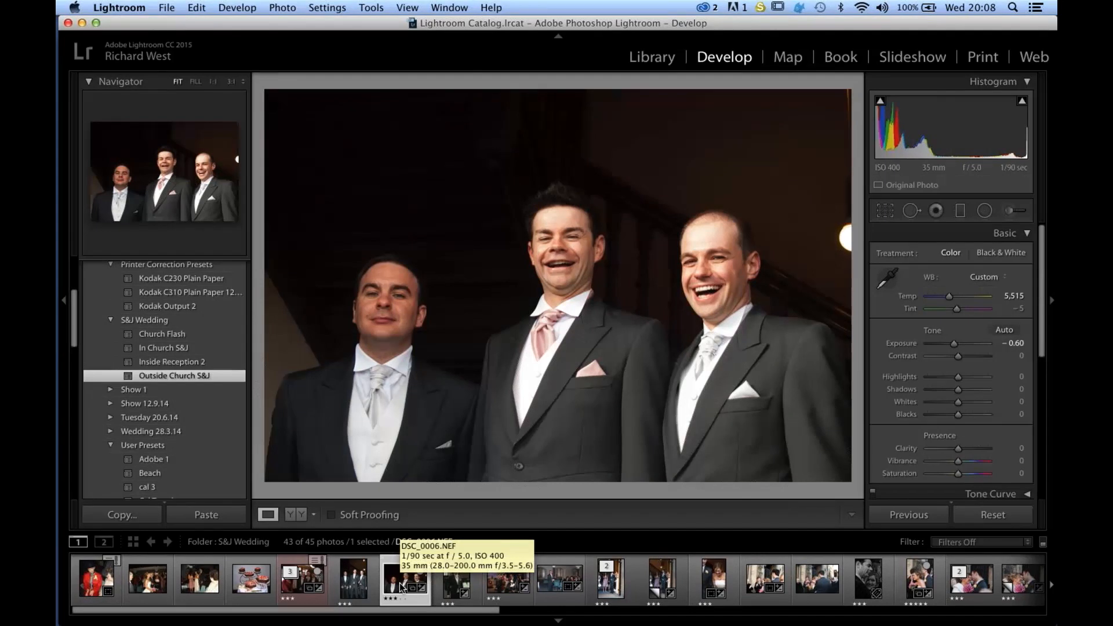
Step: Switch to the Adobe Webinar.key presentation in Keynote, play it from slide 15 and reveal the slide's bullet points
key(ctrl+Left)
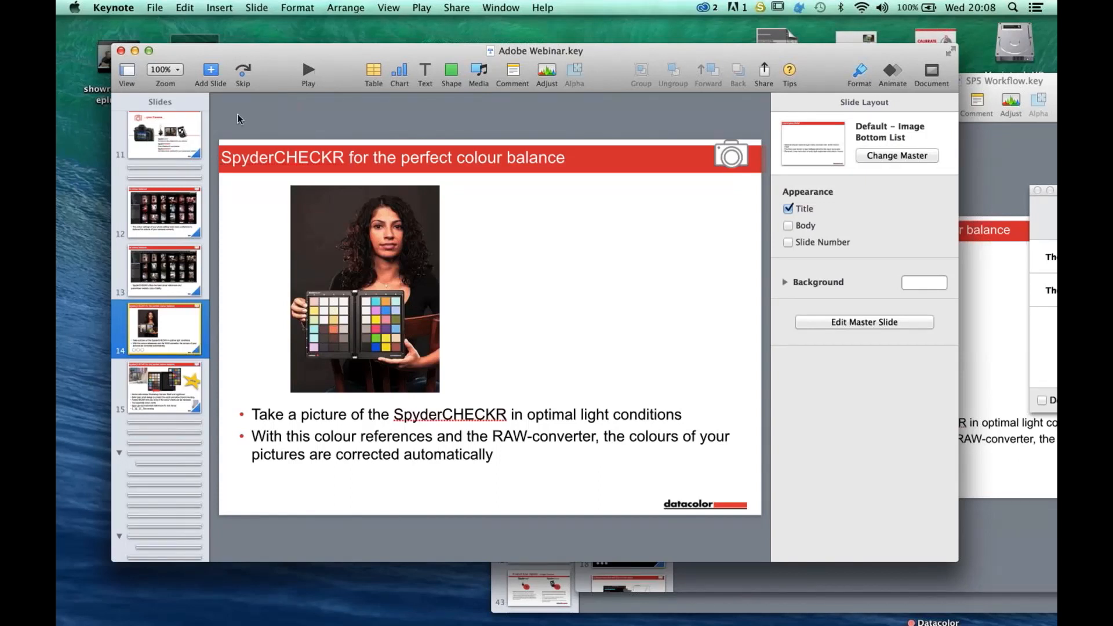
key(Down)
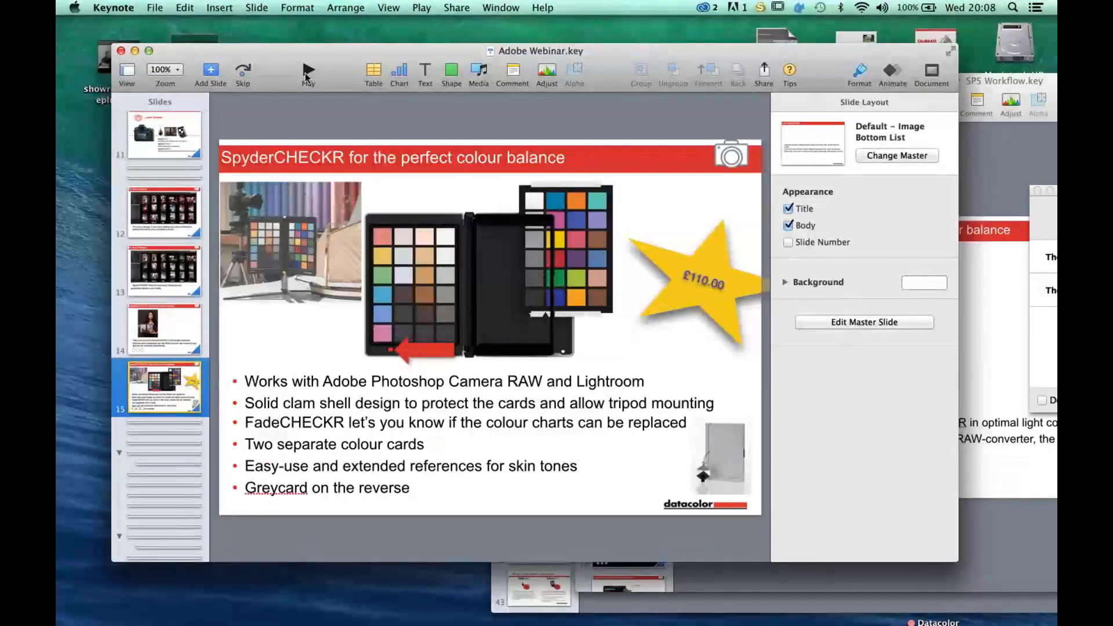
click(307, 72)
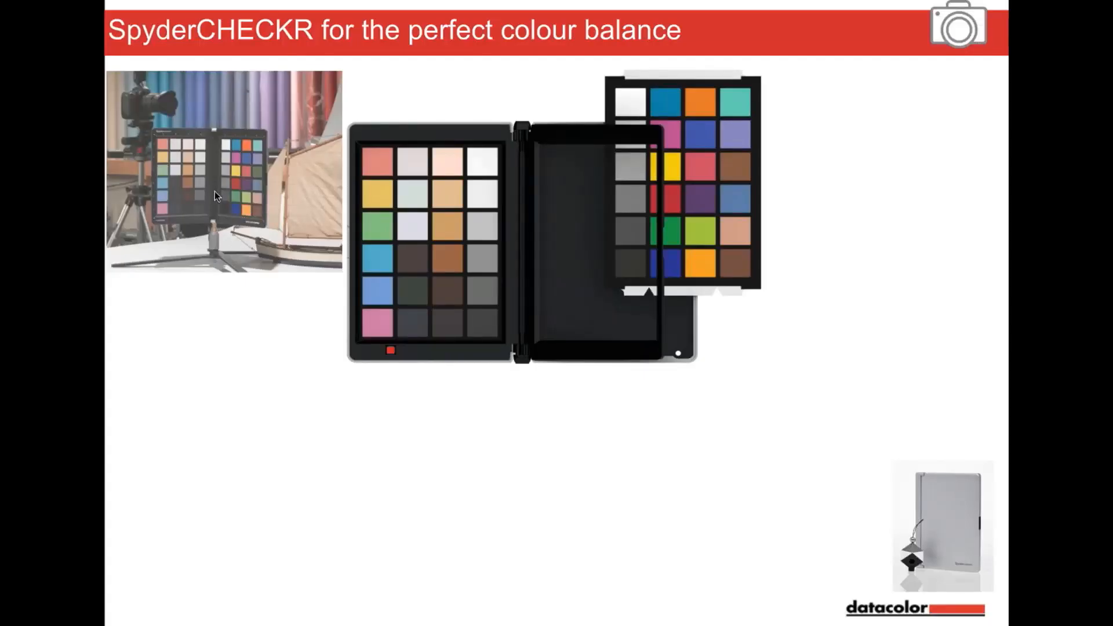
click(673, 299)
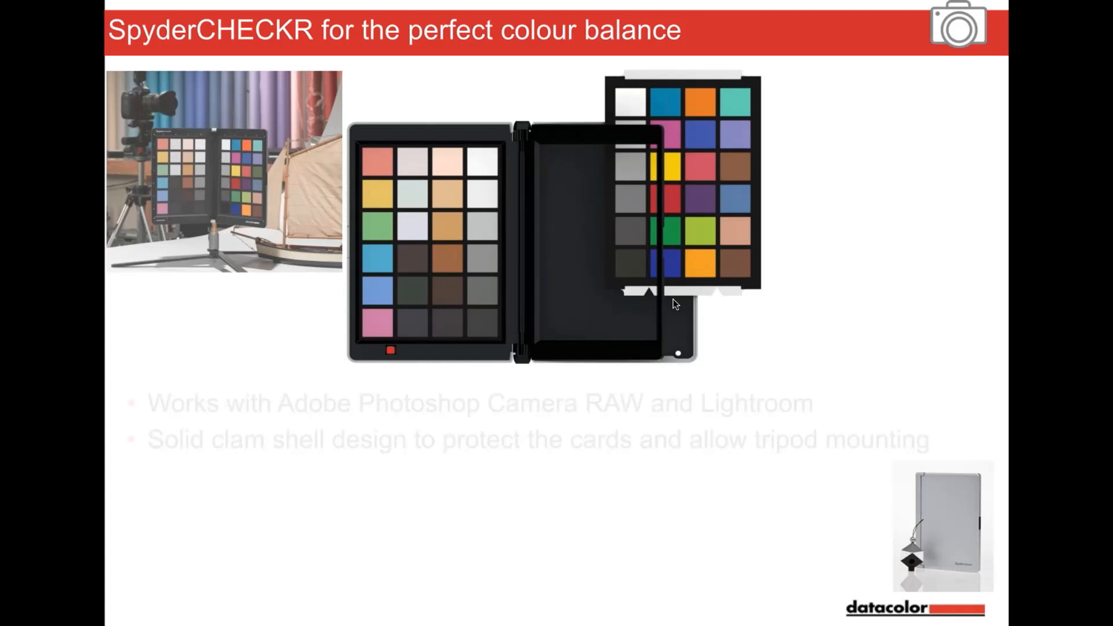